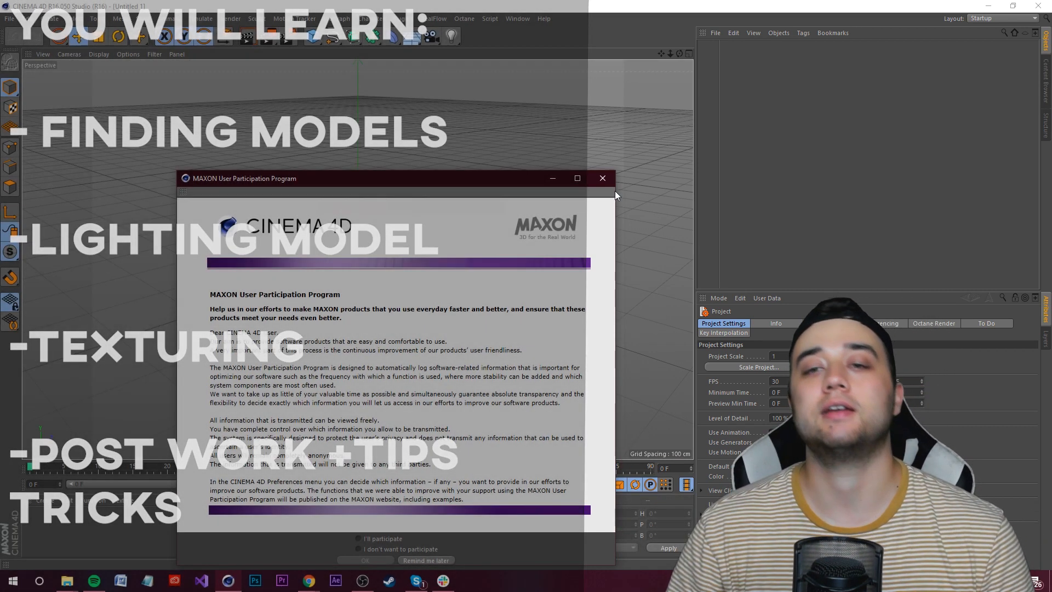
Step: Close the MAXON User Participation Program dialog
left_click(603, 178)
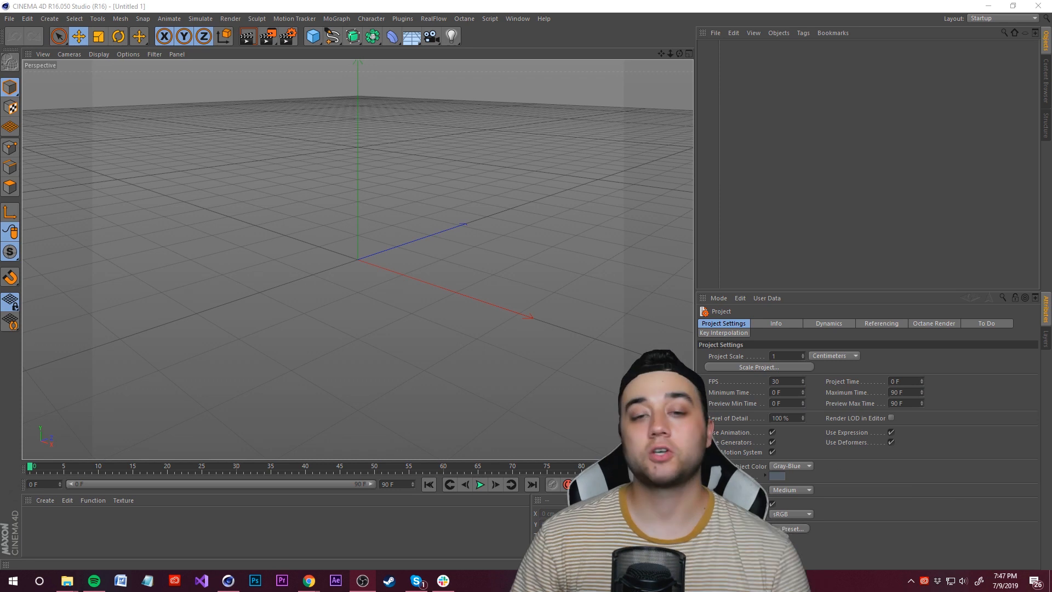
left_click(429, 230)
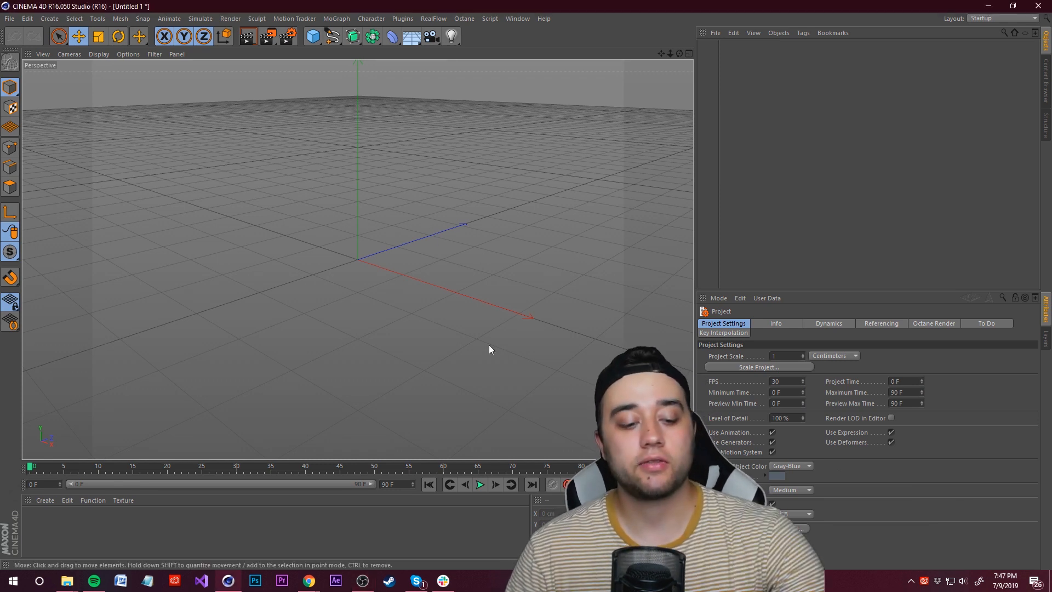
Step: Open the file explorer and view the finished ROBOT ART FINAL FOR IG reference image
mouse_move(65, 581)
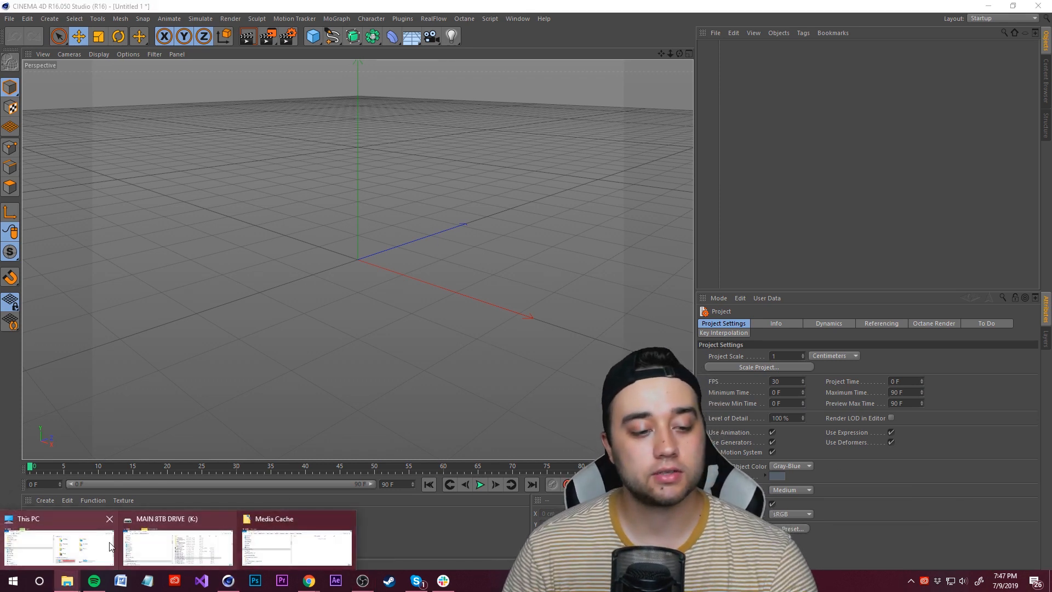
left_click(64, 539)
scroll(465, 401, "down", 3)
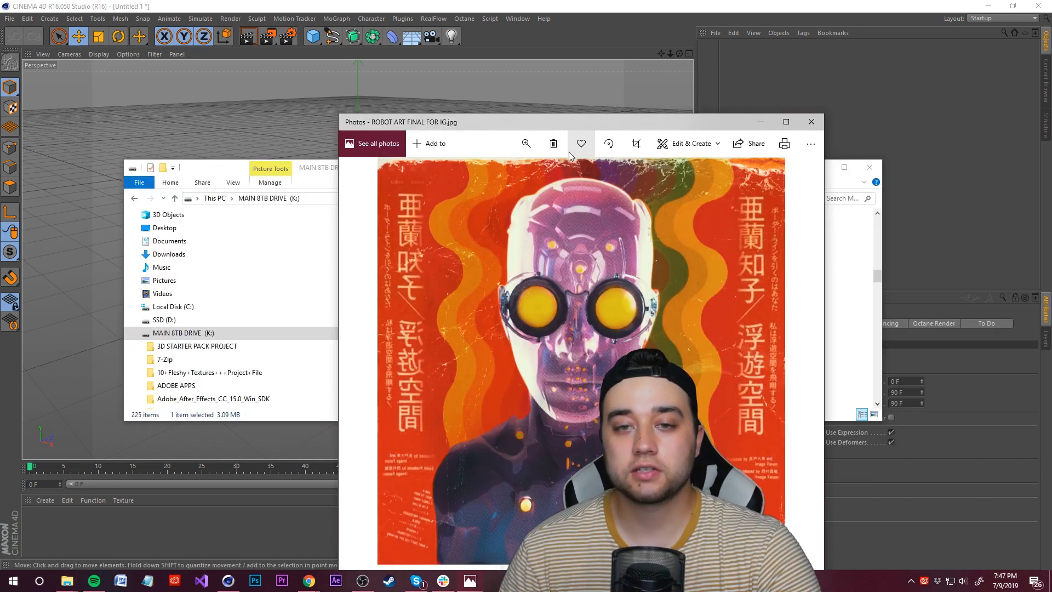
left_click_drag(497, 113, 368, 65)
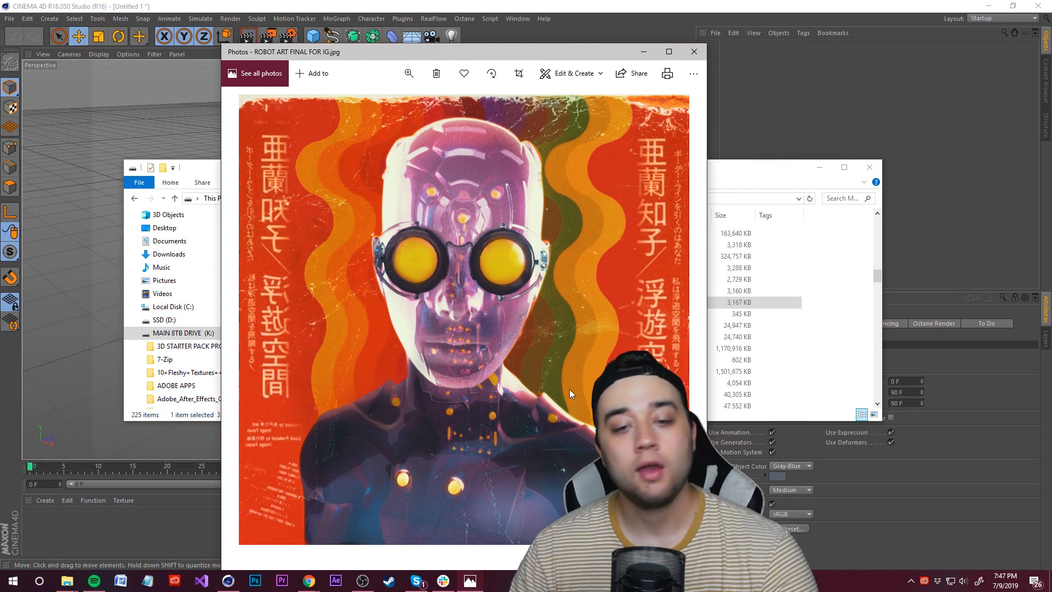
left_click_drag(1051, 28, 266, 17)
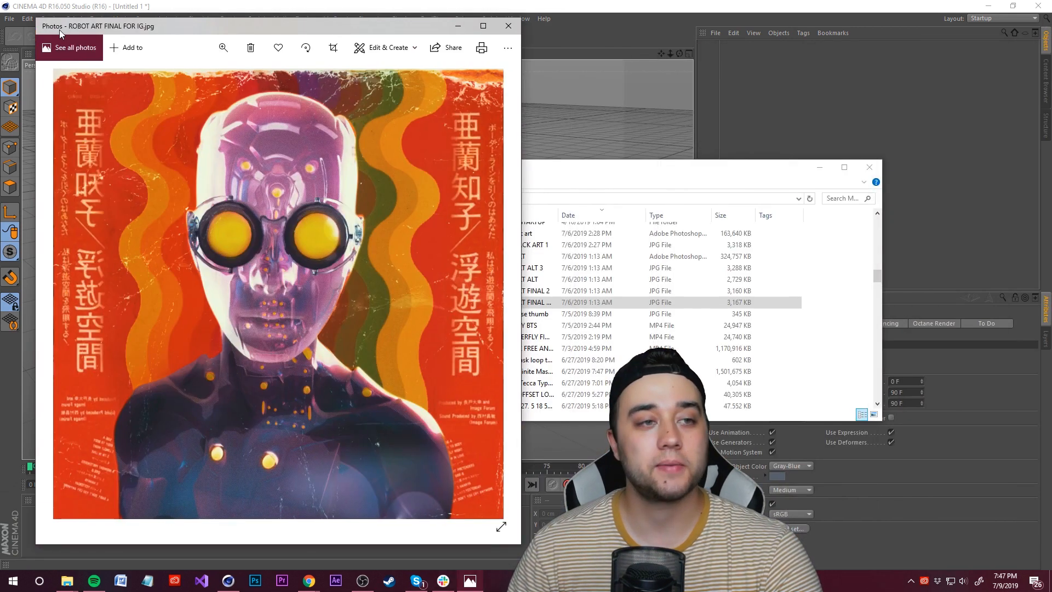
left_click_drag(609, 174, 631, 169)
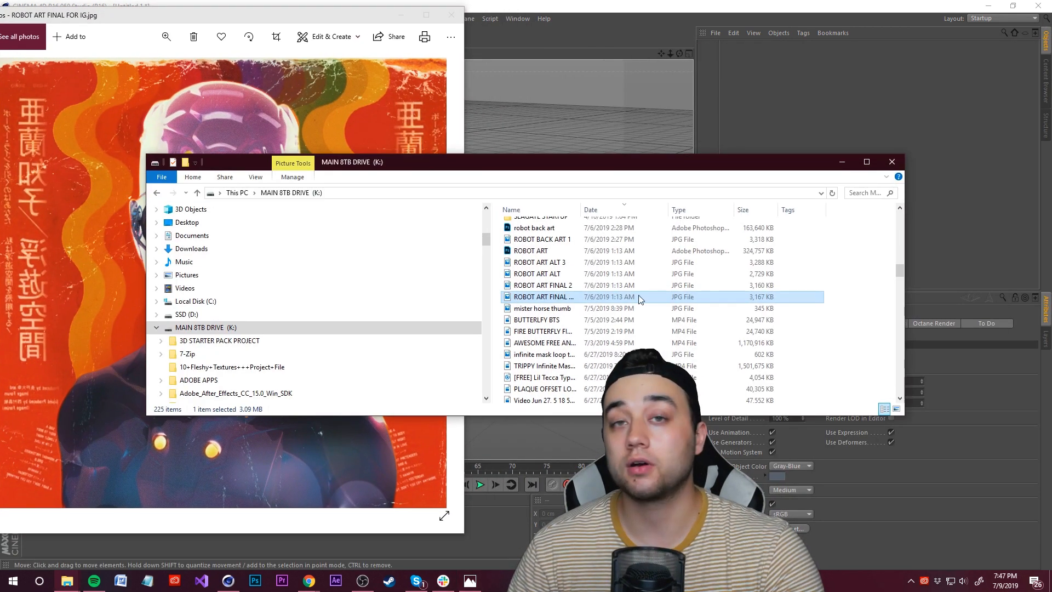
scroll(602, 291, "up", 15)
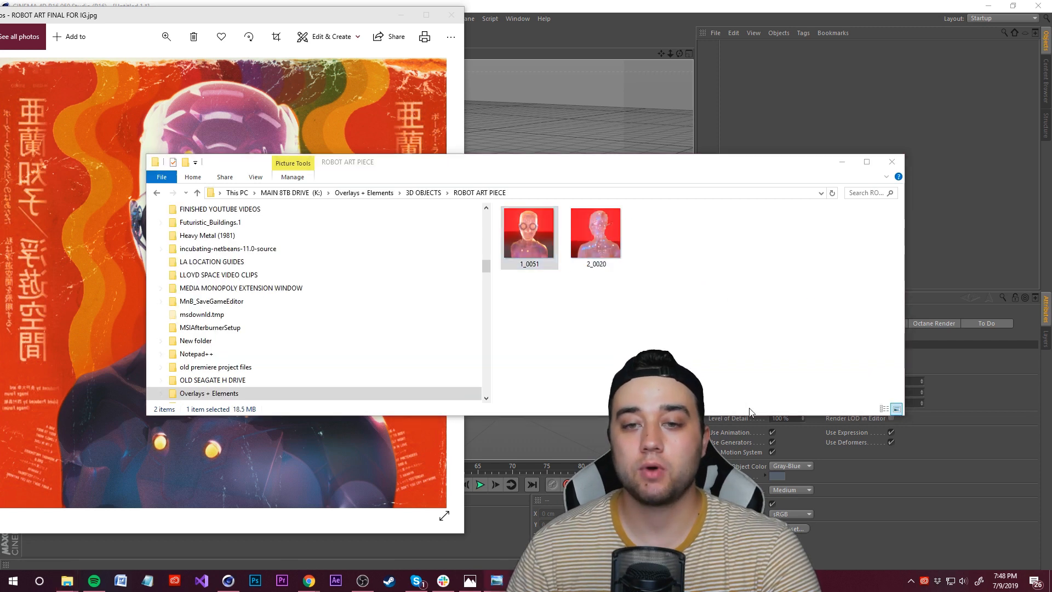
Step: View the render 1_0051 from the ROBOT ART PIECE folder, then close and minimize the image viewers
left_click(841, 161)
left_click_drag(1051, 92, 687, 45)
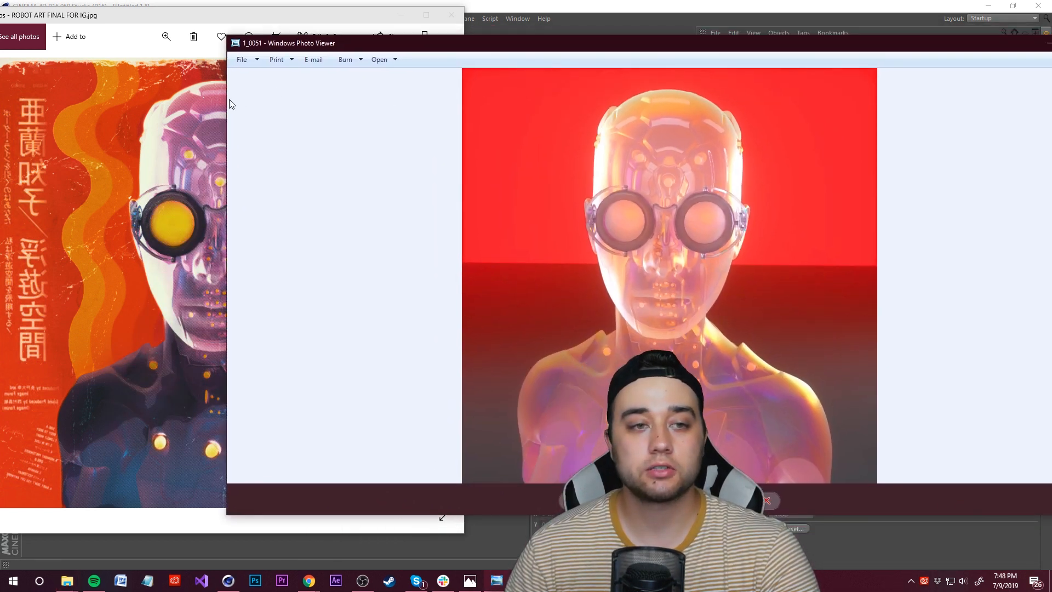
left_click_drag(226, 100, 521, 100)
left_click_drag(685, 42, 544, 32)
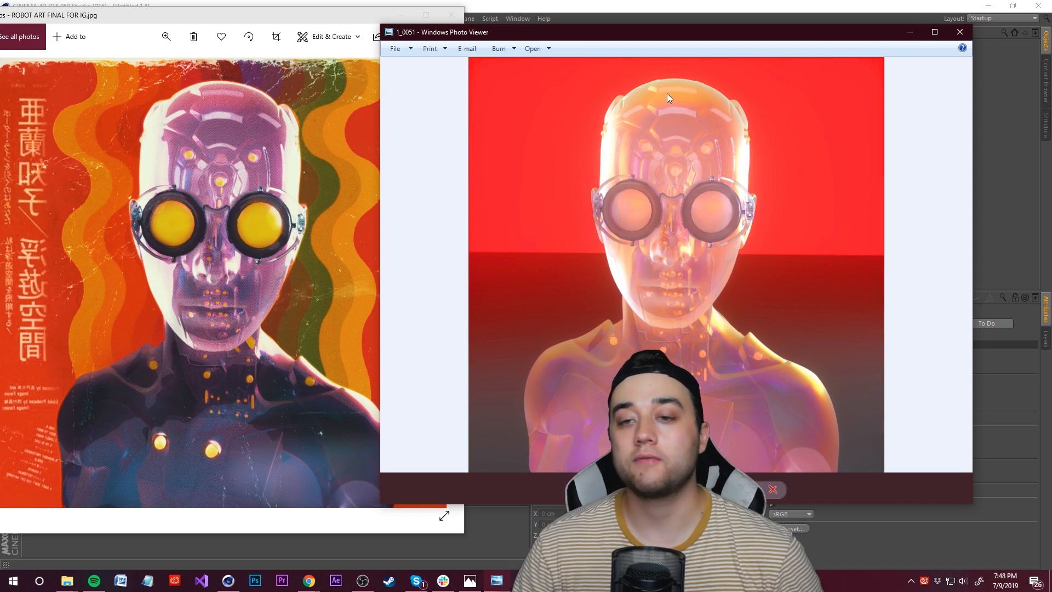
left_click(959, 32)
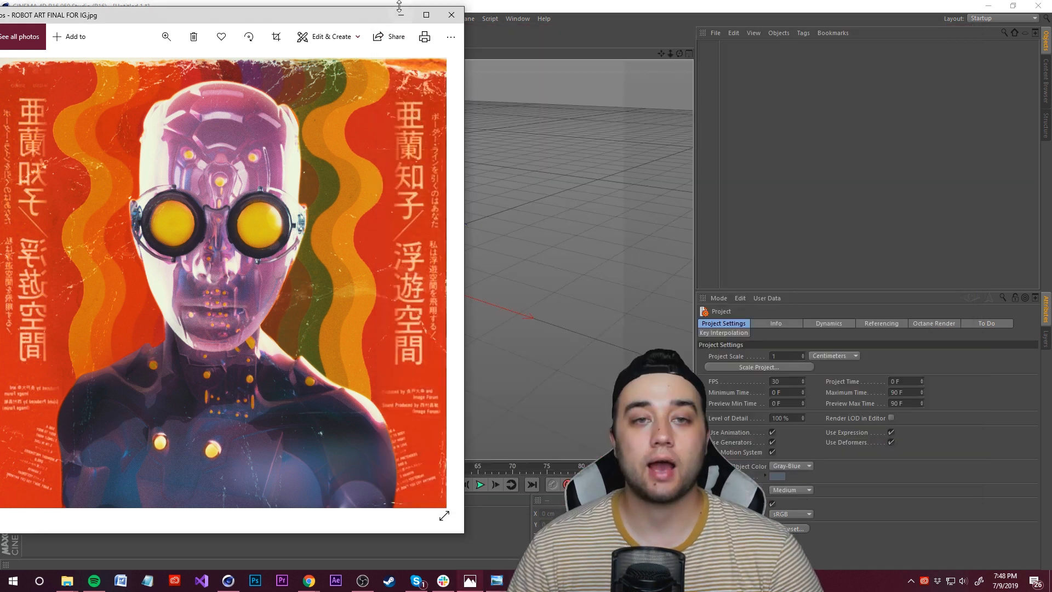
left_click(400, 15)
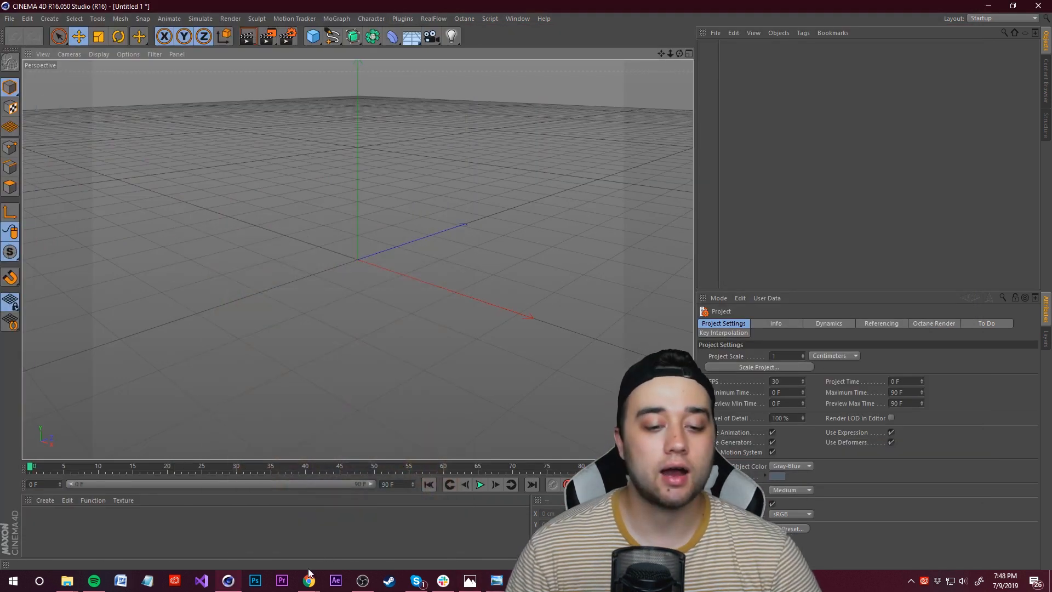
Step: Open the browser, go to the TurboSquid downloads page and dismiss the industry survey
left_click(309, 581)
left_click_drag(1014, 402, 569, 0)
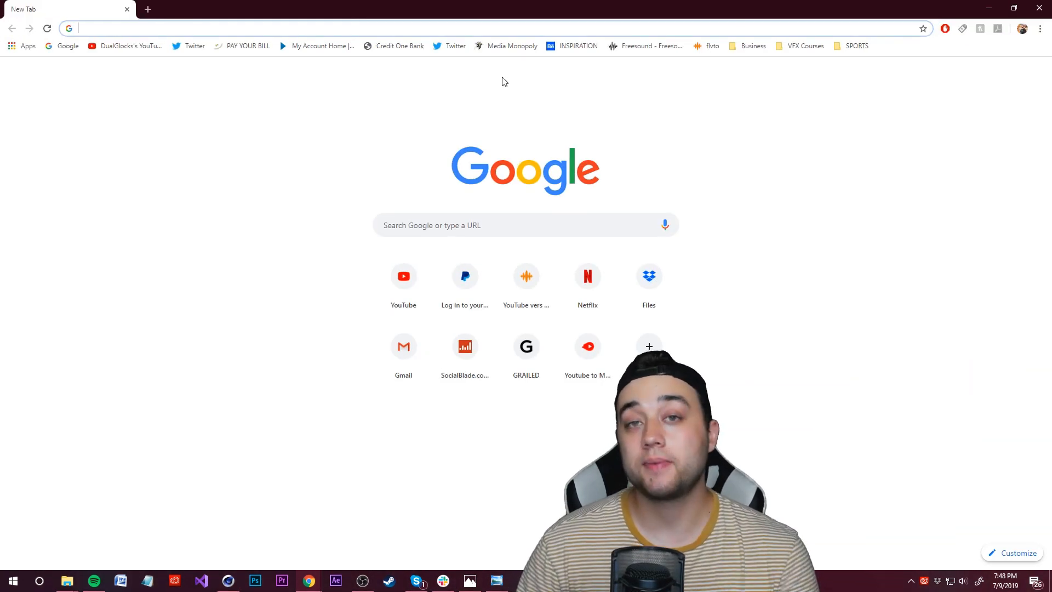
type("https://www.turbosquid.com/3d-models/--fly-max/1047938")
key("Return")
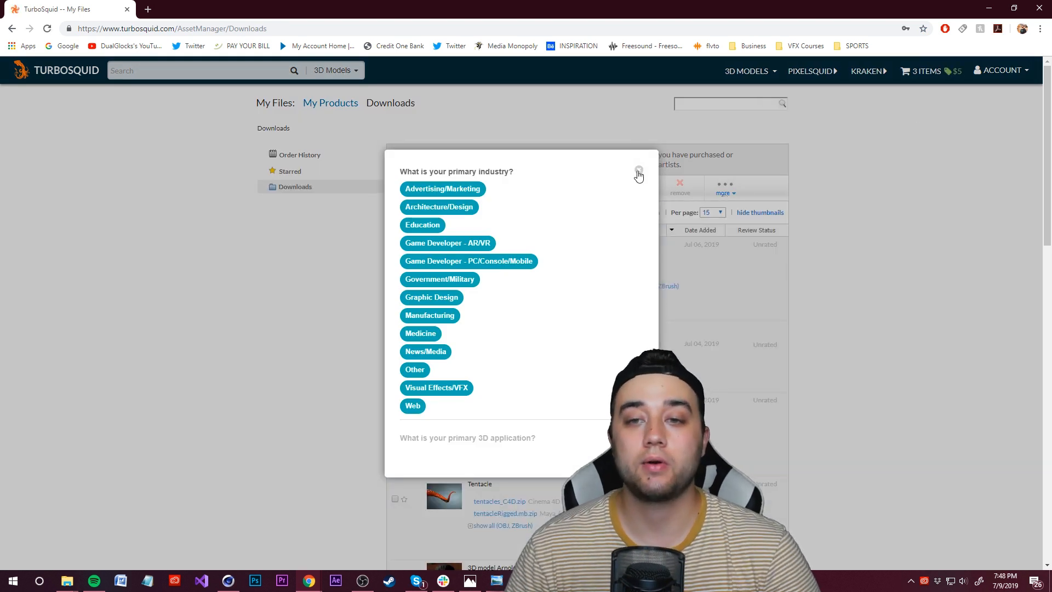
left_click(639, 169)
Step: Open the free Female Scifi Bust model page, browse its preview images and minimize the browser
left_click(495, 247)
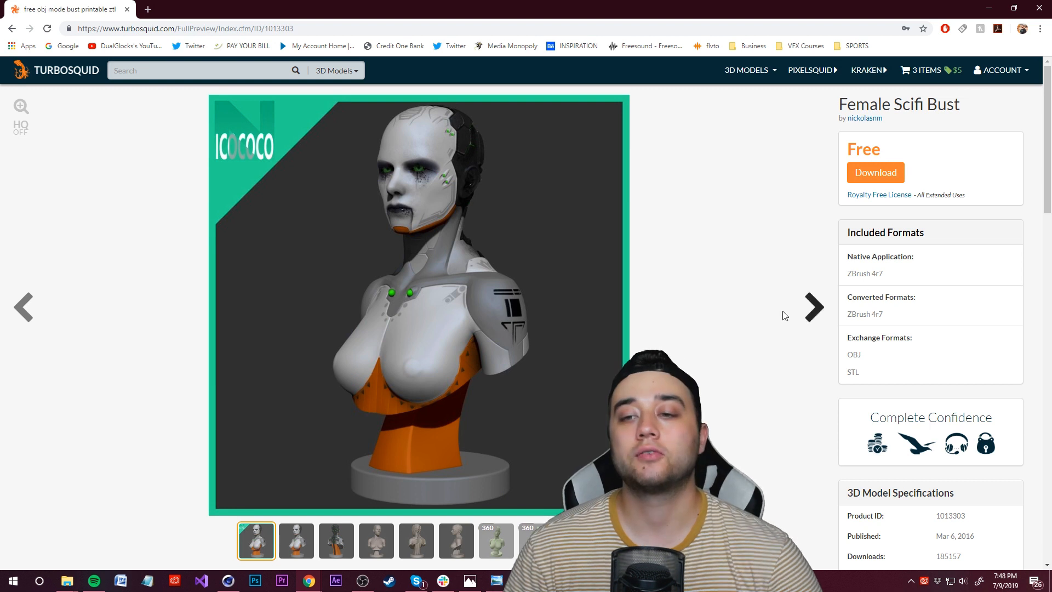
left_click(812, 317)
left_click(817, 319)
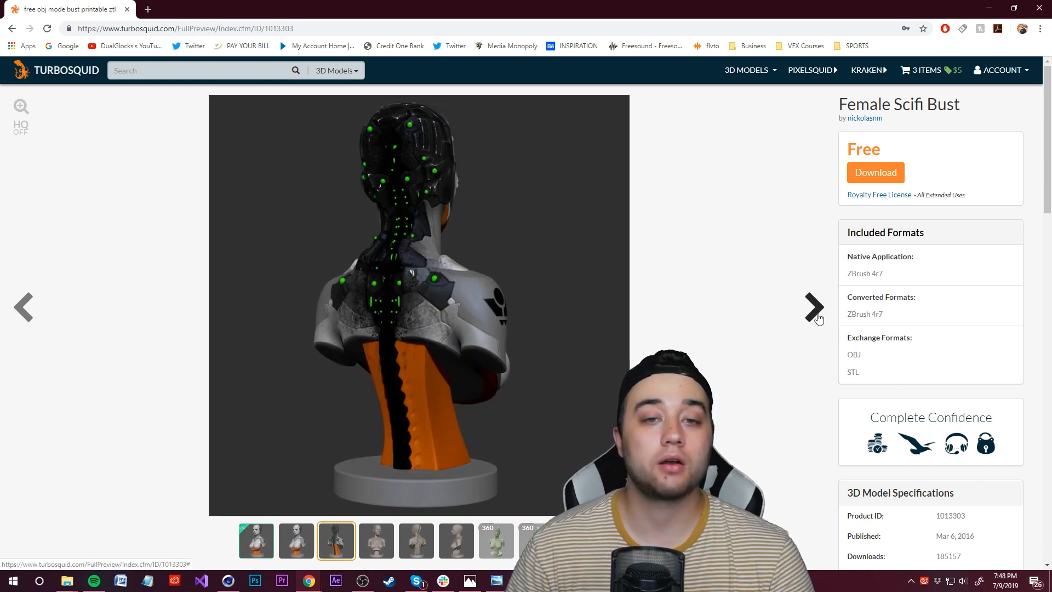
left_click(816, 314)
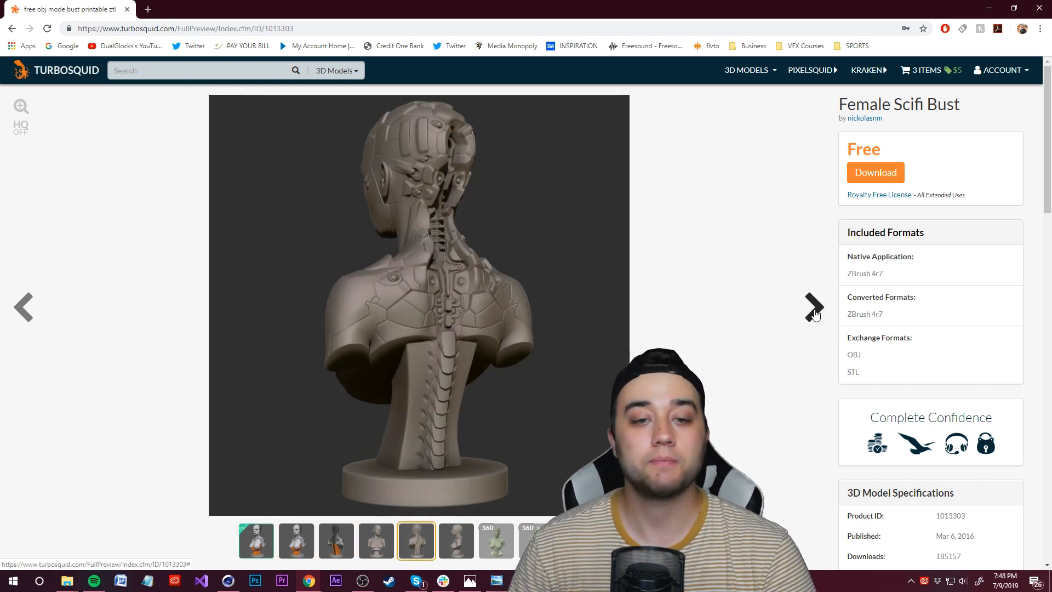
left_click(815, 314)
left_click(814, 314)
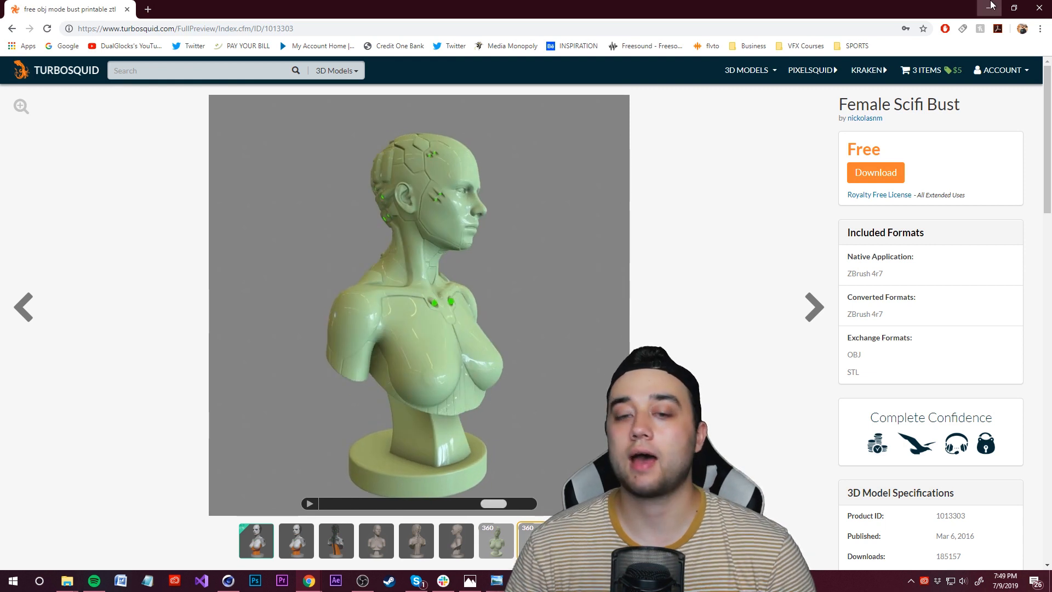
left_click(990, 6)
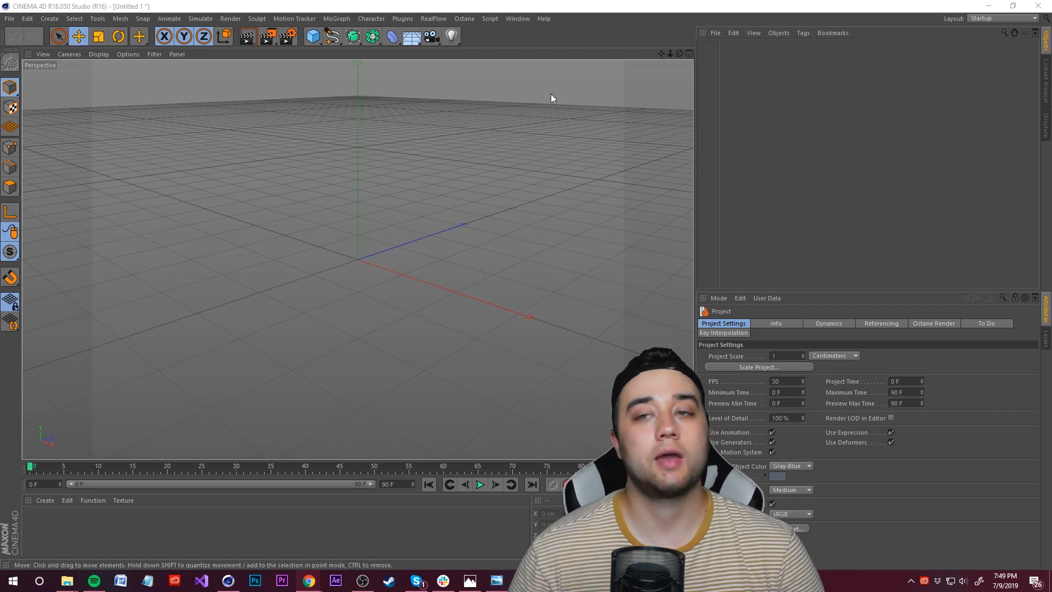
Step: Open the downloaded Female Scifi Bust model in the scene
left_click(717, 32)
left_click(724, 52)
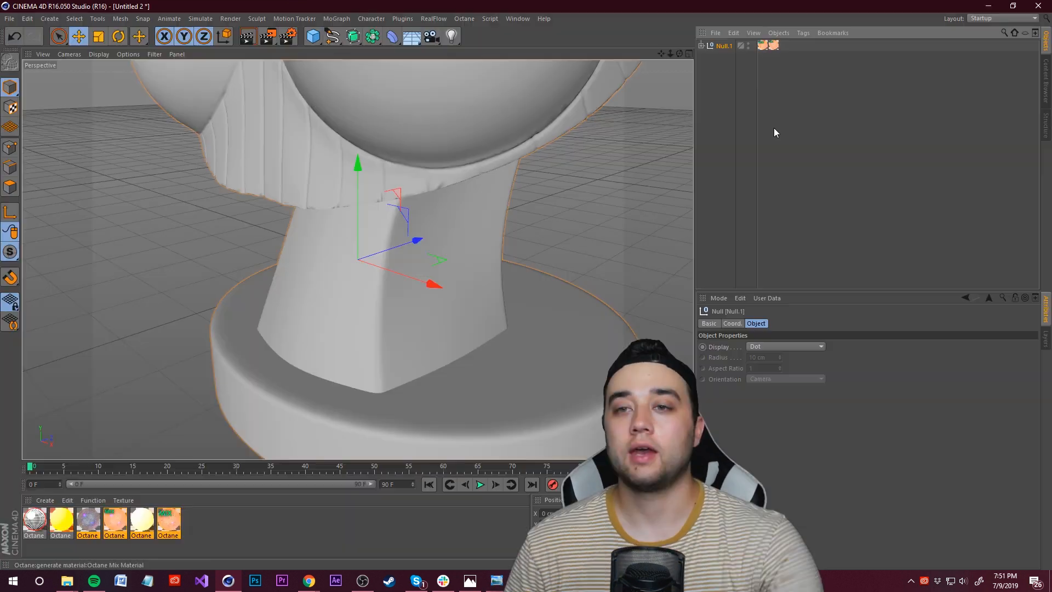
scroll(475, 88, "down", 5)
left_click_drag(475, 90, 523, 117, "alt")
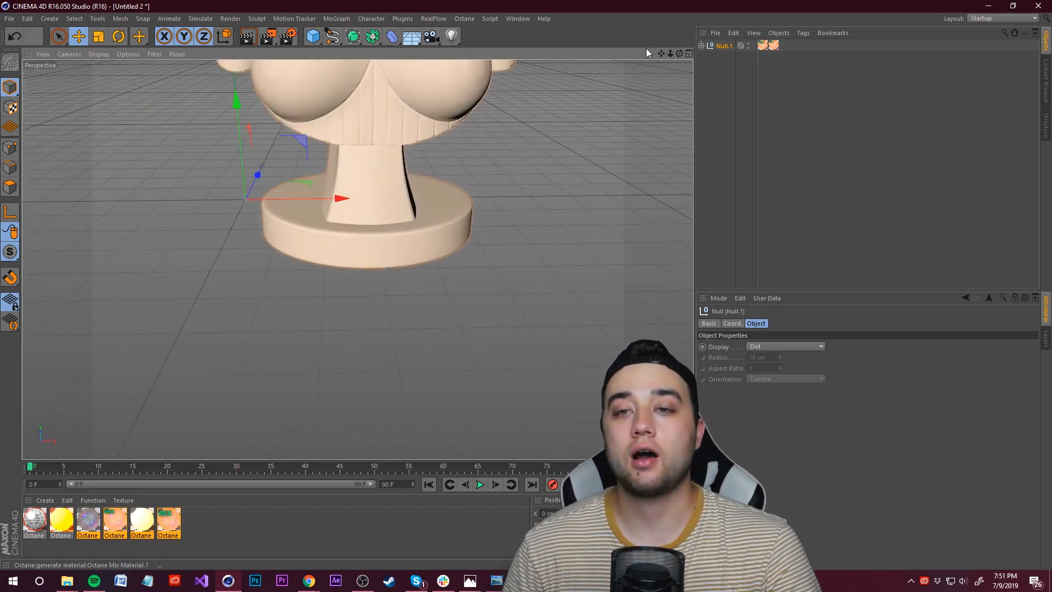
left_click_drag(661, 54, 663, 75)
Step: Expand the imported null, select it and ungroup its mesh groups
left_click(735, 86)
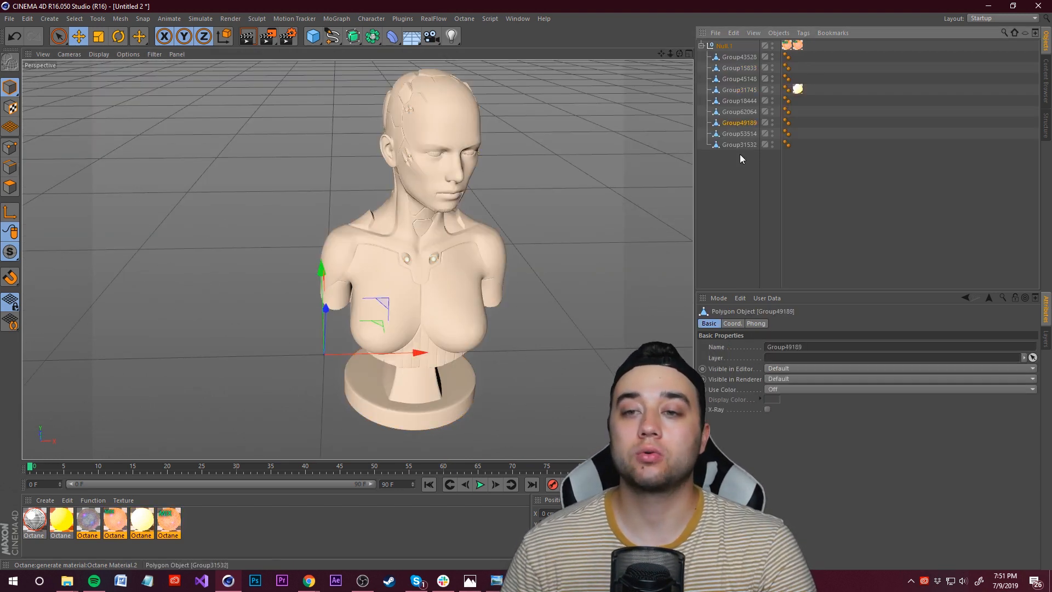
left_click(739, 159)
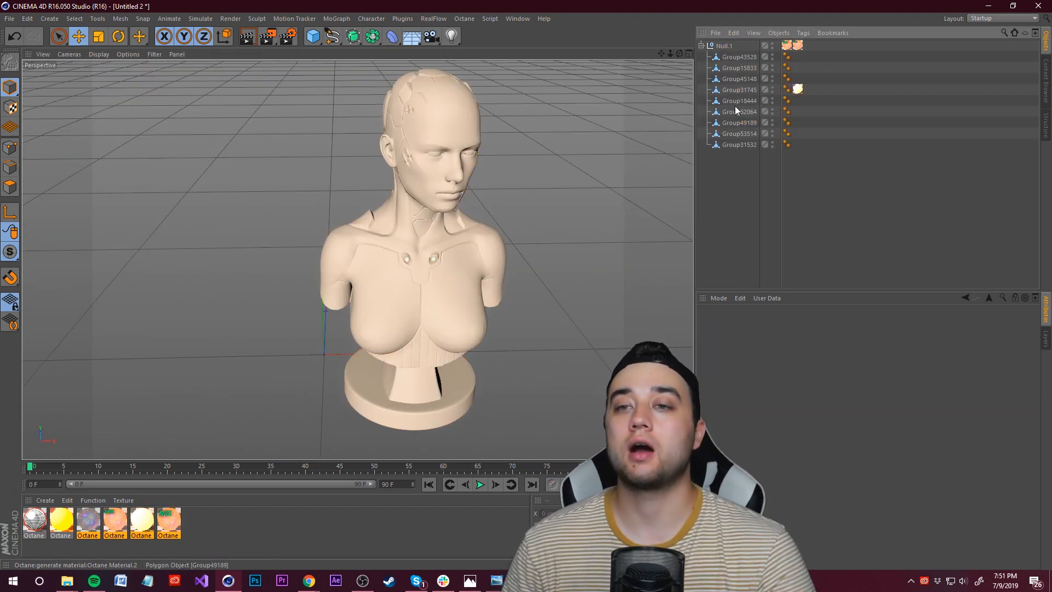
left_click(724, 47)
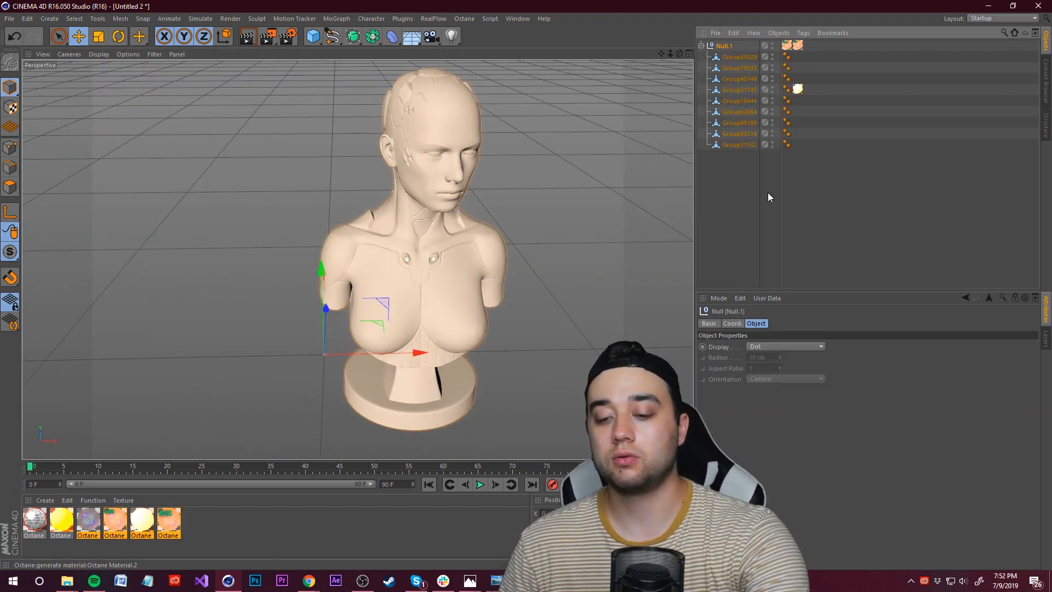
key("shift+g")
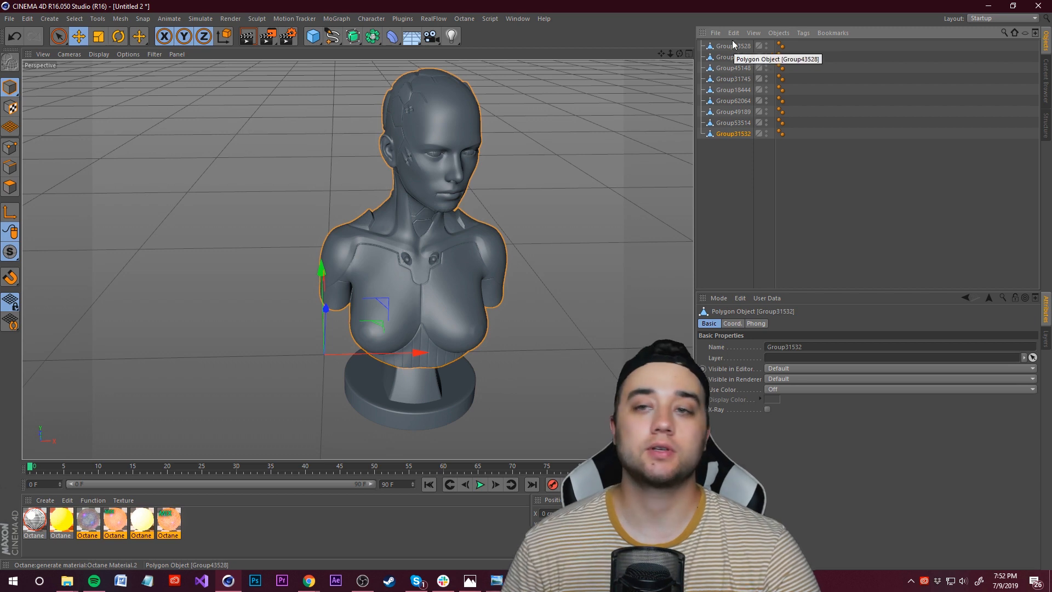
Step: Group all the bust's mesh objects into a new null
left_click(733, 46, "shift")
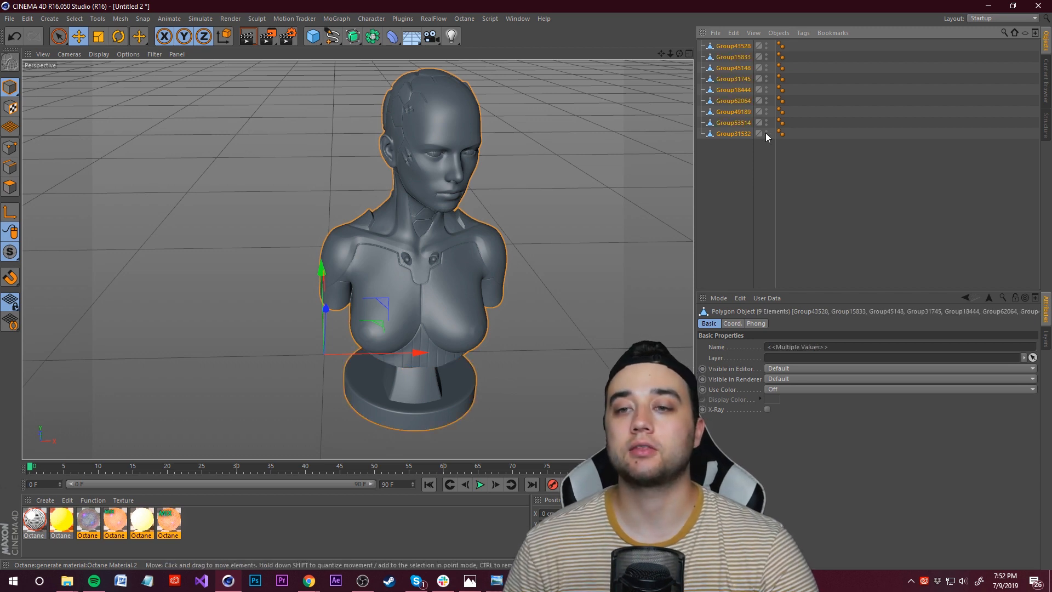
key("alt+g")
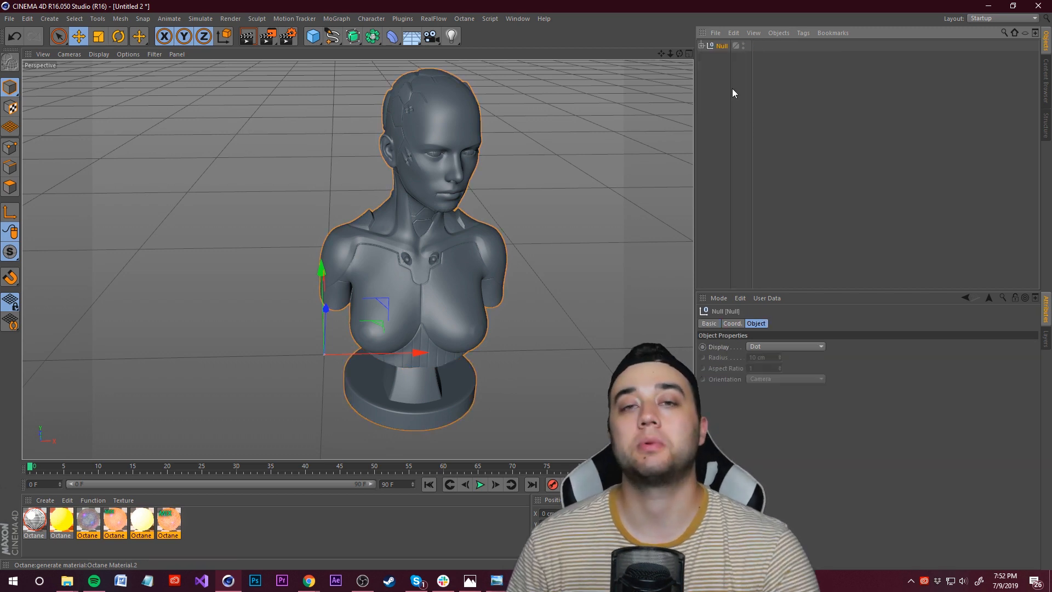
left_click(702, 46)
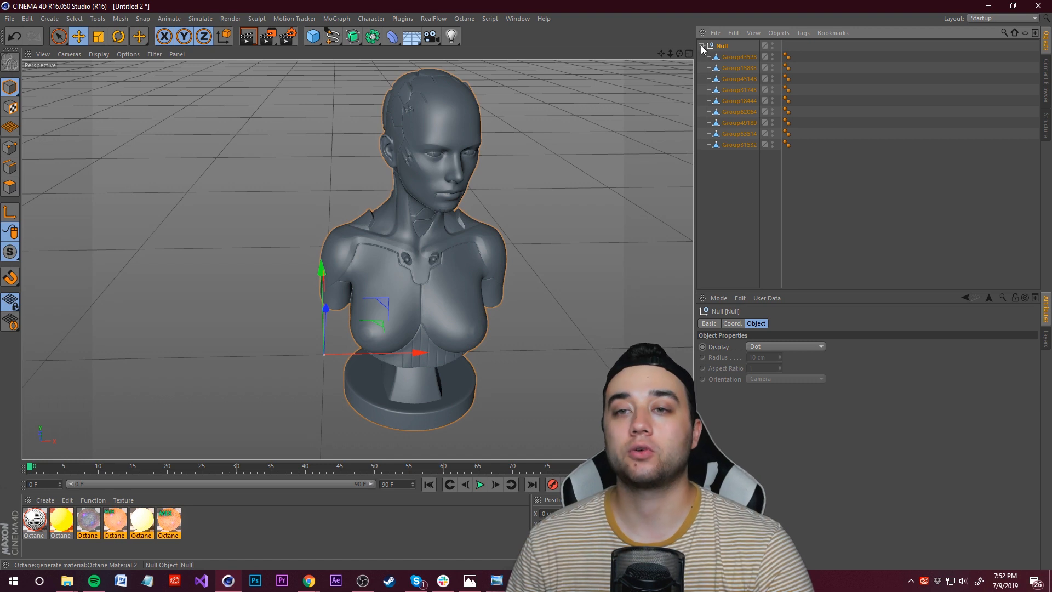
left_click(700, 46)
Step: Try moving the grouped bust and undo the move
left_click_drag(441, 251, 374, 196)
key("ctrl+z")
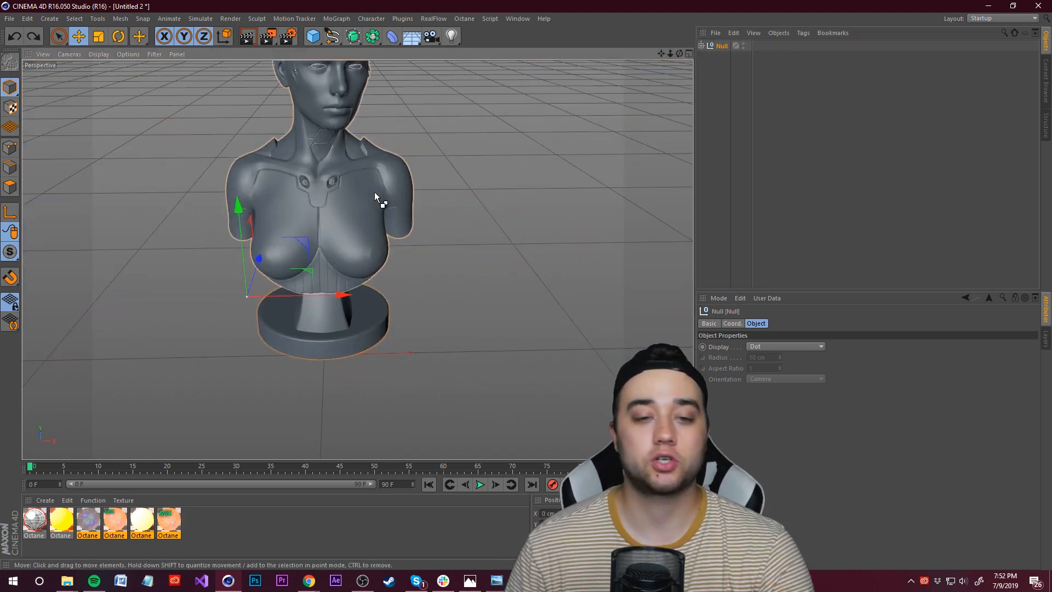
Step: Rename the null as Robot Face
double_click(722, 46)
type("Robt")
key("BackSpace")
type("ot Face")
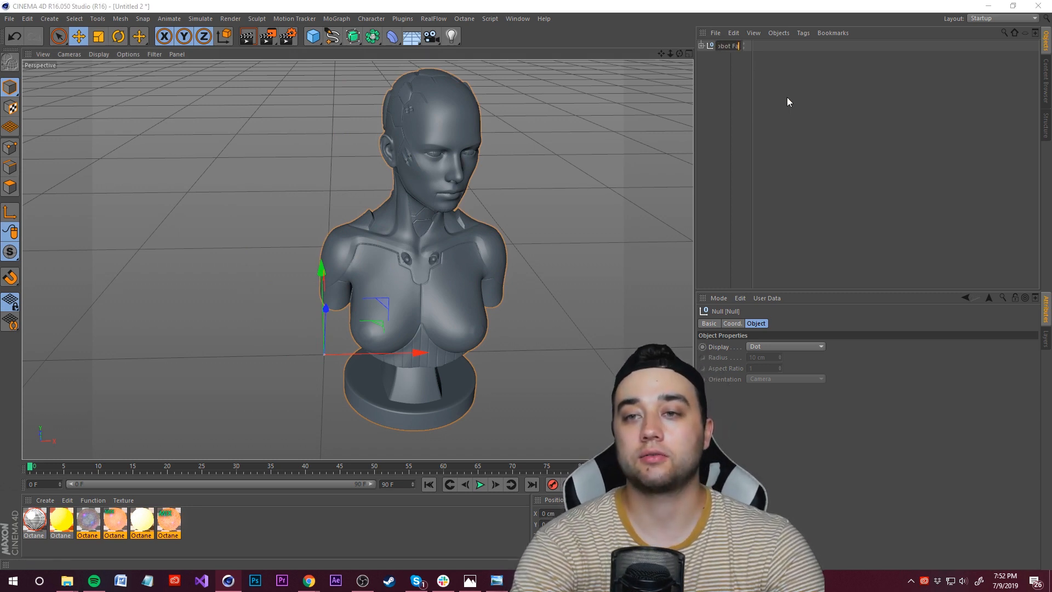
key("Return")
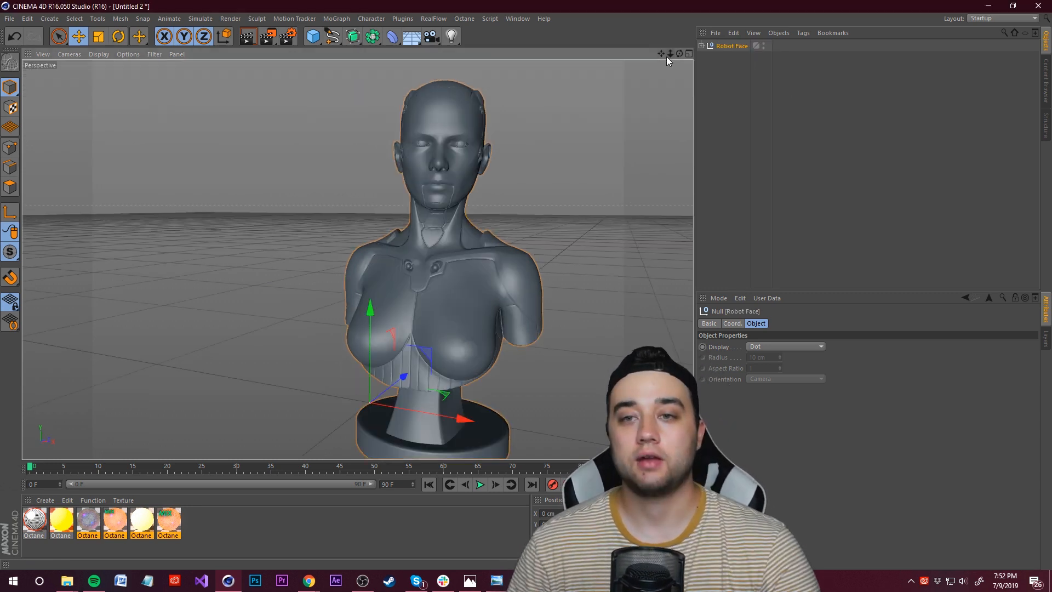
Step: Frame the bust's head and shoulders in the perspective view
left_click_drag(663, 56, 658, 89)
scroll(469, 175, "up", 4)
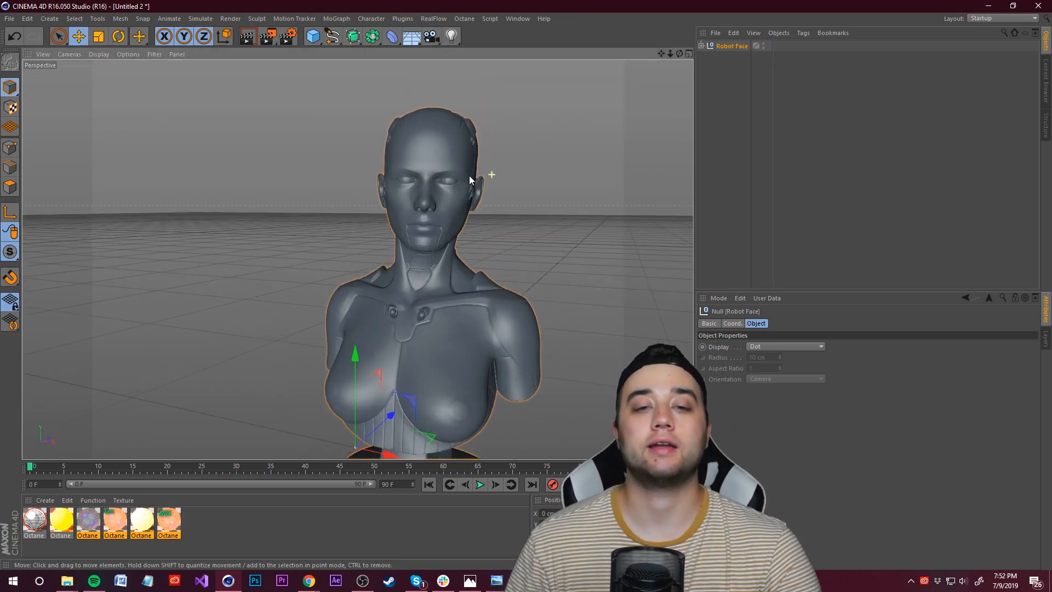
left_click_drag(418, 192, 435, 178, "alt")
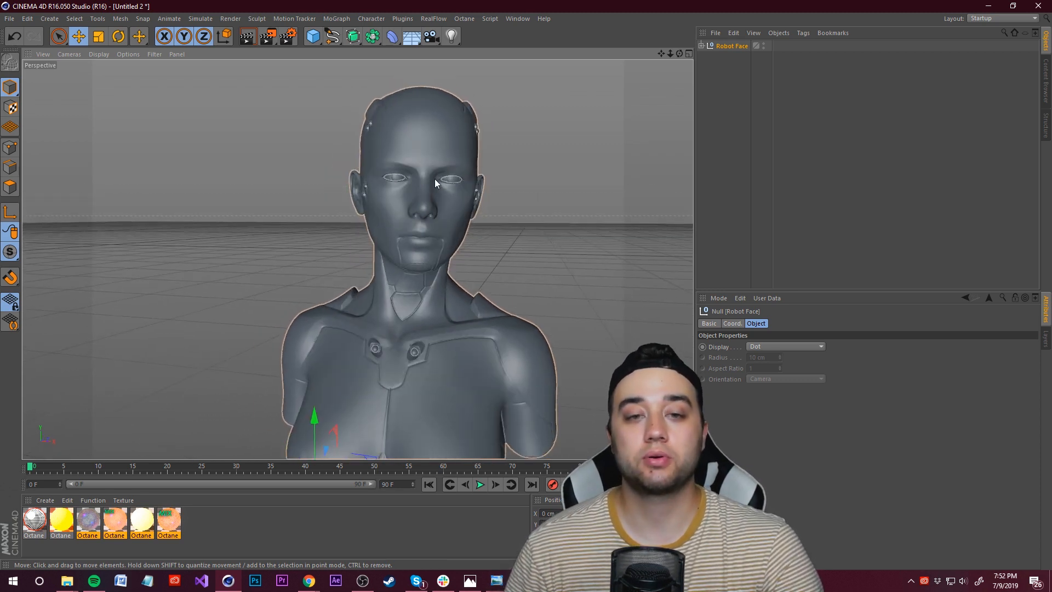
left_click(518, 222)
left_click_drag(660, 54, 641, 58)
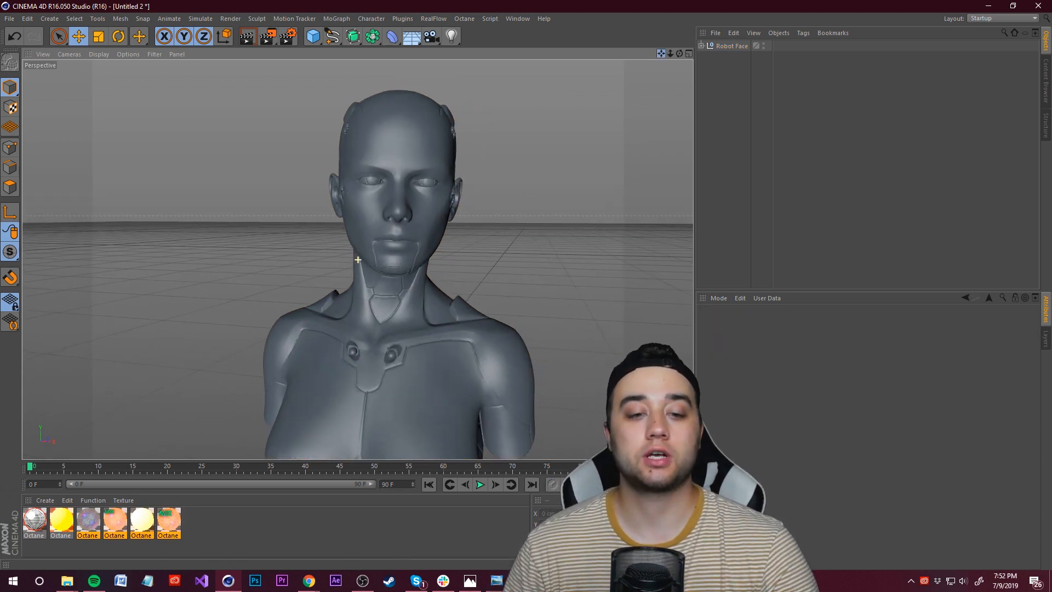
scroll(464, 190, "up", 2)
scroll(533, 170, "down", 1)
scroll(524, 176, "up", 1)
scroll(524, 177, "down", 1)
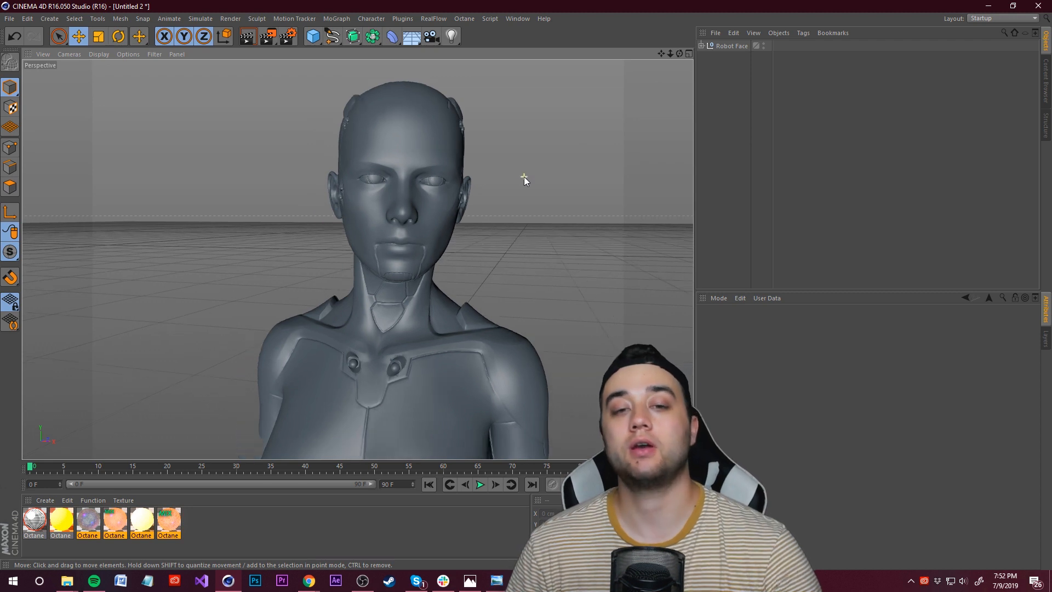
scroll(544, 180, "up", 1)
scroll(544, 181, "down", 1)
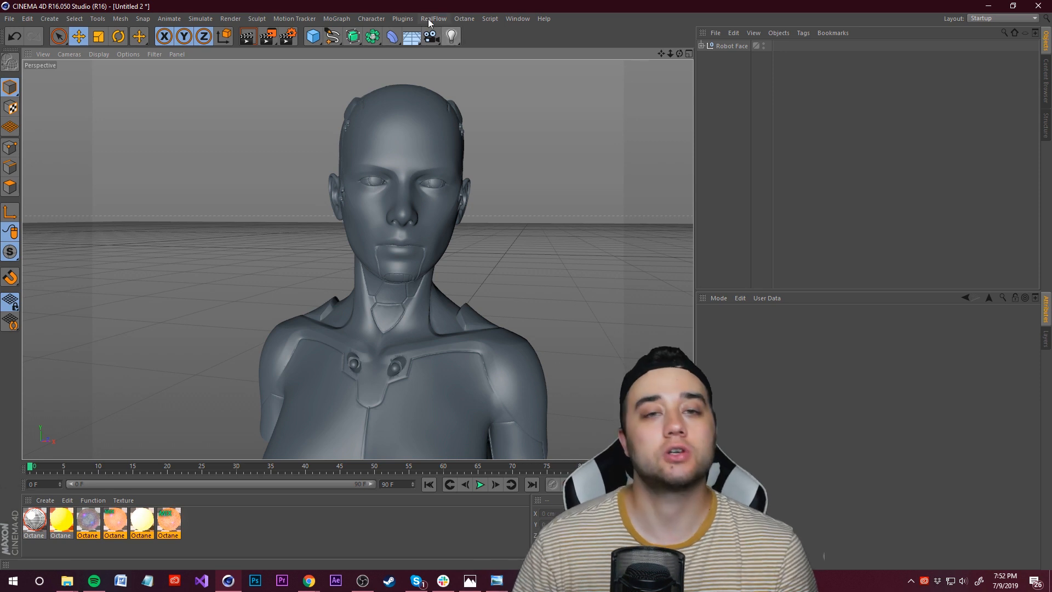
Step: Open the Octane Live Viewer Window beside the viewport
left_click(467, 20)
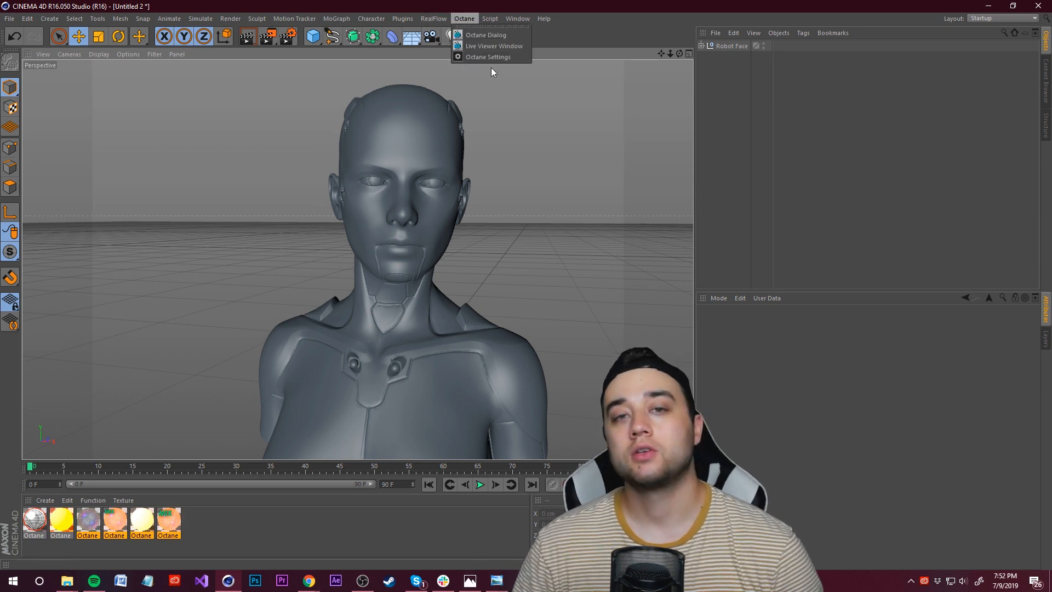
left_click(482, 49)
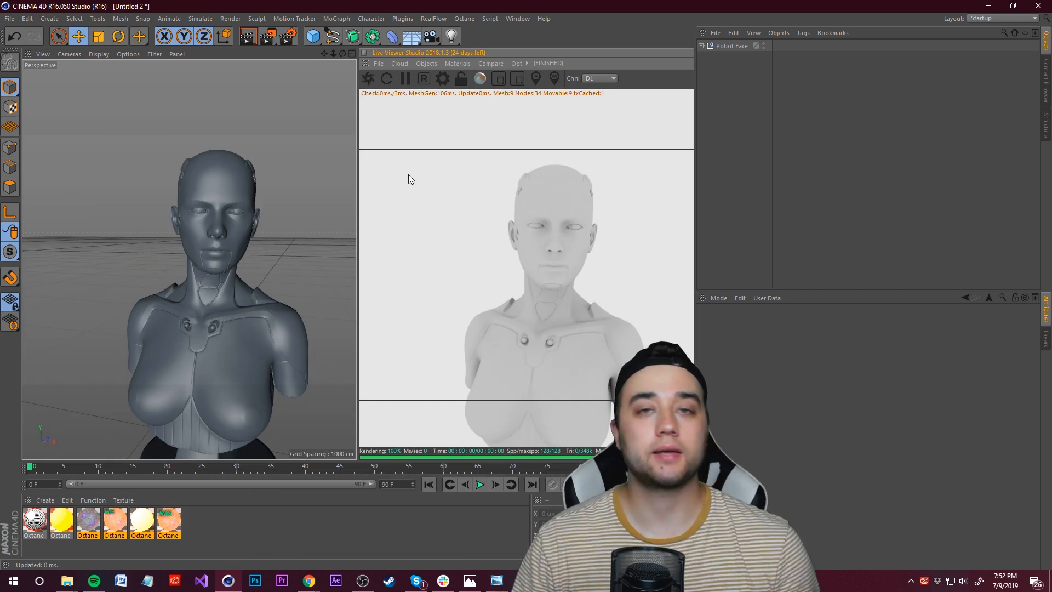
left_click_drag(327, 52, 318, 54)
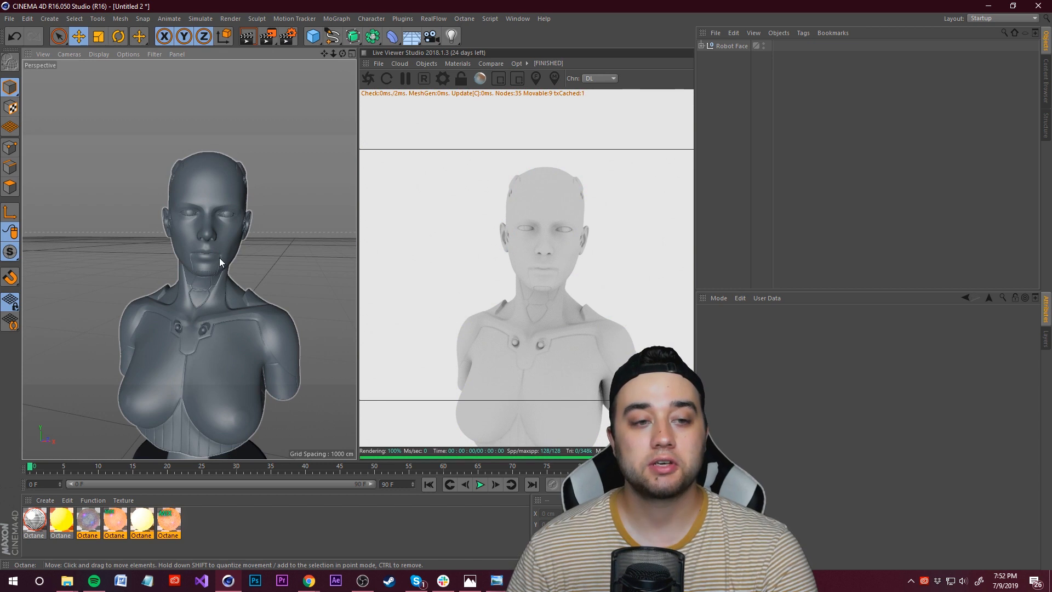
Step: Add an Octane area light to the scene from the live viewer's objects
left_click(576, 298)
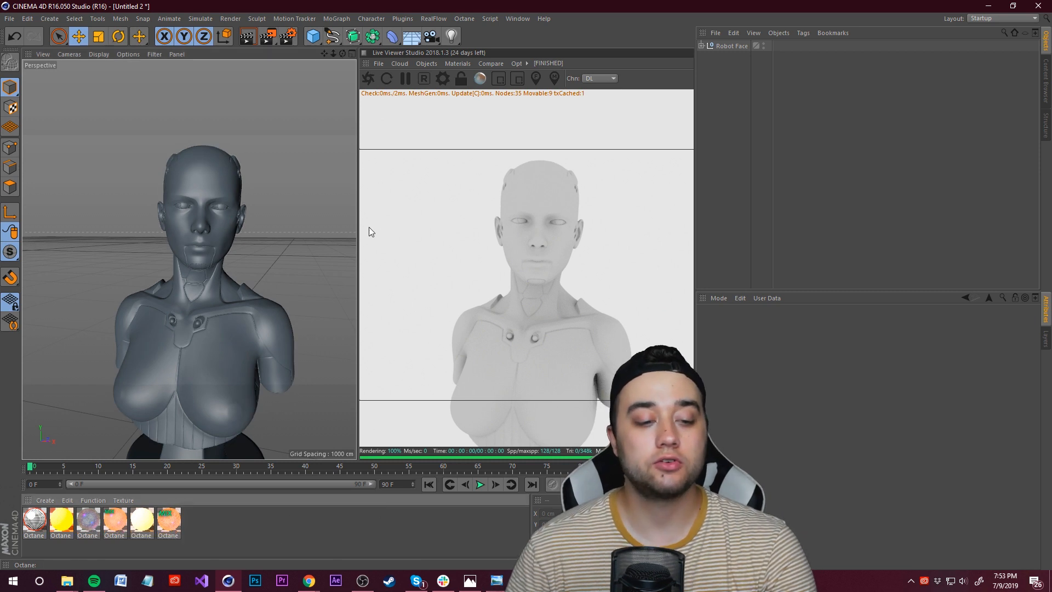
left_click(423, 63)
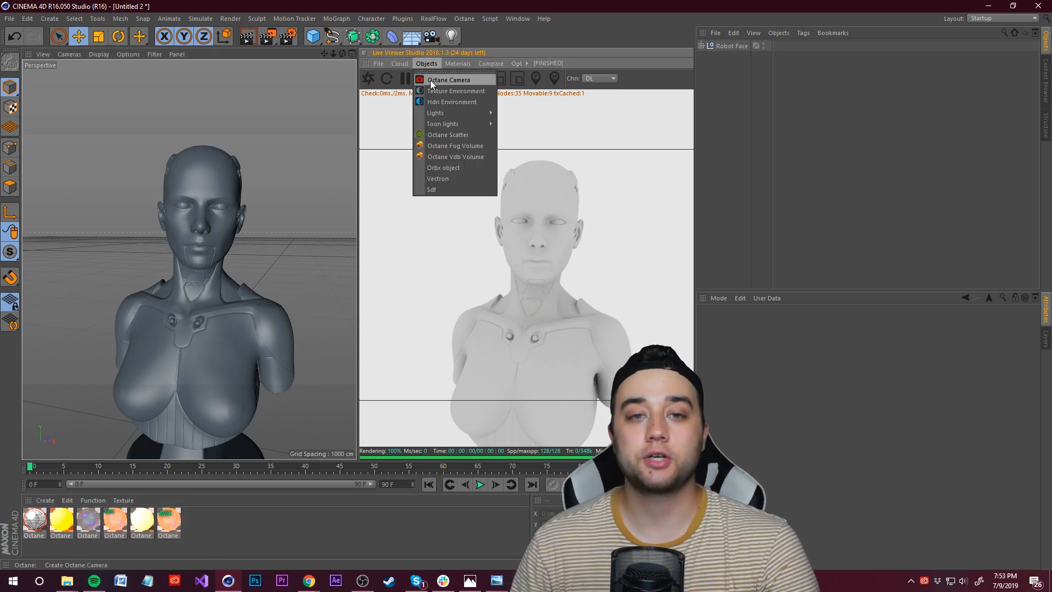
mouse_move(465, 113)
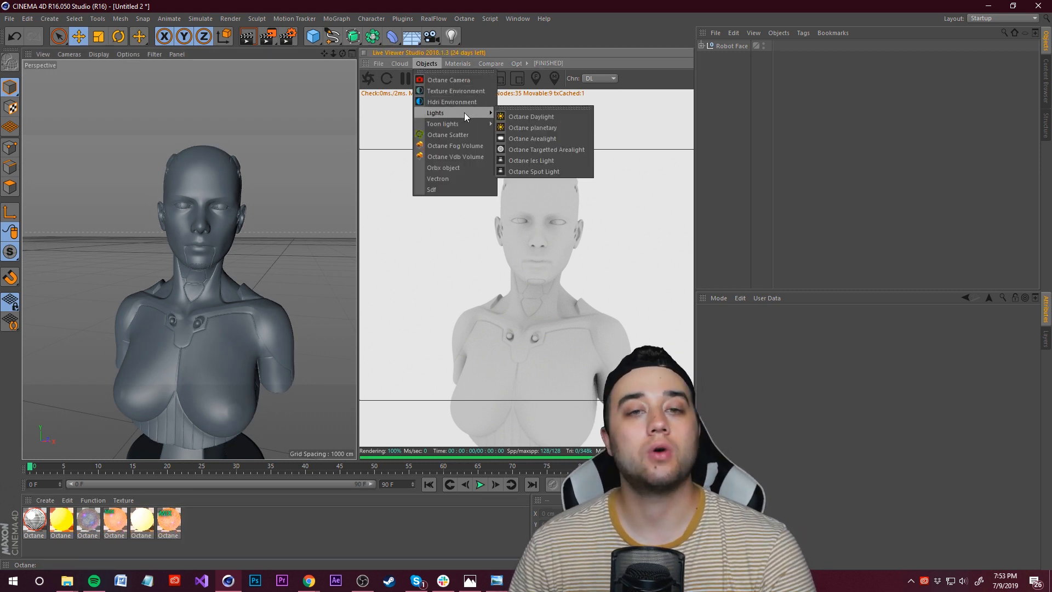
left_click(543, 138)
left_click_drag(221, 241, 331, 246, "alt")
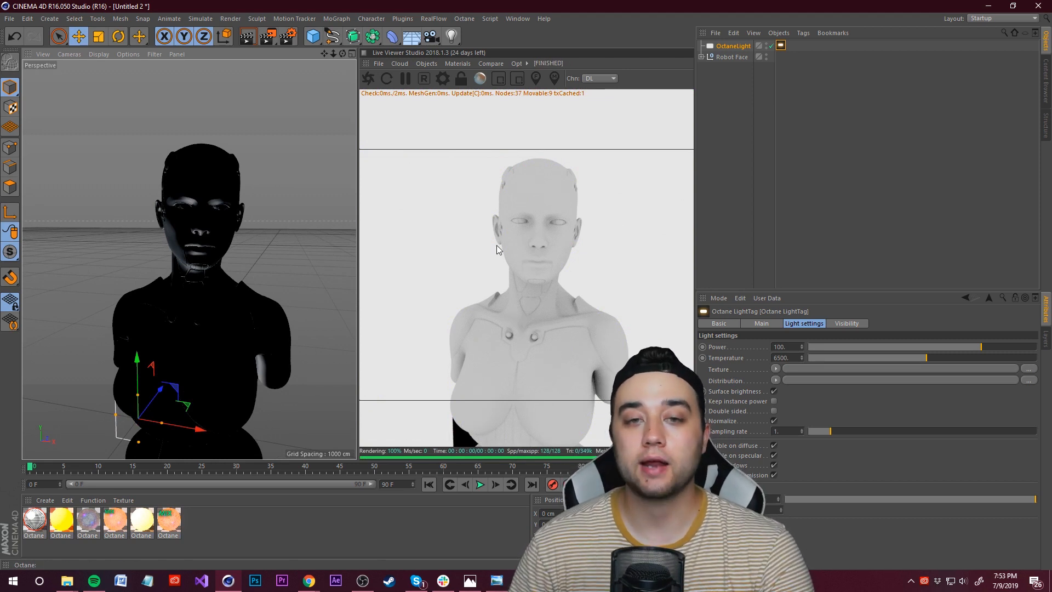
Step: Add an Octane HDRI environment to the scene
left_click(426, 64)
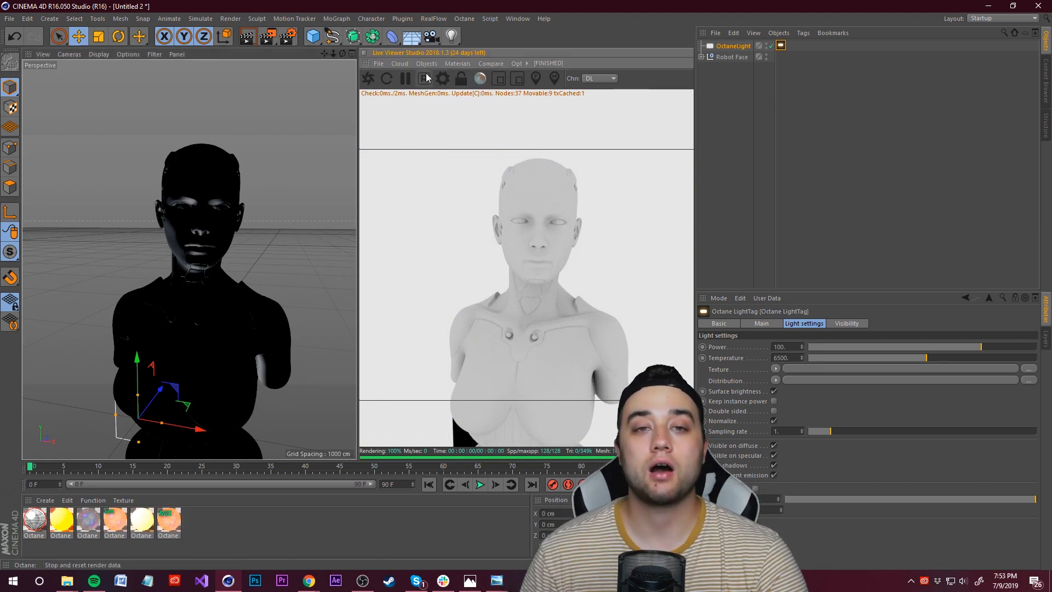
left_click(430, 65)
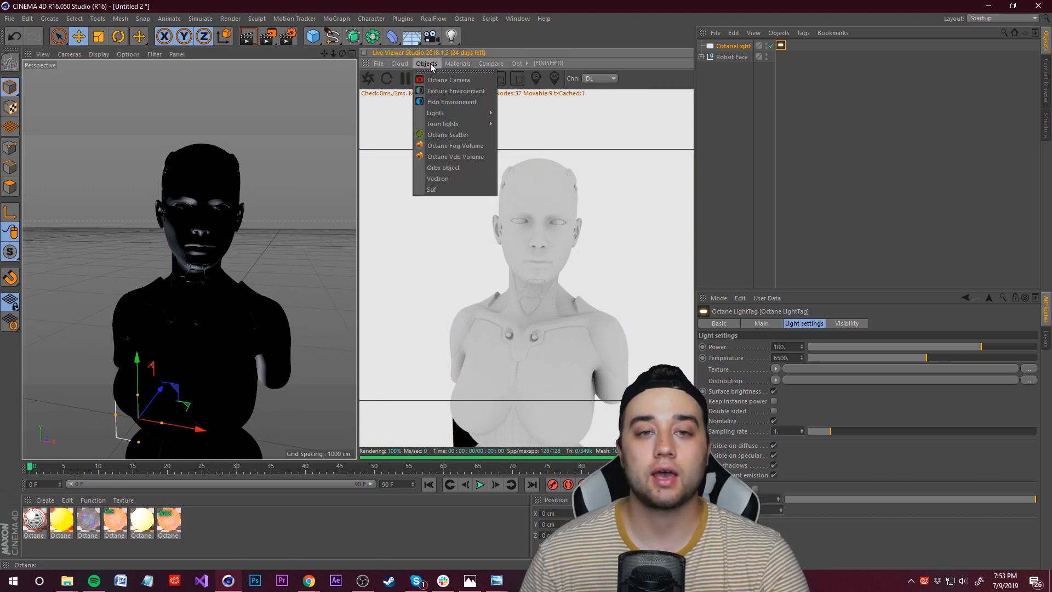
left_click(451, 102)
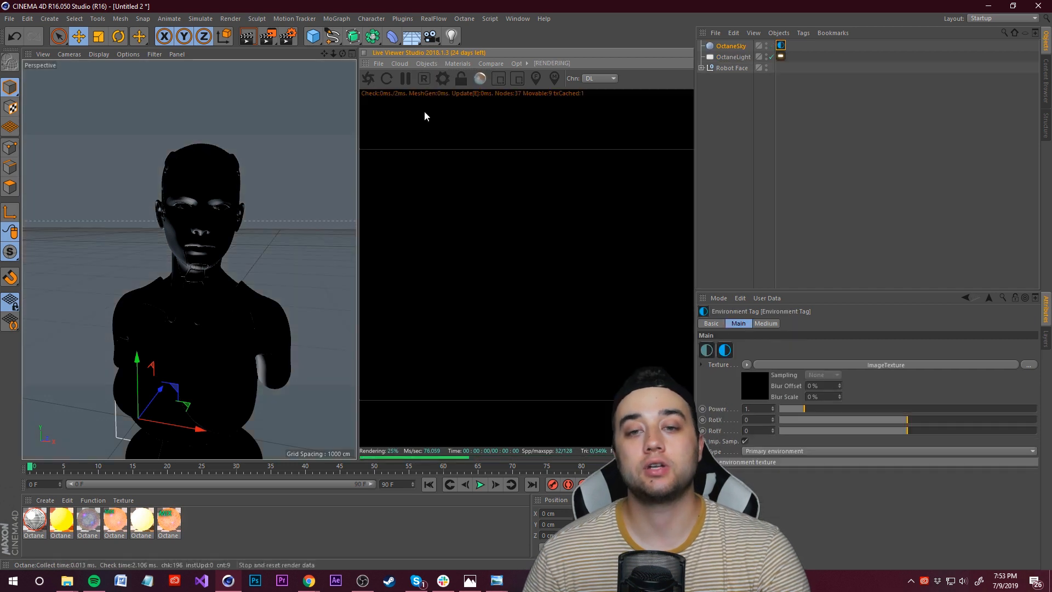
Step: Position the area light to the left side of the bust
left_click(733, 57)
scroll(228, 278, "down", 5)
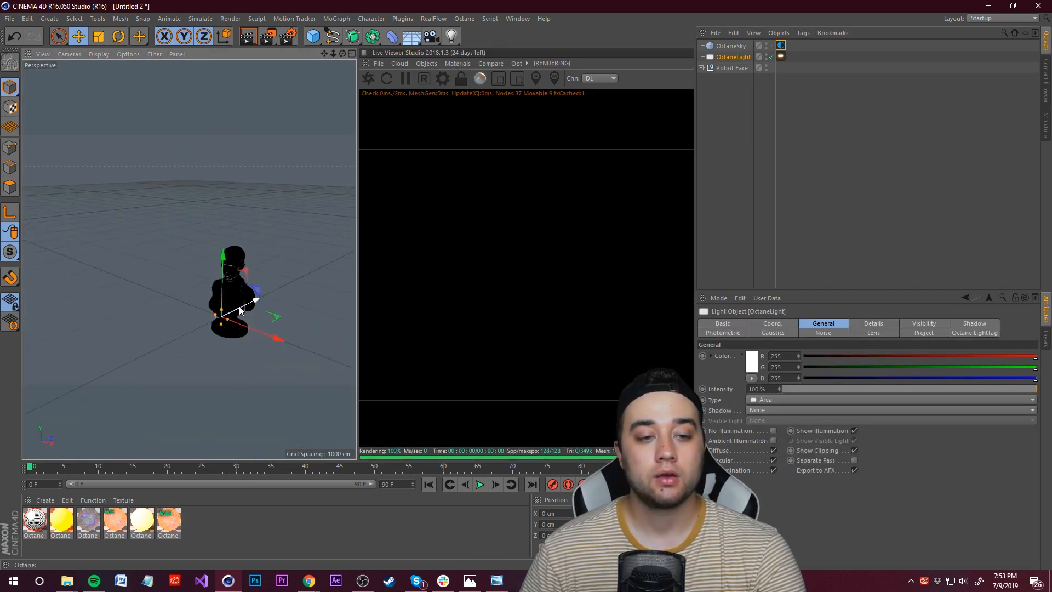
left_click_drag(240, 309, 158, 350)
left_click_drag(136, 304, 133, 229)
left_click_drag(187, 262, 82, 262)
left_click_drag(89, 301, 127, 308)
left_click_drag(137, 281, 119, 286)
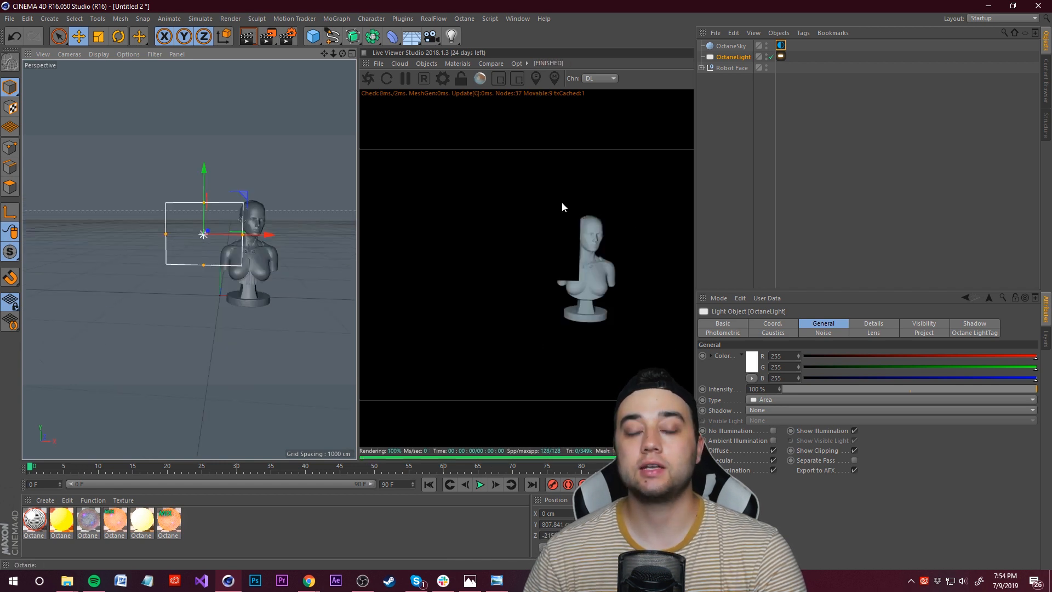
Step: Turn off camera visibility in the area light's Octane light tag
left_click(780, 57)
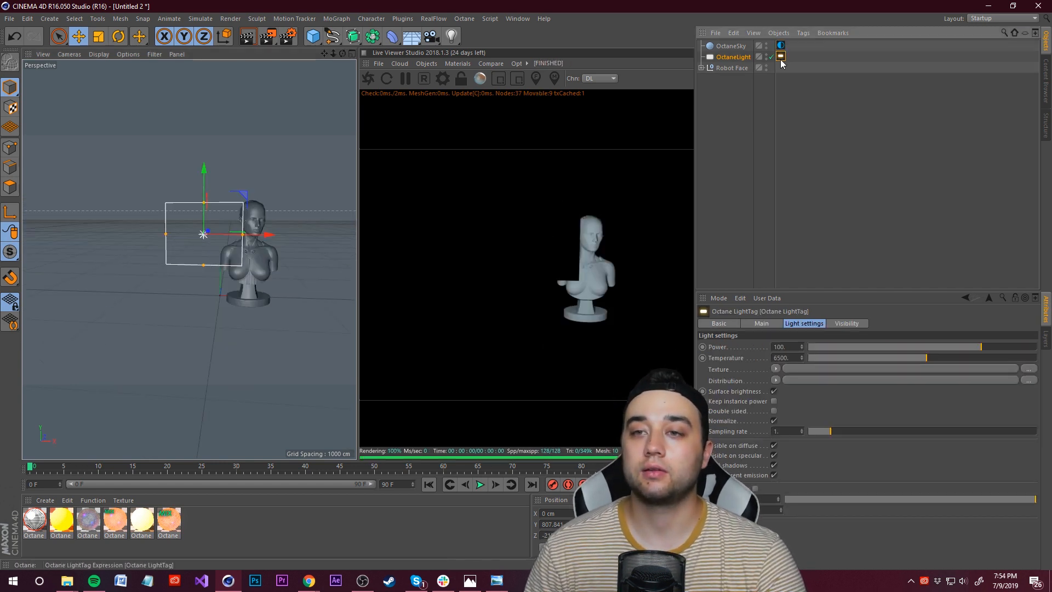
left_click(846, 323)
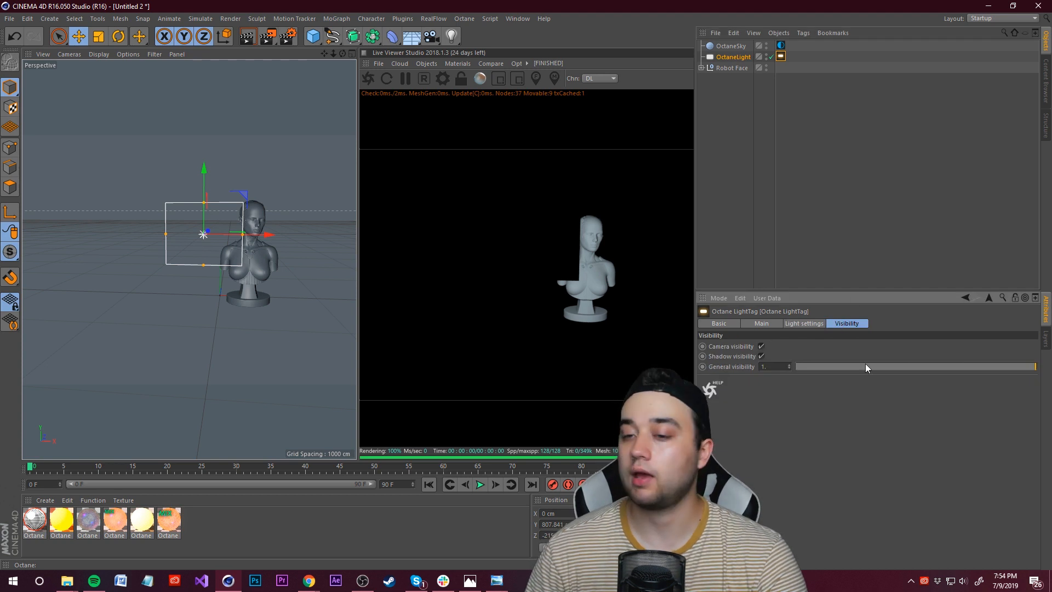
left_click(761, 346)
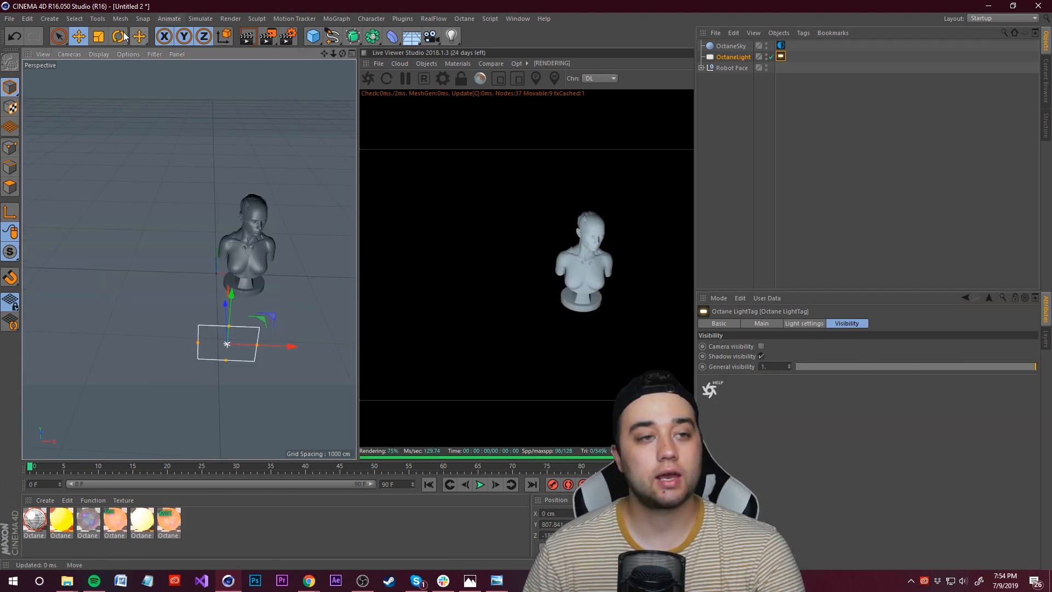
Step: Rotate the area light to angle it toward the bust
left_click(122, 34)
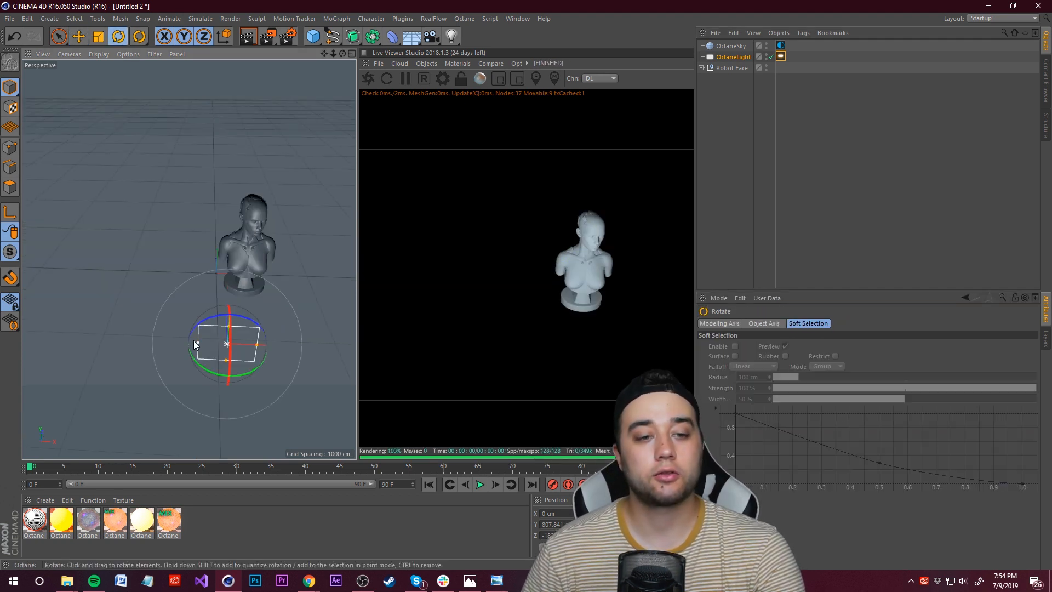
left_click_drag(202, 372, 205, 350)
key("e")
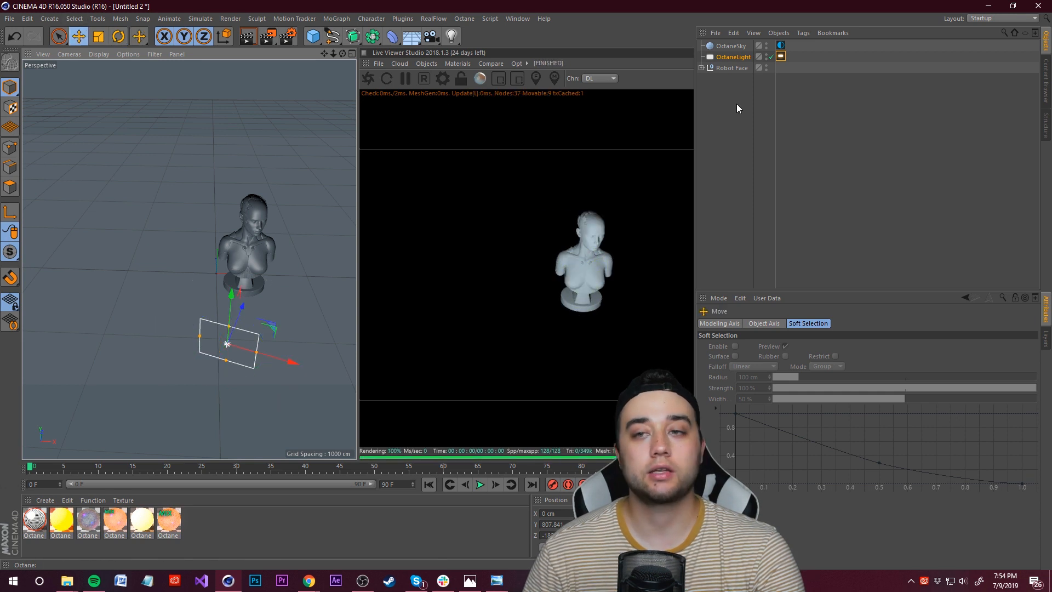
Step: Duplicate the area light and rotate the copy to face the bust
left_click(734, 57)
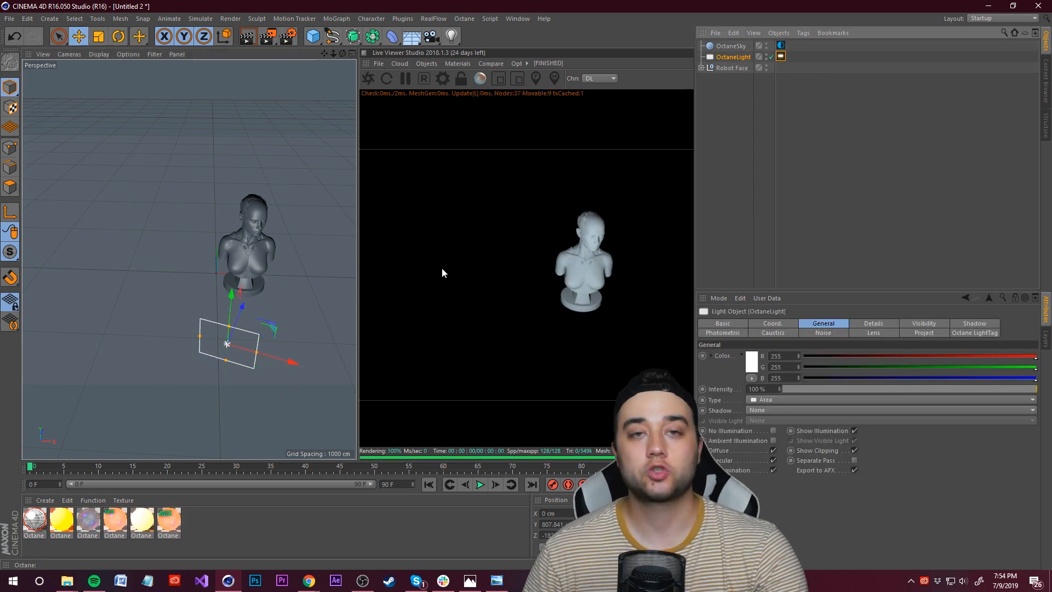
key("ctrl+c")
key("ctrl+v")
left_click_drag(314, 308, 65, 278, "alt")
left_click_drag(118, 194, 19, 193)
left_click(119, 37)
mouse_move(144, 159)
left_mouse_down("alt")
mouse_move(157, 163)
mouse_move(116, 171)
mouse_move(162, 166)
left_mouse_up("alt")
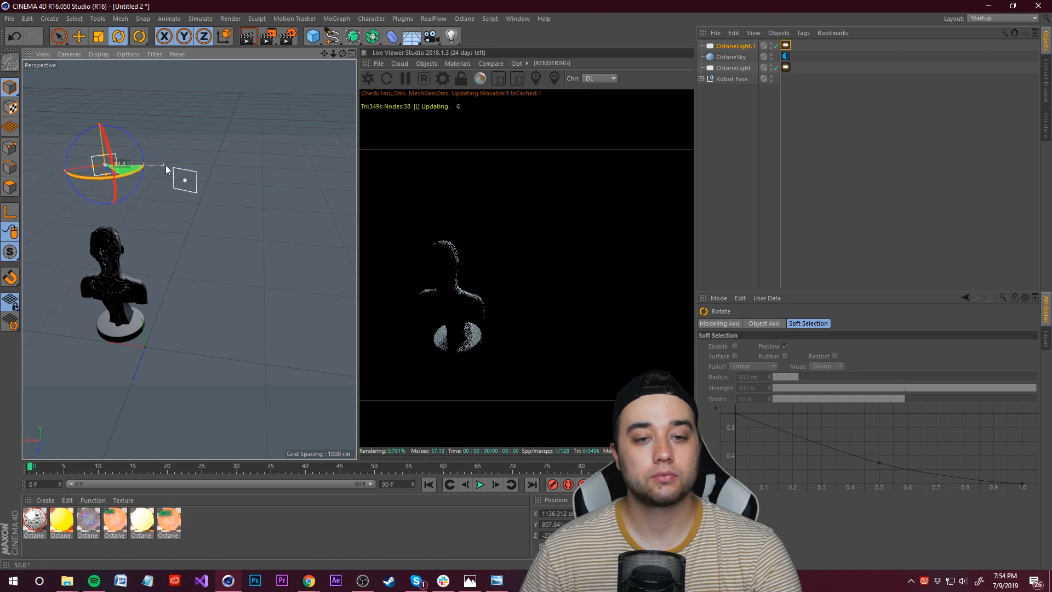
Step: Move the copied light to the opposite side of the bust
left_click(78, 37)
left_click_drag(97, 178, 207, 169, "alt")
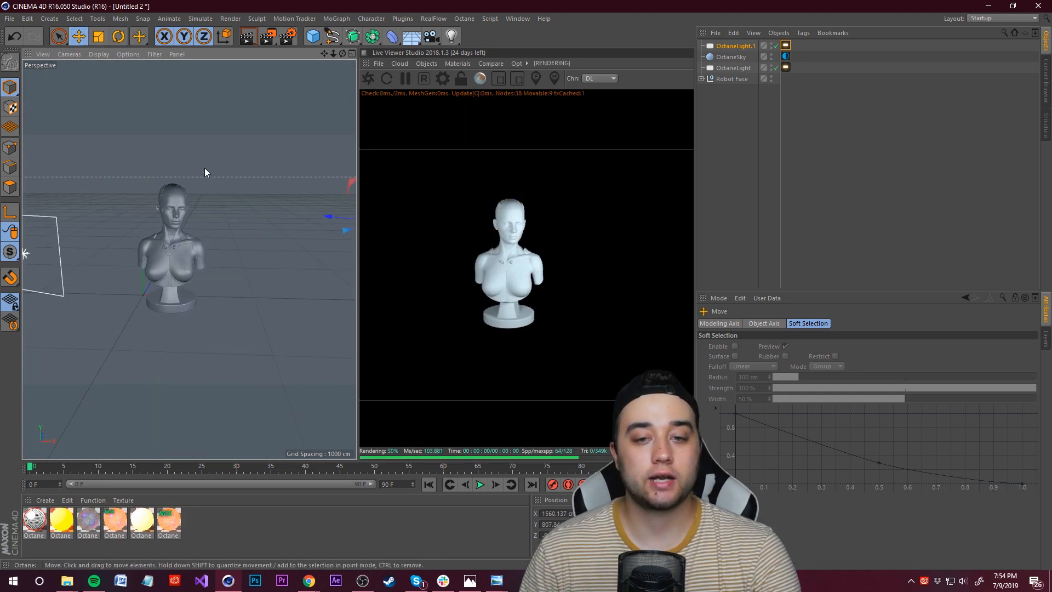
left_click_drag(186, 236, 209, 196, "alt")
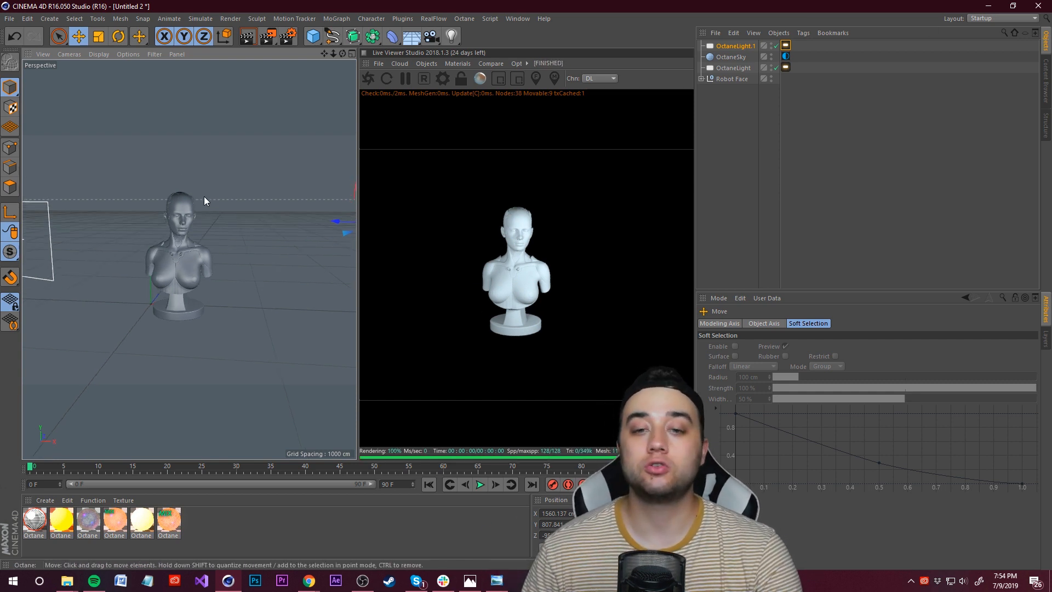
left_click_drag(204, 196, 219, 175, "alt")
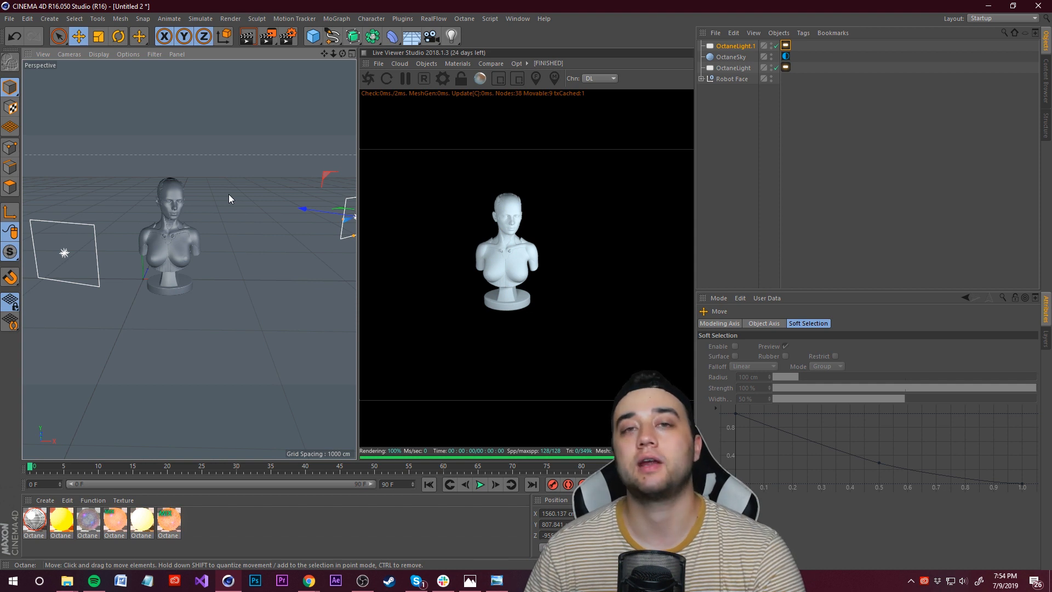
left_click_drag(228, 194, 219, 178, "alt")
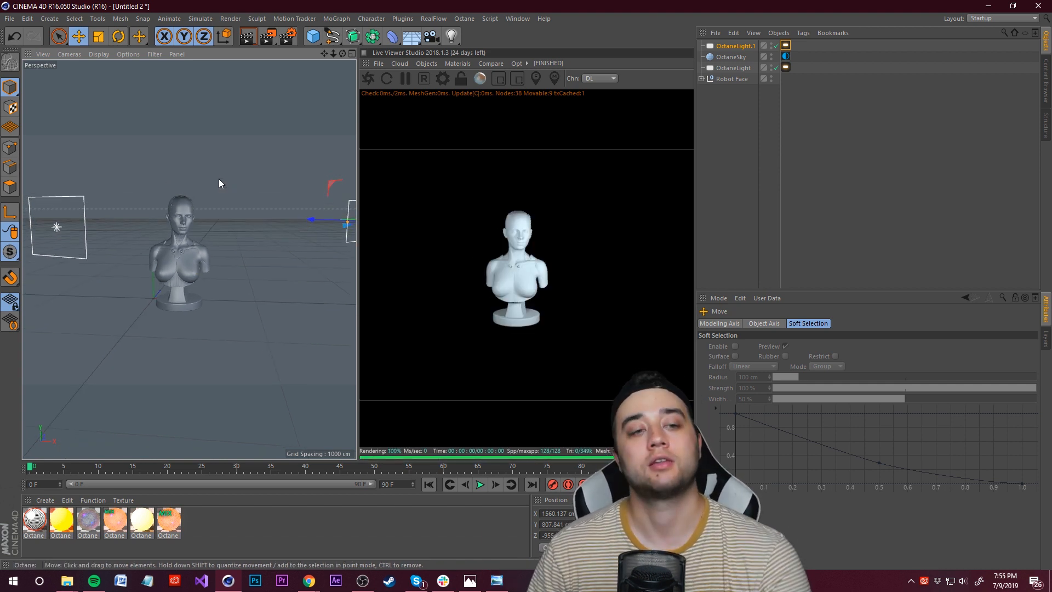
left_click_drag(194, 211, 245, 257, "alt")
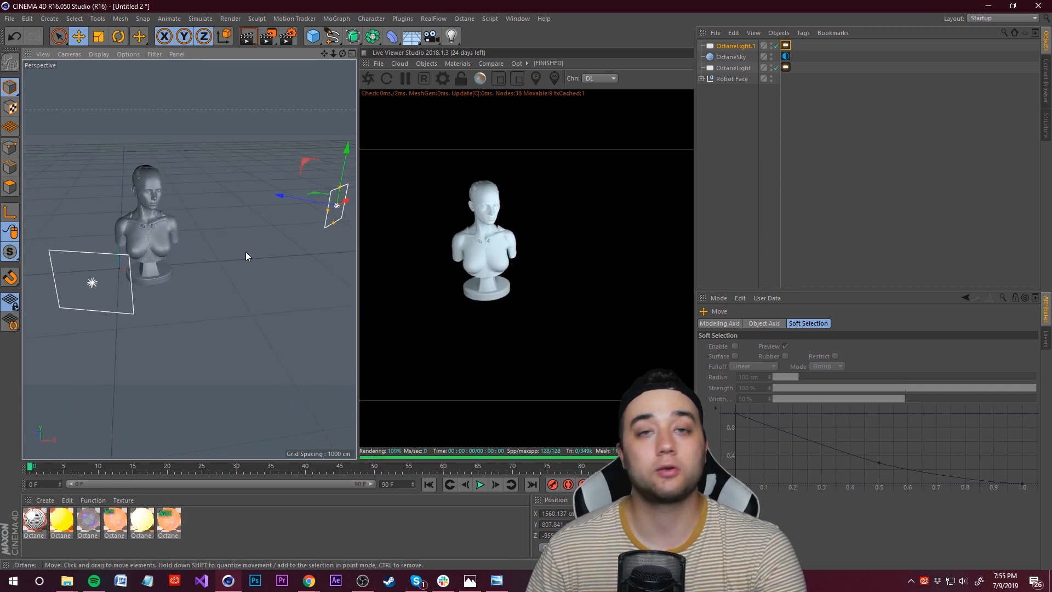
Step: Duplicate the second light and place the new copy above the bust's head, angled downward
left_click(740, 47)
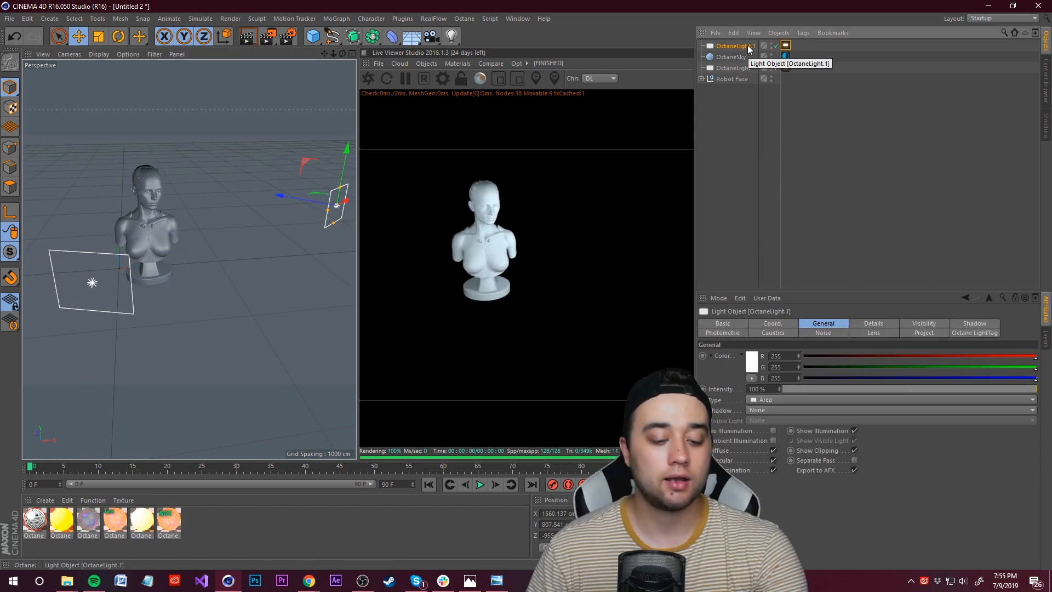
key("ctrl+c")
key("ctrl+v")
left_click_drag(346, 149, 364, 42)
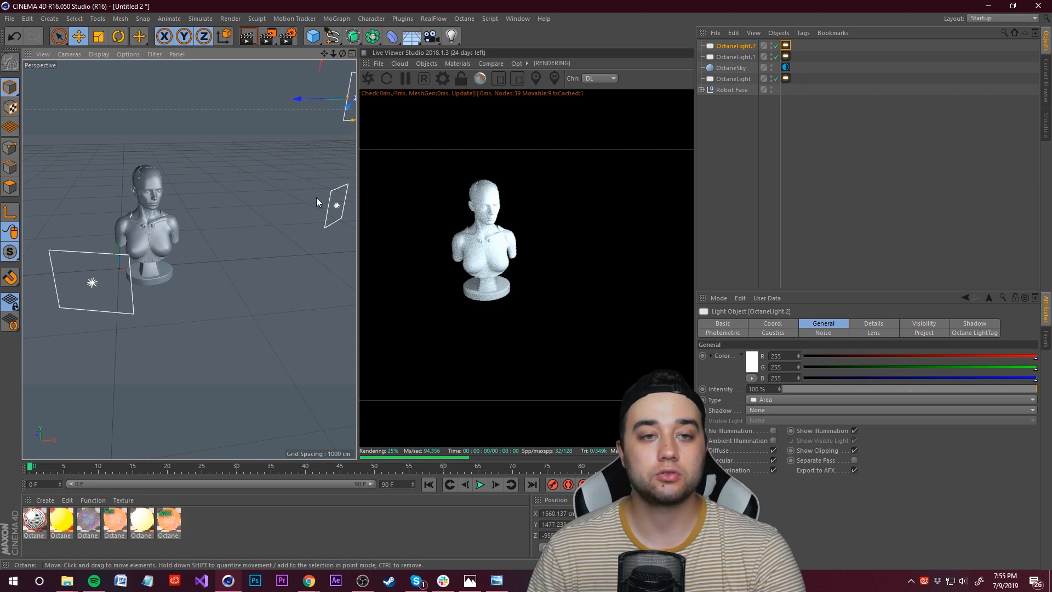
left_click_drag(299, 98, 182, 119)
left_click_drag(279, 103, 150, 108)
middle_click_drag(153, 109, 182, 206, "alt")
left_click_drag(113, 158, 177, 220)
left_click_drag(237, 177, 140, 139)
key("r")
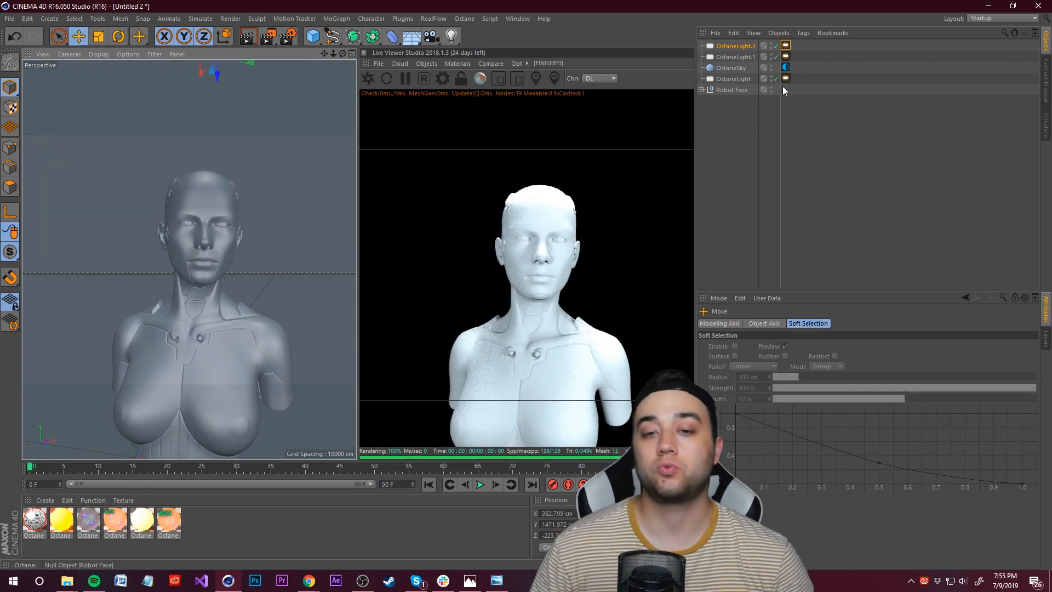
Step: Set the original light's power to about 31.45 in its Octane light tag
left_click(786, 79)
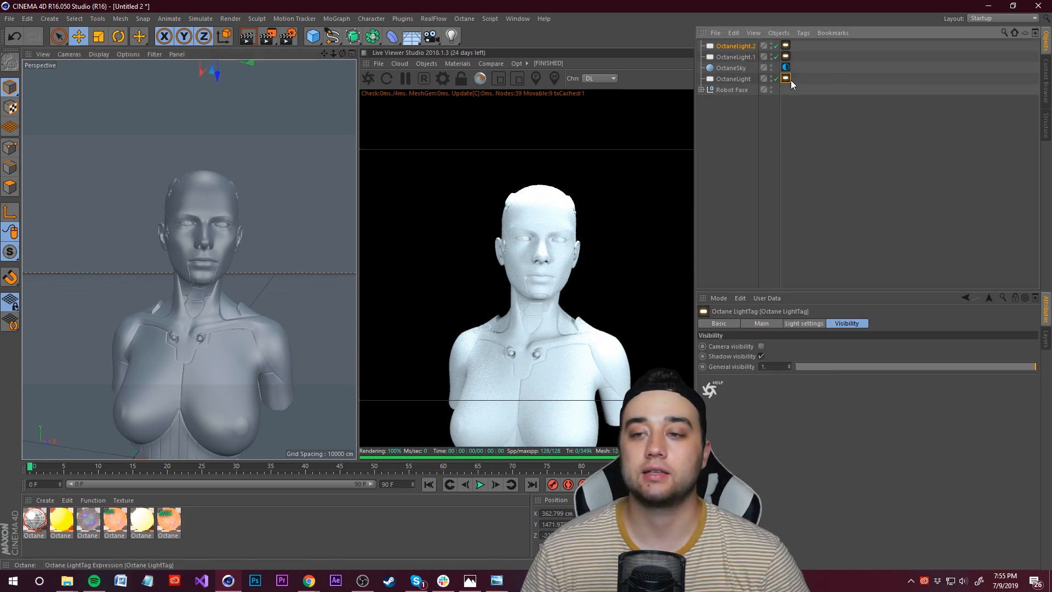
left_click(803, 323)
left_click(958, 346)
left_click_drag(958, 346, 926, 347)
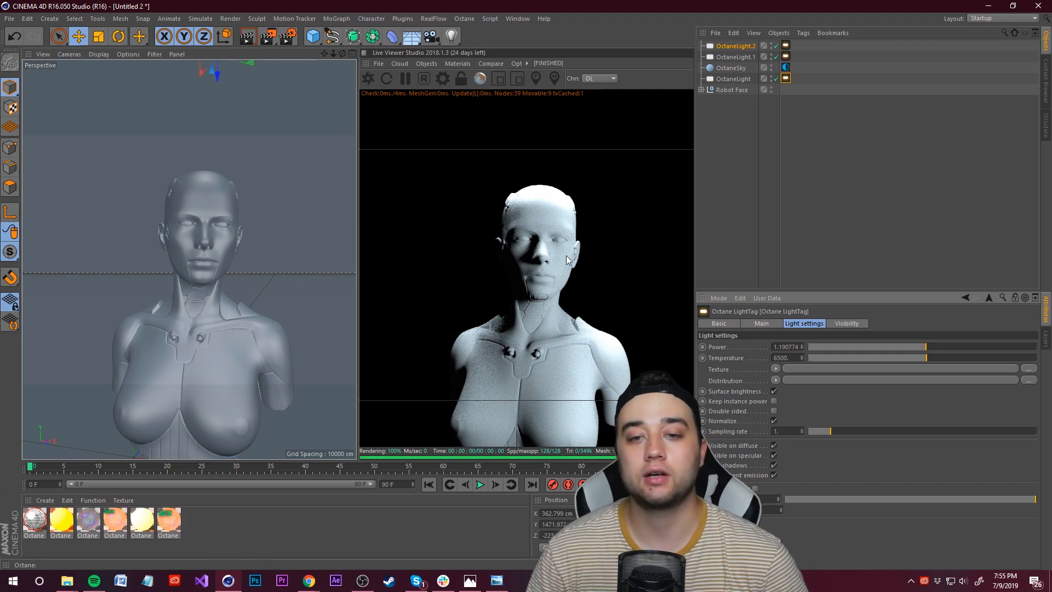
key("ctrl+s")
left_click(1027, 553)
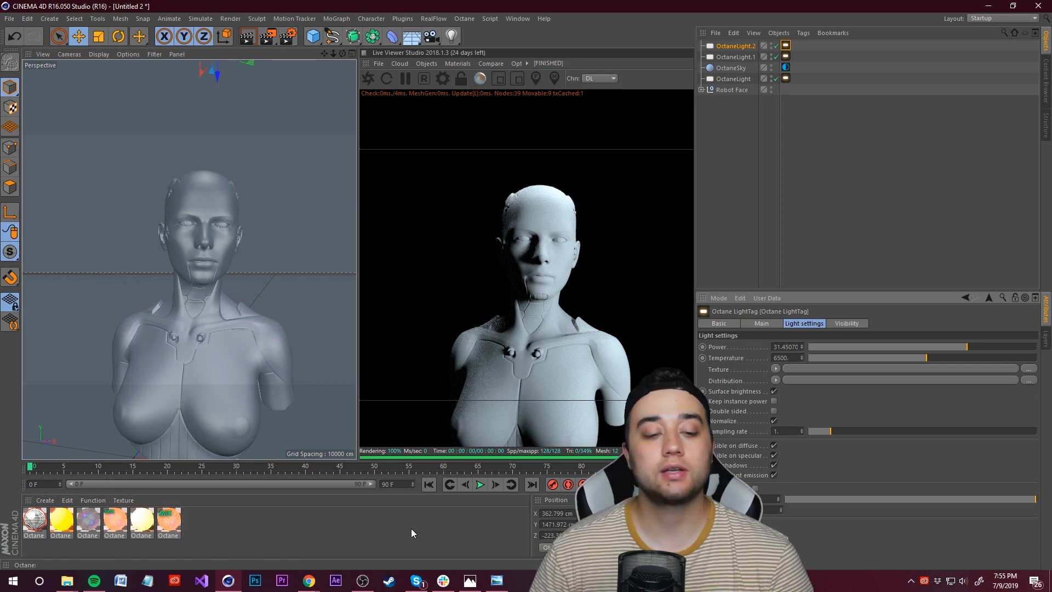
left_click(341, 518)
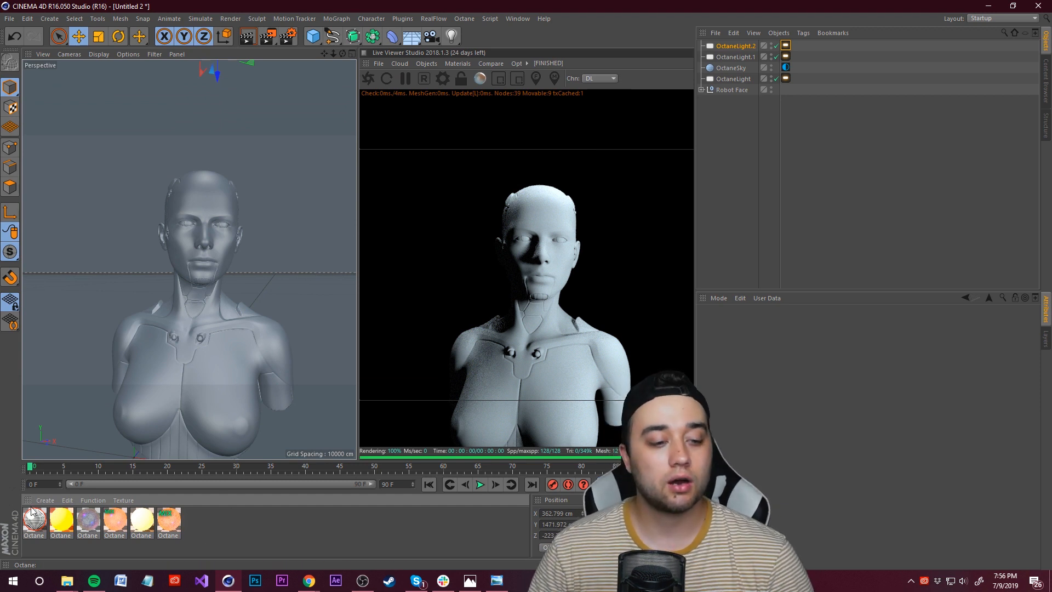
left_click(46, 501)
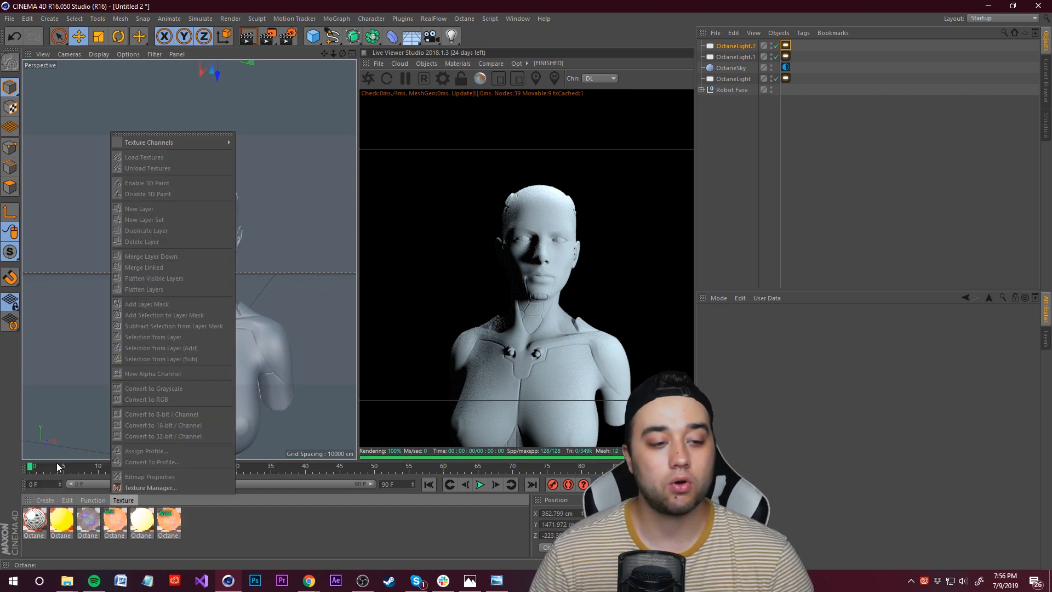
mouse_move(64, 412)
left_click(331, 531)
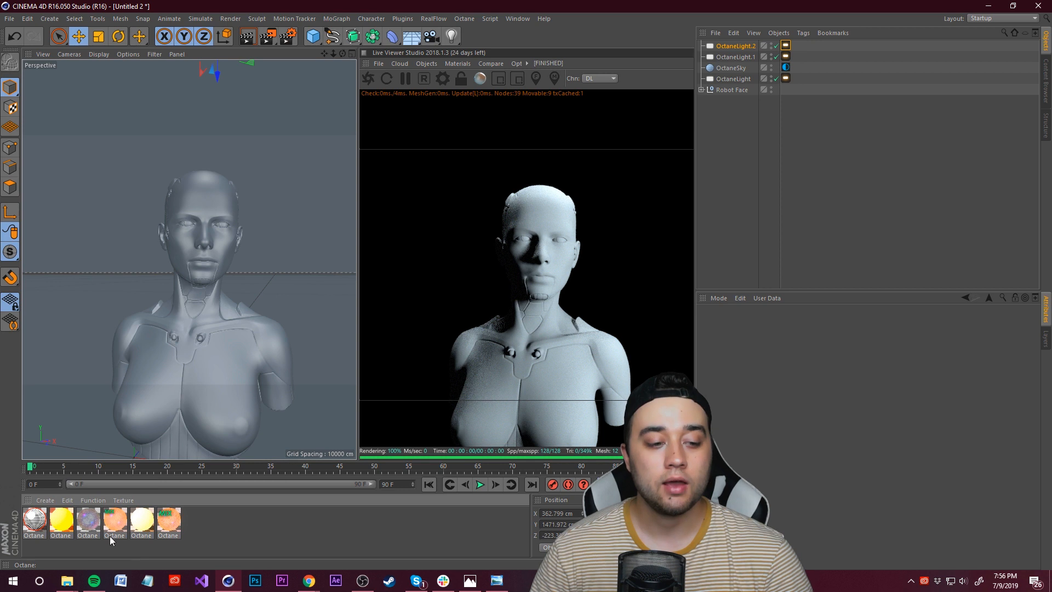
Step: Try applying the orange Octane material to the bust and its group, undoing each assignment
left_click_drag(132, 515, 252, 419)
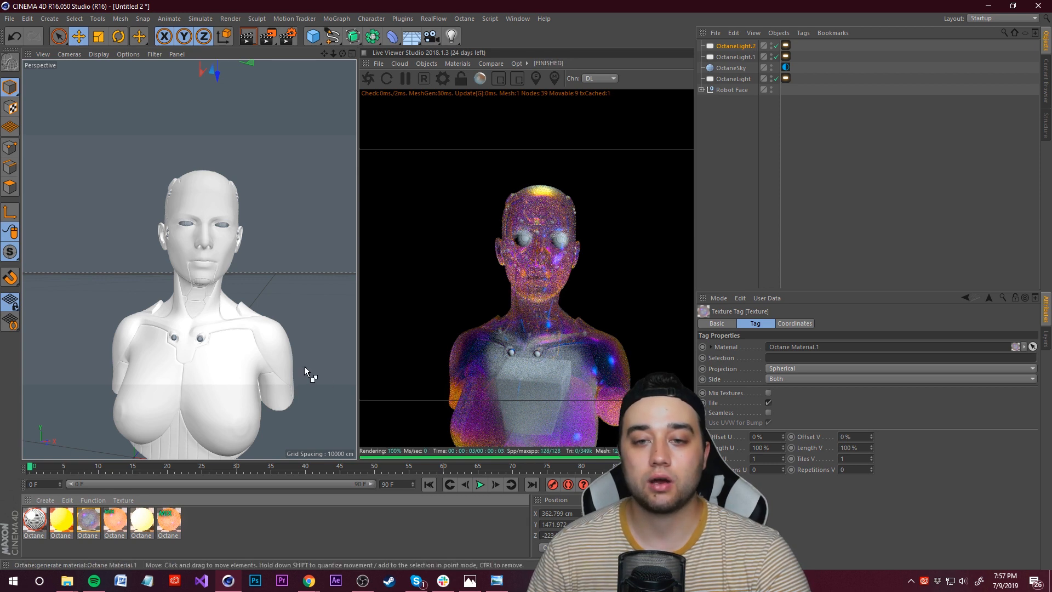
key("ctrl+z")
left_click(723, 91)
left_click(701, 90)
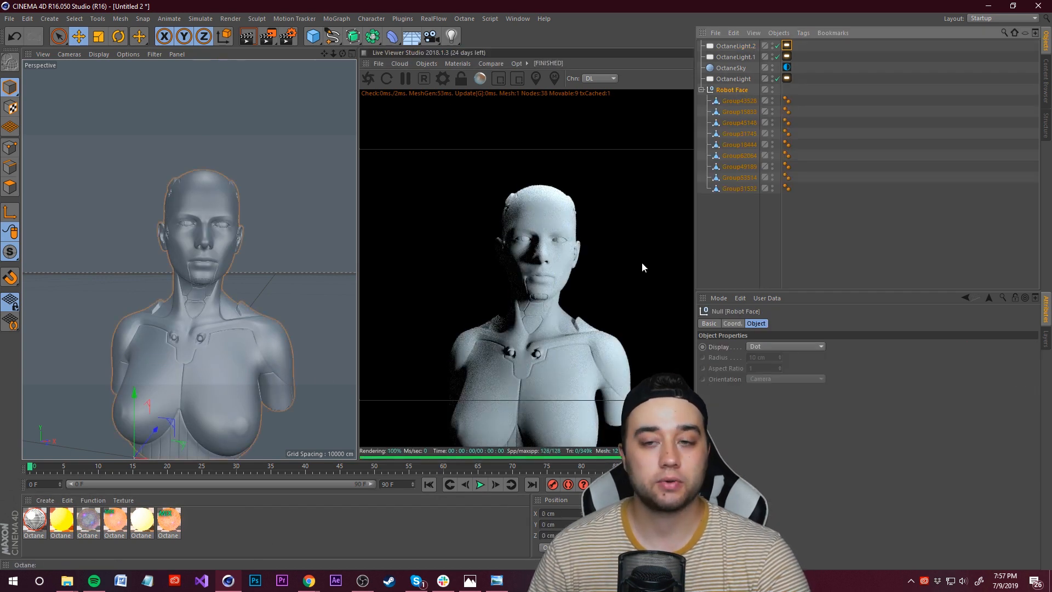
left_click_drag(135, 542, 179, 465)
left_click_drag(735, 90, 735, 91)
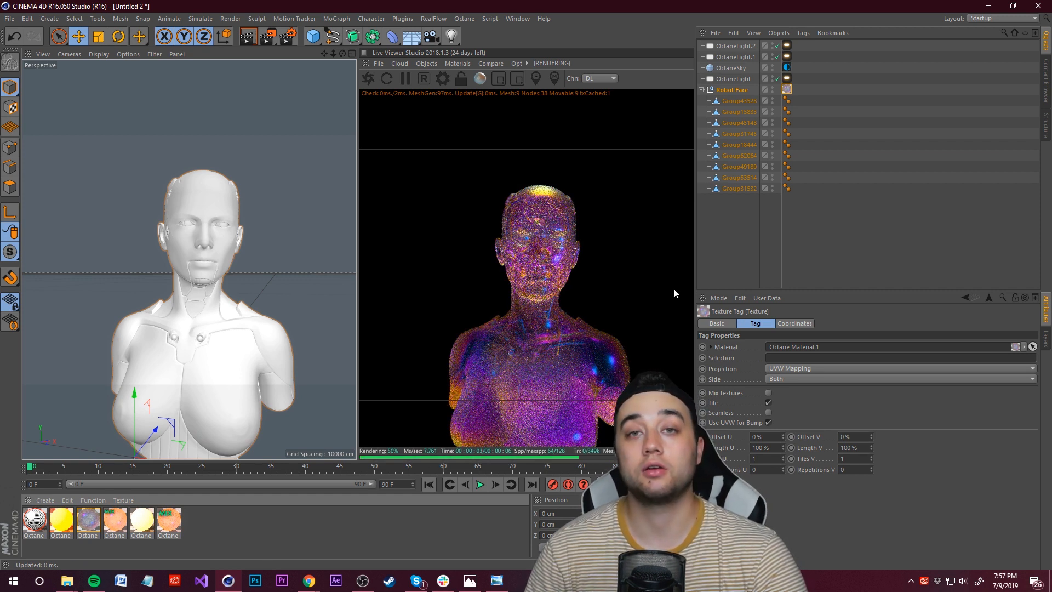
key("ctrl+z")
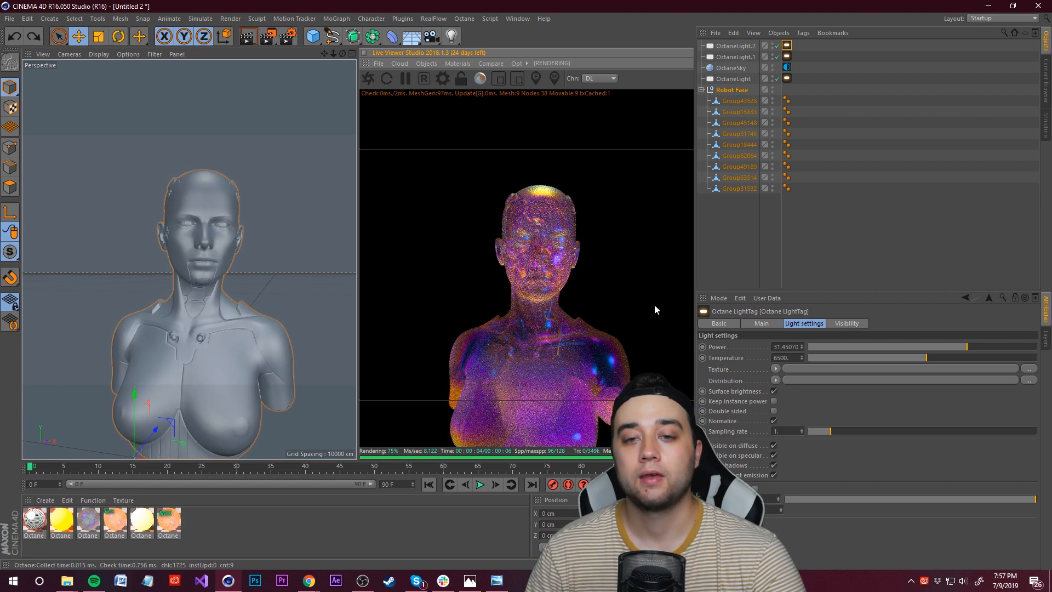
Step: Create a new Octane Material and set its material type to Specular
left_click(780, 252)
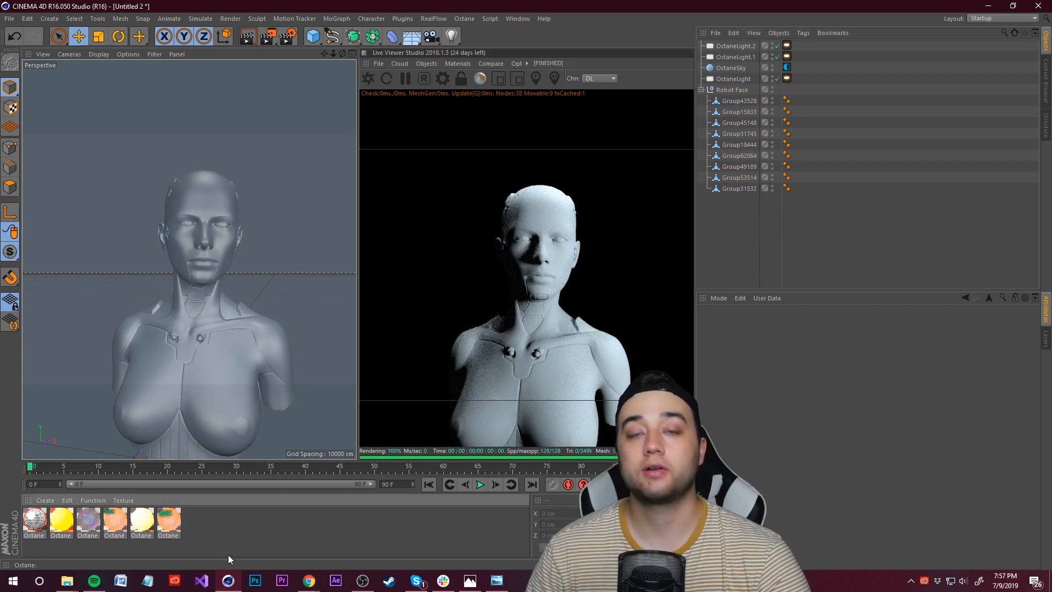
left_click(44, 500)
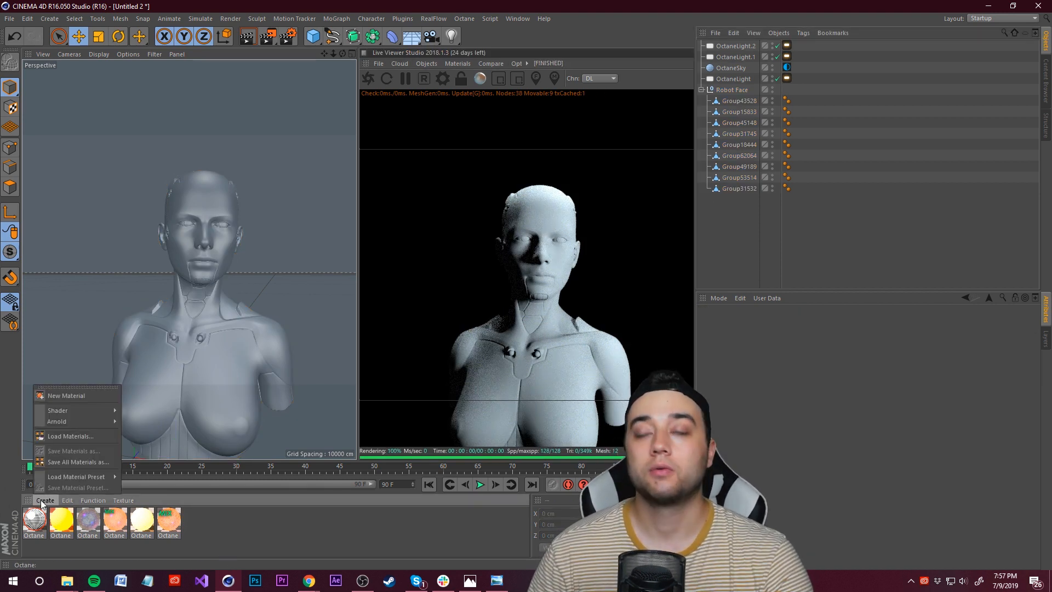
mouse_move(98, 410)
mouse_move(164, 398)
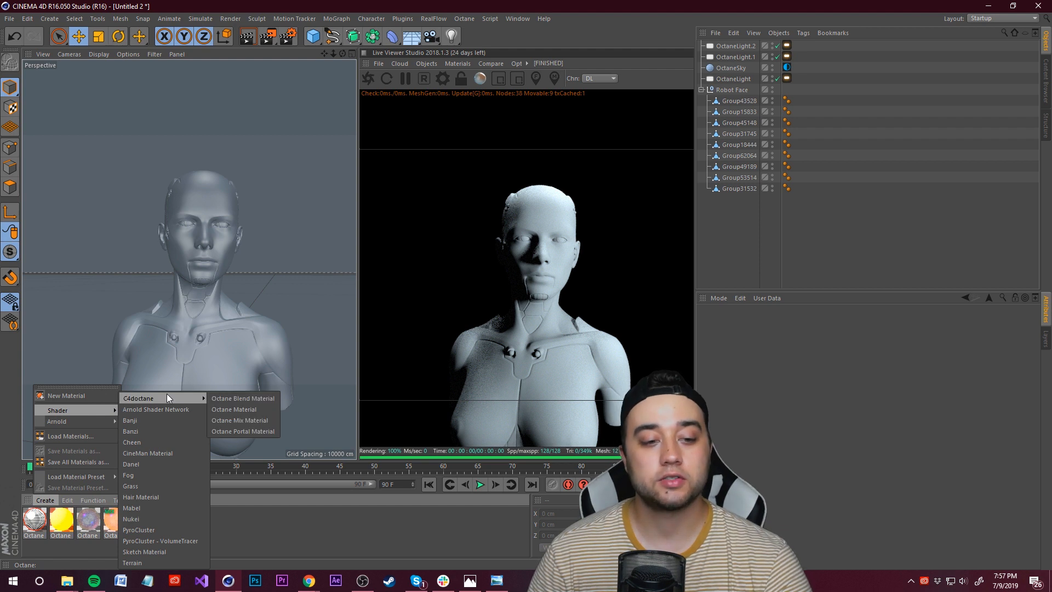
left_click(243, 410)
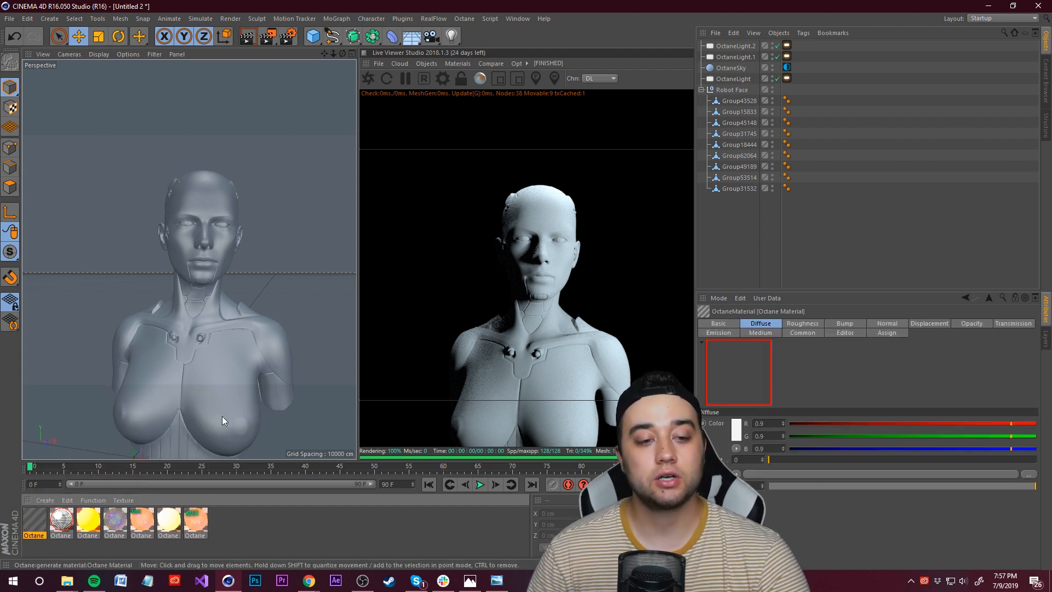
double_click(34, 519)
left_click_drag(275, 90, 261, 122)
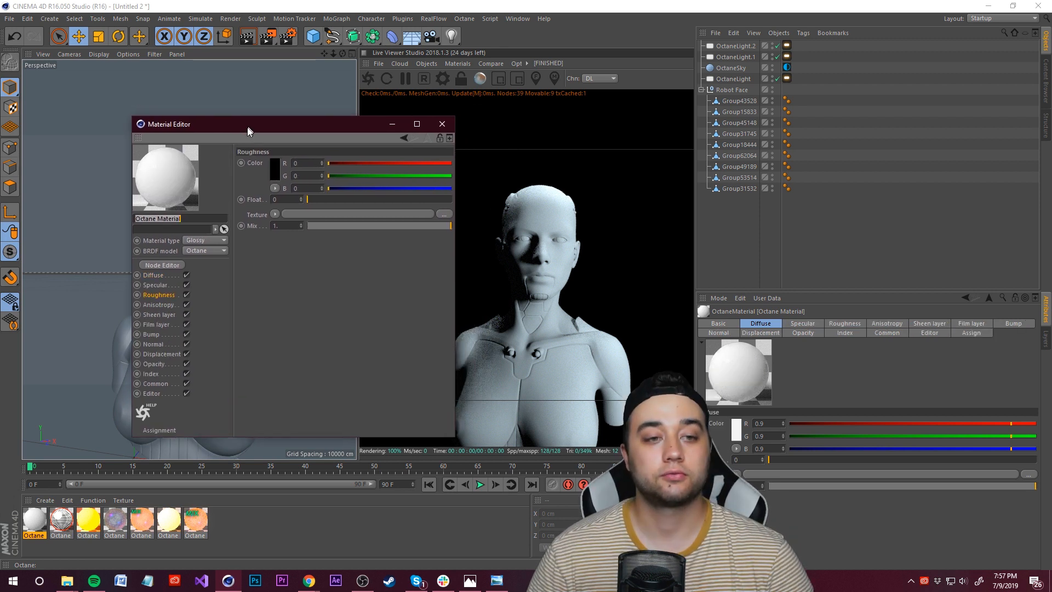
left_click_drag(248, 127, 240, 135)
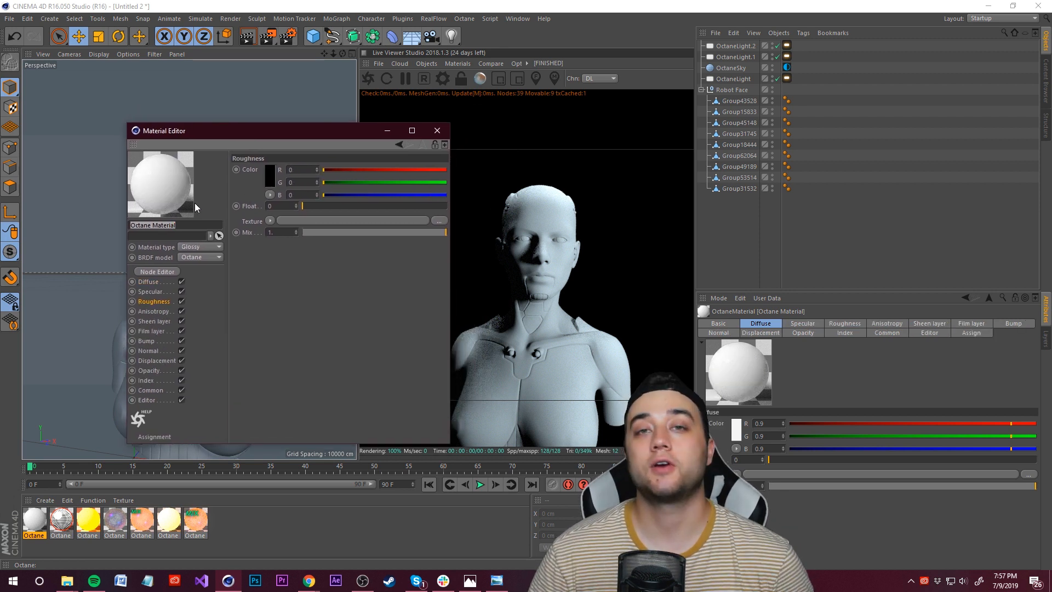
left_click(216, 247)
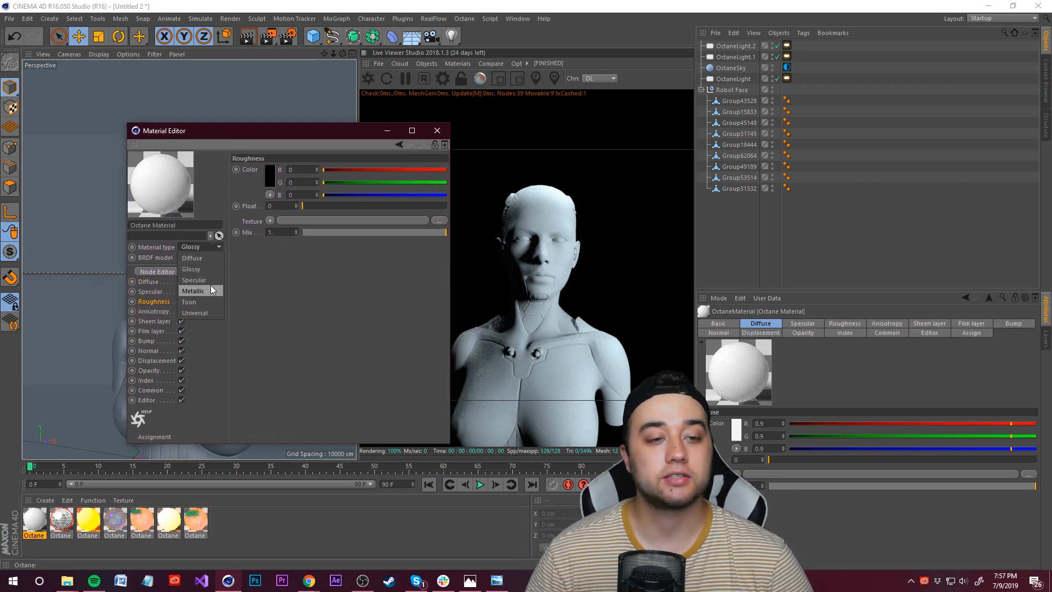
left_click(208, 280)
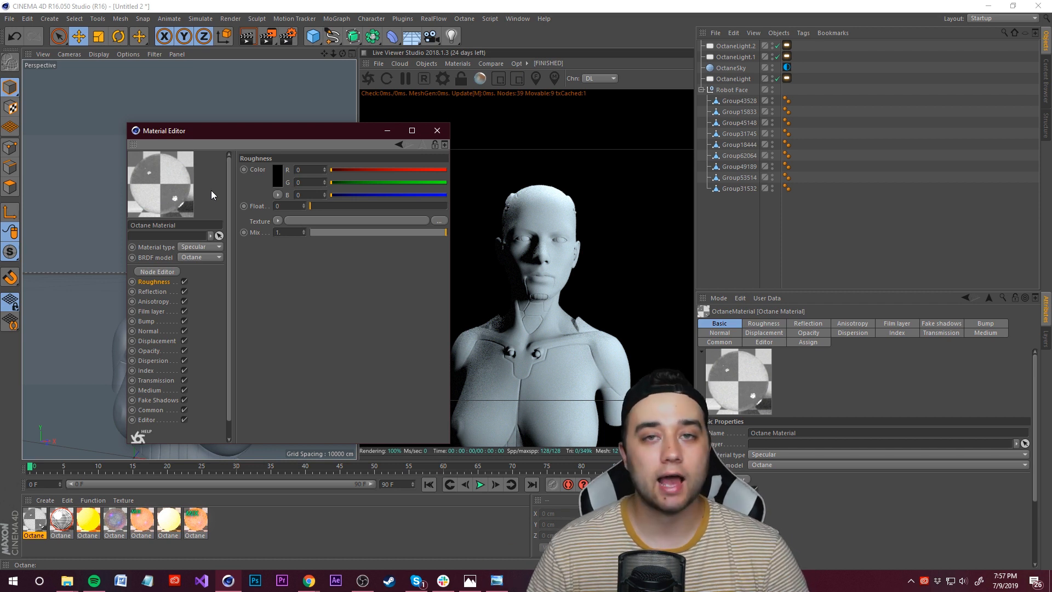
Step: Apply the new Specular material to all nine group objects of the Robot Face
left_click_drag(229, 132, 489, 184)
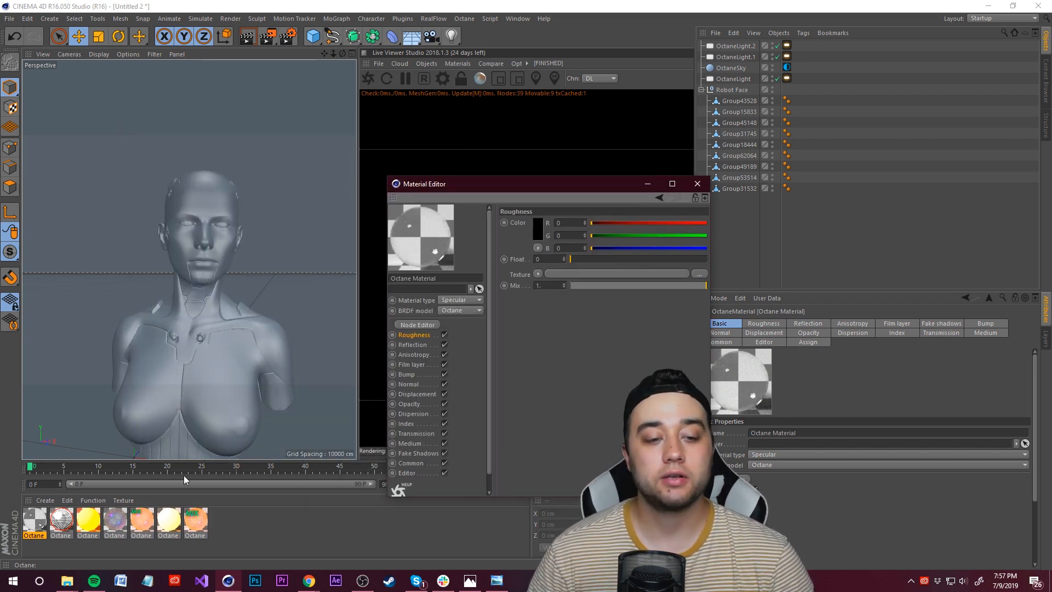
left_click(36, 518)
double_click(35, 516)
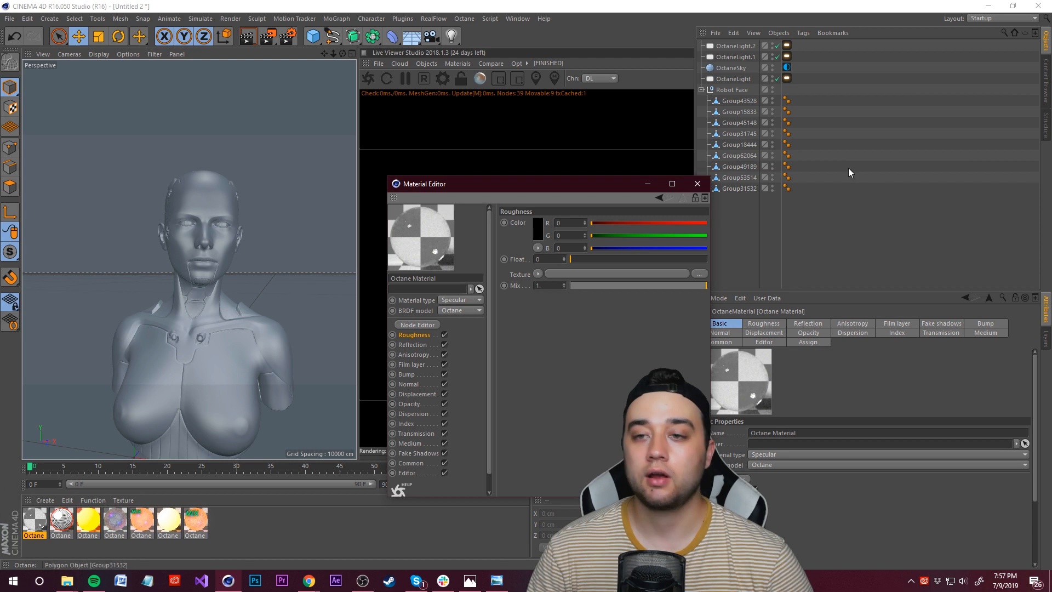
left_click(741, 101)
left_click(739, 180, "shift")
left_click(739, 189, "shift")
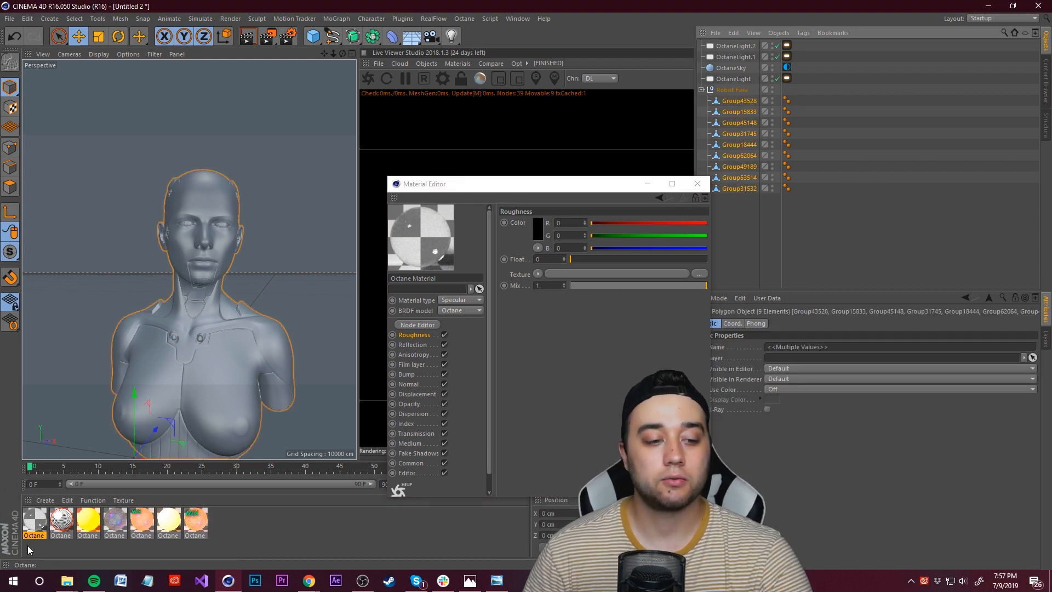
right_click(35, 518)
left_click(70, 415)
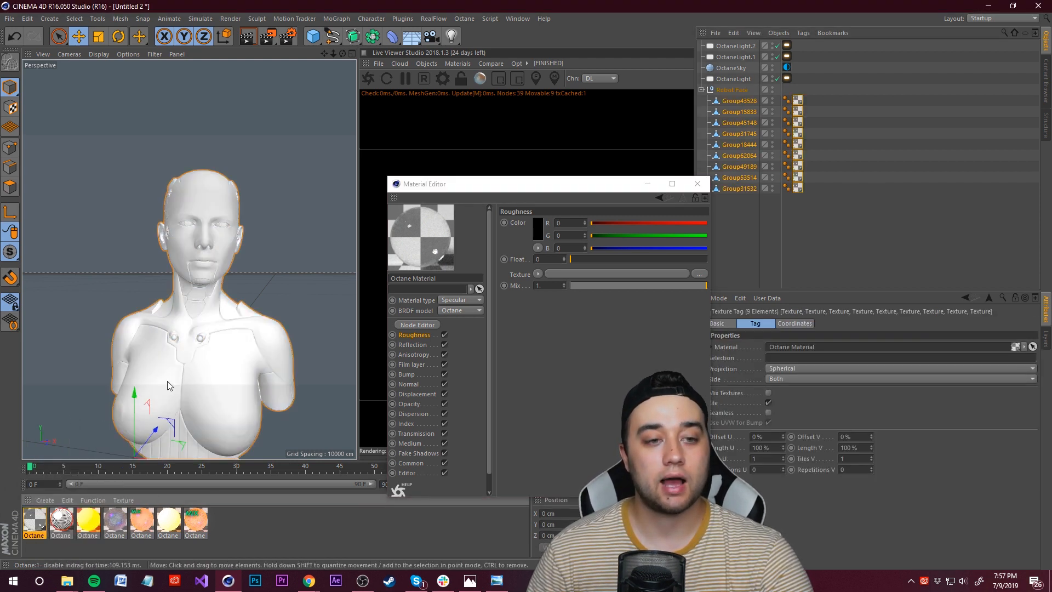
Step: Set the material's roughness float to about 0.077
left_click_drag(532, 189, 148, 100)
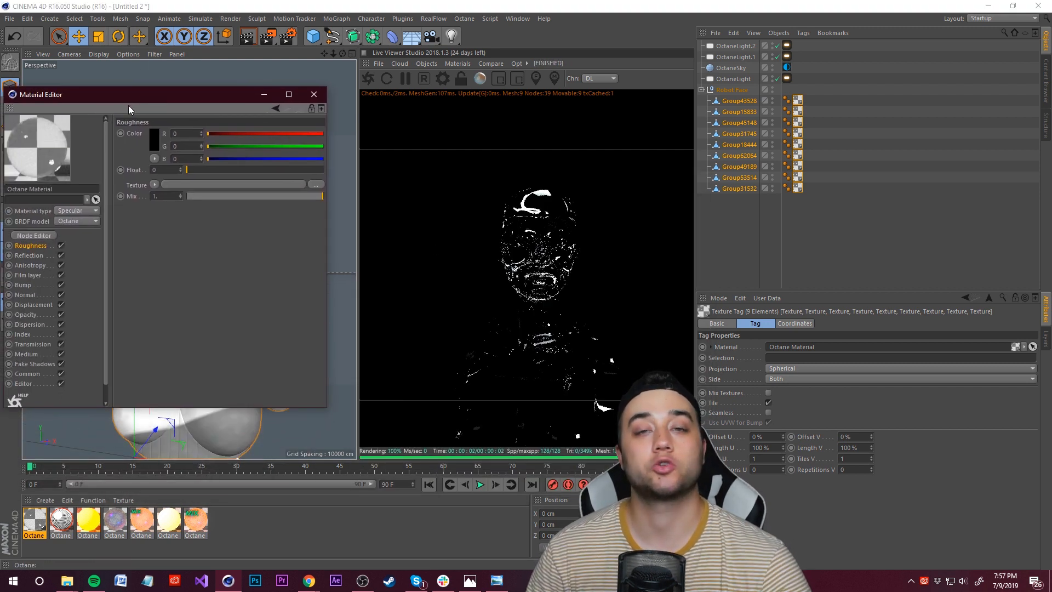
left_click_drag(140, 99, 174, 92)
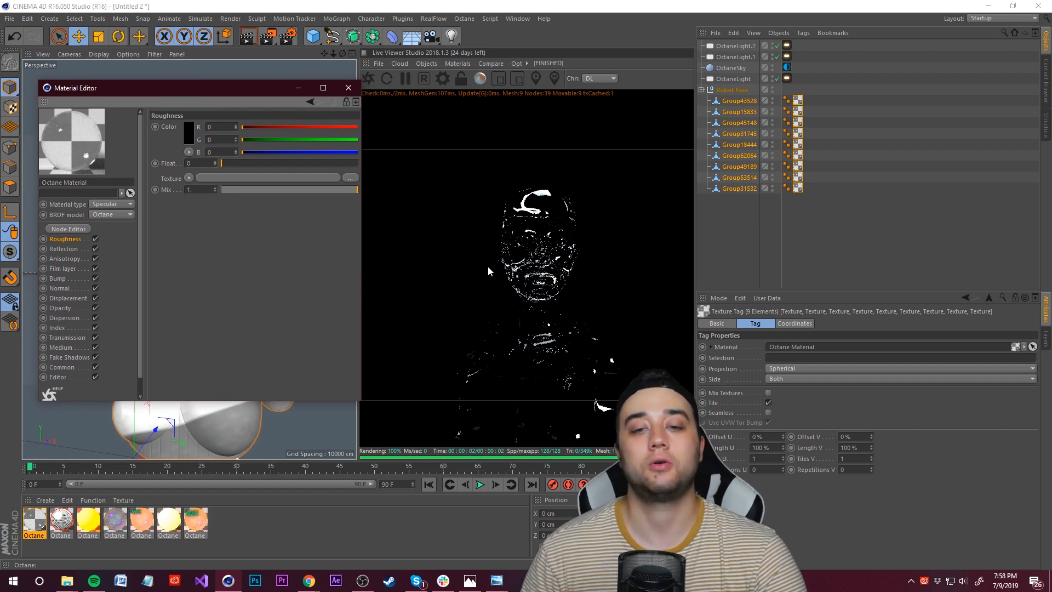
left_click(63, 248)
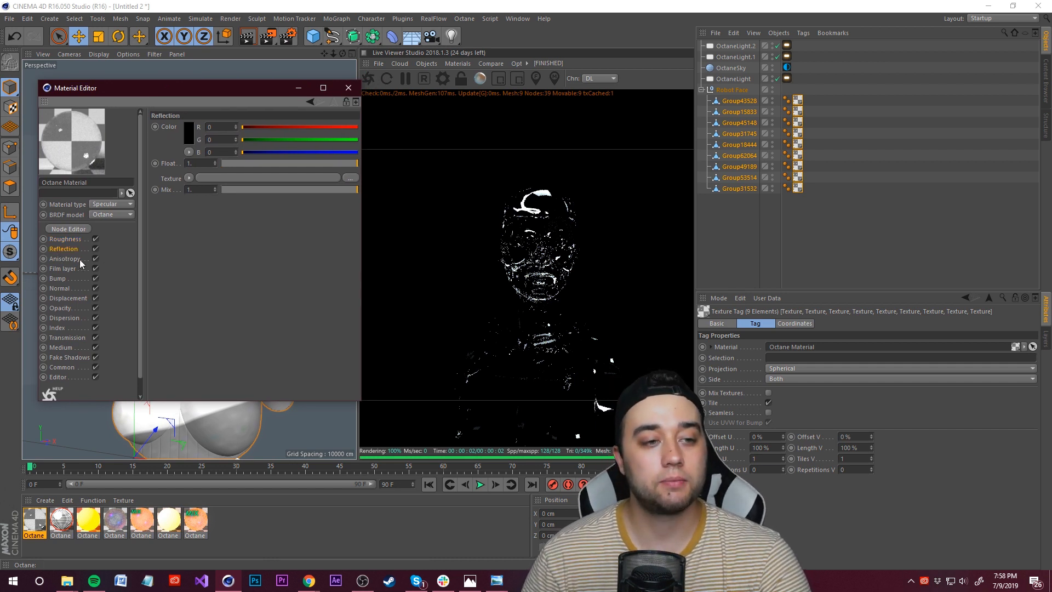
left_click(65, 239)
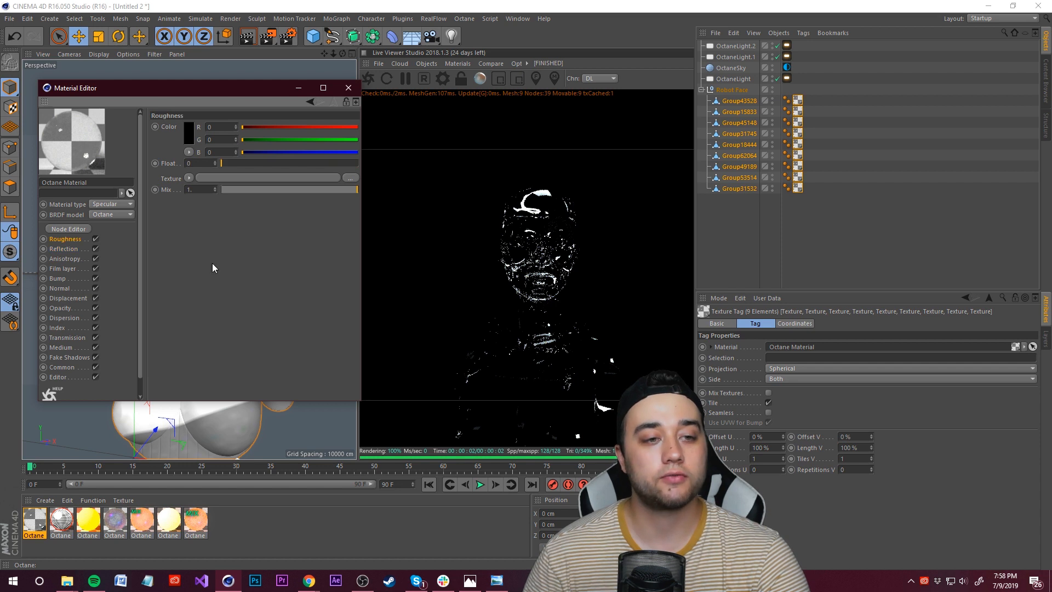
mouse_move(224, 164)
left_mouse_down()
mouse_move(260, 163)
mouse_move(241, 163)
left_mouse_up()
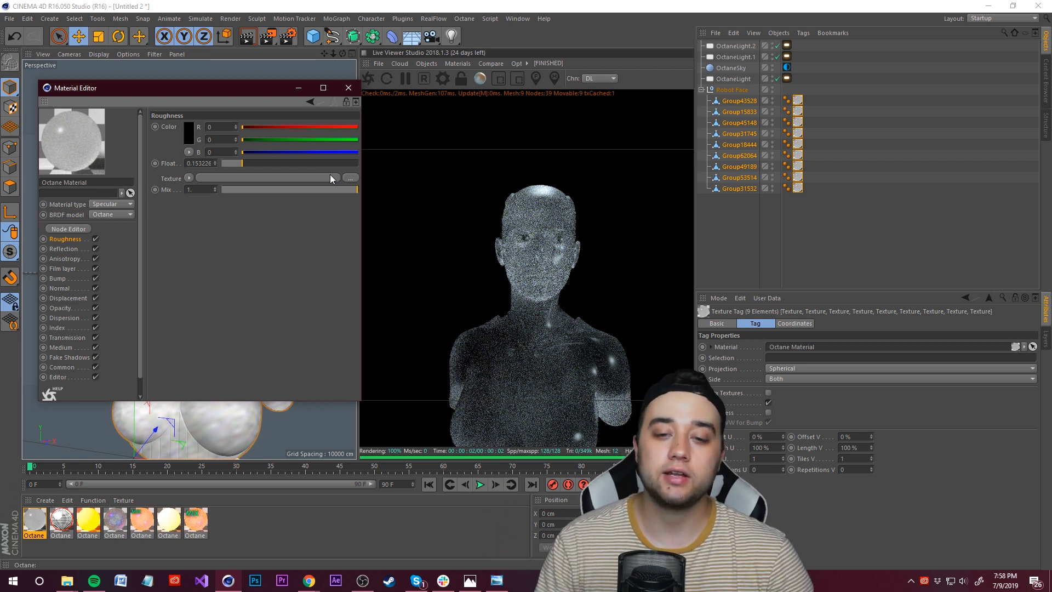
left_click_drag(242, 164, 232, 162)
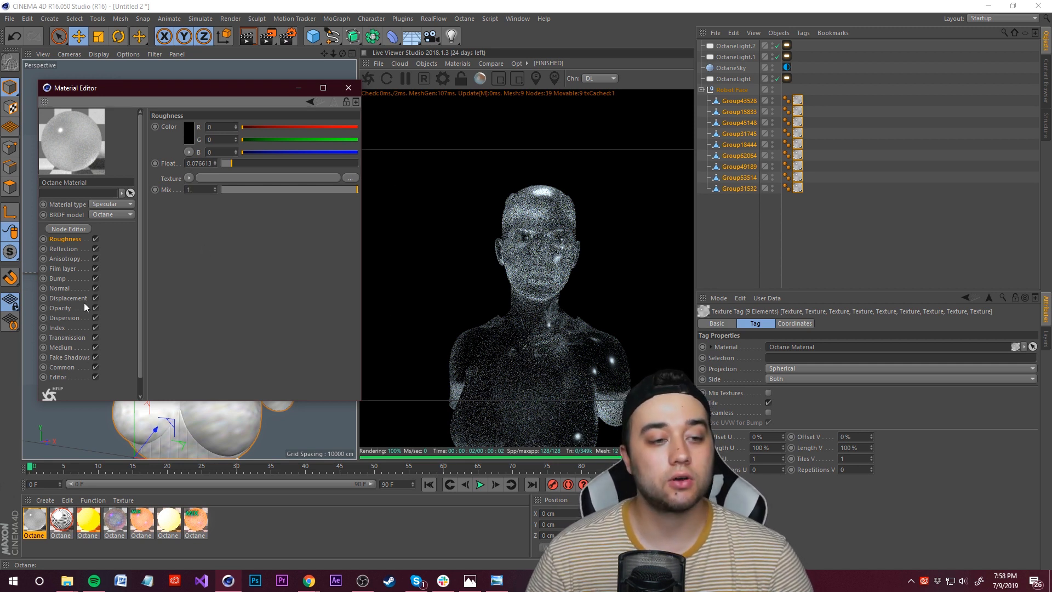
Step: Set the film layer float to about 0.074 and the film IOR to about 1.23
left_click(62, 269)
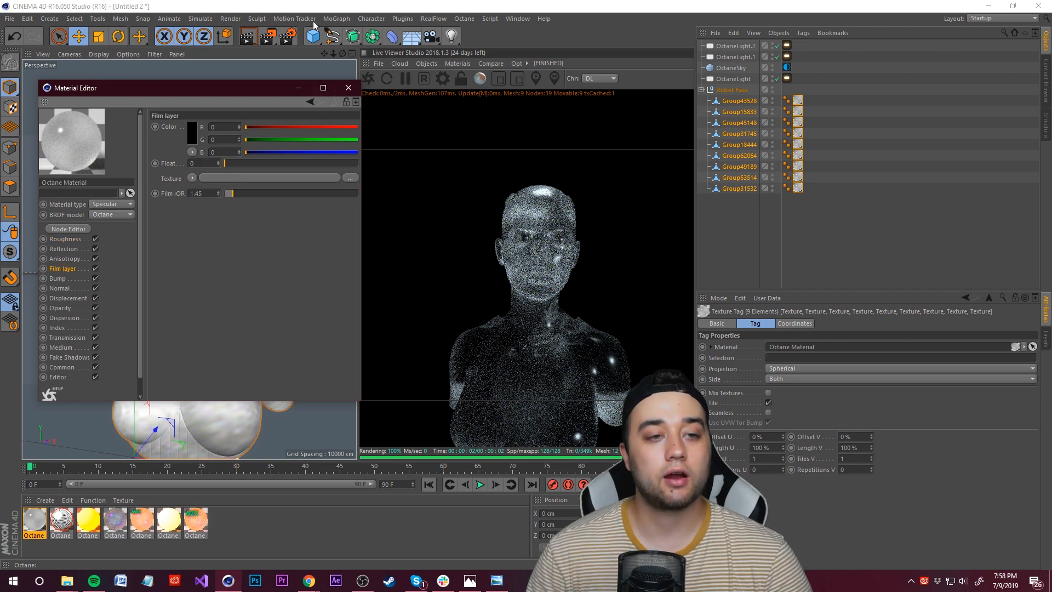
left_click_drag(244, 91, 252, 91)
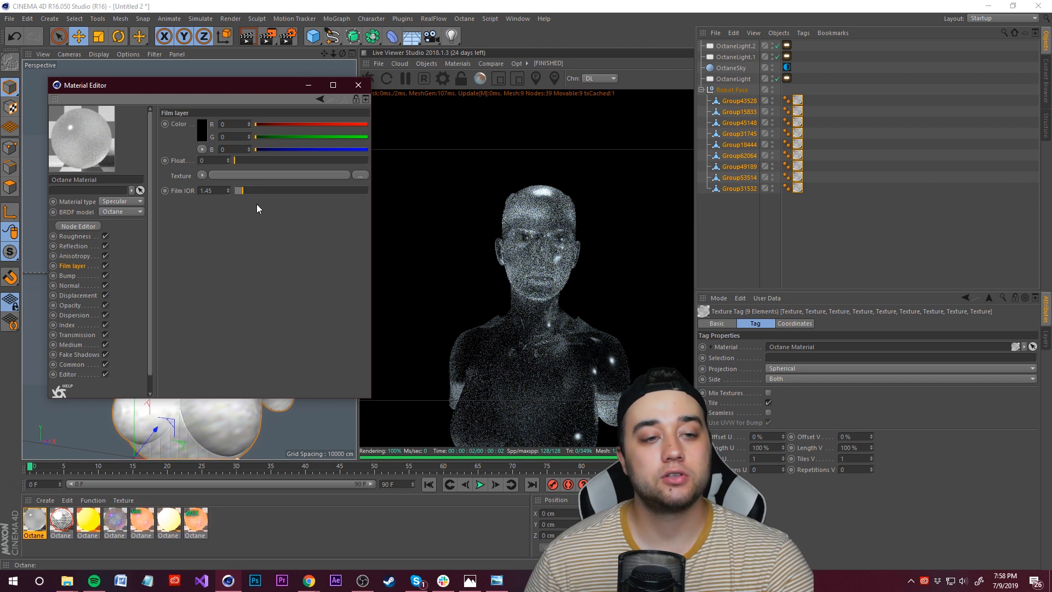
left_click_drag(241, 192, 238, 192)
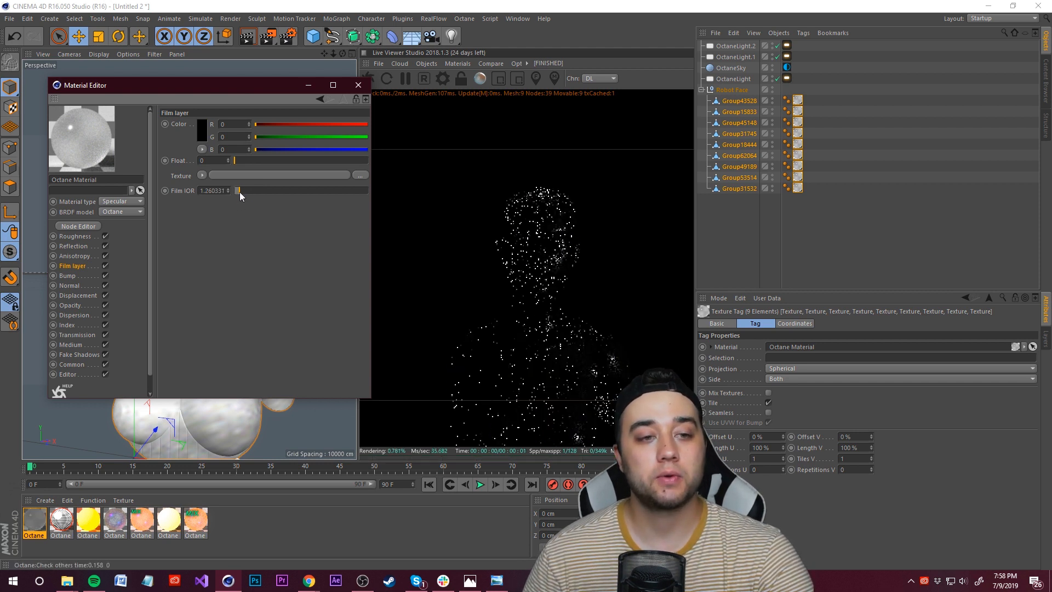
left_click_drag(257, 162, 246, 161)
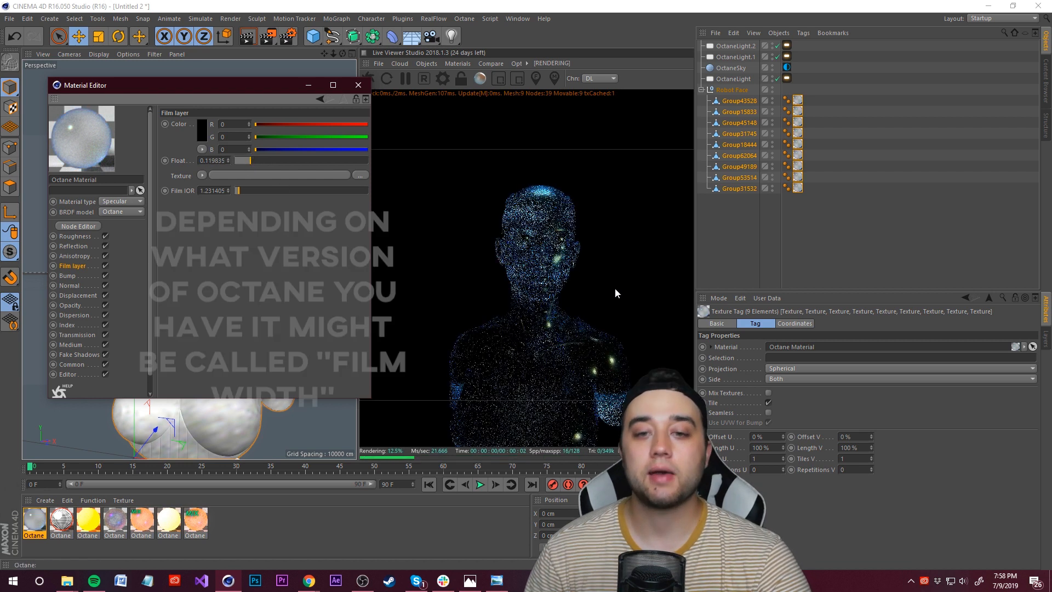
left_click(257, 163)
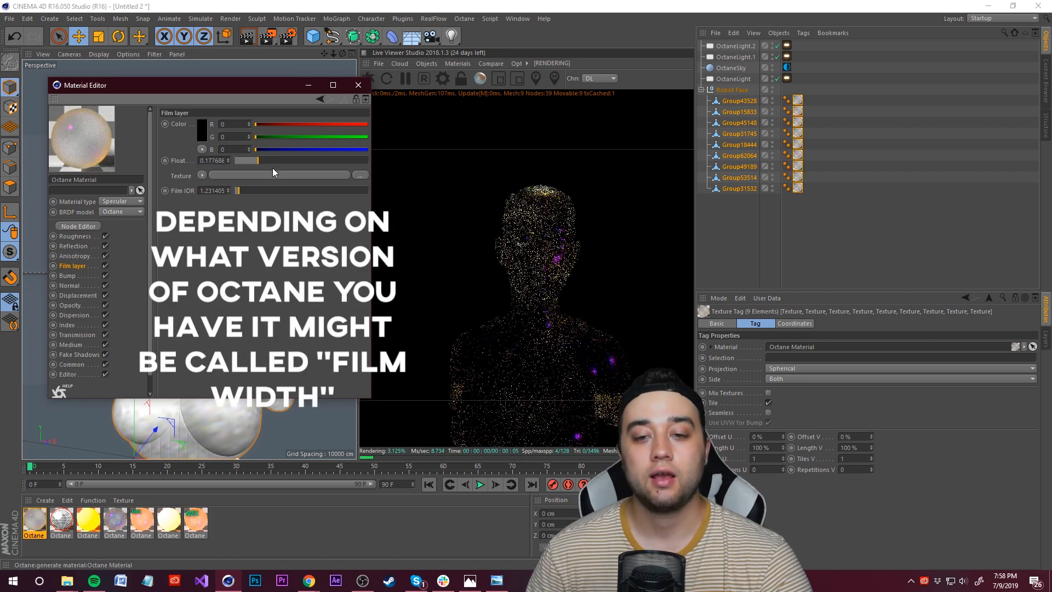
left_click_drag(252, 160, 244, 163)
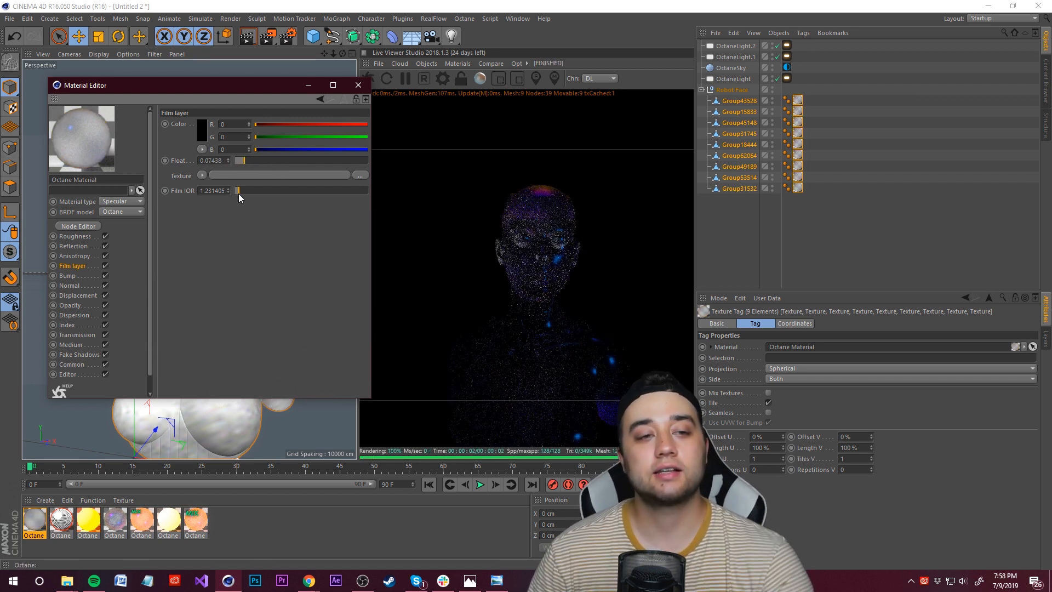
left_click_drag(242, 189, 345, 191)
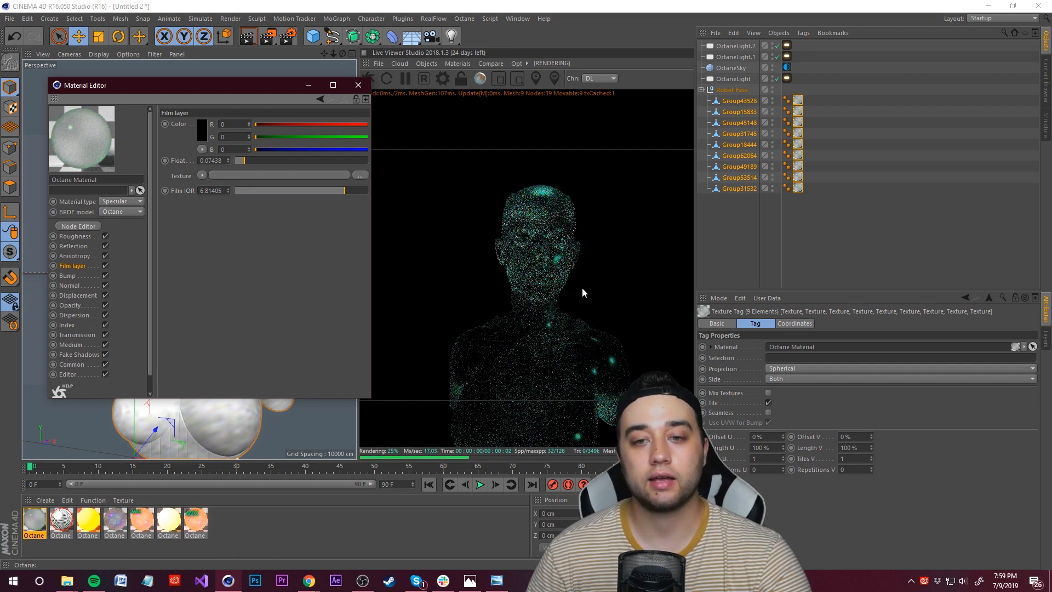
key("ctrl+z")
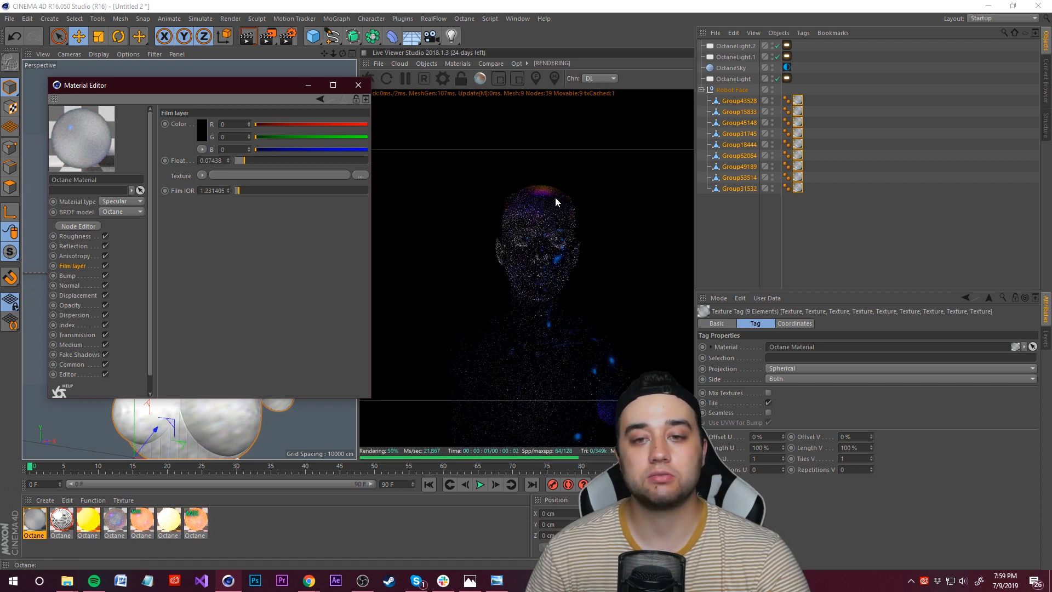
Step: Set the GI clamp of the Pathtracing kernel in the Octane Settings to 1
left_click(313, 87)
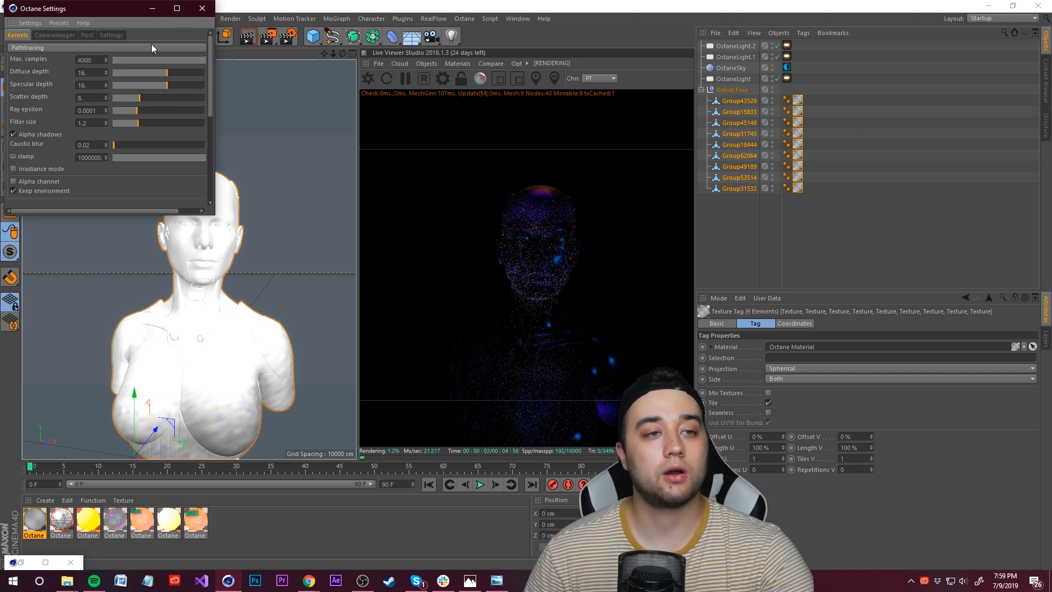
left_click(202, 8)
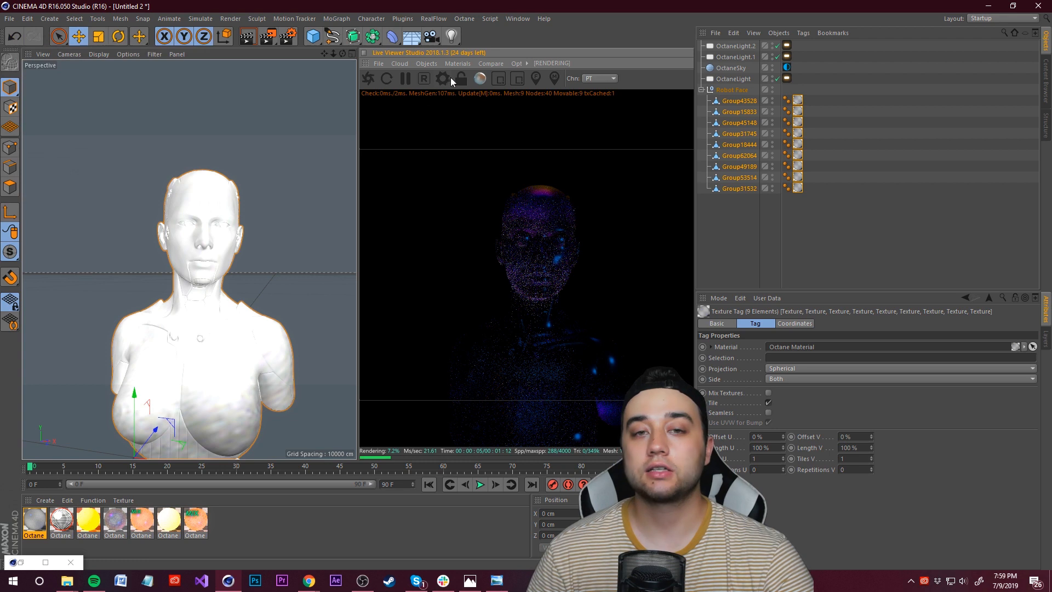
left_click(442, 78)
left_click_drag(65, 10, 202, 123)
left_click(200, 161)
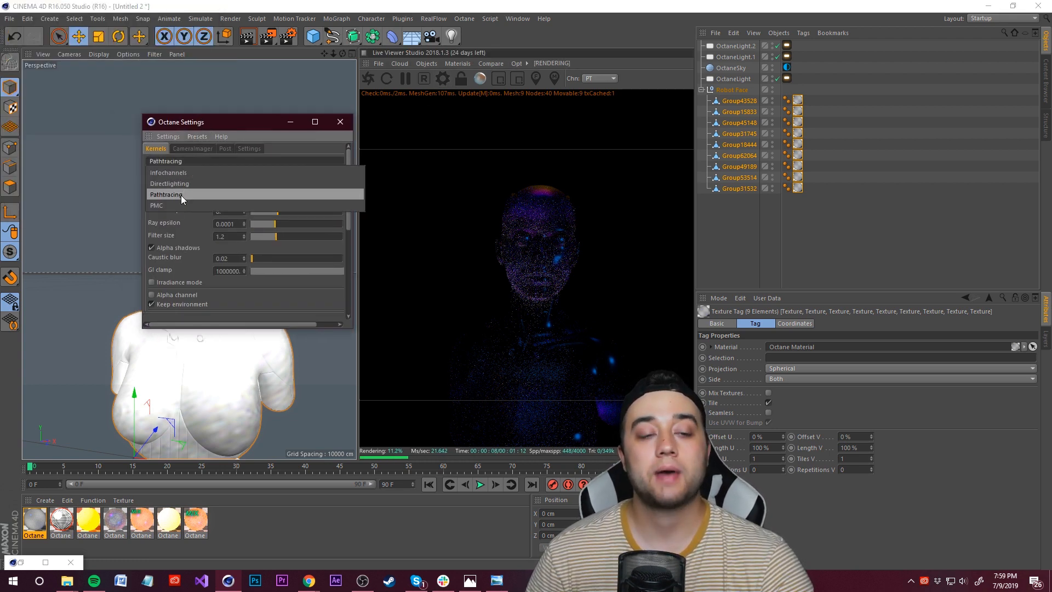
left_click(238, 124)
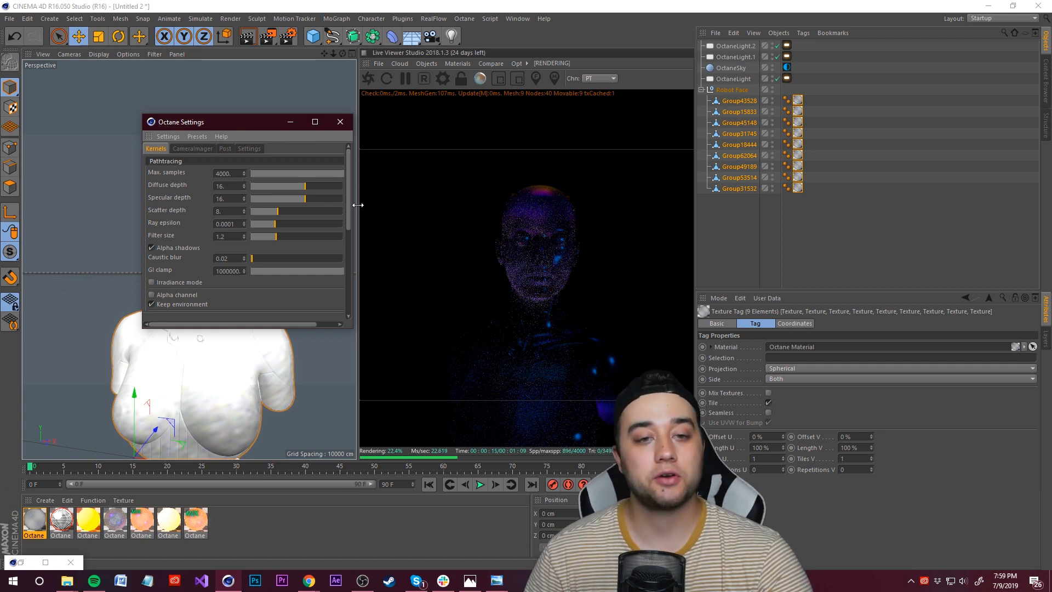
left_click_drag(357, 205, 377, 211)
left_click(235, 272)
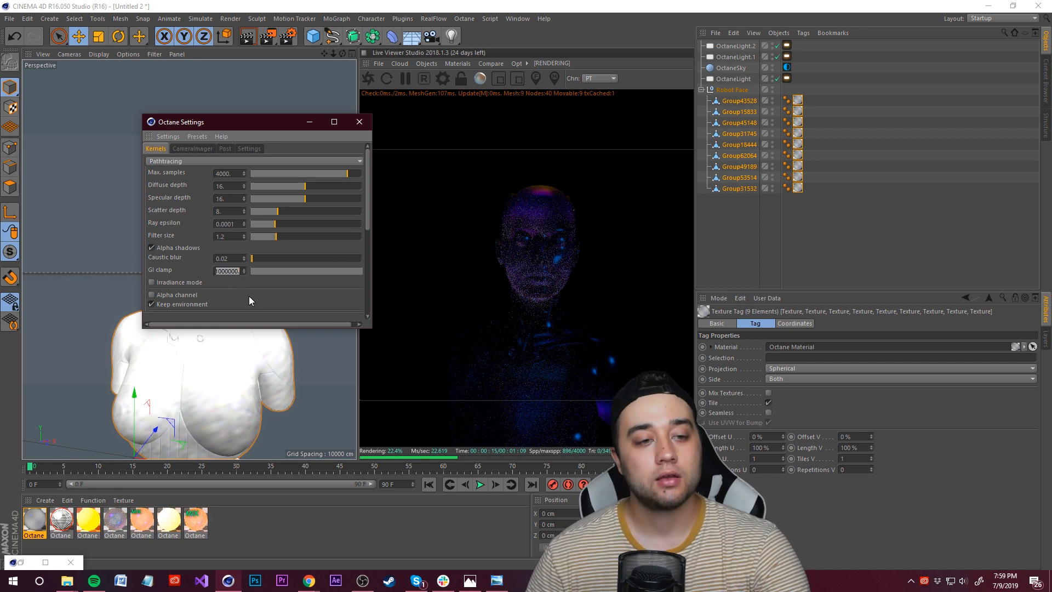
type("1")
key("Return")
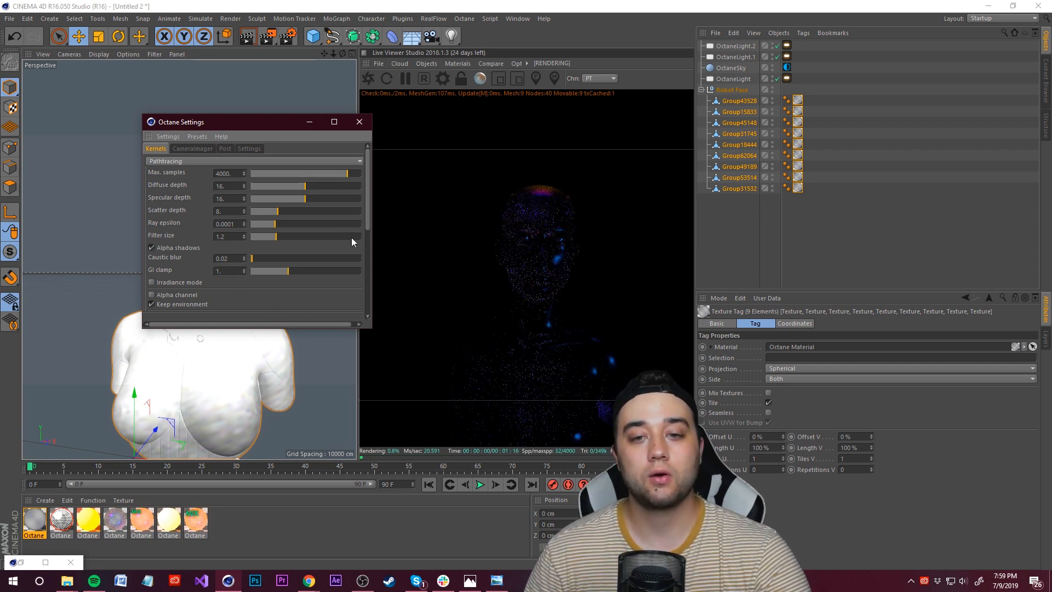
left_click_drag(370, 216, 376, 186)
left_click(360, 122)
Step: Lower the material's film IOR to about 1.09
left_click(560, 254)
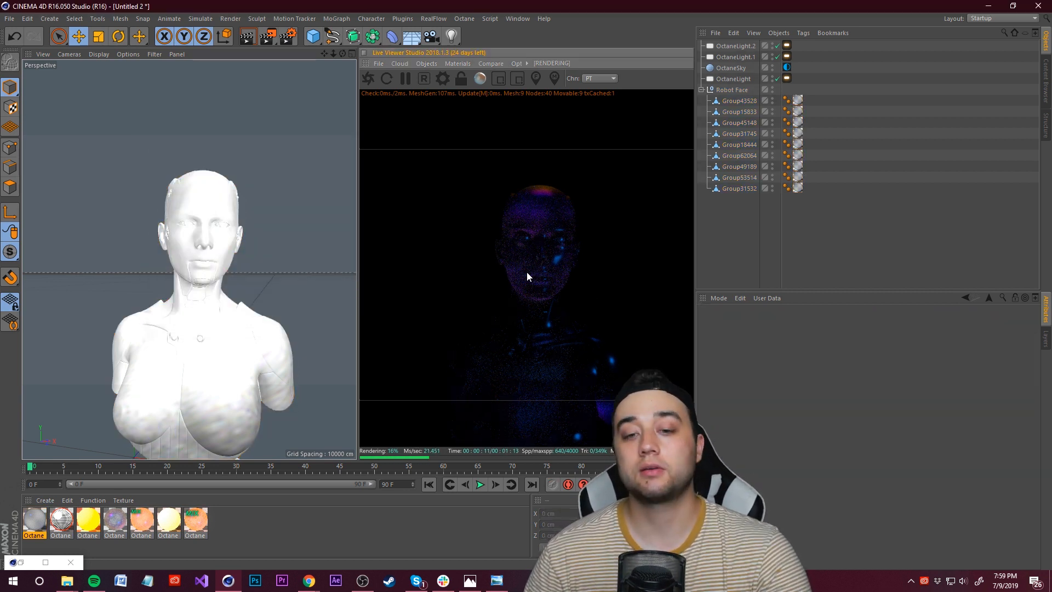
double_click(40, 528)
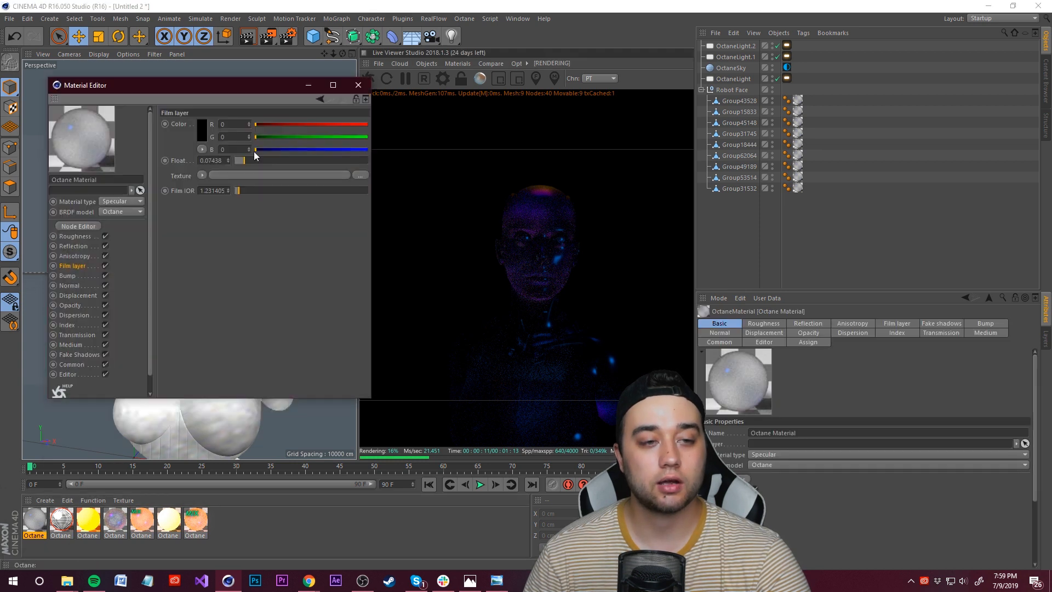
left_click_drag(202, 89, 180, 104)
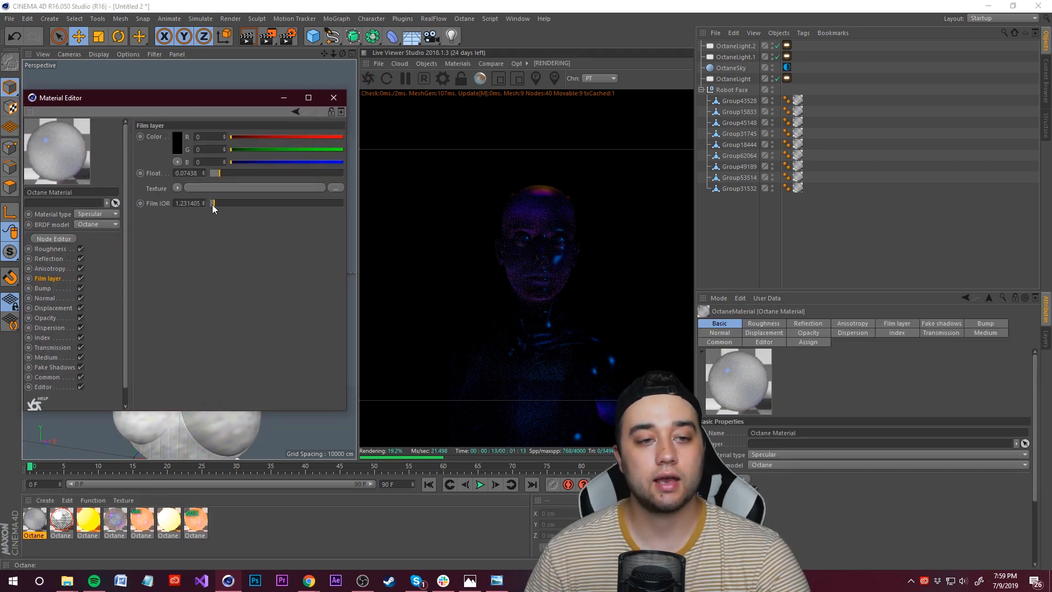
left_click_drag(213, 208, 211, 208)
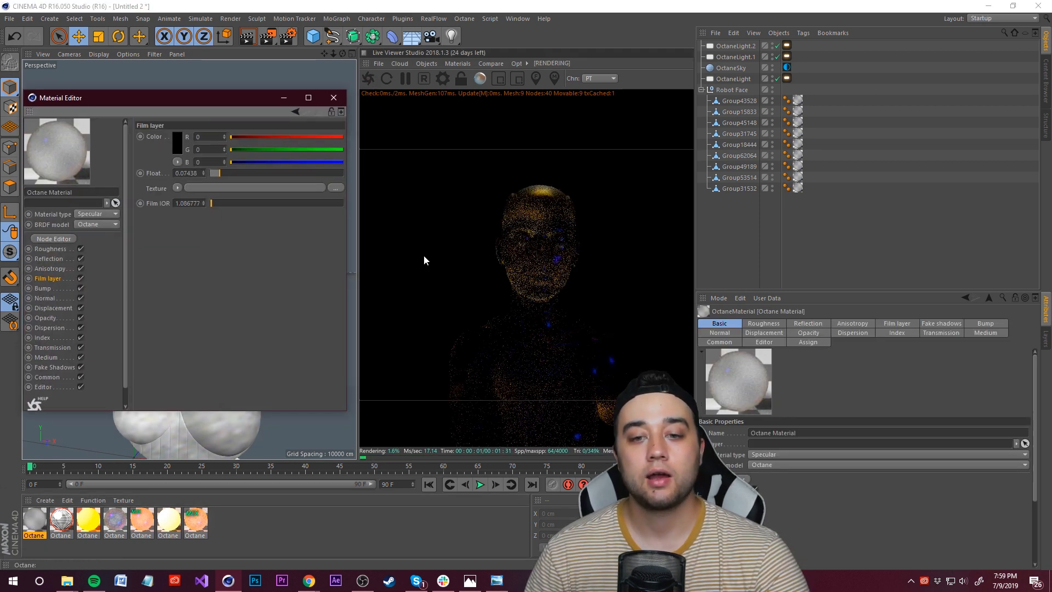
Step: Undo the last film IOR change on the material
key("ctrl+z")
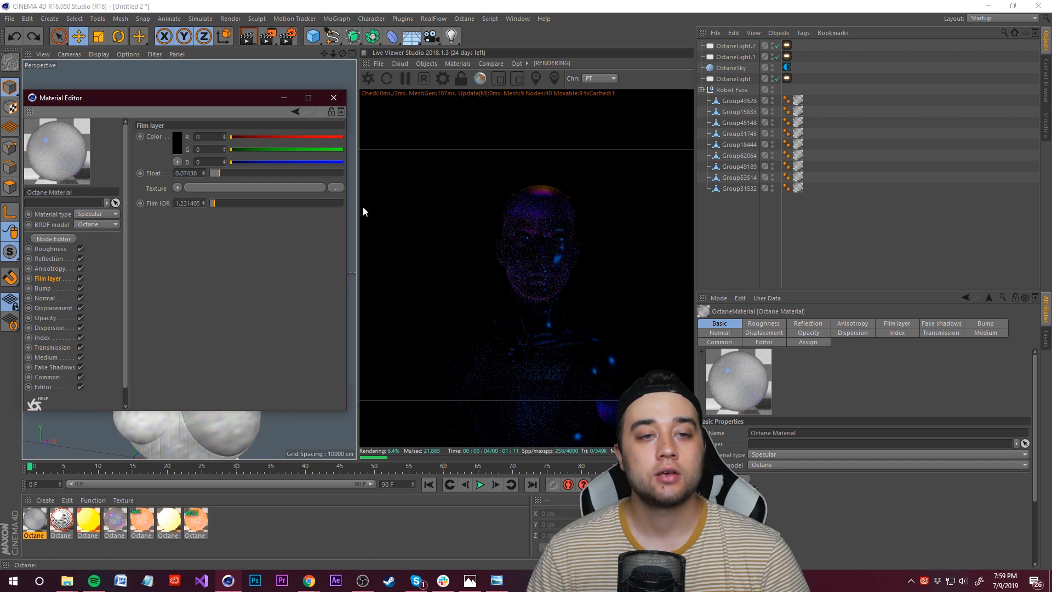
left_click_drag(344, 412, 534, 569)
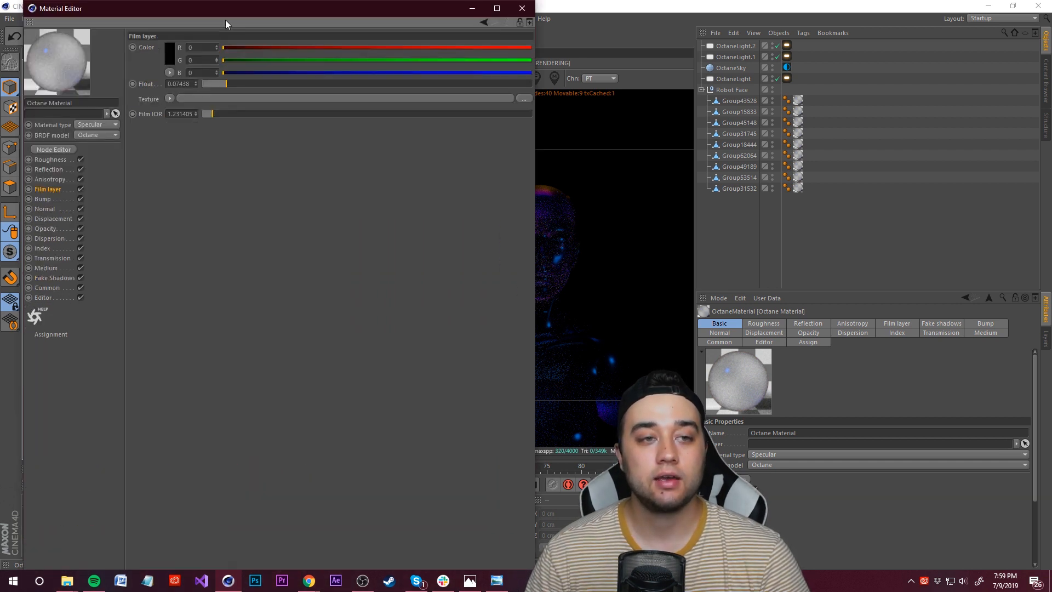
left_click_drag(228, 14, 405, 140)
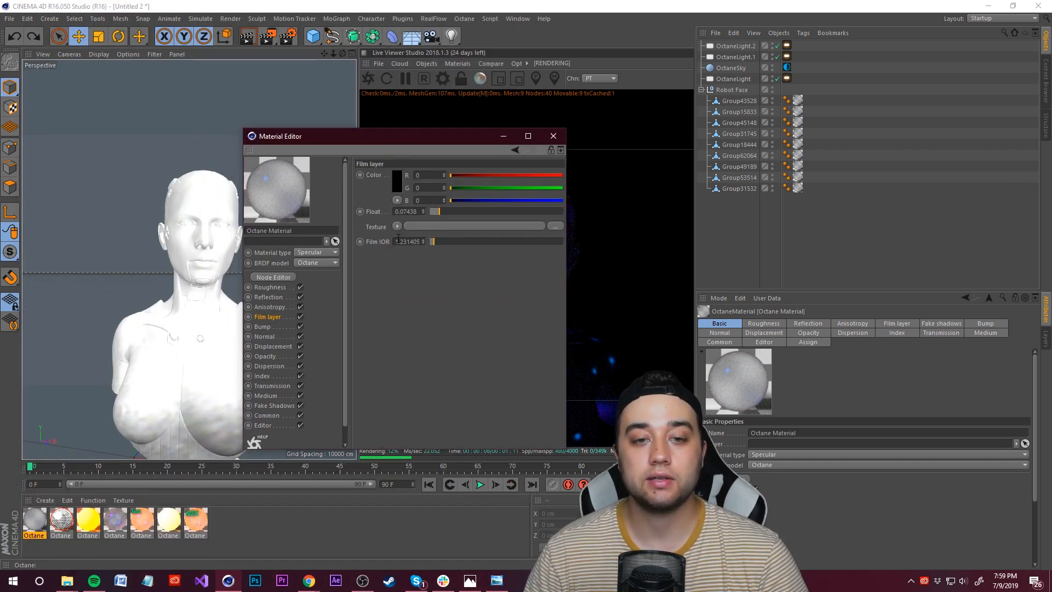
left_click_drag(387, 140, 174, 116)
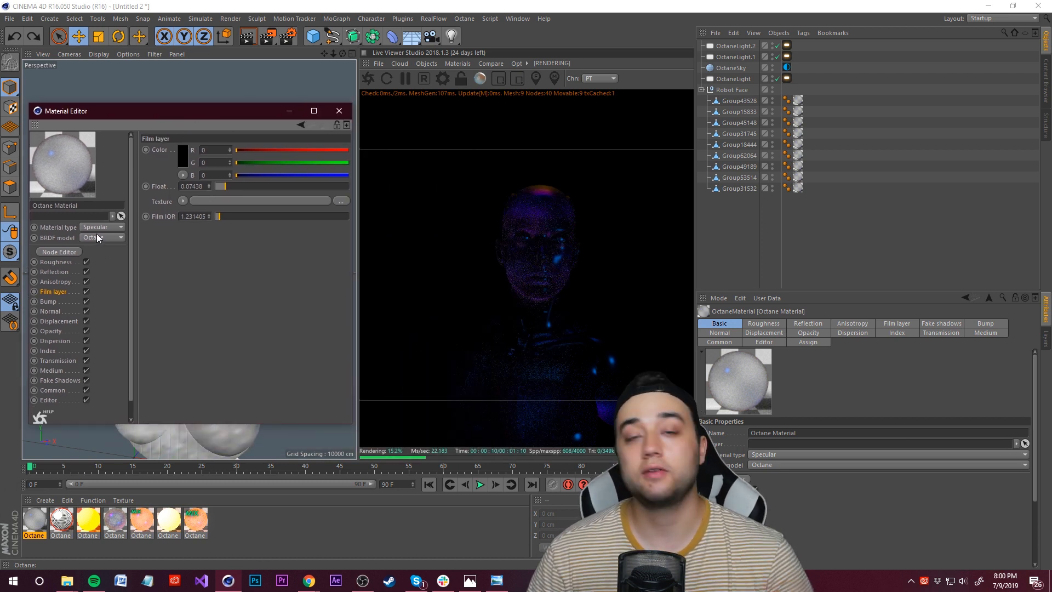
Step: Try lowering the film layer float to about 0.054, undo it, and close the Material Editor
left_click(55, 262)
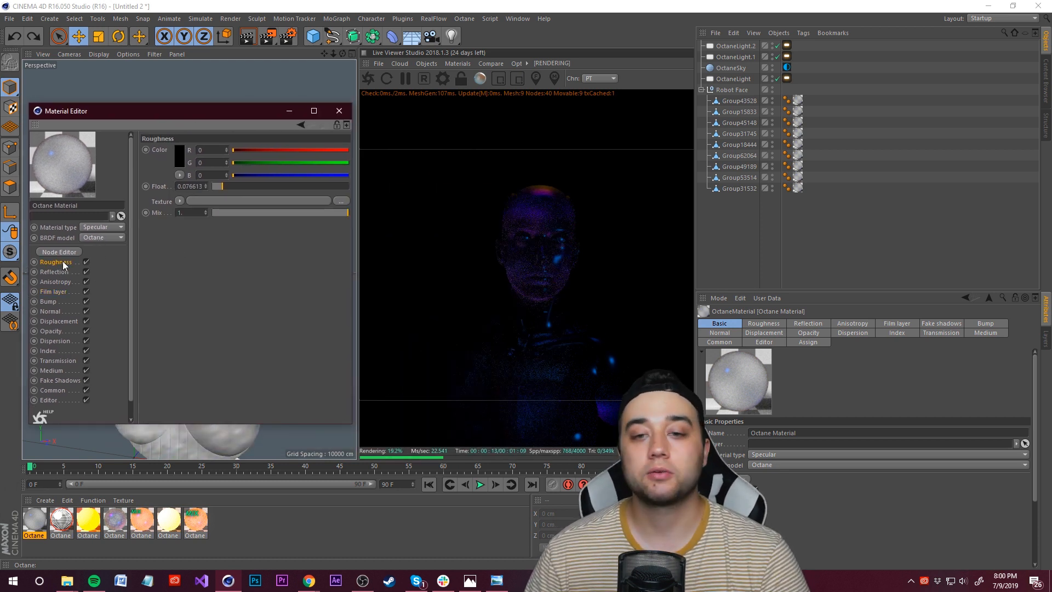
left_click(55, 291)
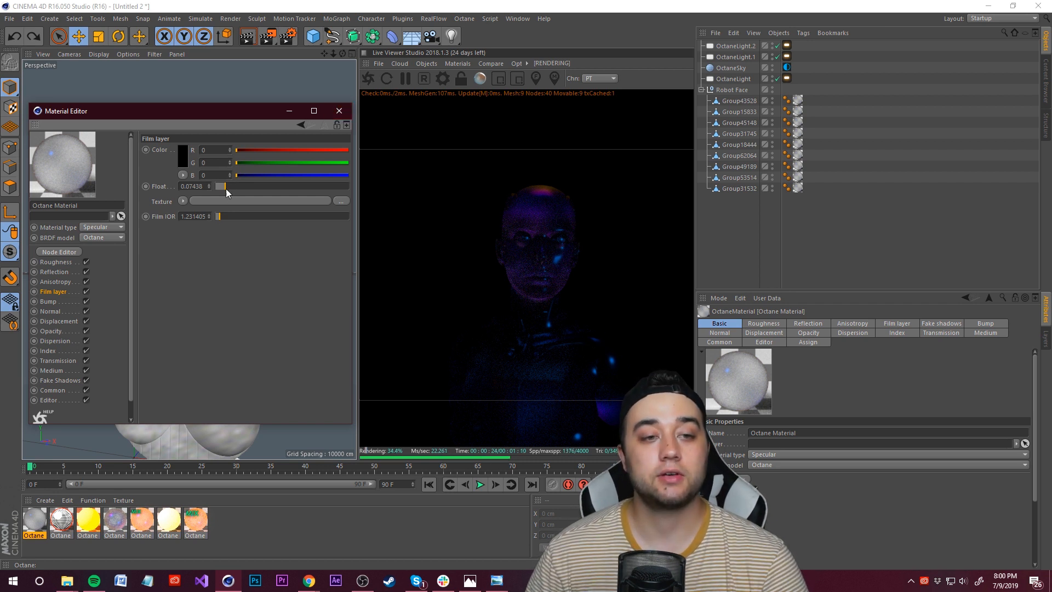
left_click_drag(223, 189, 221, 190)
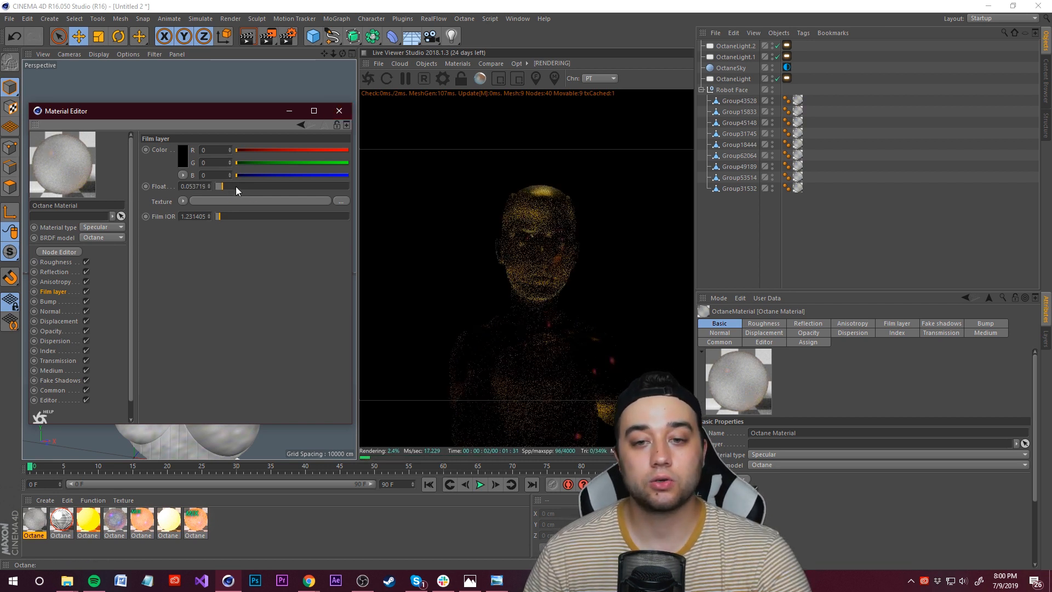
key("ctrl+z")
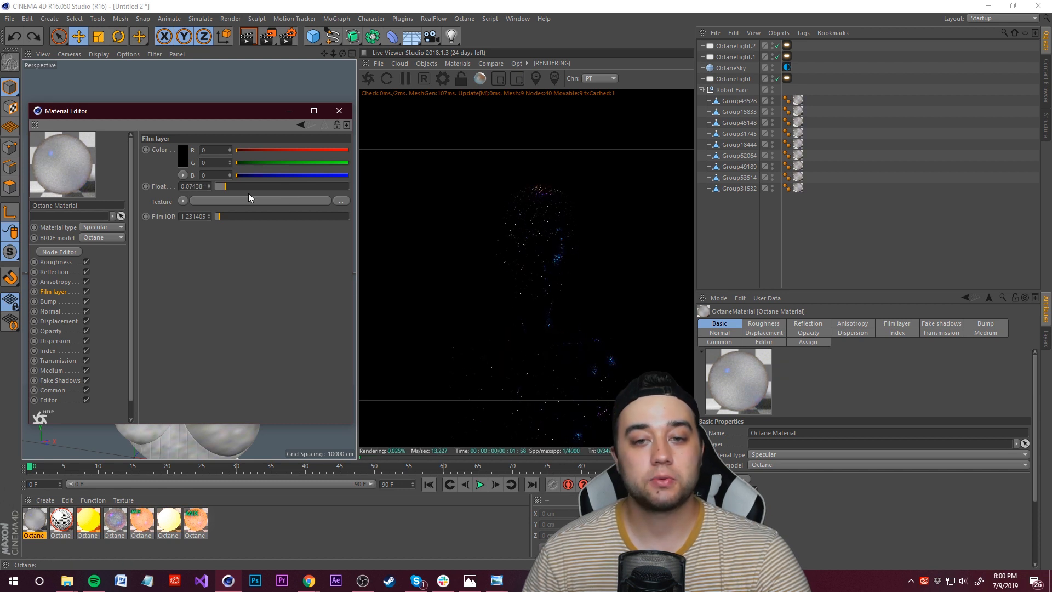
left_click(338, 112)
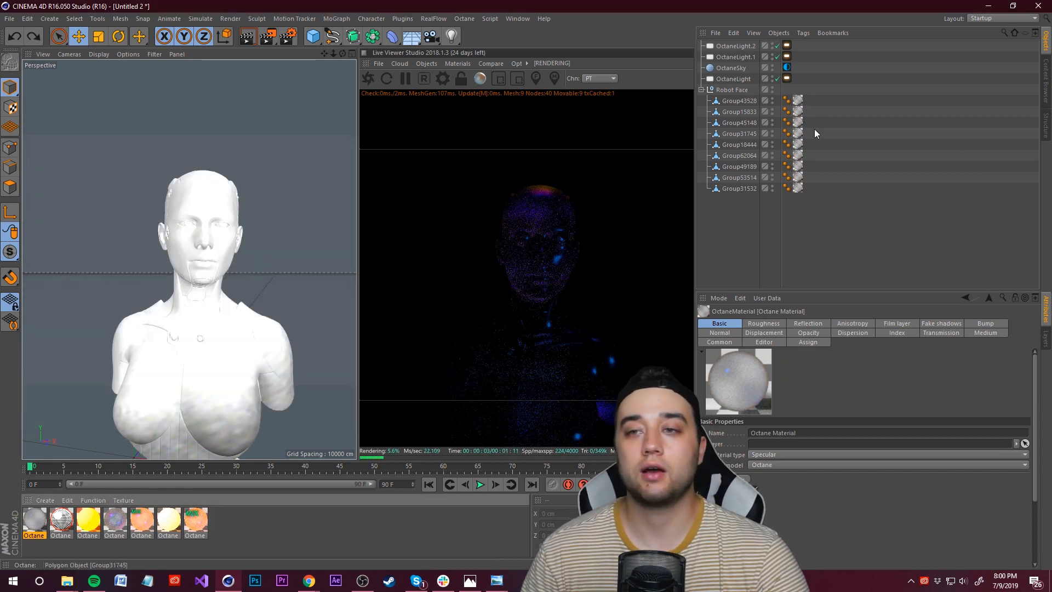
Step: Set the power of the first OctaneLight's light tag to about 188
left_click(787, 78)
left_click_drag(936, 346, 981, 346)
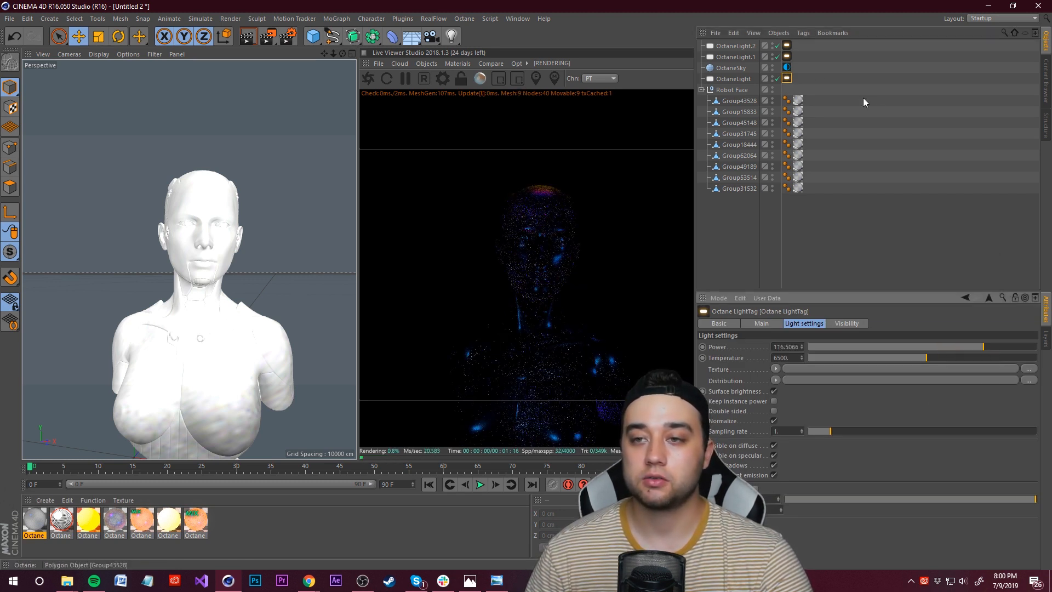
mouse_move(1006, 346)
left_mouse_down()
mouse_move(1029, 349)
mouse_move(978, 343)
mouse_move(1015, 347)
left_mouse_up()
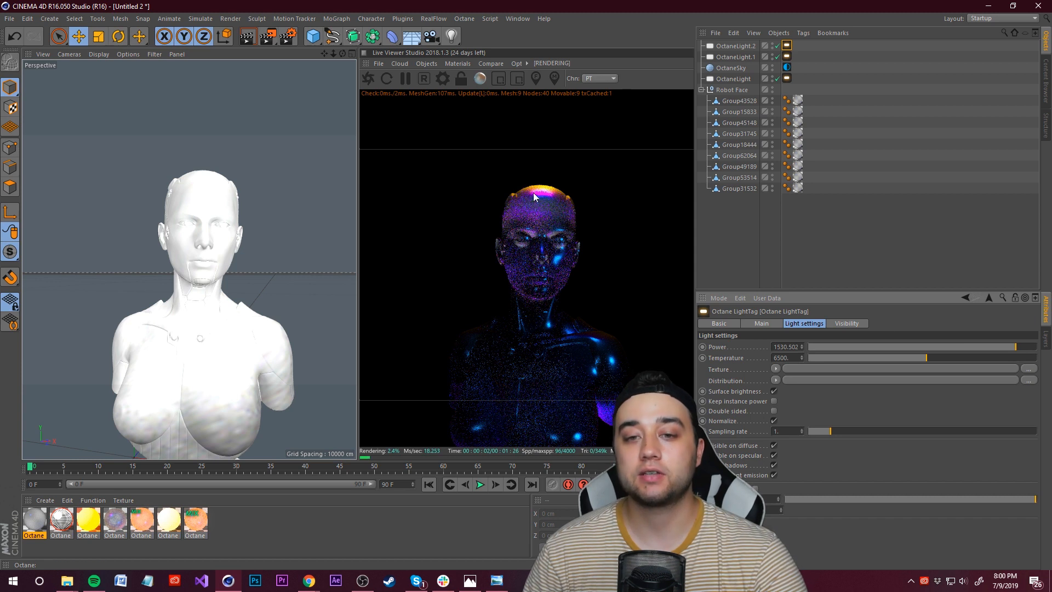
mouse_move(991, 347)
left_mouse_down()
mouse_move(1001, 351)
mouse_move(989, 347)
left_mouse_up()
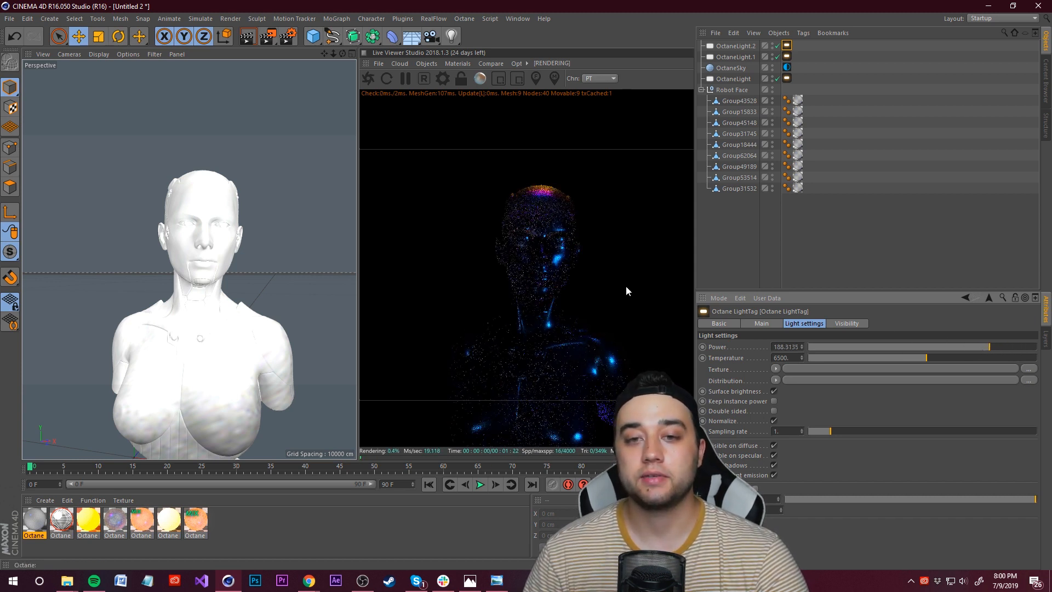
Step: Inspect the second light's tag and open the first Octane material in the Material Editor
left_click(787, 56)
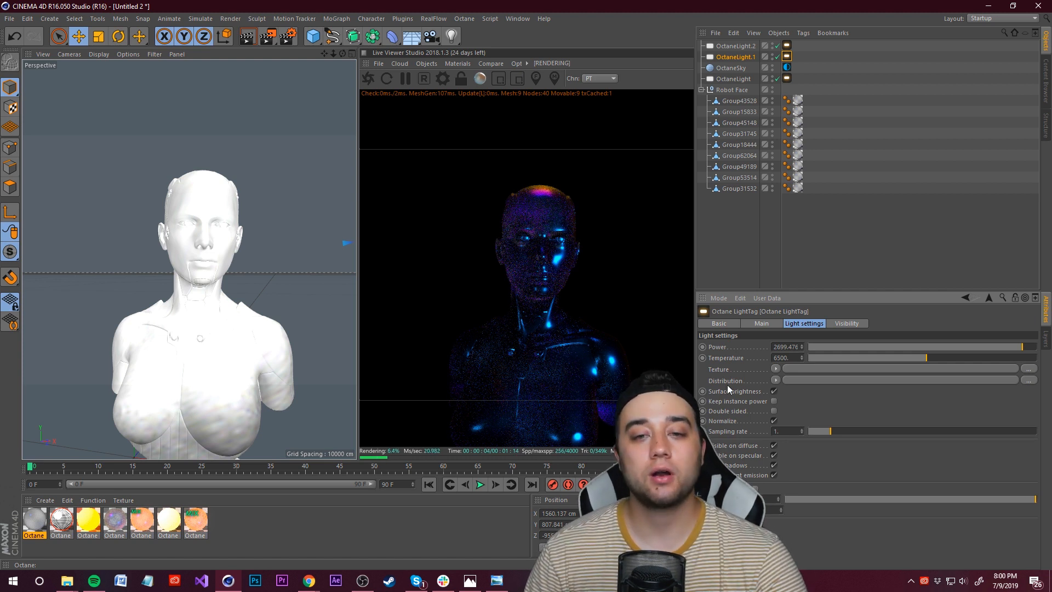
left_click(34, 527)
double_click(34, 527)
left_click_drag(314, 75, 219, 75)
left_click(97, 227)
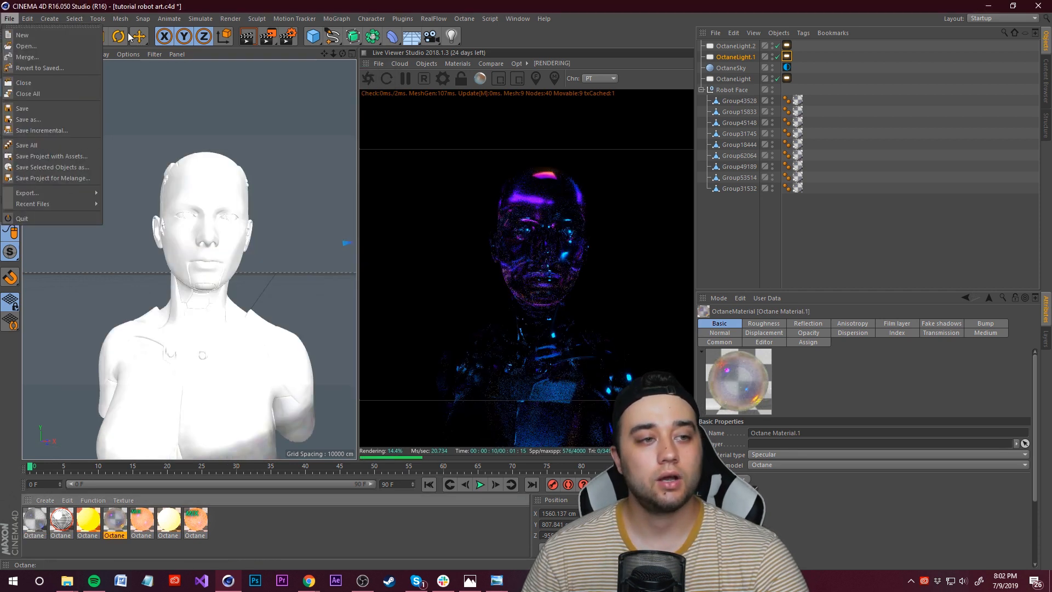
left_click(293, 4)
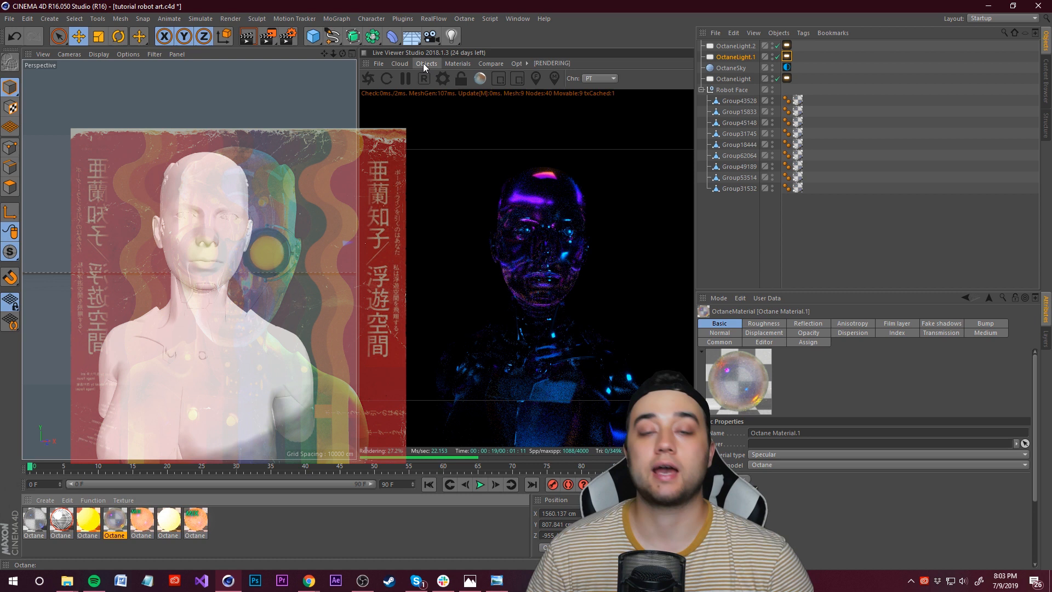
Step: Add a Texture Environment and set its RGB spectrum color to pure red
left_click(425, 64)
left_click(465, 95)
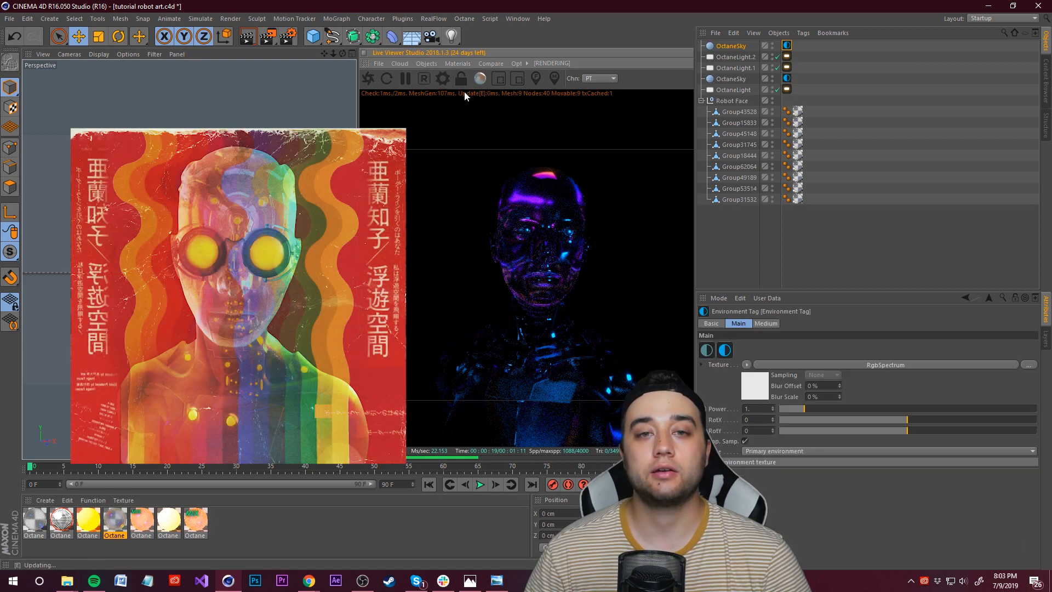
left_click(785, 49)
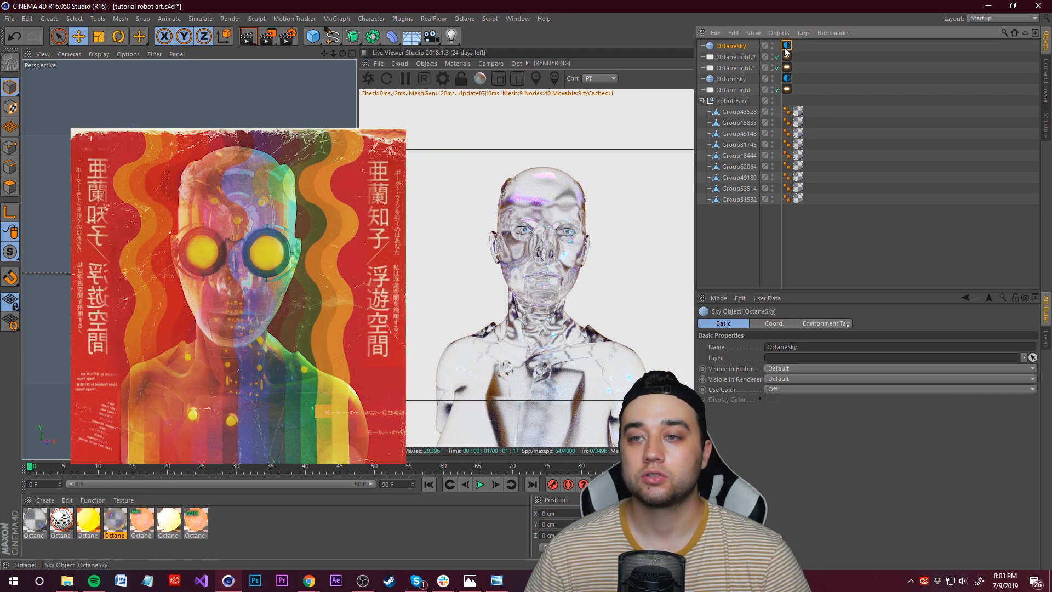
left_click(786, 46)
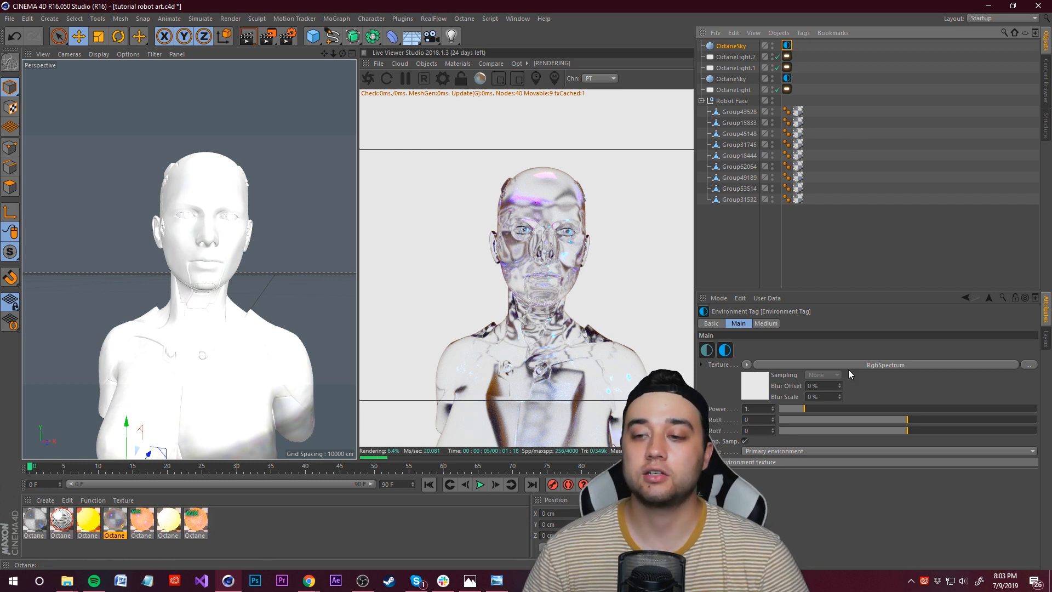
left_click(863, 365)
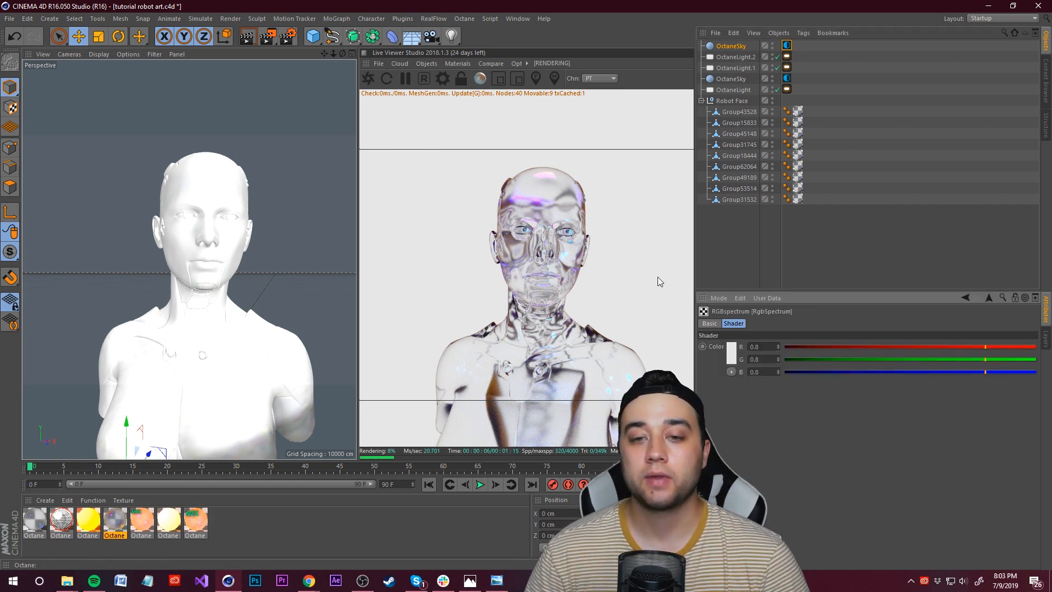
left_click(732, 351)
left_click_drag(787, 330, 809, 330)
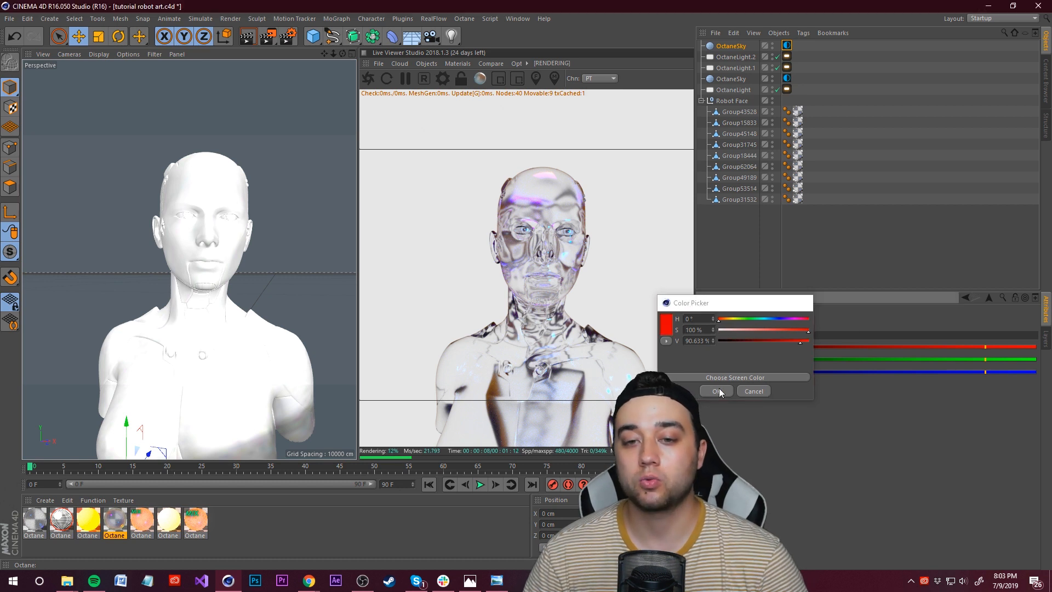
left_click(717, 391)
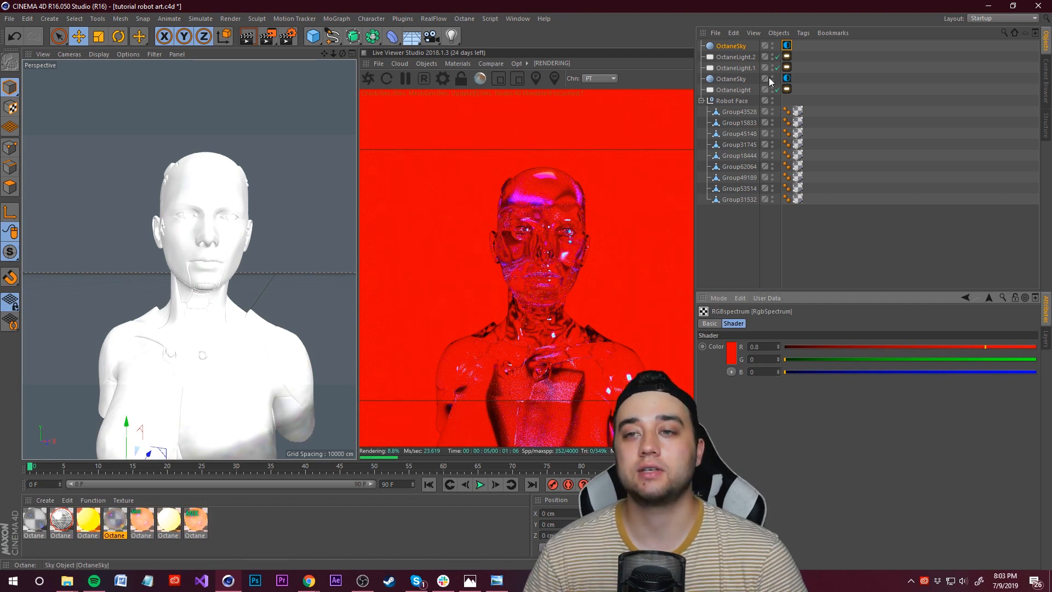
Step: Hide the red texture environment sky from the render
left_click(36, 530)
double_click(36, 530)
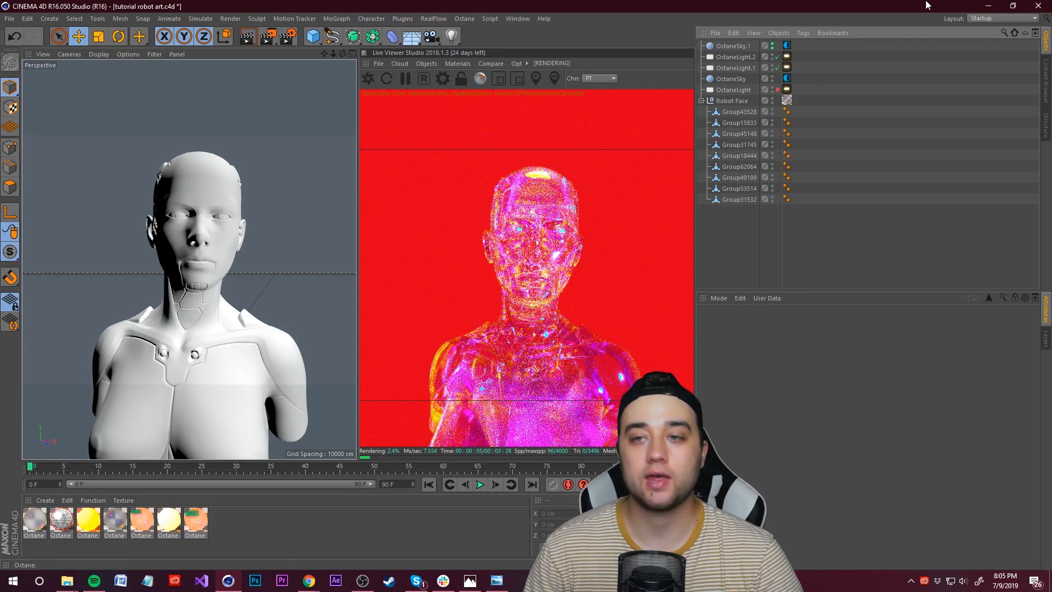
left_click(772, 48)
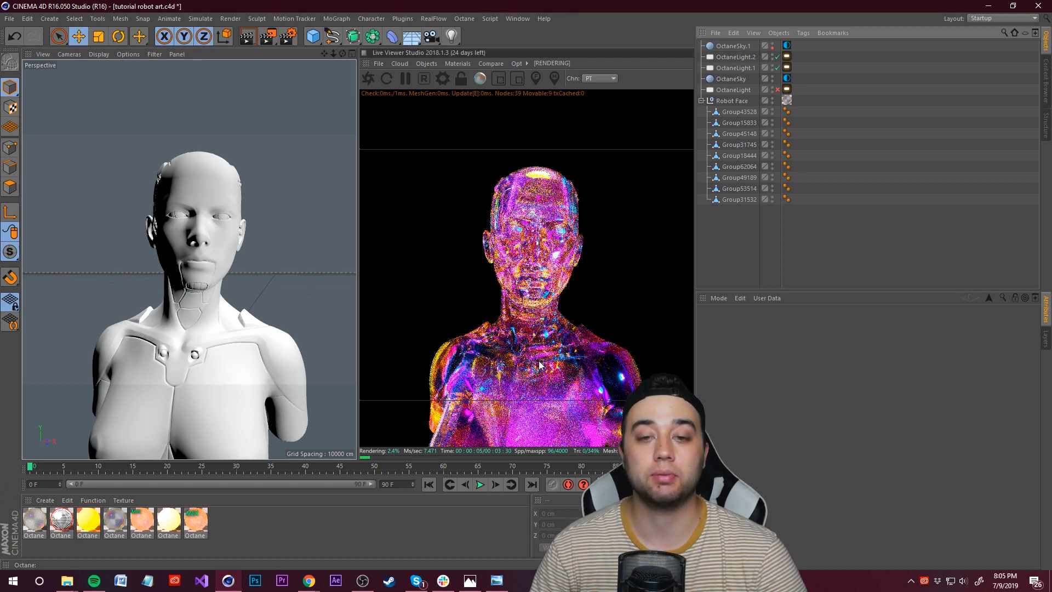
Step: Collapse the Robot Face group in the object list
left_click(701, 100)
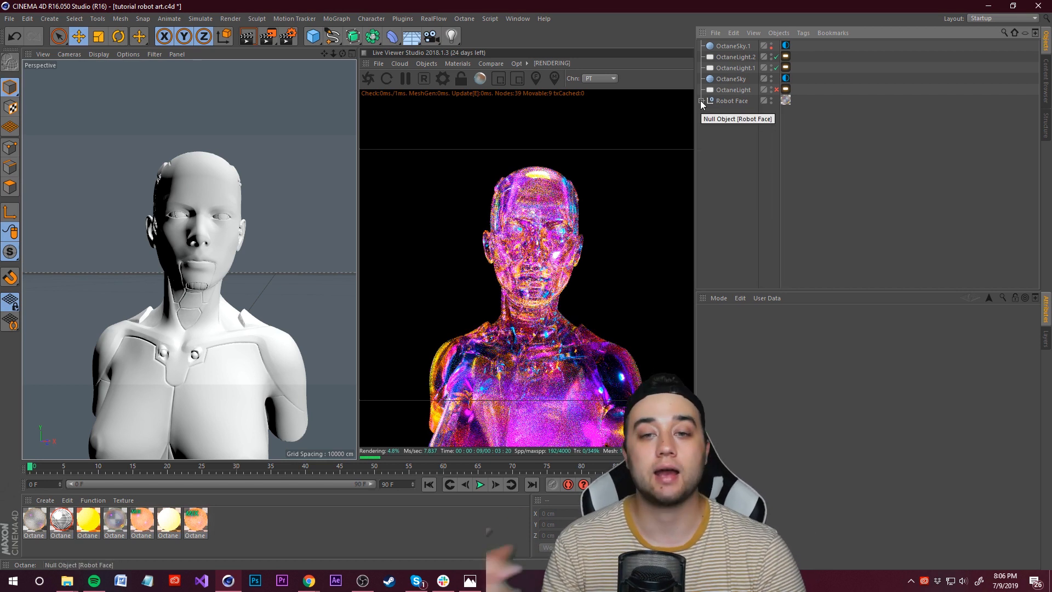
left_click(728, 102)
left_click(737, 58)
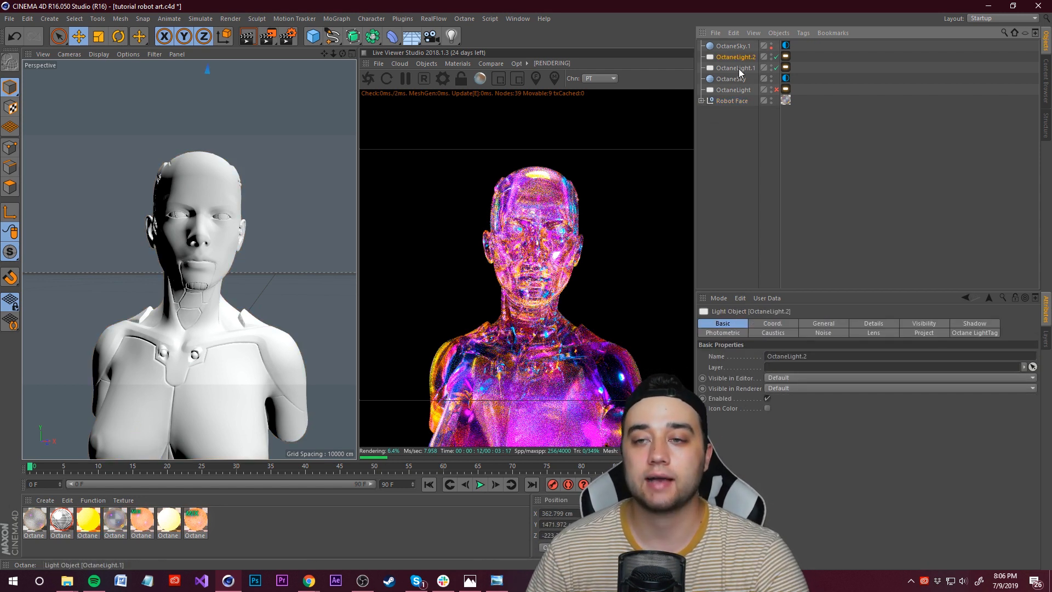
left_click(765, 179)
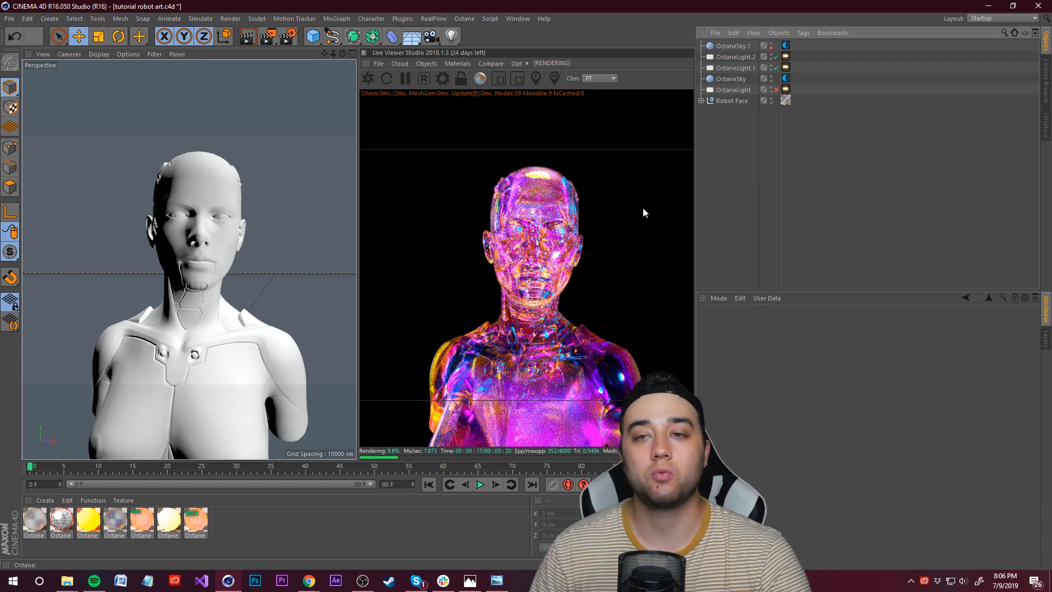
Step: Add an Octane Camera to the scene
left_click(426, 64)
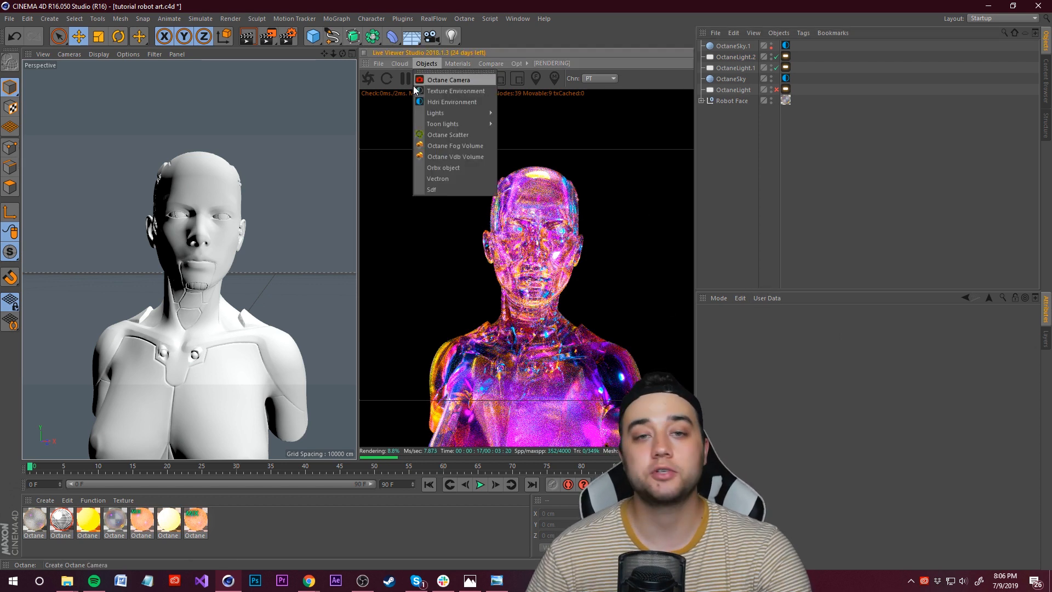
left_click(446, 80)
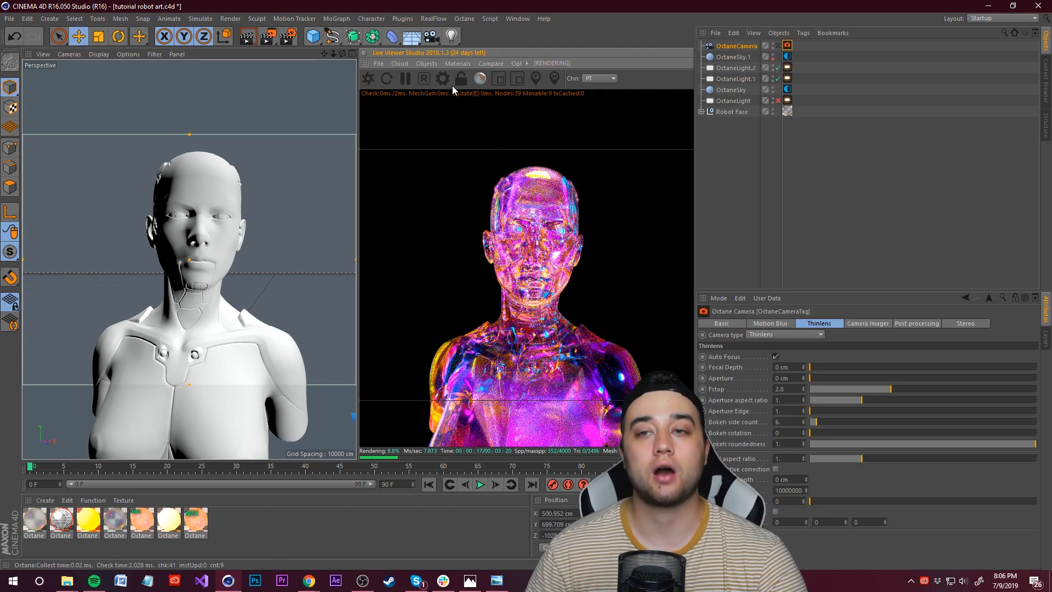
left_click(778, 47)
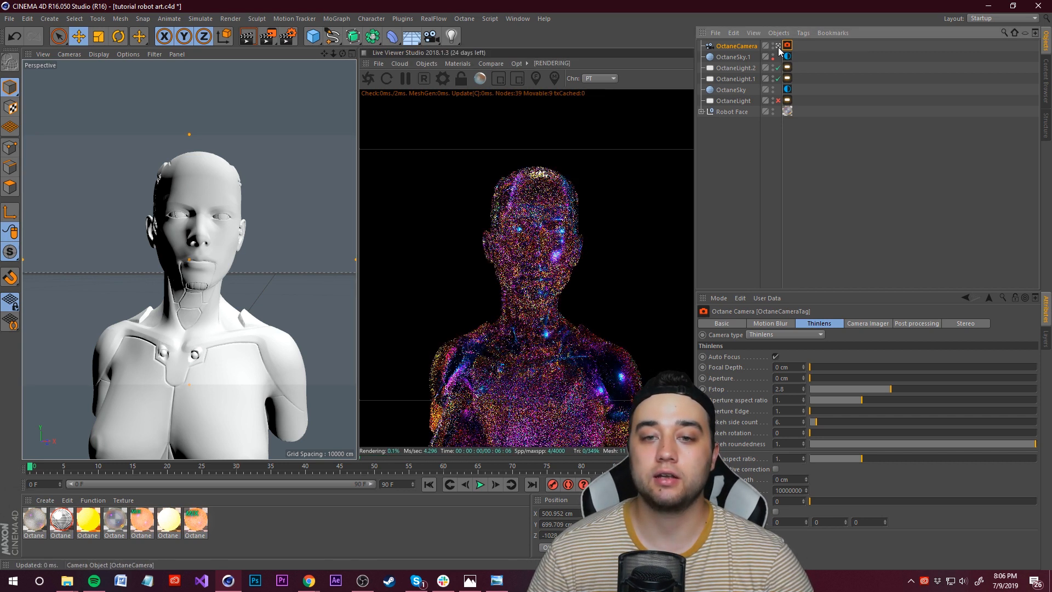
left_click(778, 101)
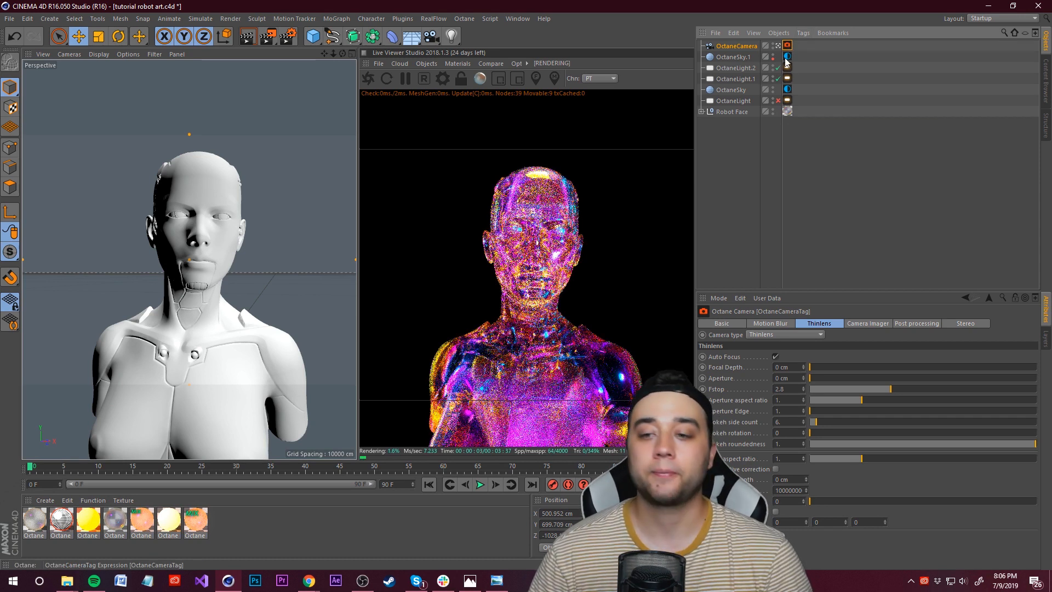
Step: Enable the camera imager and set the post-processing glare power to 0.001 on the Octane camera tag
left_click(868, 324)
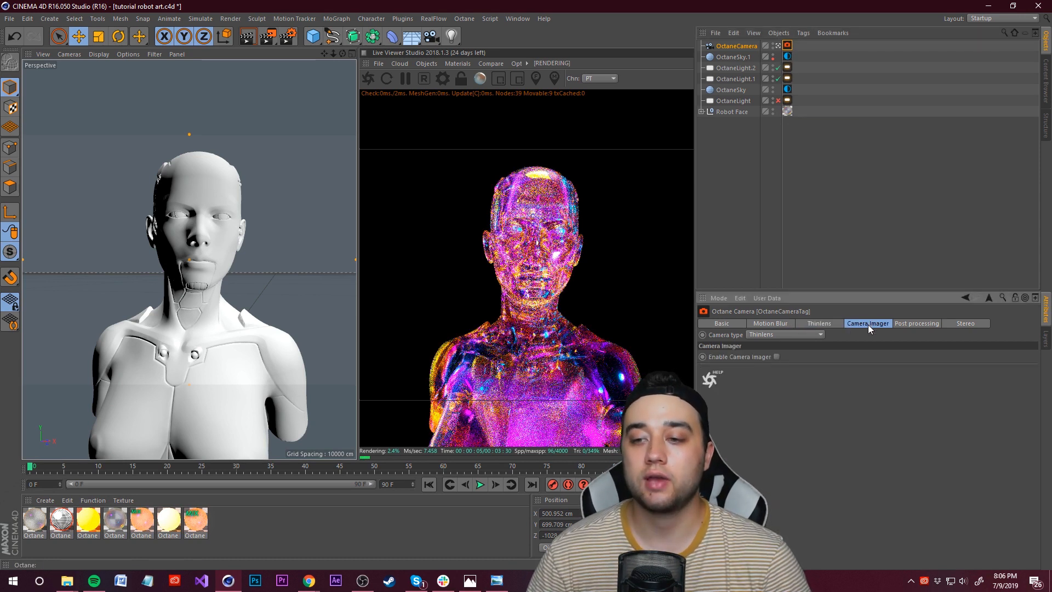
left_click(776, 357)
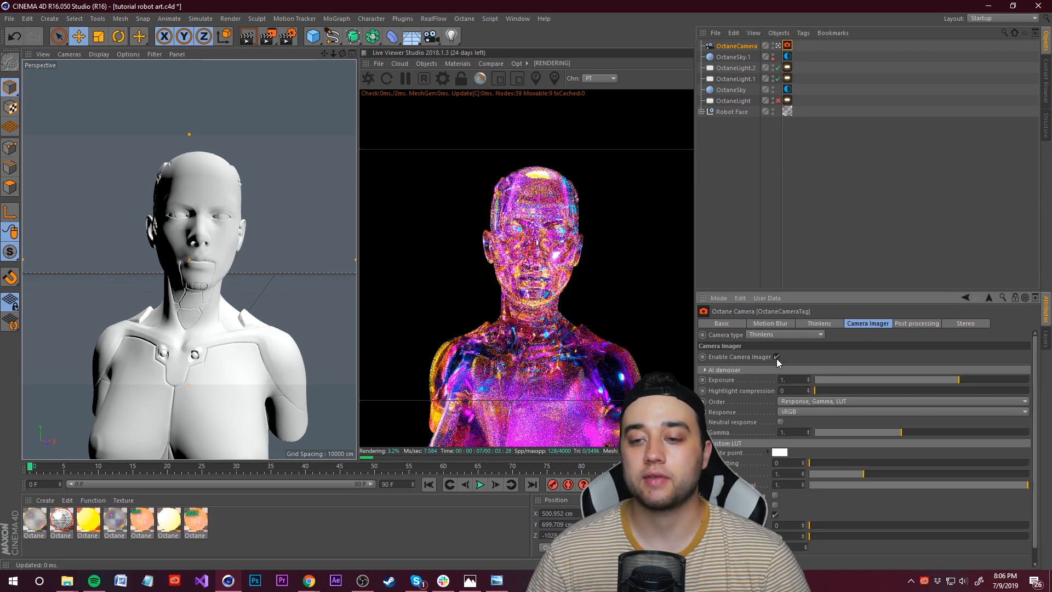
left_click(930, 323)
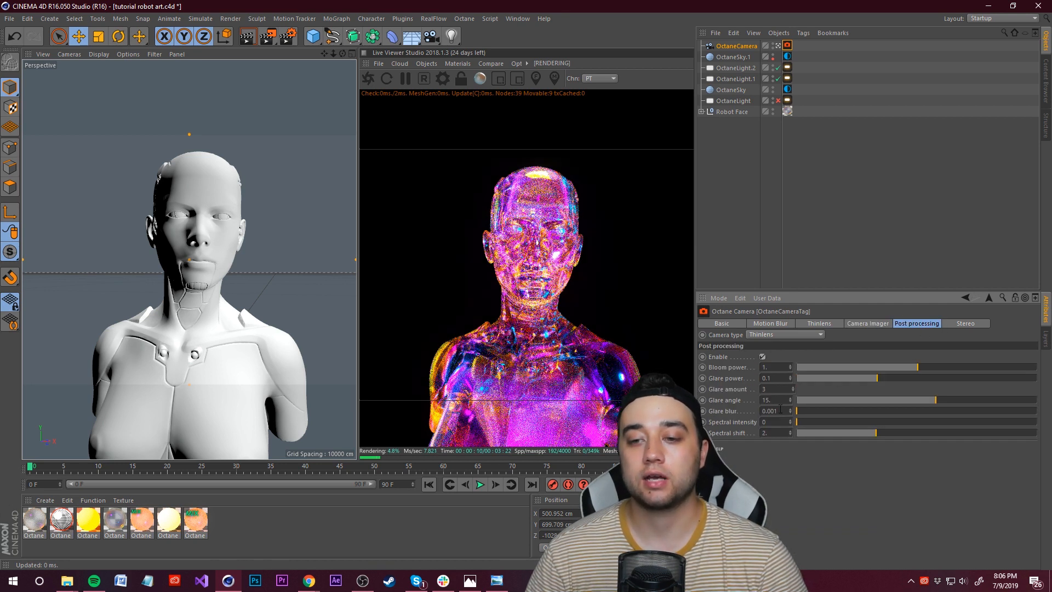
left_click_drag(862, 377, 796, 378)
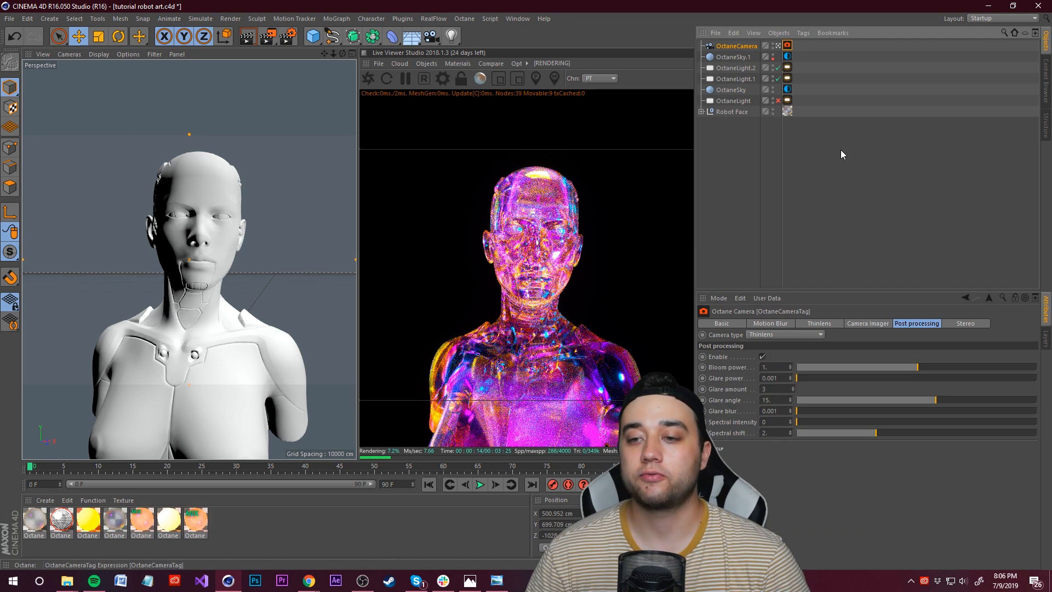
left_click(869, 323)
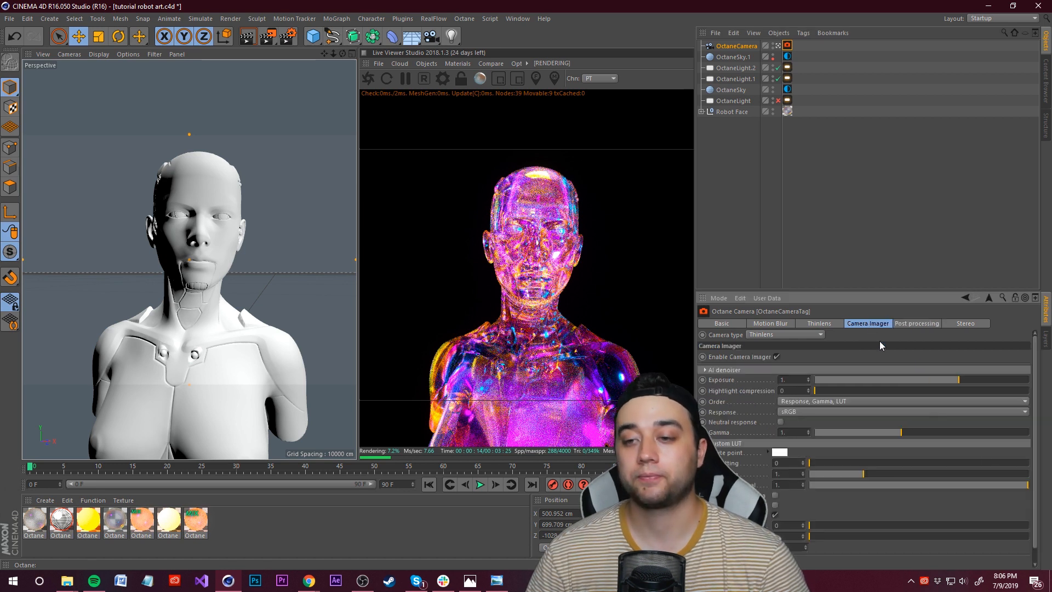
Step: Lower the camera imager exposure to about 0.7
left_click_drag(941, 379, 951, 387)
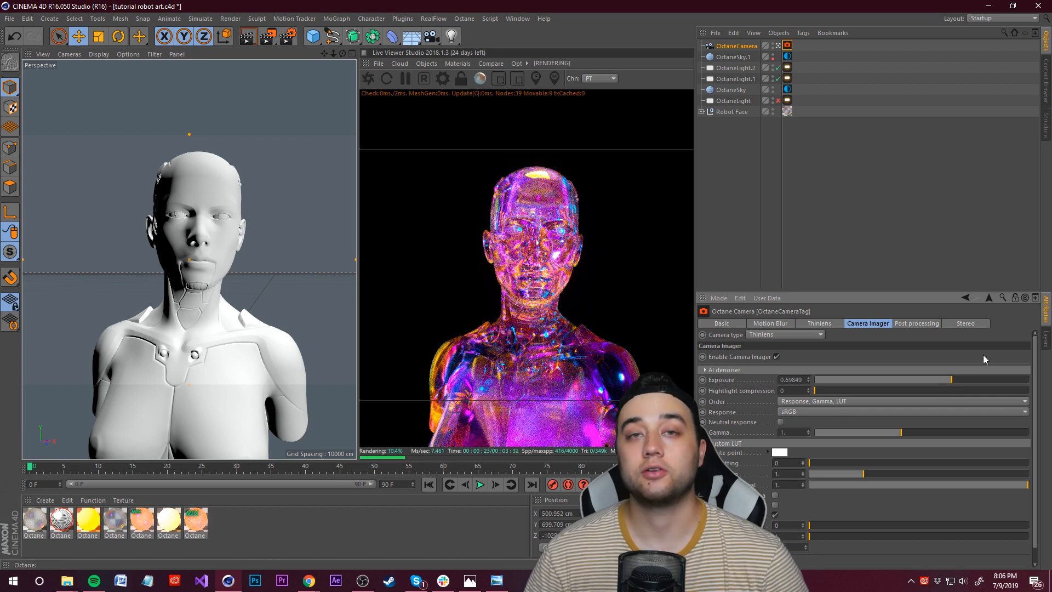
mouse_move(1034, 366)
left_mouse_down()
mouse_move(1038, 386)
mouse_move(1038, 359)
left_mouse_up()
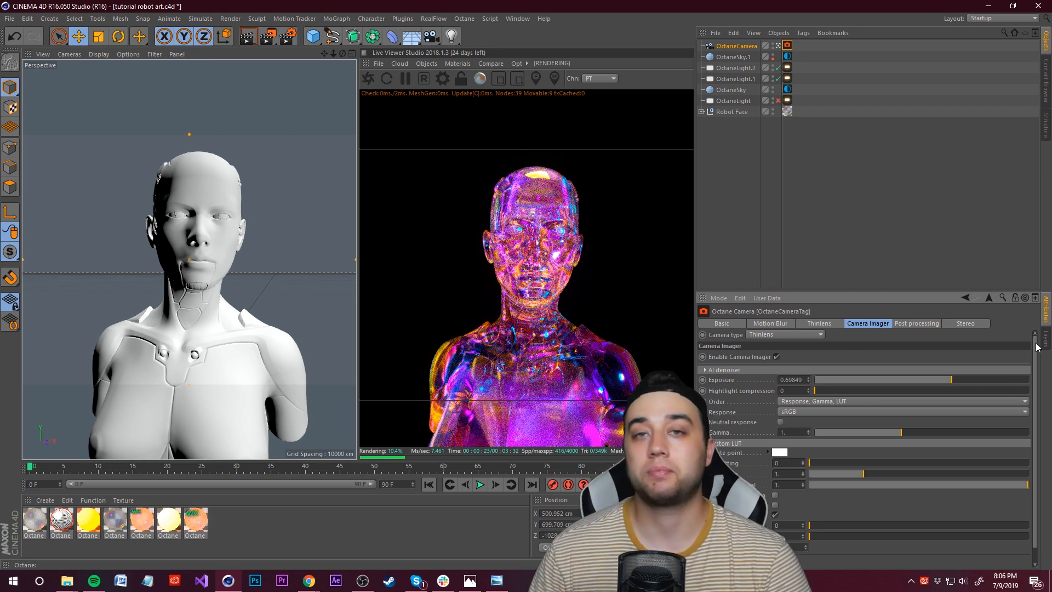
Step: Expand the Robot Face group and select the Group31745 part
left_click(9, 18)
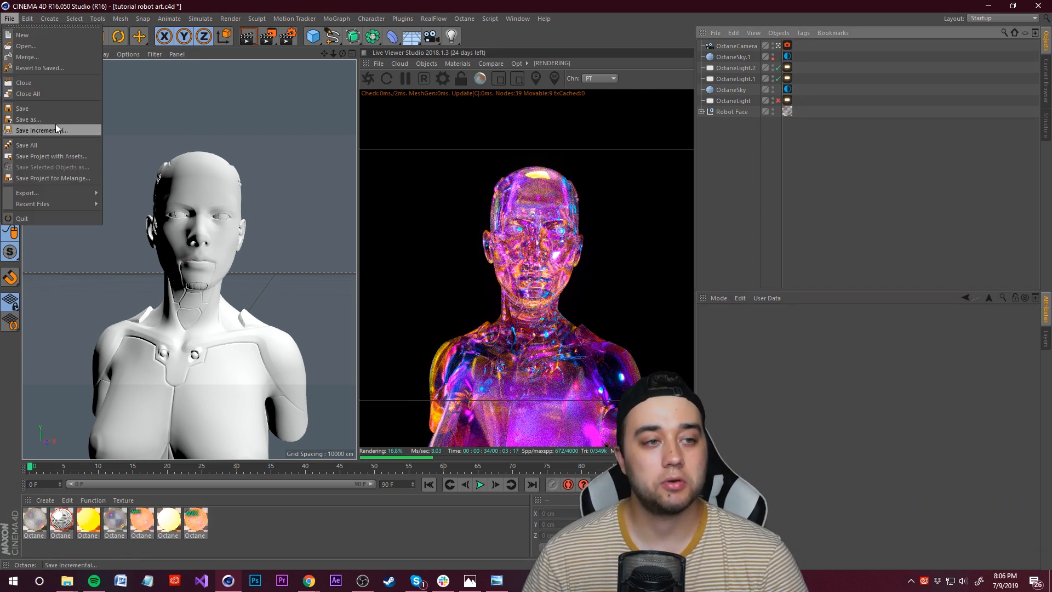
left_click(60, 109)
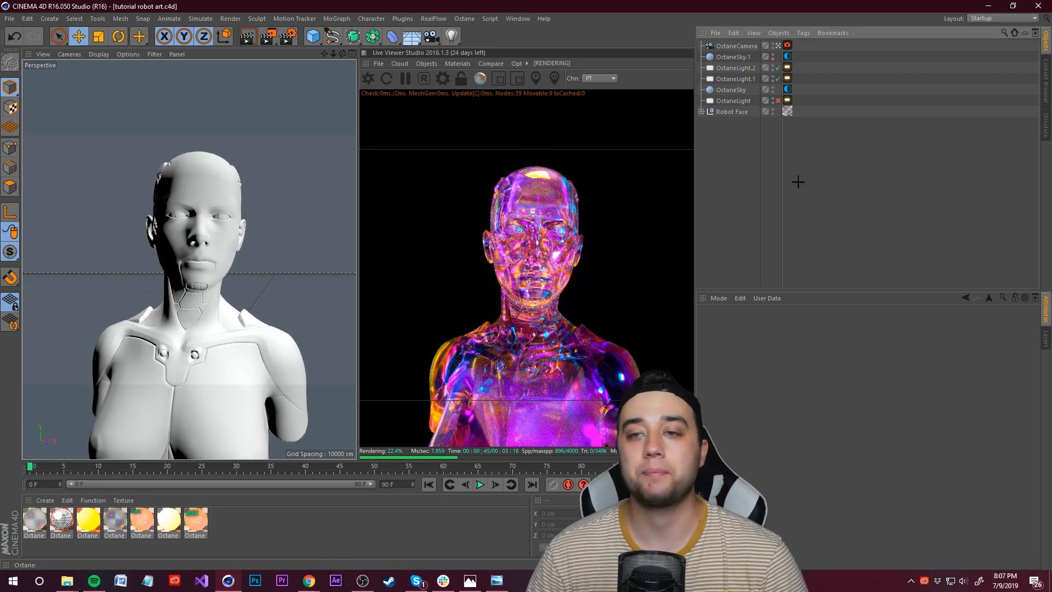
left_click(701, 111)
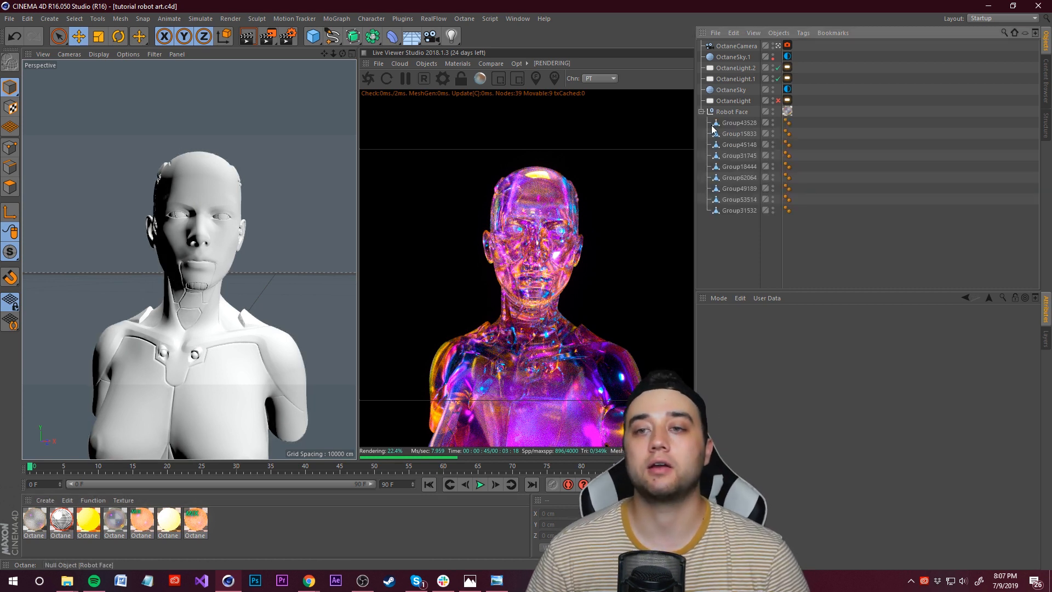
left_click(740, 188)
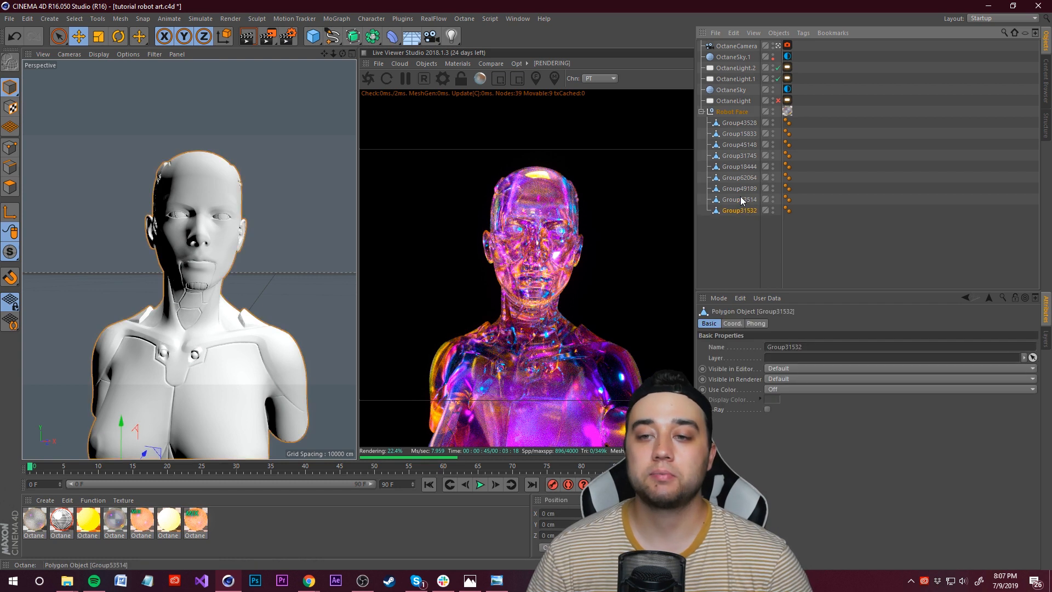
left_click(743, 113)
left_click(738, 125)
left_click(731, 165)
left_click(737, 179)
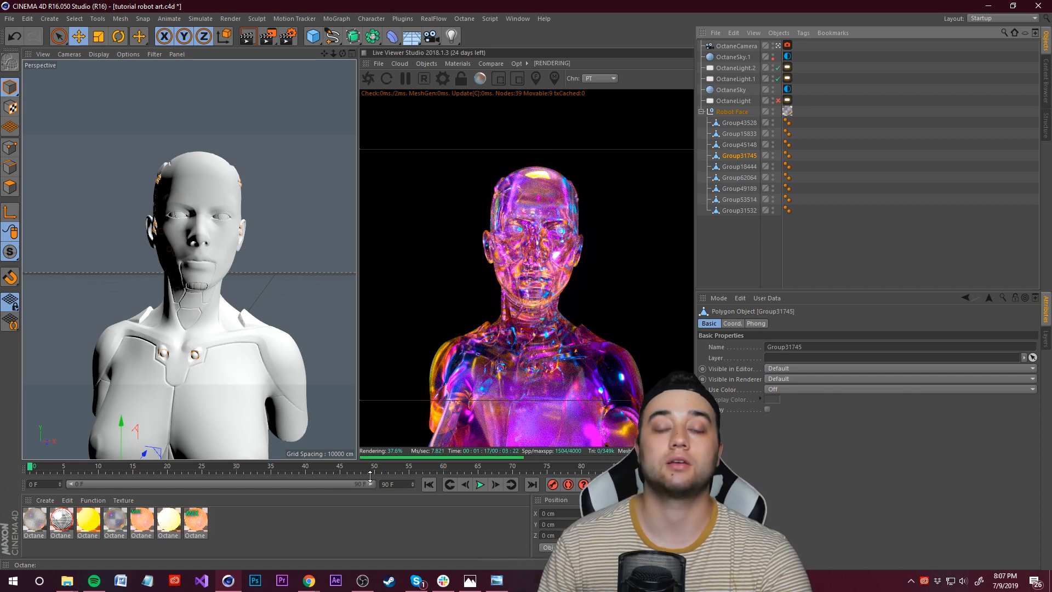
Step: Create a new Octane Material and give it a Blackbody emission in the material editor
left_click(41, 501)
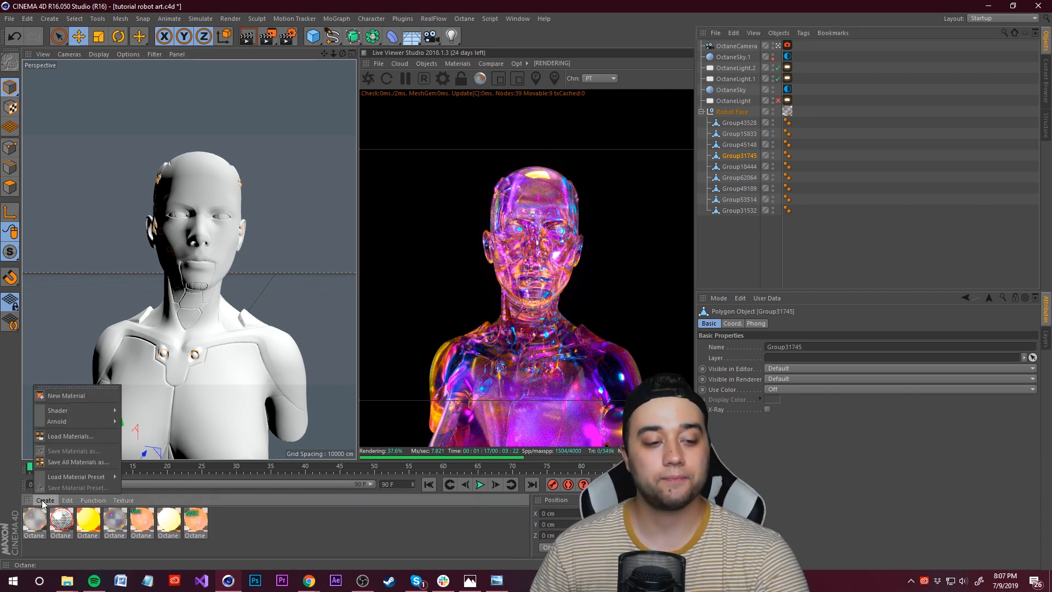
mouse_move(85, 412)
mouse_move(185, 403)
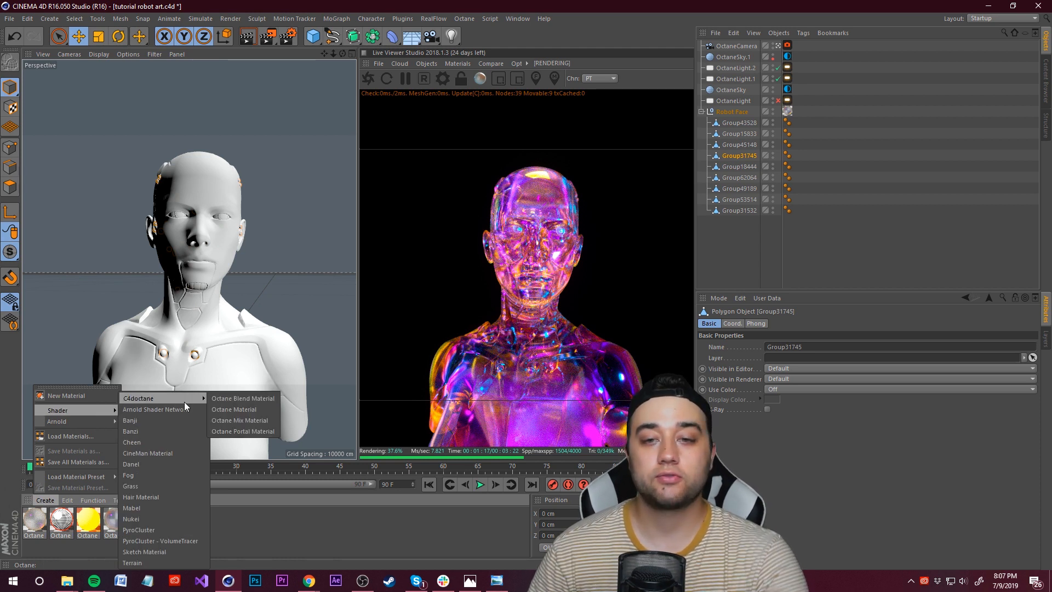
left_click(254, 409)
double_click(35, 523)
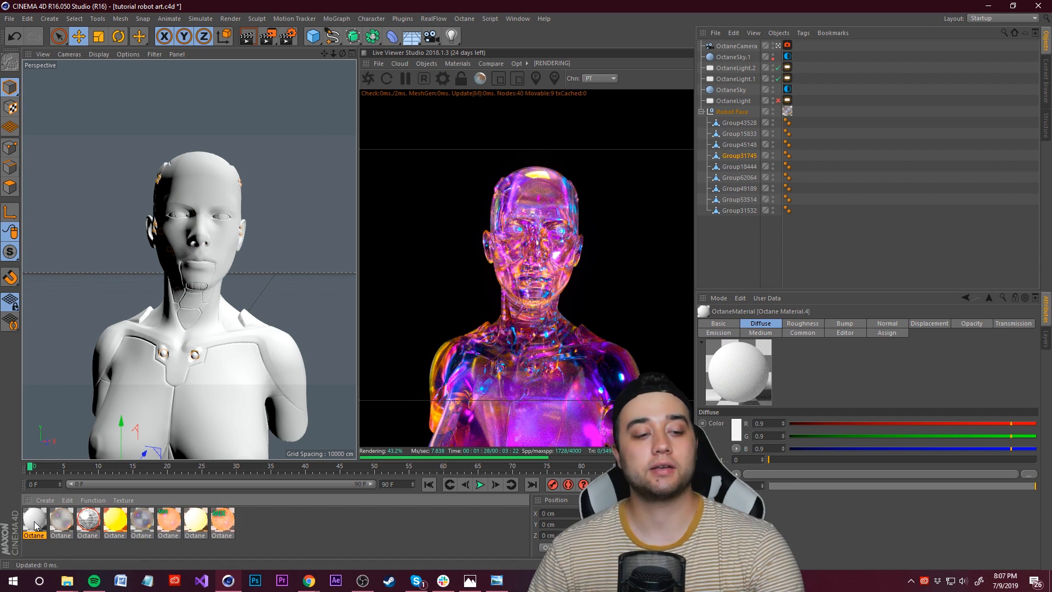
left_click_drag(270, 81, 263, 116)
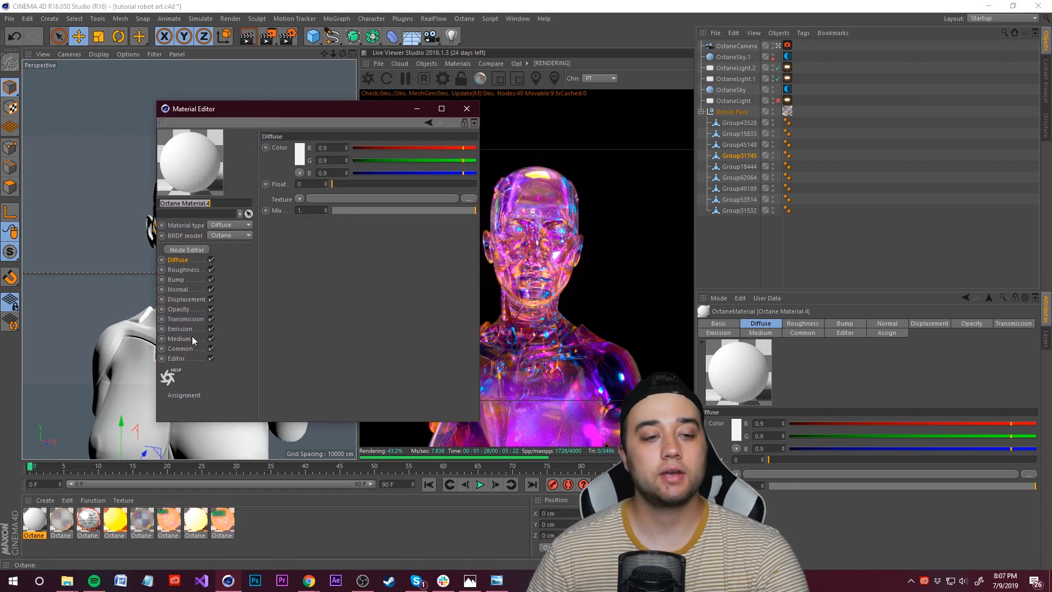
left_click(179, 329)
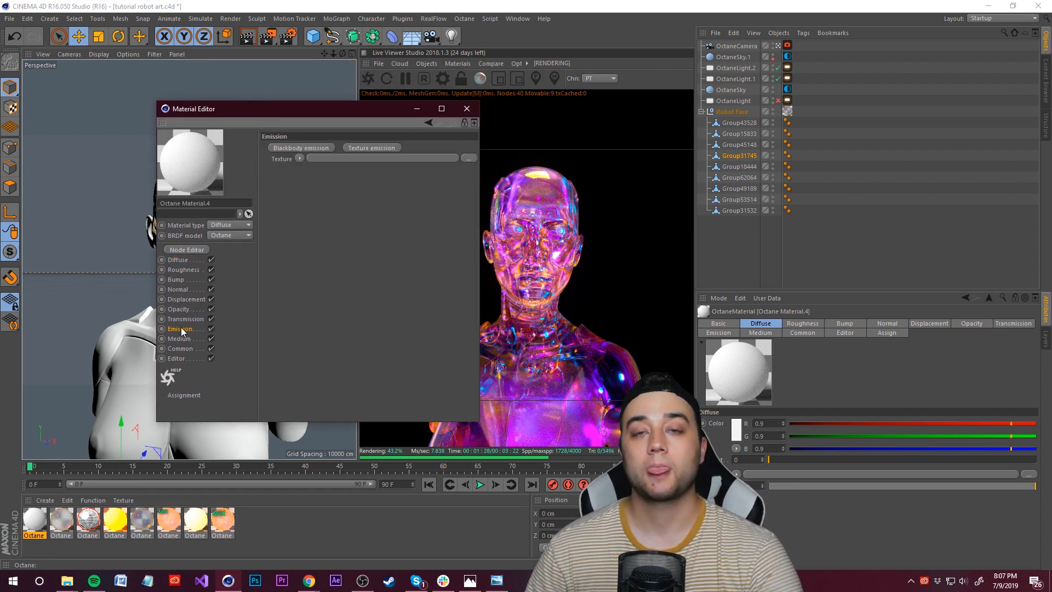
left_click(286, 149)
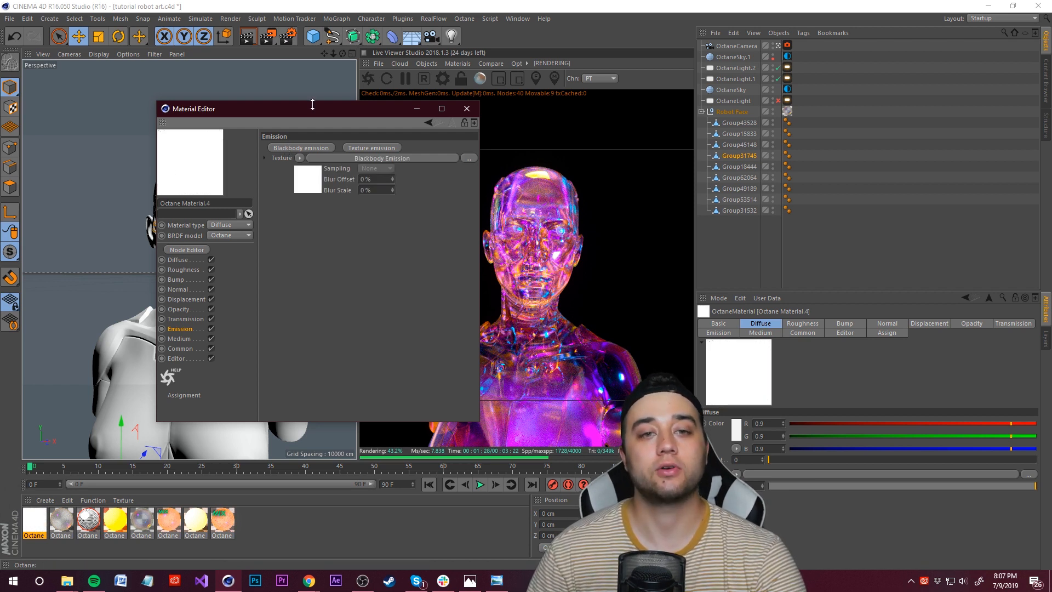
Step: Apply the emissive material to the selected bust part in the live viewer
left_click_drag(312, 105, 147, 94)
left_click_drag(40, 526, 614, 244)
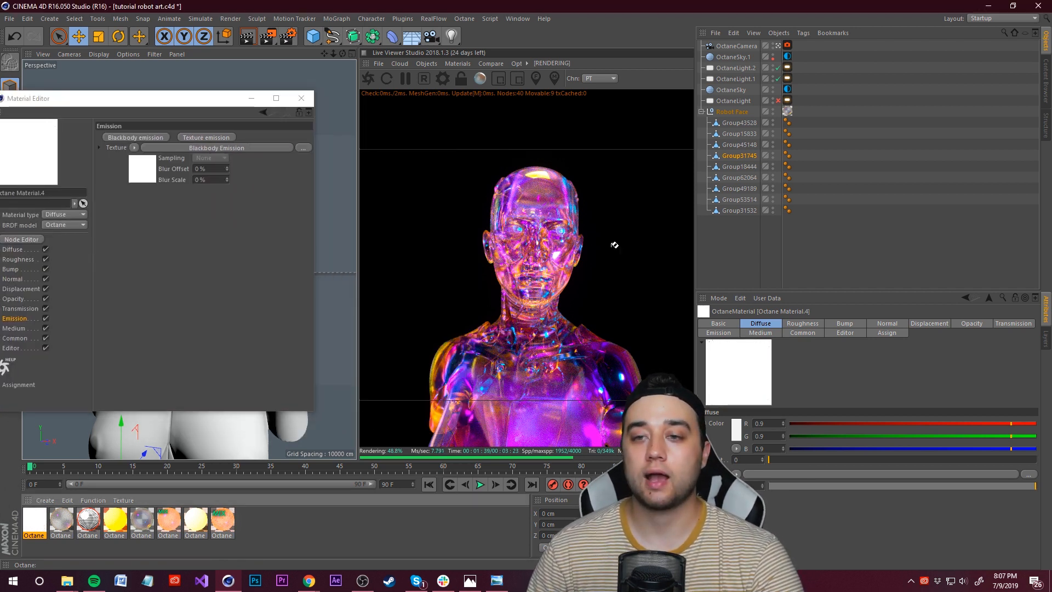
left_click_drag(751, 159, 752, 157)
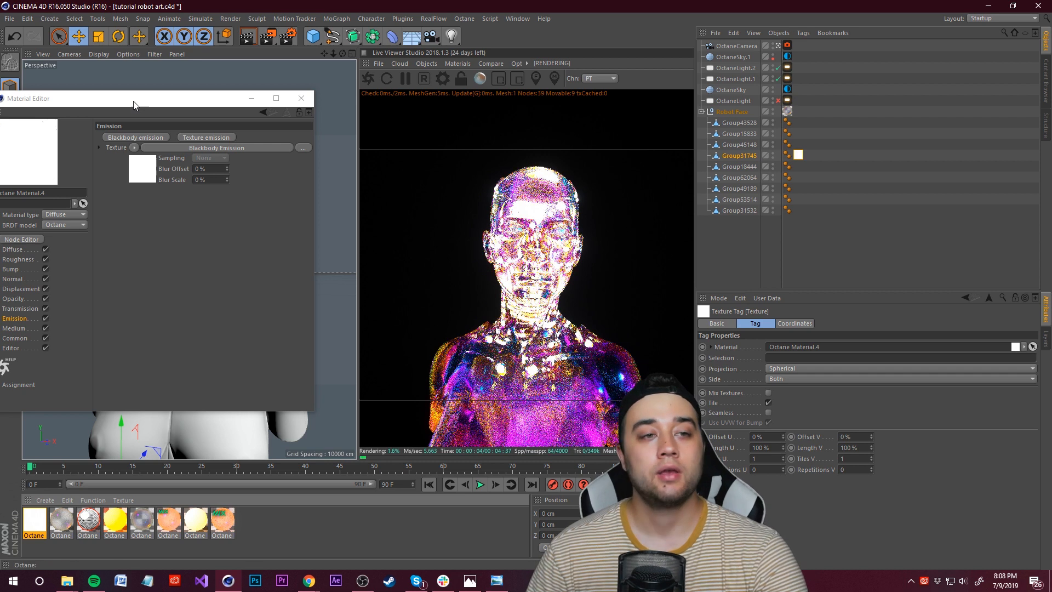
Step: Open the blackbody emission settings and set its power to about 8.8
left_click_drag(71, 99, 118, 88)
left_click(236, 137)
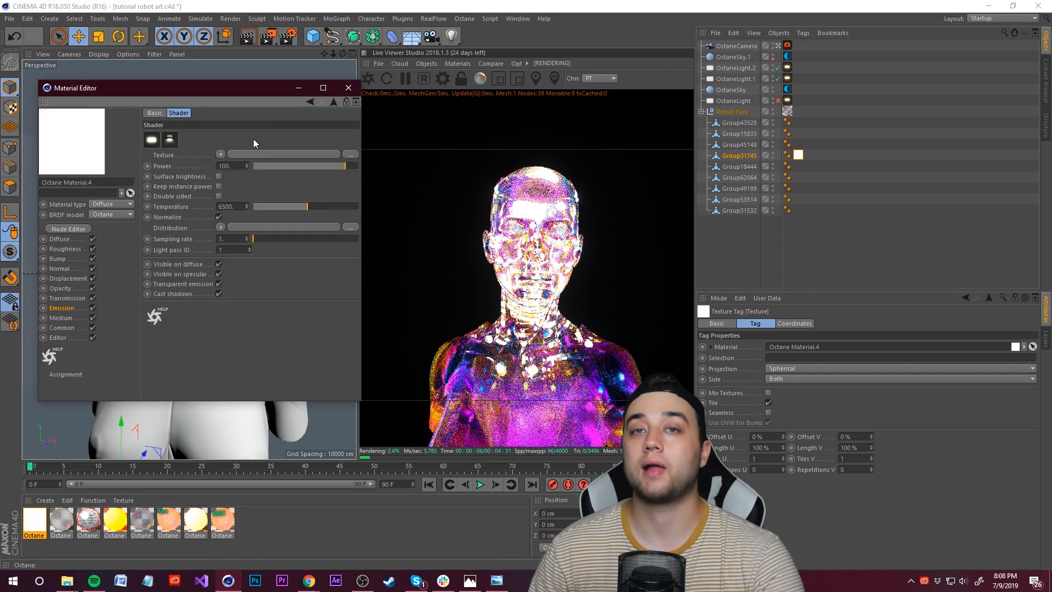
left_click(311, 102)
left_click(264, 136)
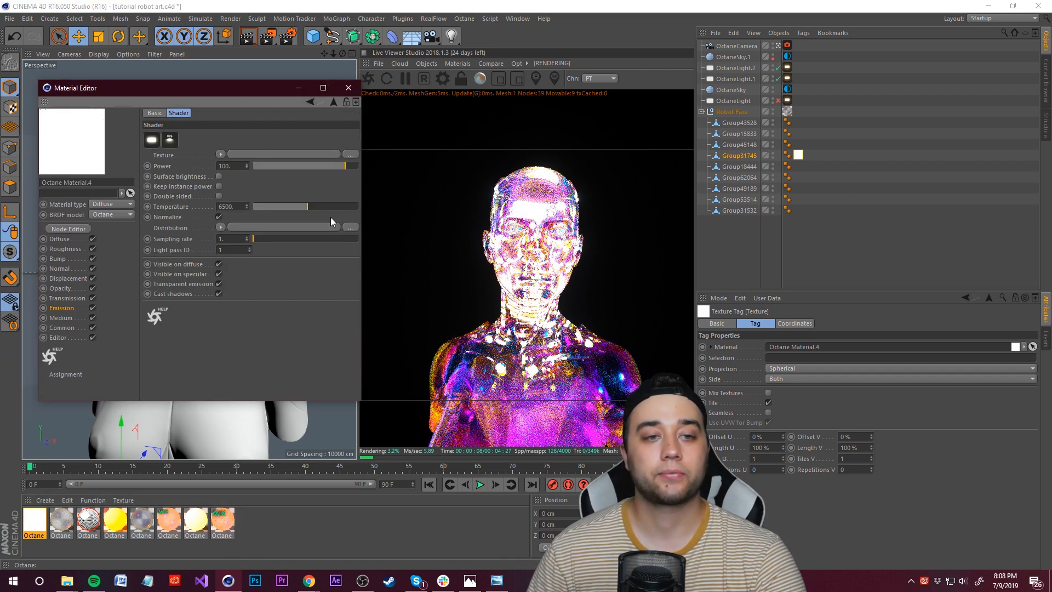
left_click(338, 166)
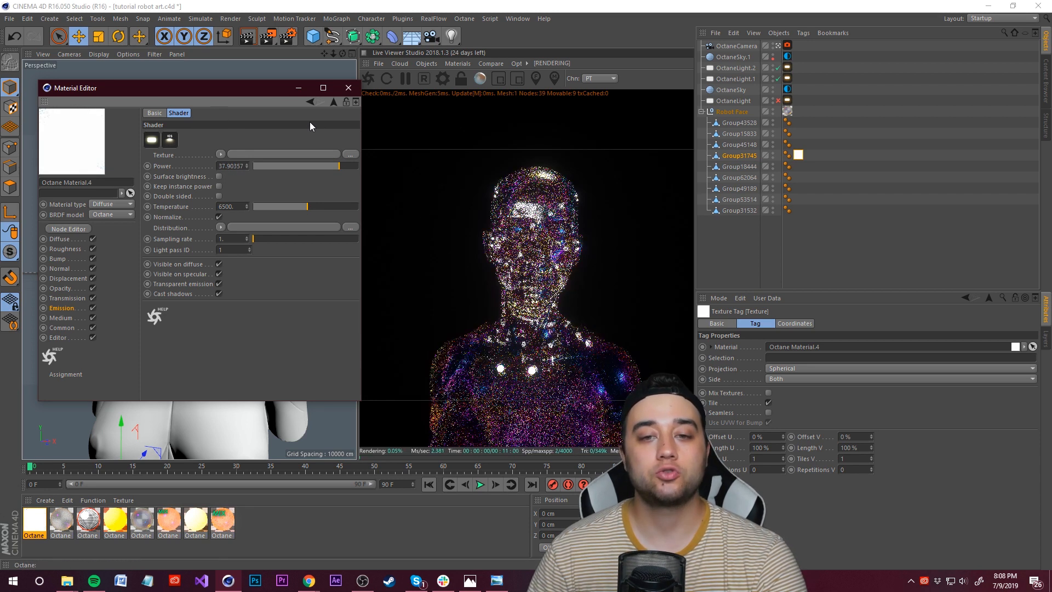
left_click(324, 166)
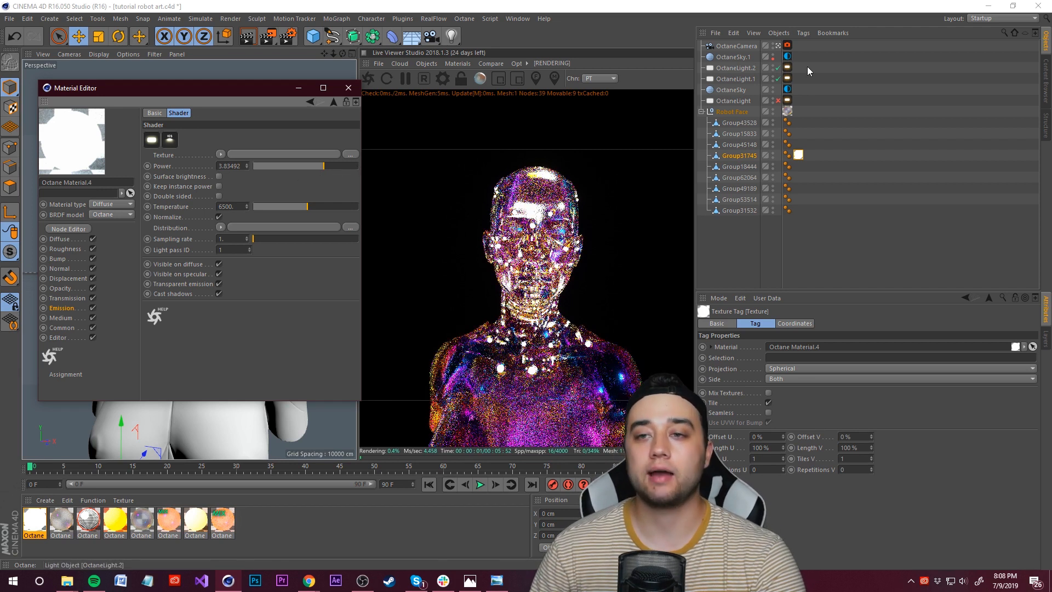
Step: Raise the Octane camera's post-processing bloom power to about 6
left_click(788, 46)
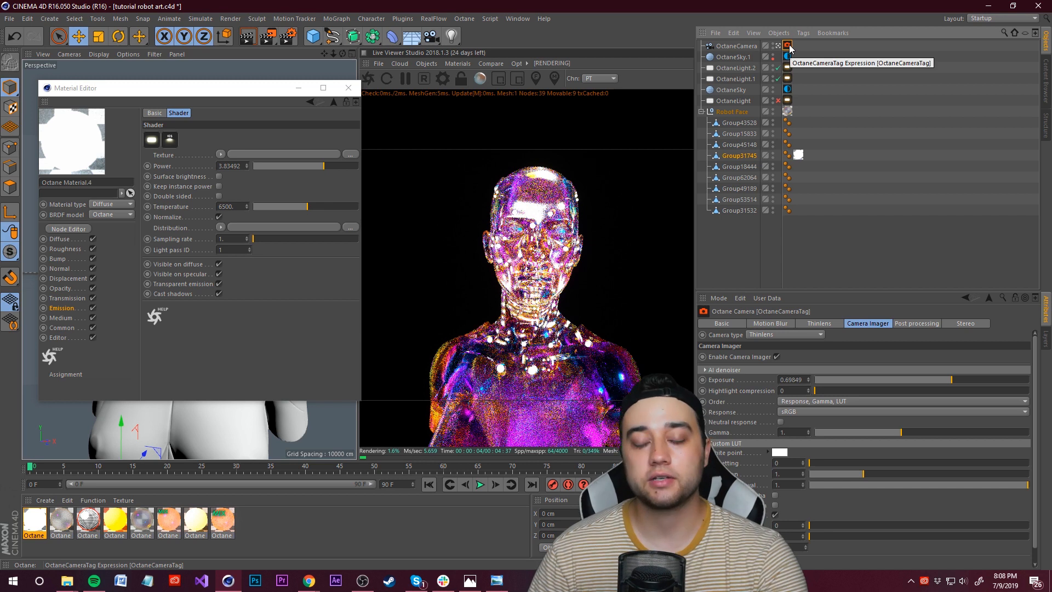
left_click(920, 325)
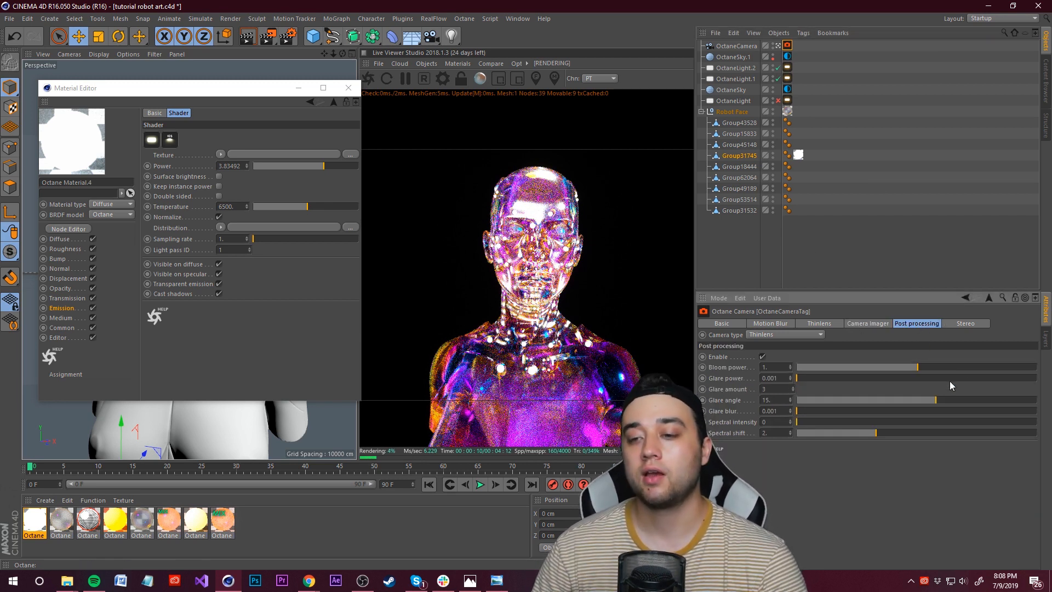
mouse_move(943, 371)
left_mouse_down()
mouse_move(969, 371)
mouse_move(953, 371)
left_mouse_up()
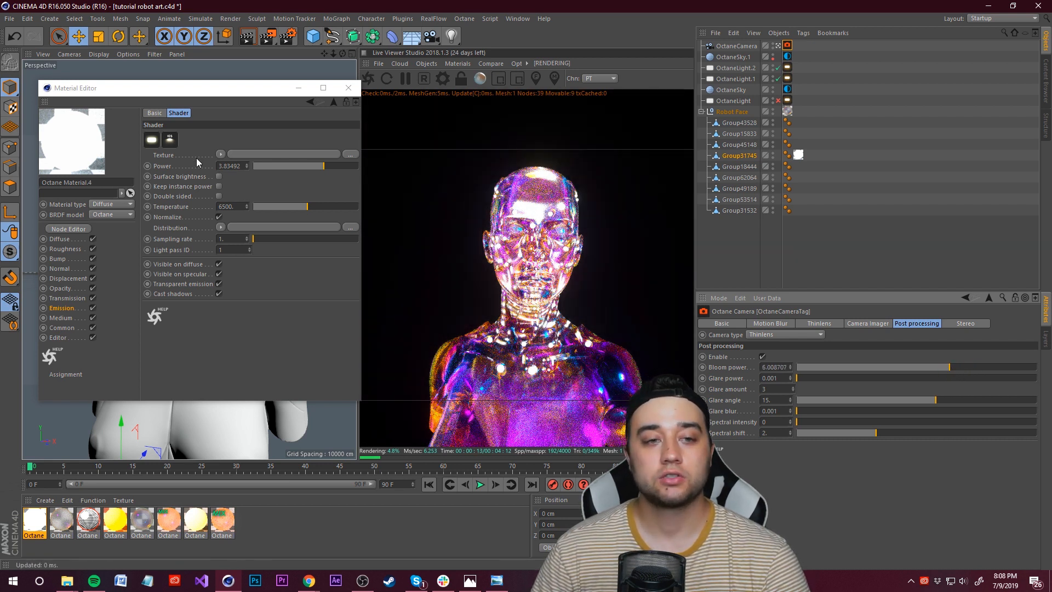
Step: Lower the emission power to about 0.13 and adjust the emission temperature
left_click_drag(318, 172, 303, 173)
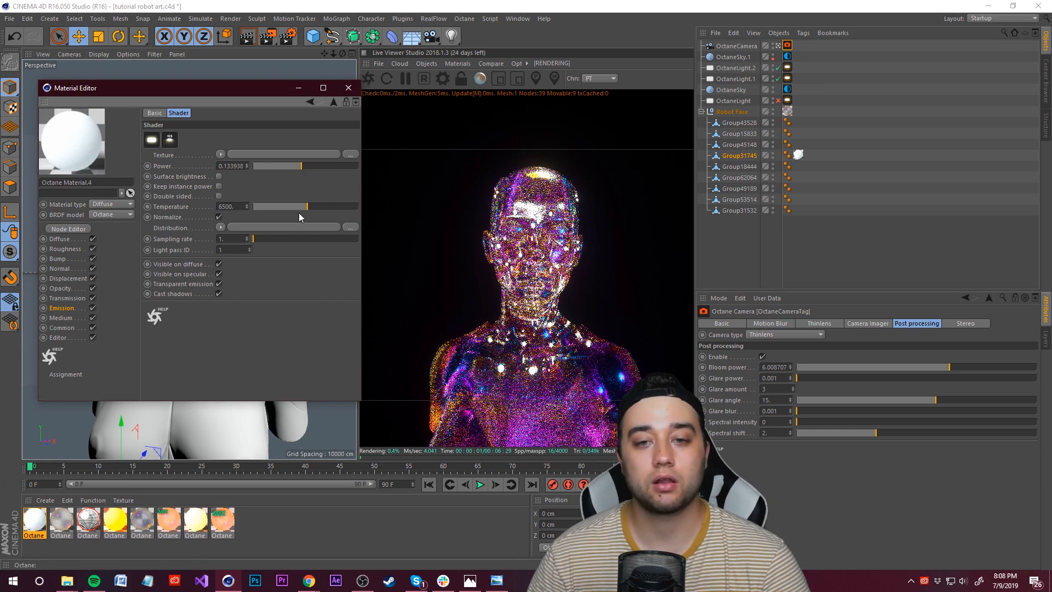
left_click_drag(265, 207, 236, 213)
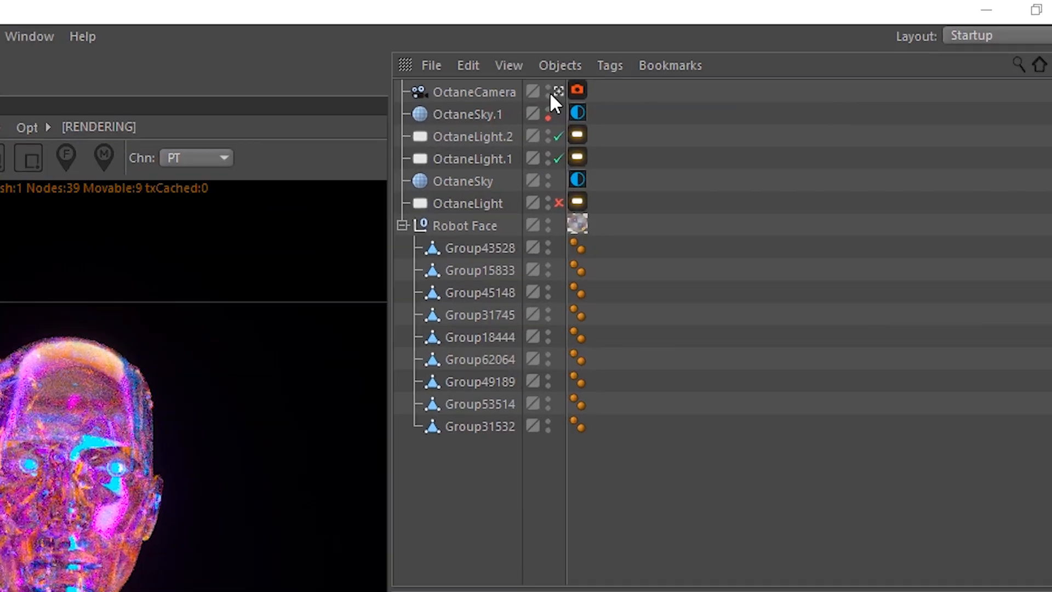
Step: Enable OctaneLight and move it up beside the bust in the perspective view
left_click(639, 77)
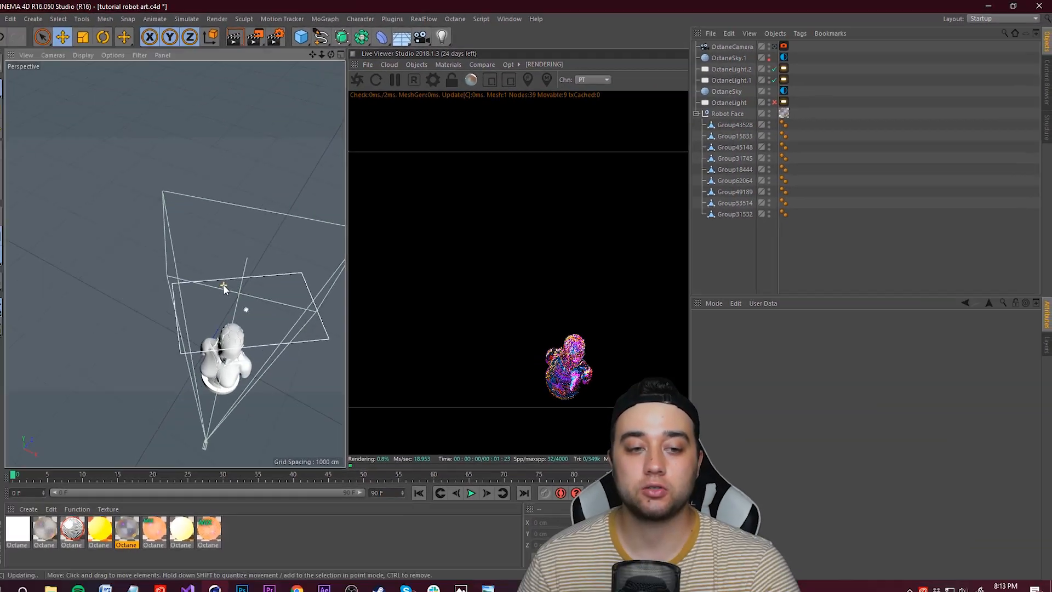
left_click_drag(277, 275, 249, 258, "alt")
scroll(154, 336, "up", 5)
scroll(153, 339, "down", 6)
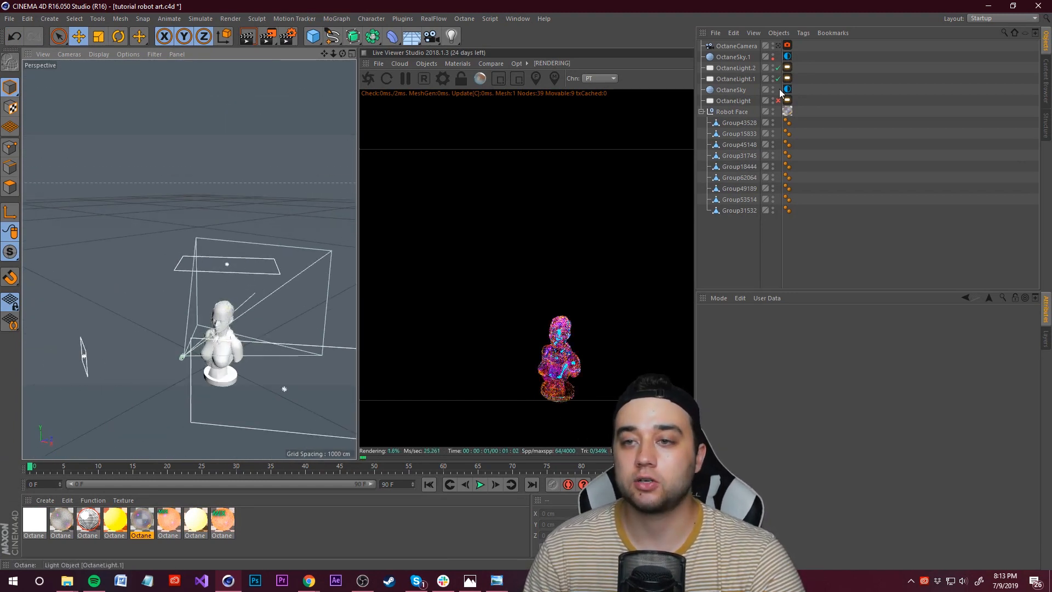
left_click(777, 100)
left_click(787, 100)
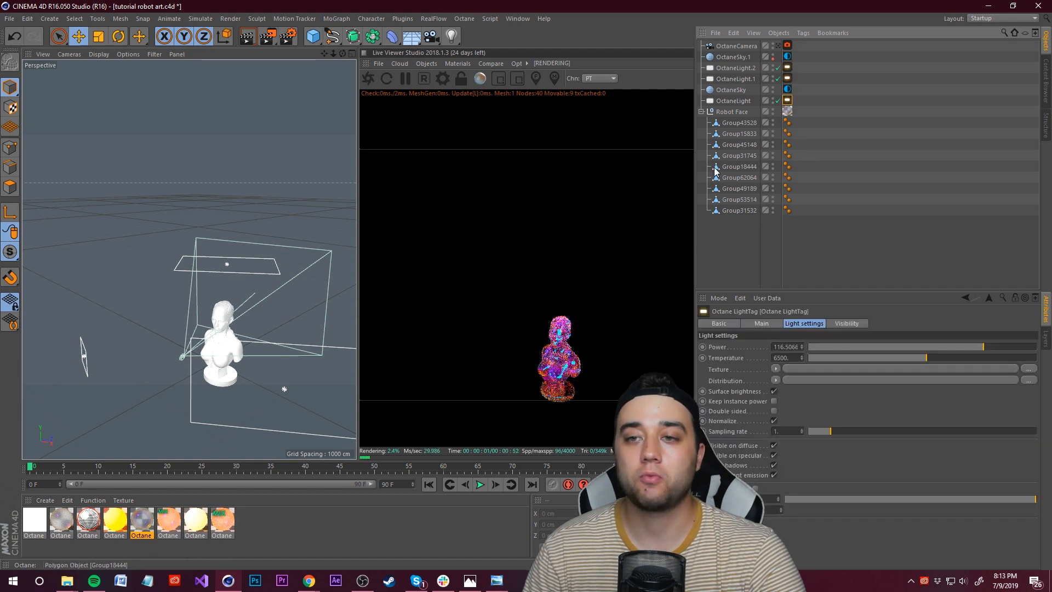
left_click(85, 358)
left_click_drag(87, 365, 184, 341, "alt")
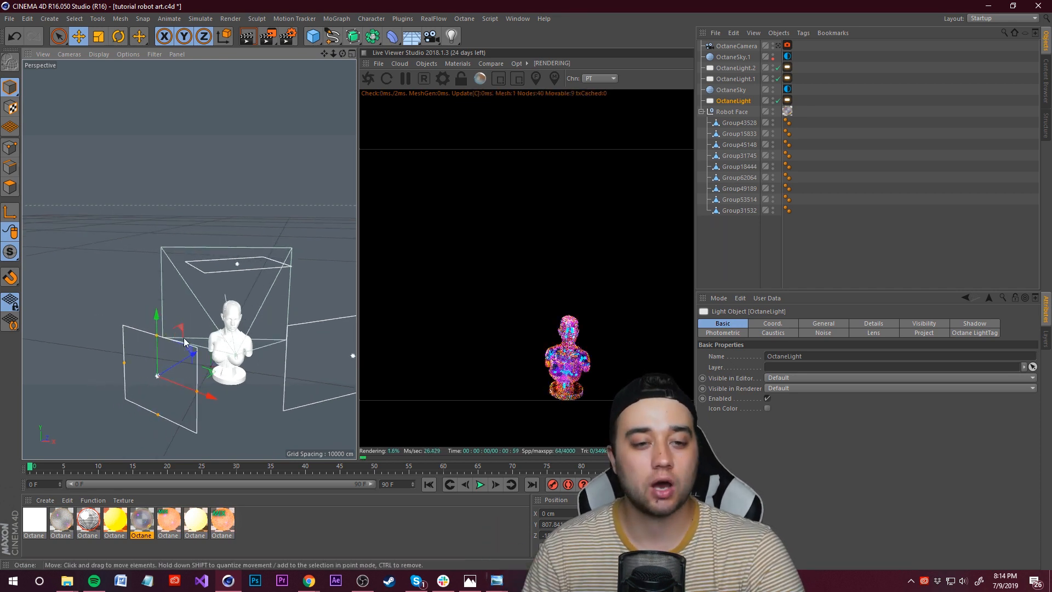
left_click_drag(221, 304, 211, 270, "alt")
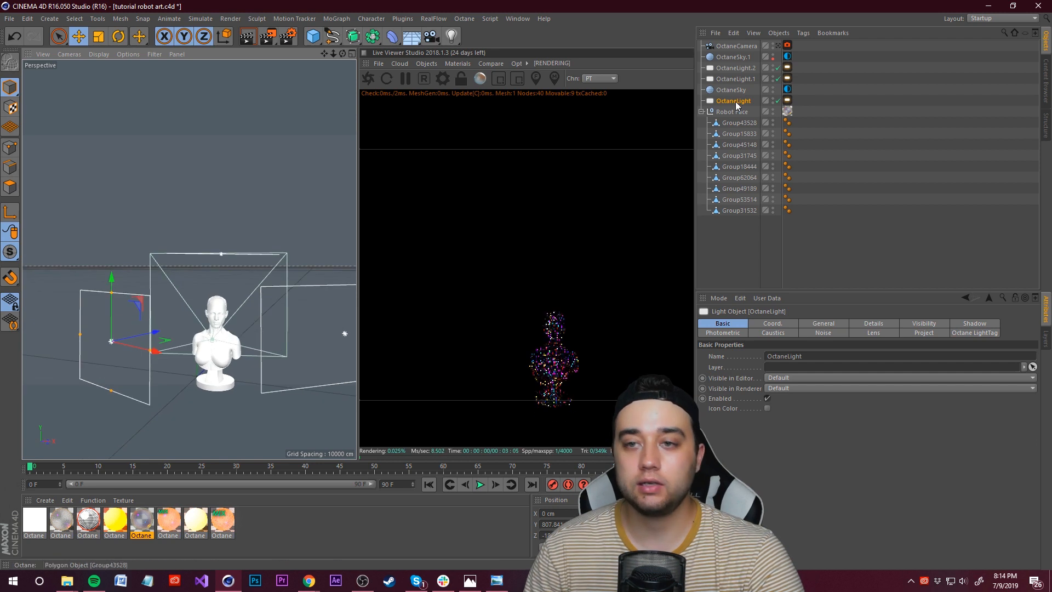
Step: Move and rotate OctaneLight.1 to aim it at the bust
left_click(740, 78)
left_click_drag(289, 250, 274, 272, "alt")
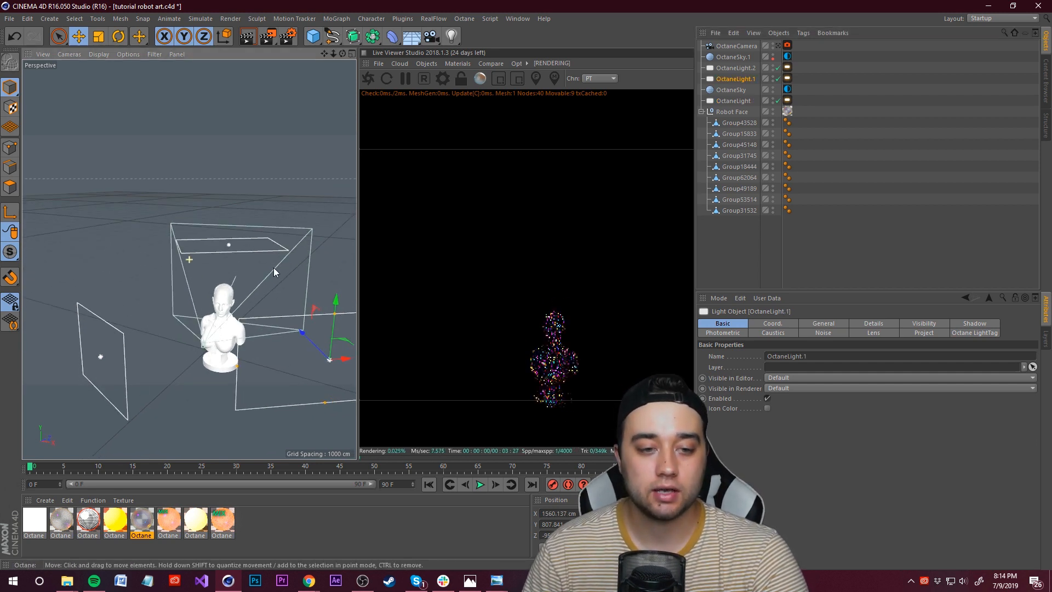
key("r")
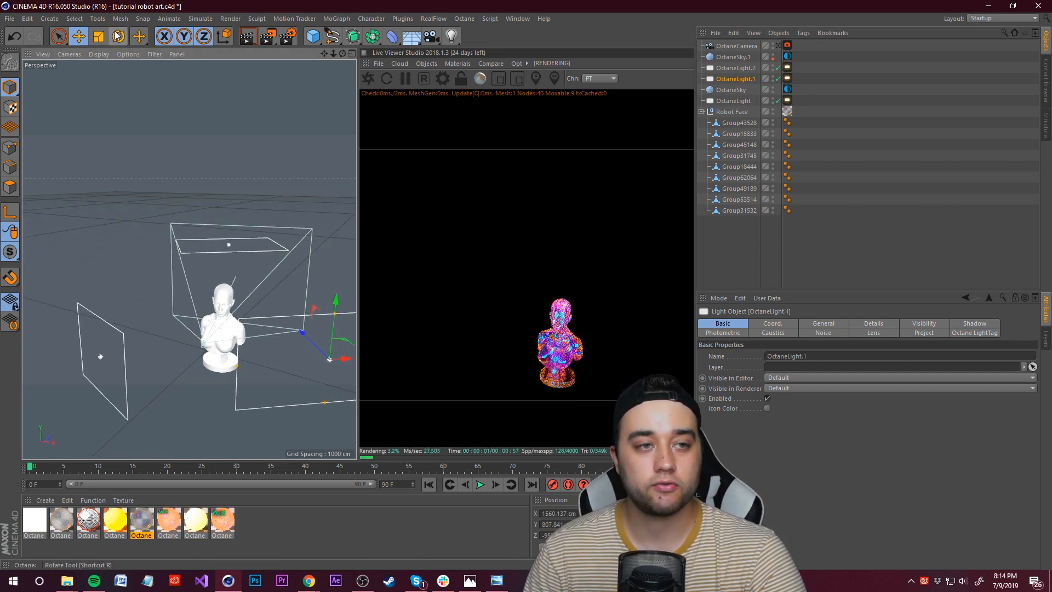
left_click_drag(320, 378, 315, 386)
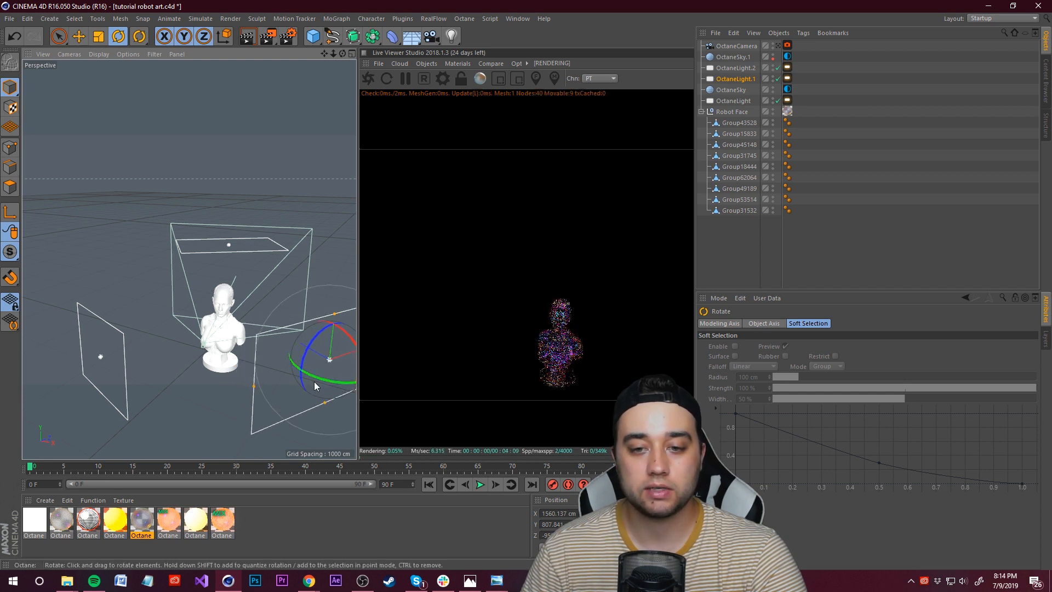
left_click(80, 37)
Step: Switch to the ROBOT.c4d project, restart the live render and toggle its Octane camera off
key("v")
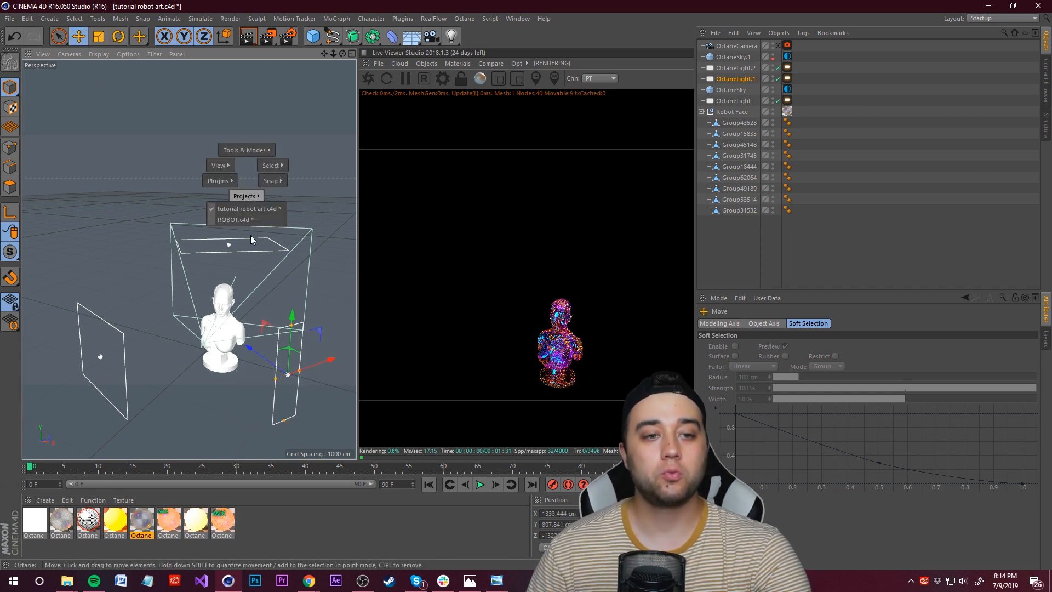
left_click(249, 221)
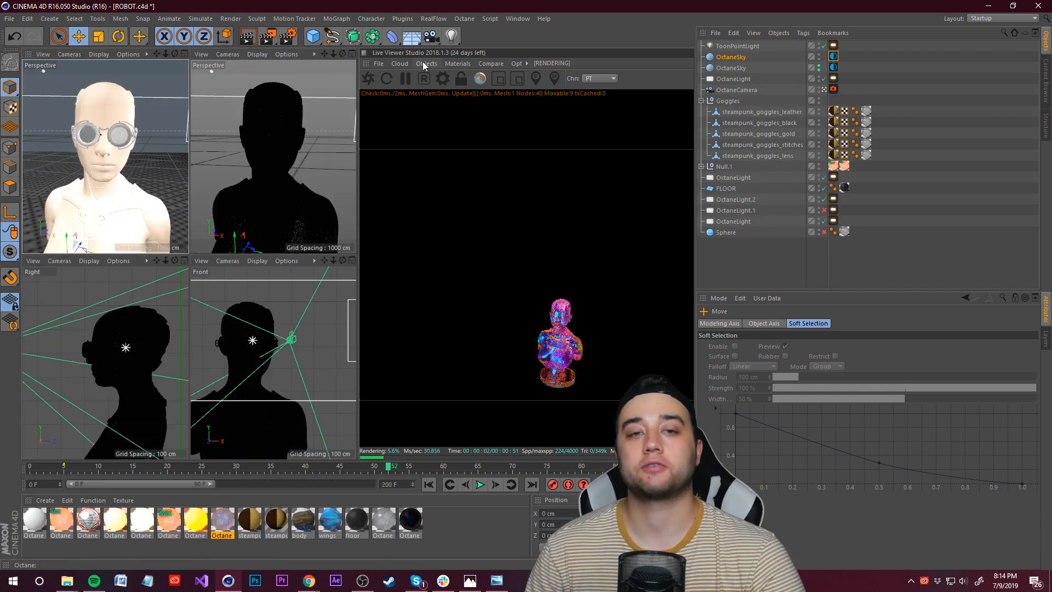
left_click(368, 79)
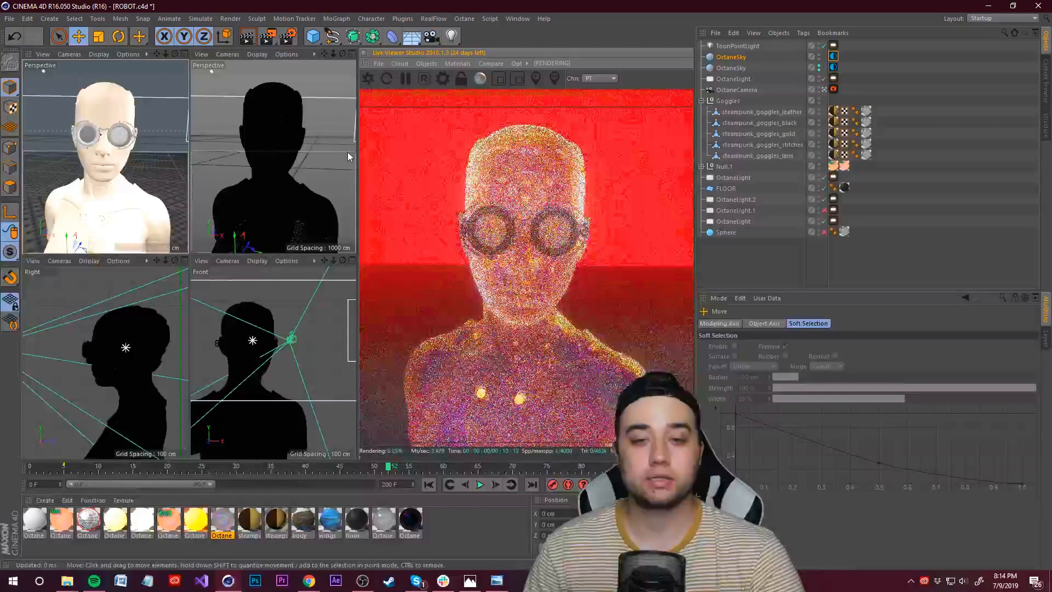
left_click(824, 90)
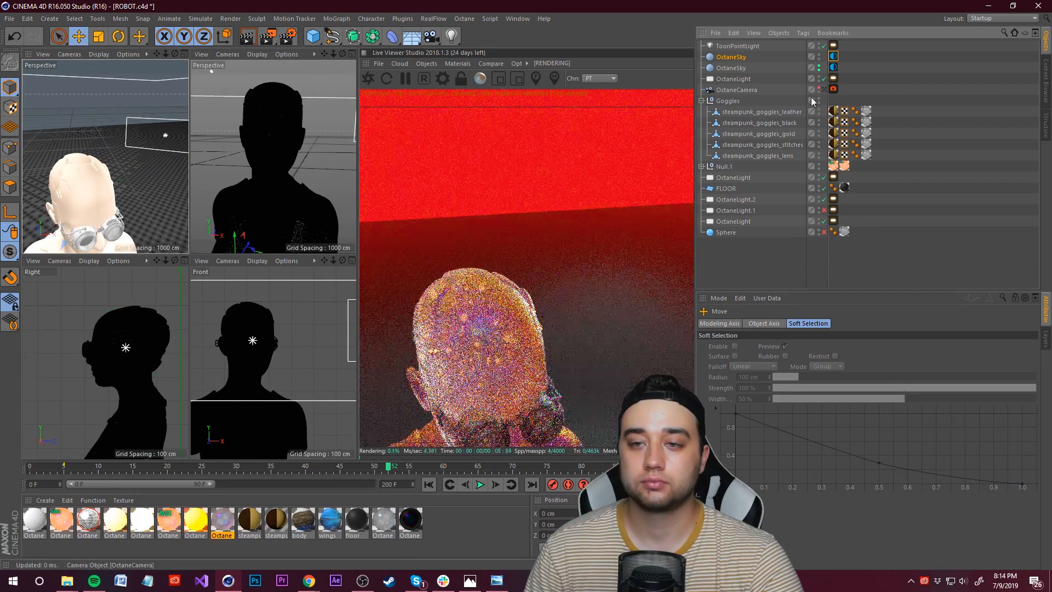
Step: Orbit and zoom around the ROBOT scene to inspect its light placement, then turn its Octane camera back on
scroll(131, 170, "down", 10)
left_click_drag(47, 160, 130, 137, "alt")
left_click_drag(156, 54, 252, 58)
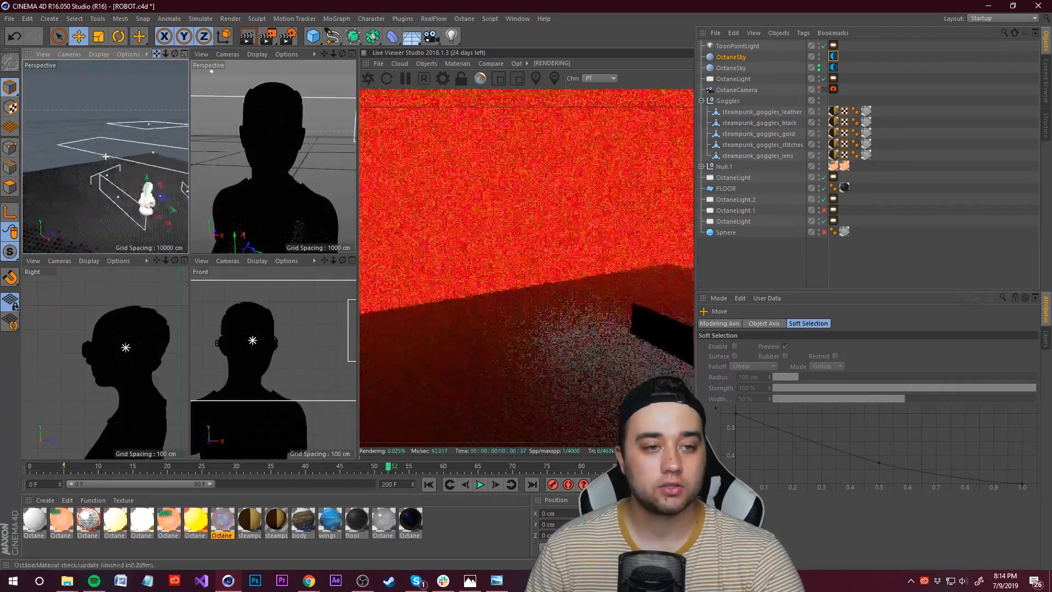
middle_click_drag(105, 157, 47, 151, "alt")
scroll(102, 148, "up", 3)
scroll(100, 136, "down", 3)
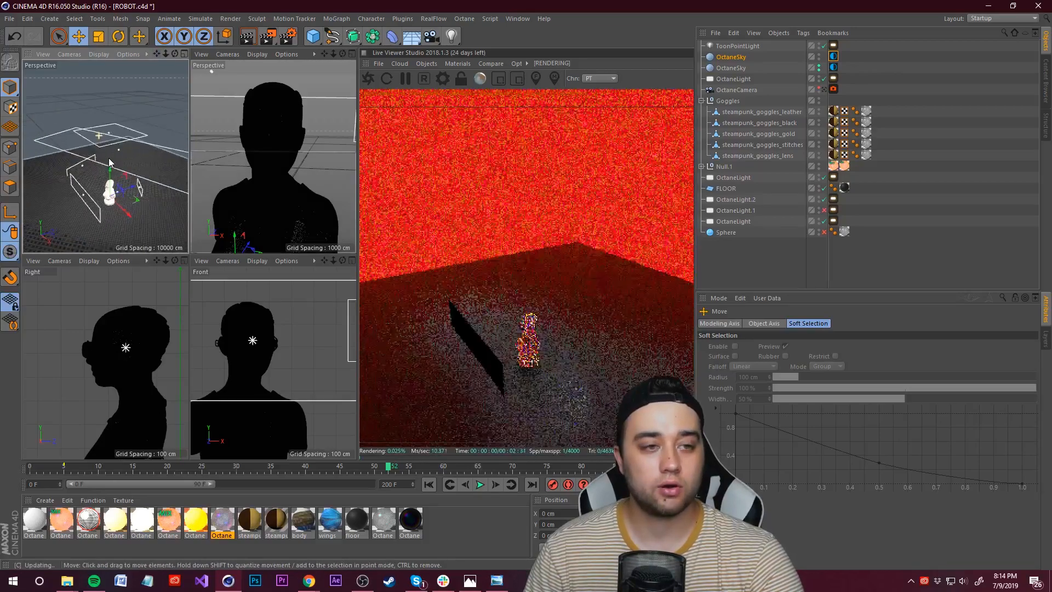
scroll(121, 169, "up", 3)
left_click_drag(104, 168, 110, 137, "alt")
left_click_drag(153, 171, 171, 166, "alt")
mouse_move(121, 198)
left_mouse_down("alt")
mouse_move(68, 204)
mouse_move(112, 187)
mouse_move(137, 203)
left_mouse_up("alt")
key("v")
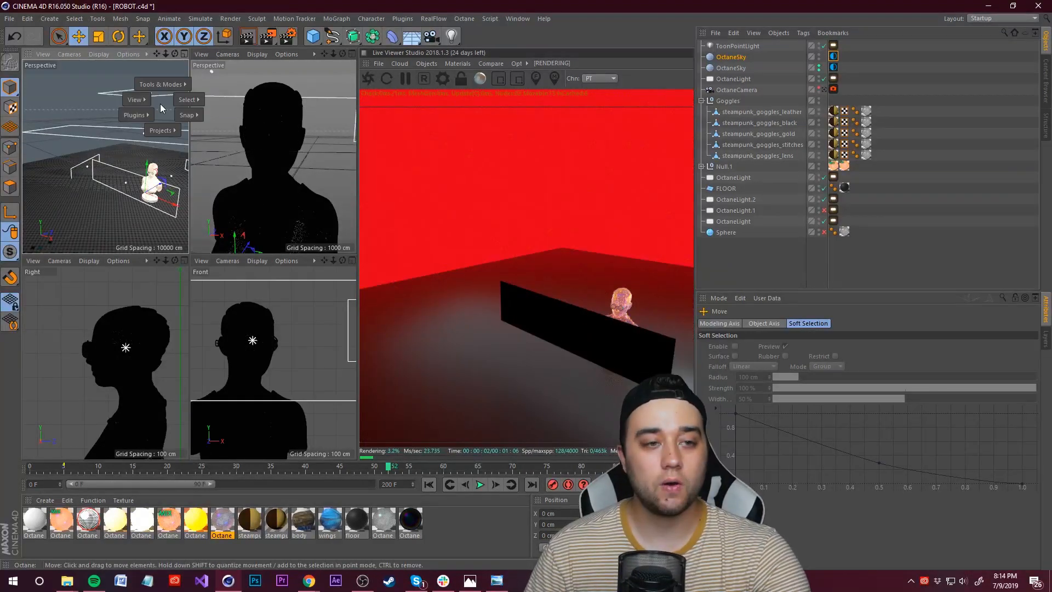
left_click(824, 90)
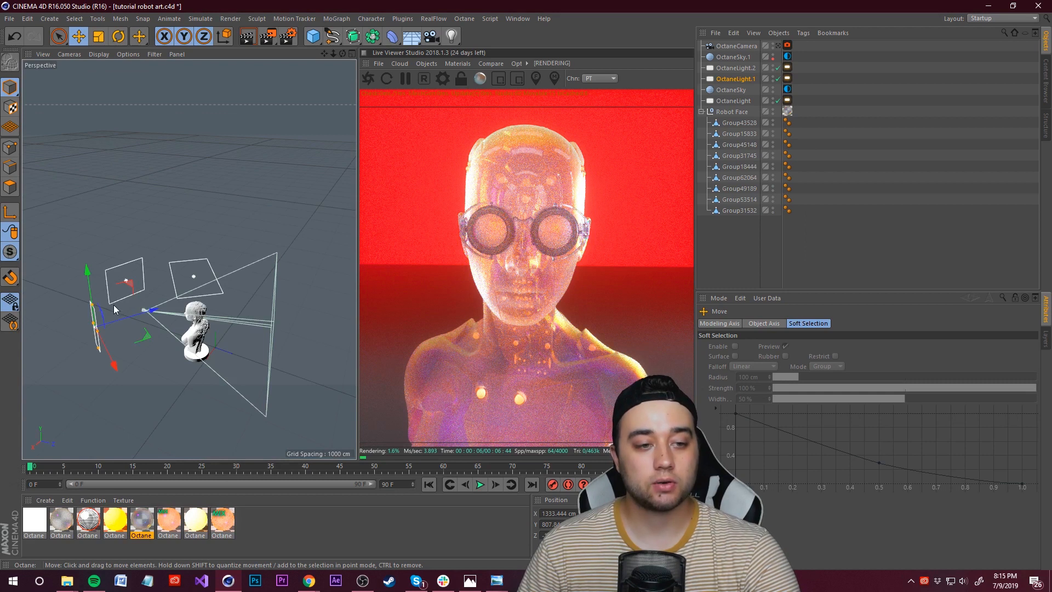
Step: Switch to the tutorial robot art project, select OctaneLight and move it to the other side of the bust
left_click_drag(115, 310, 237, 361)
key("r")
left_click(80, 36)
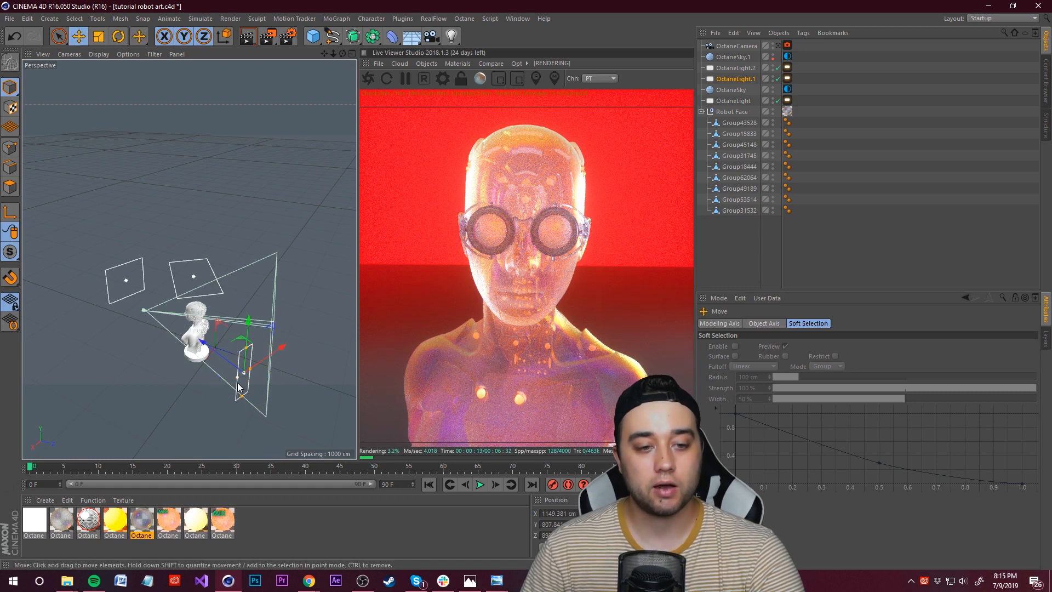
mouse_move(239, 383)
left_mouse_down("alt")
mouse_move(242, 331)
mouse_move(235, 365)
mouse_move(254, 372)
left_mouse_up("alt")
left_click(733, 100)
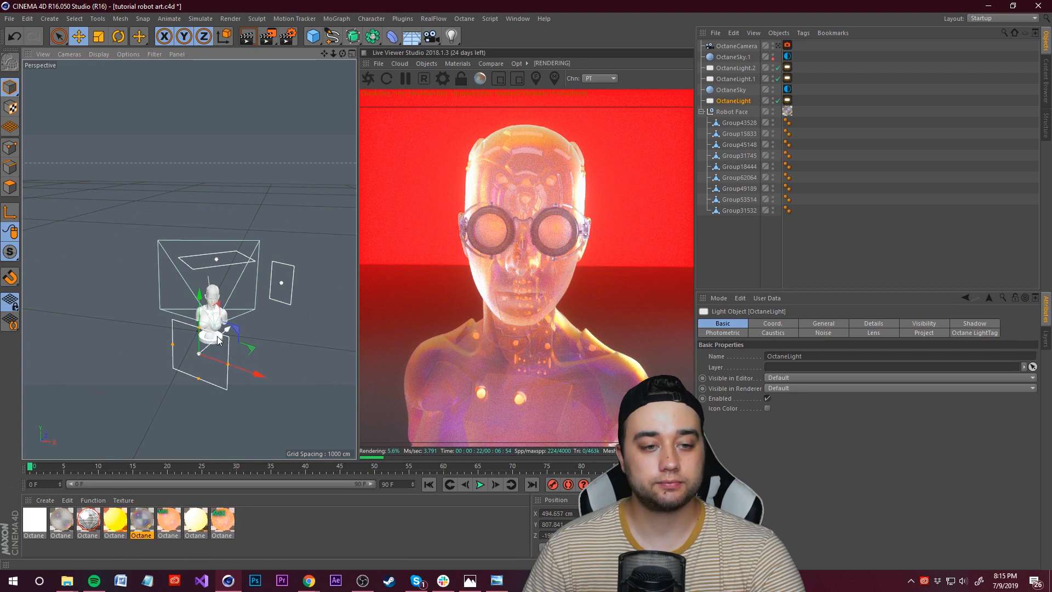
left_click_drag(217, 336, 104, 328, "alt")
Step: Select OctaneLight.2 and move it up above the bust in the perspective view
left_click(734, 57)
scroll(123, 287, "up", 3)
left_click(745, 79)
left_click(750, 69)
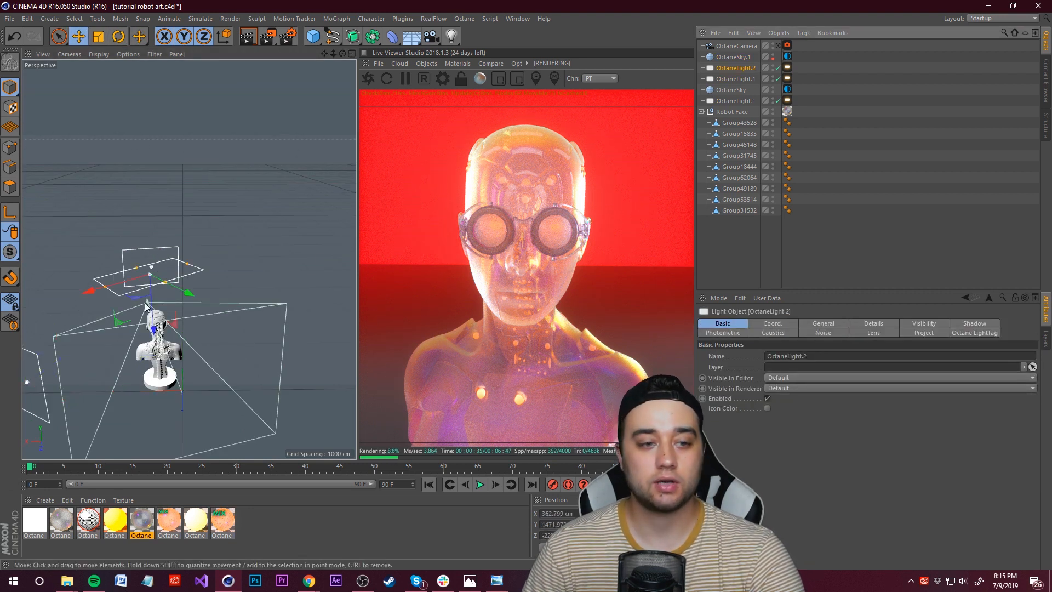
left_click_drag(183, 308, 146, 363, "alt")
left_click_drag(198, 254, 239, 243)
left_click_drag(142, 244, 144, 232)
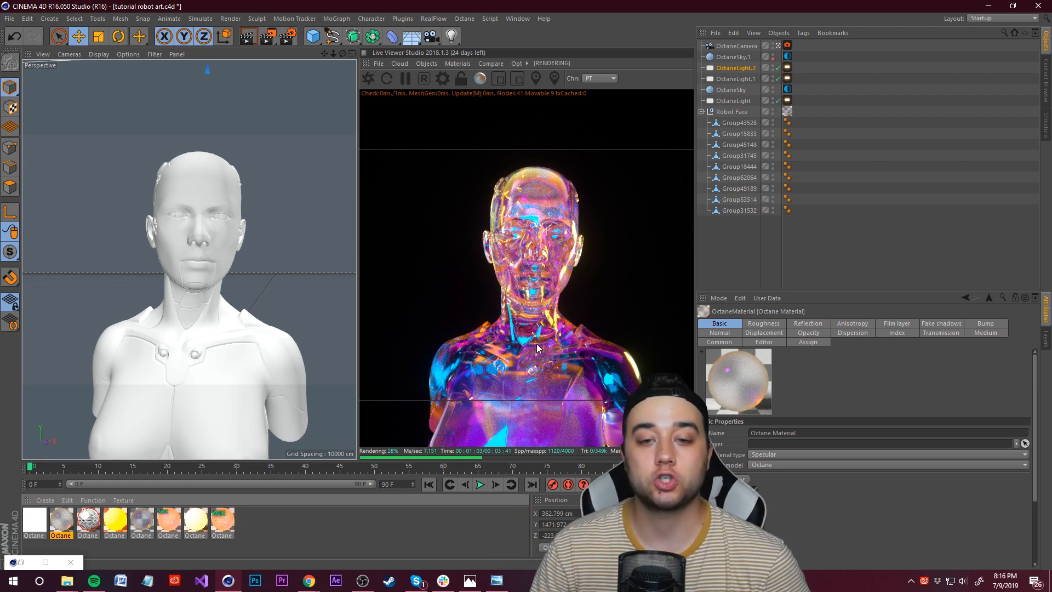
Step: Toggle OctaneLight on and off repeatedly to compare its effect on the live render
left_click(535, 253)
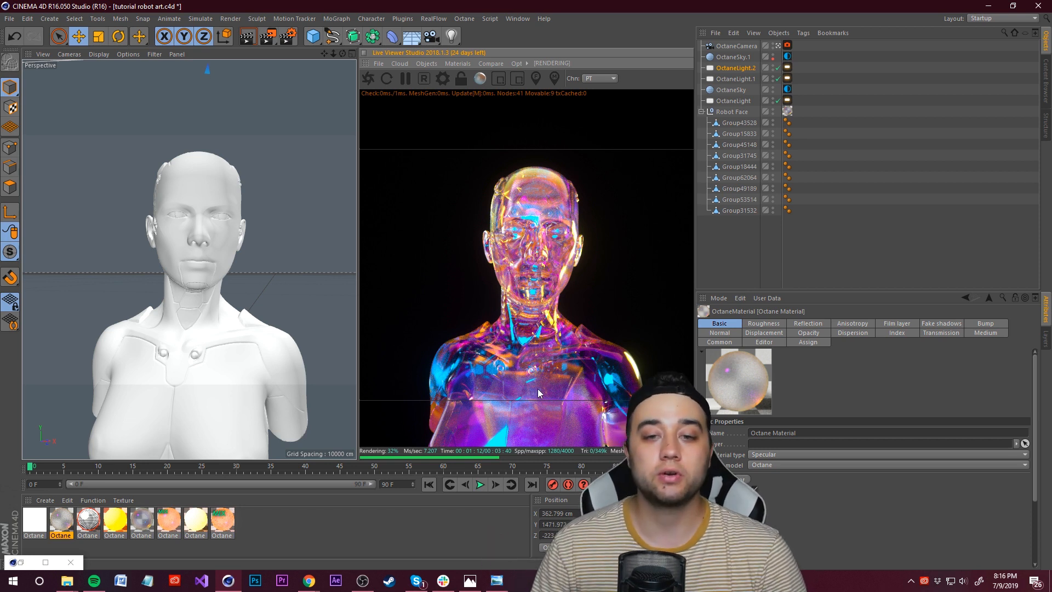
left_click(747, 69)
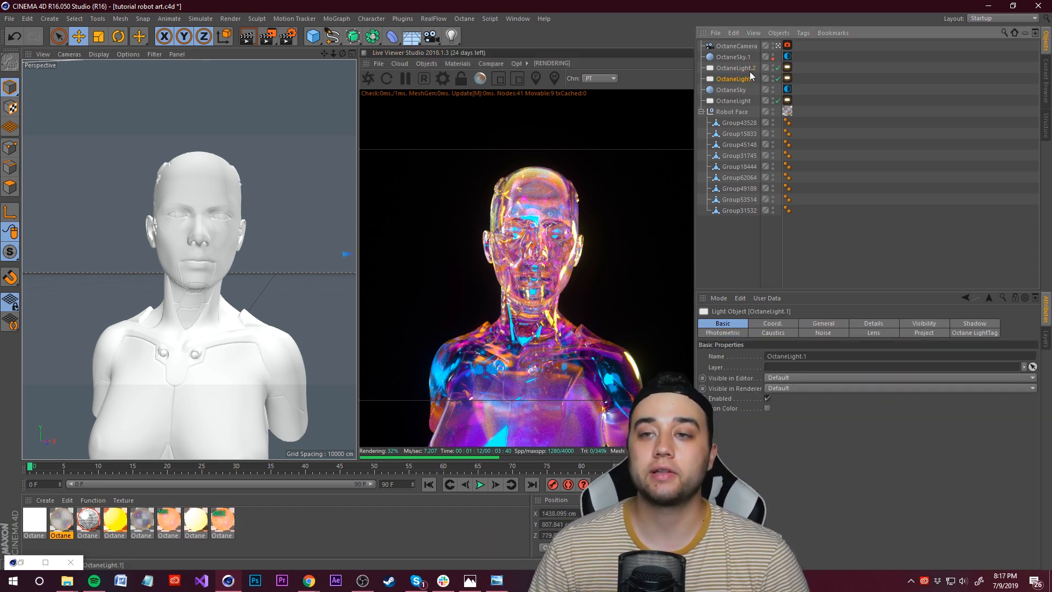
left_click(788, 79)
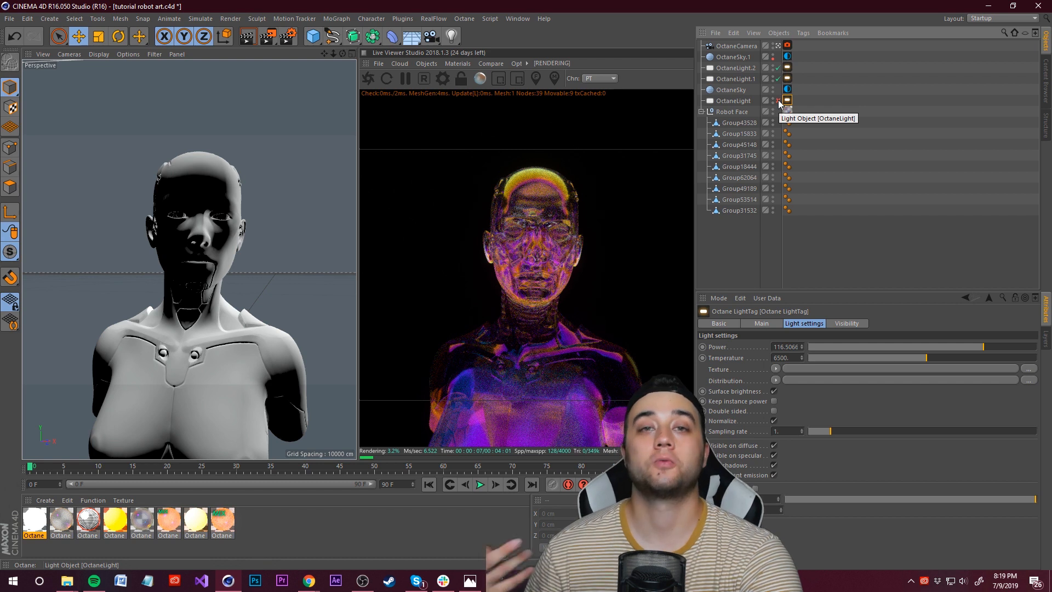
left_click(778, 100)
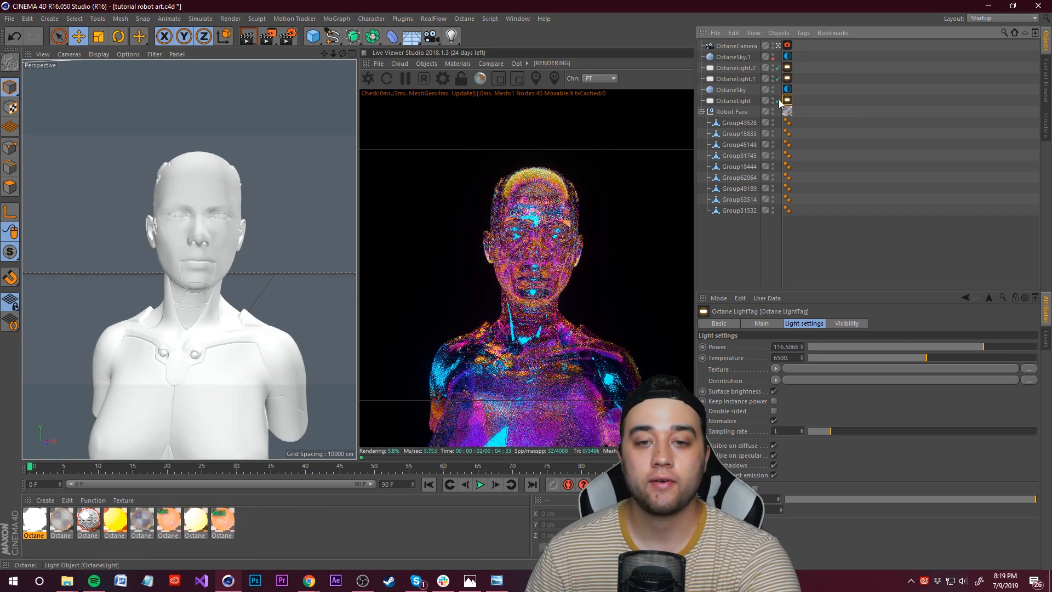
left_click(778, 101)
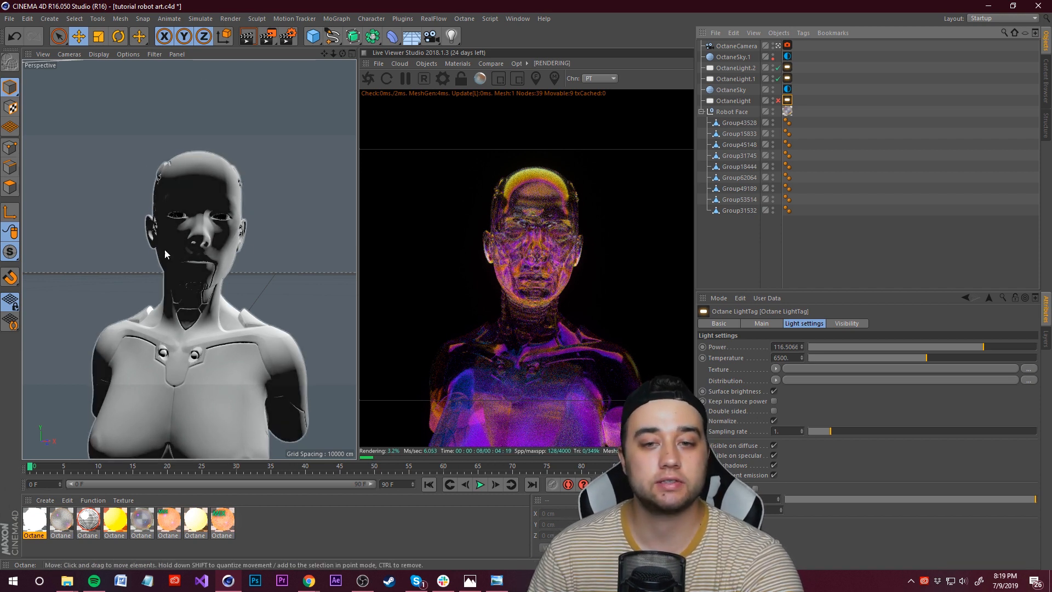
left_click(778, 101)
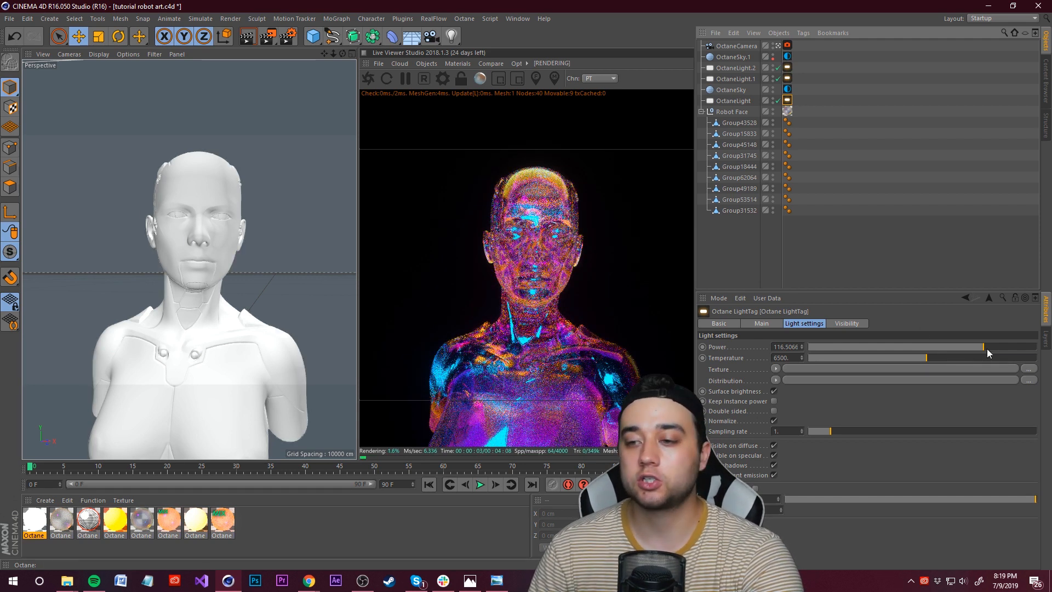
Step: Undo the last toggle and raise OctaneLight's tag power to about 887.7
key("ctrl+z")
left_click_drag(1000, 346, 1020, 346)
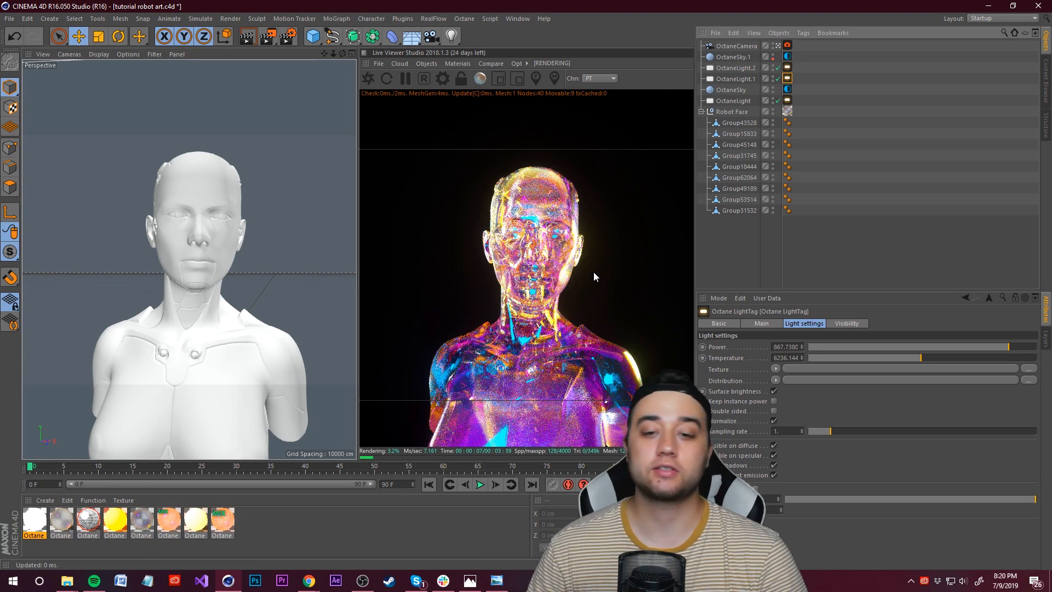
Step: Merge the steampunk_goggles FBX from the 3D OBJECTS/fbx folder into the scene with default import settings
left_click(367, 508)
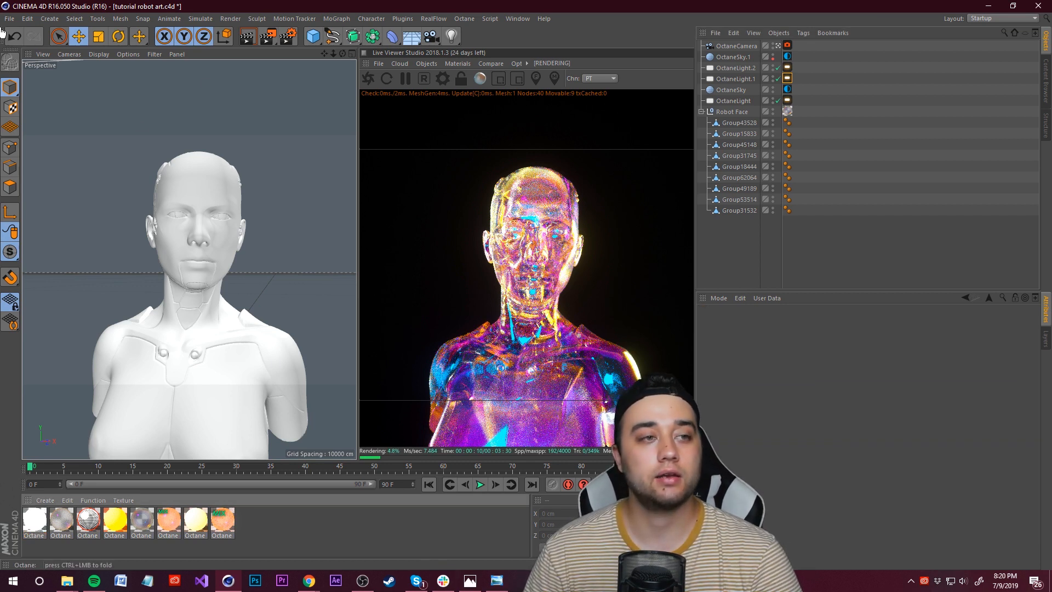
left_click(715, 33)
left_click(739, 46)
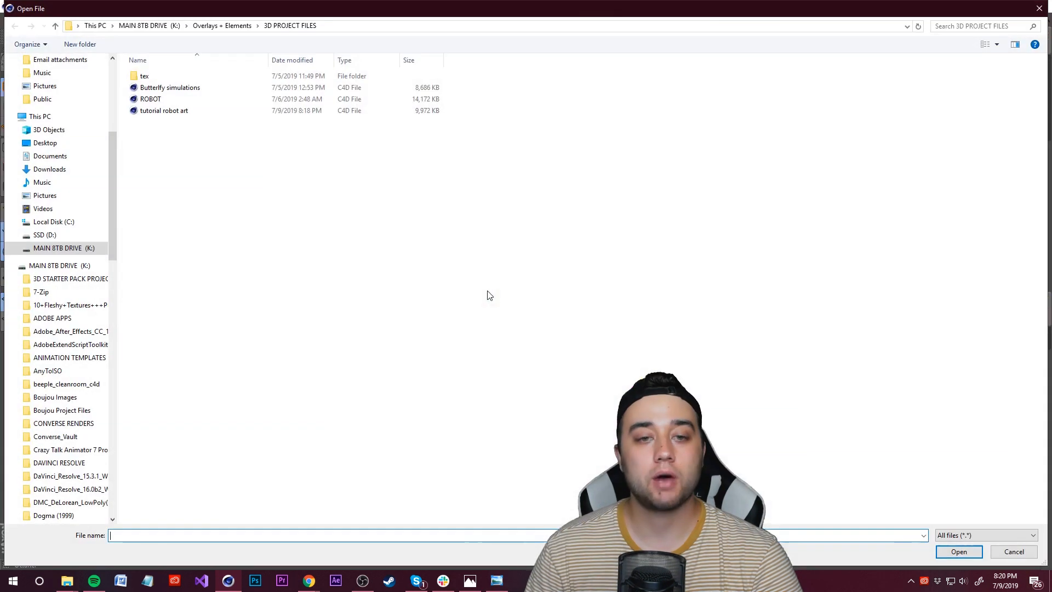
left_click(207, 30)
double_click(155, 116)
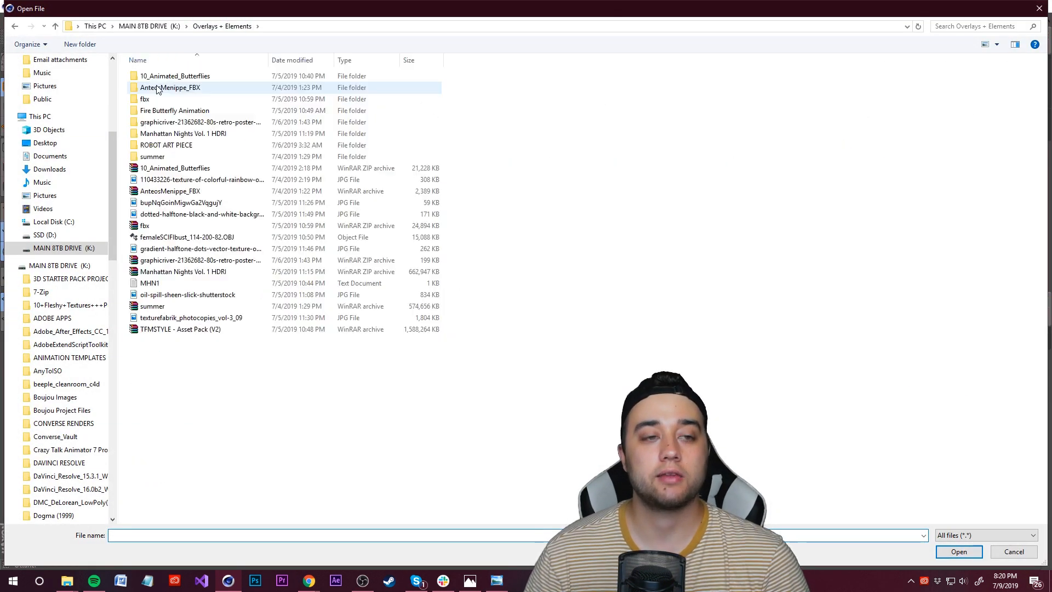
double_click(155, 99)
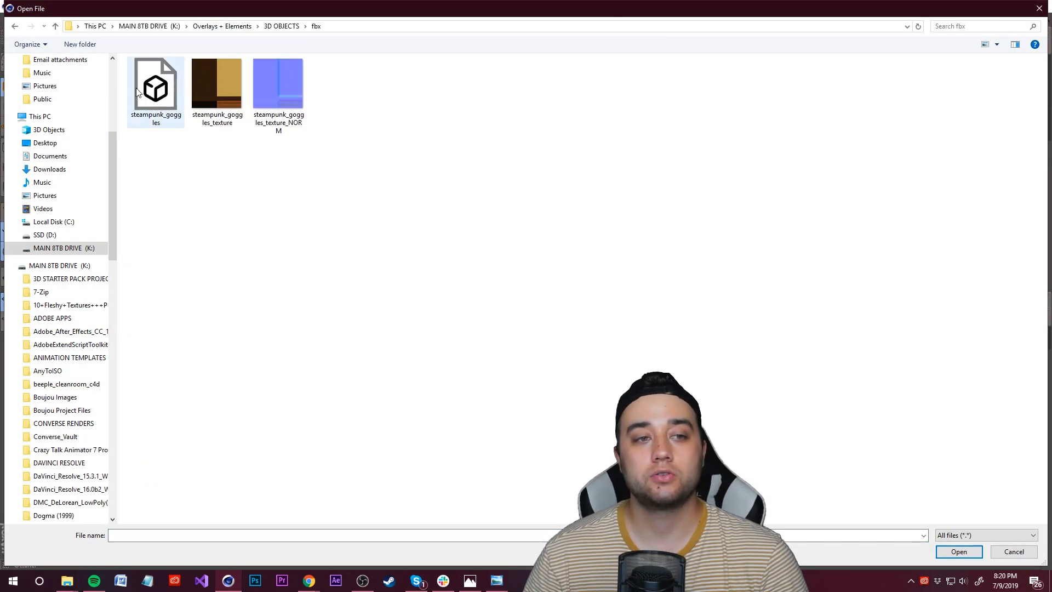
left_click(138, 89)
left_click(958, 551)
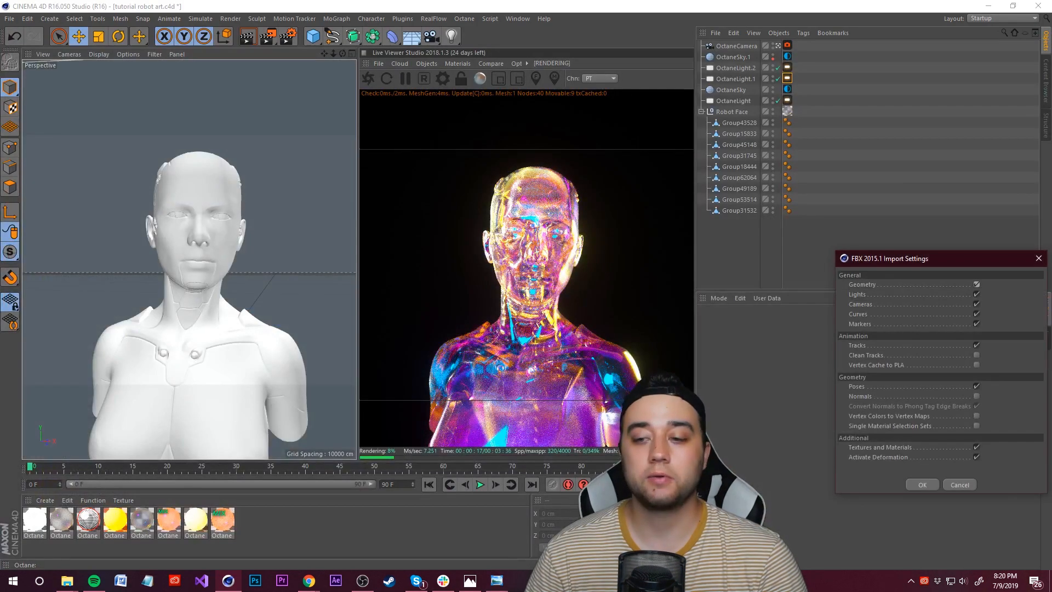
left_click(922, 486)
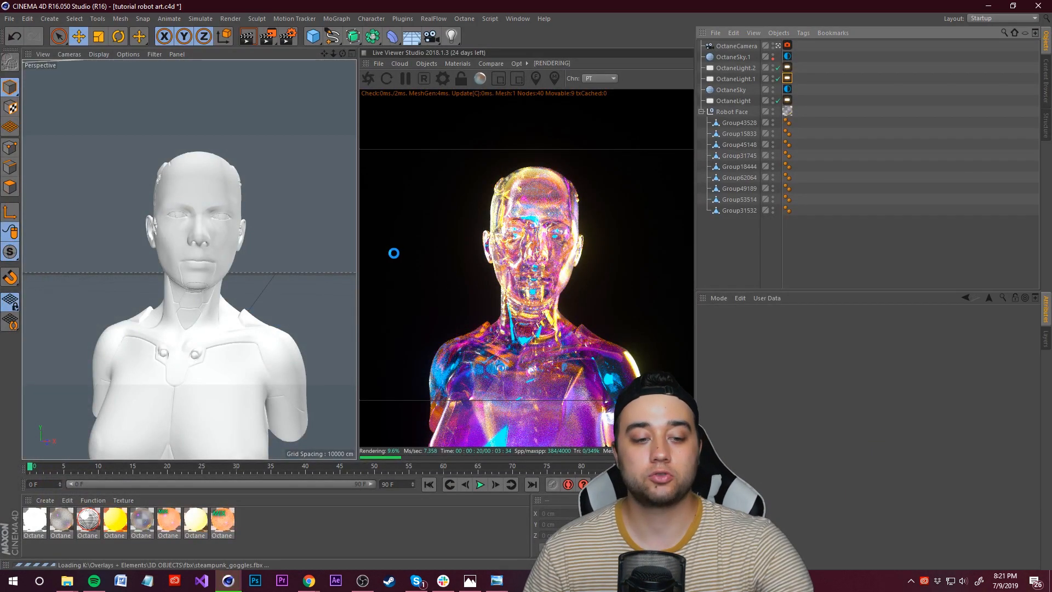
Step: Select the goggles and save the project
left_click(368, 324)
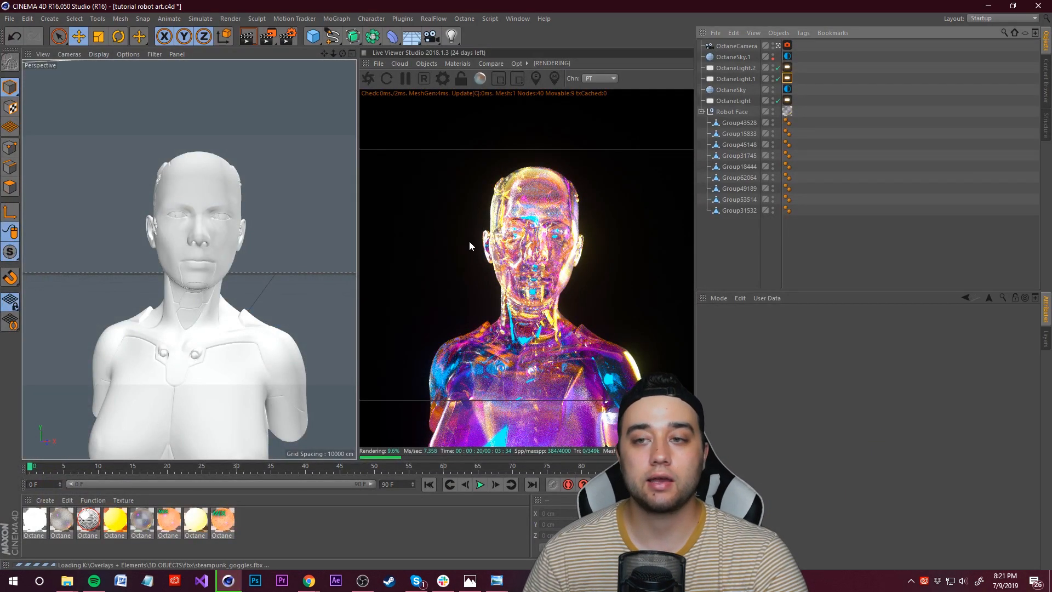
left_click(751, 90)
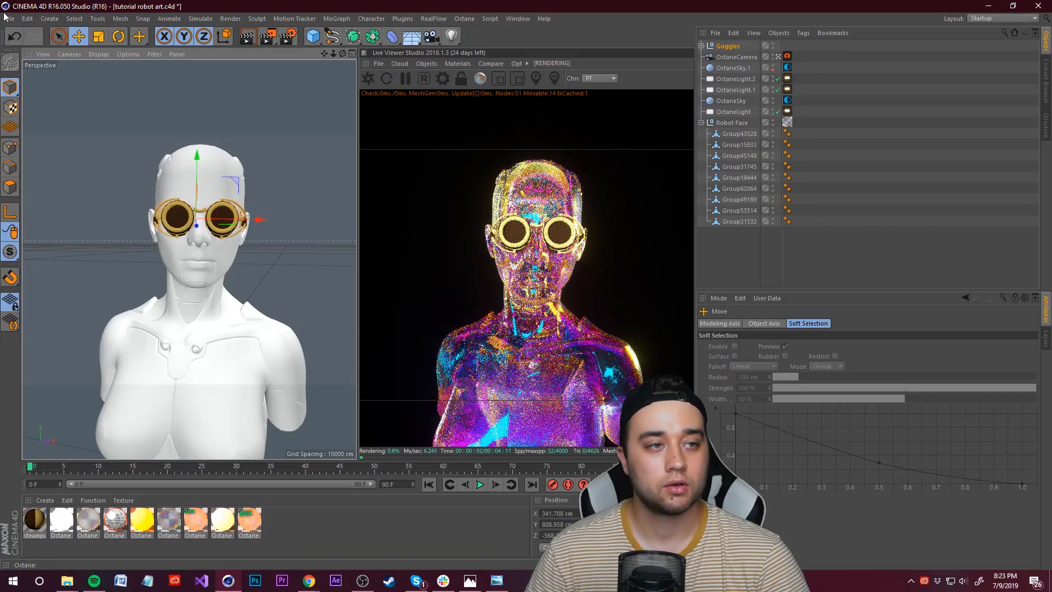
left_click(10, 18)
left_click(54, 144)
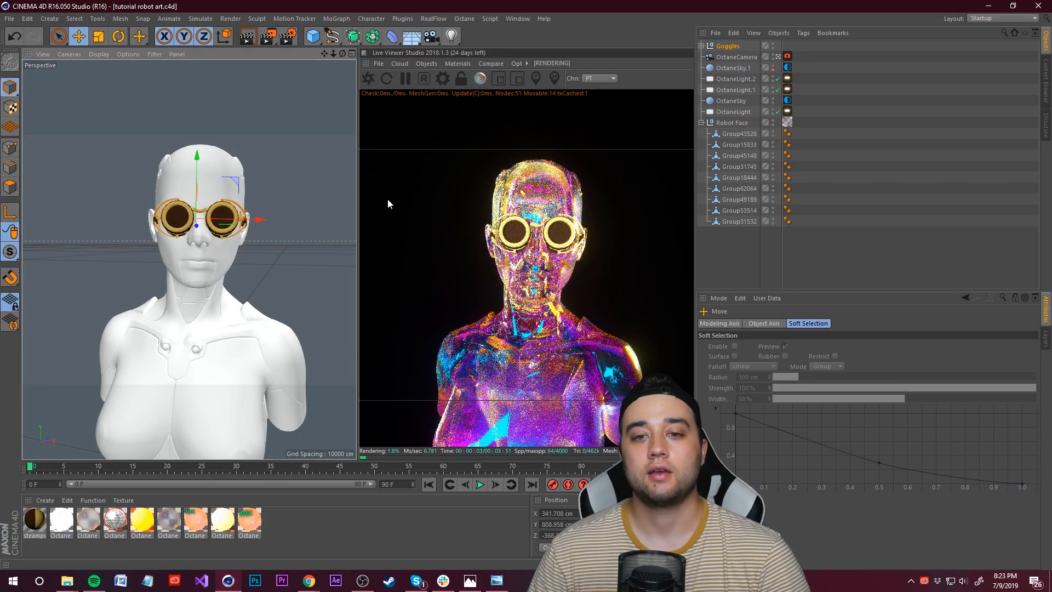
Step: Copy and paste the glass Octane material to create a duplicate
left_click(340, 521)
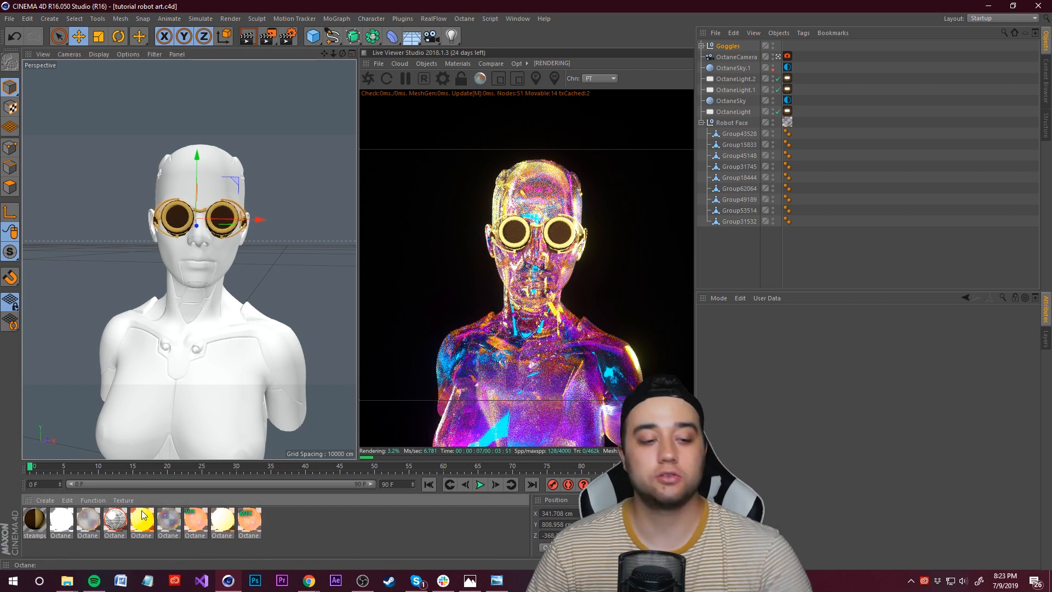
left_click(90, 523)
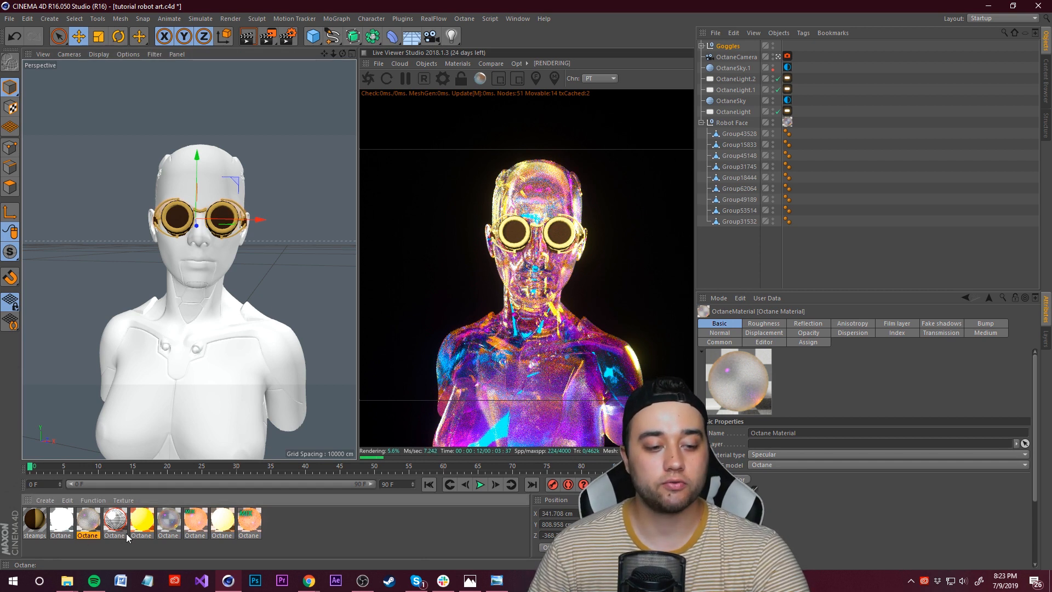
key("ctrl+v")
double_click(37, 523)
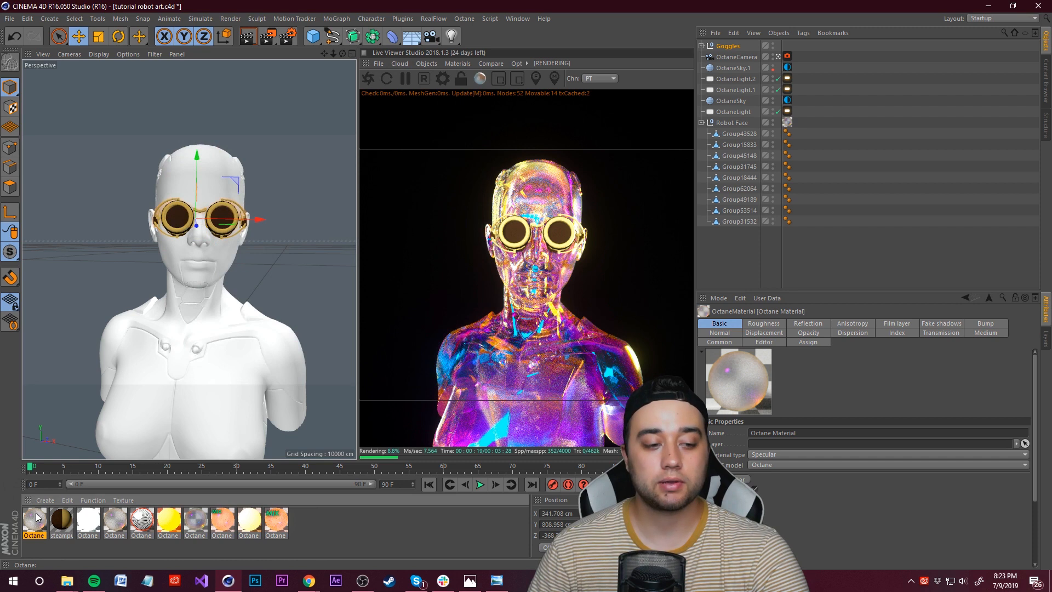
left_click_drag(38, 524, 560, 233)
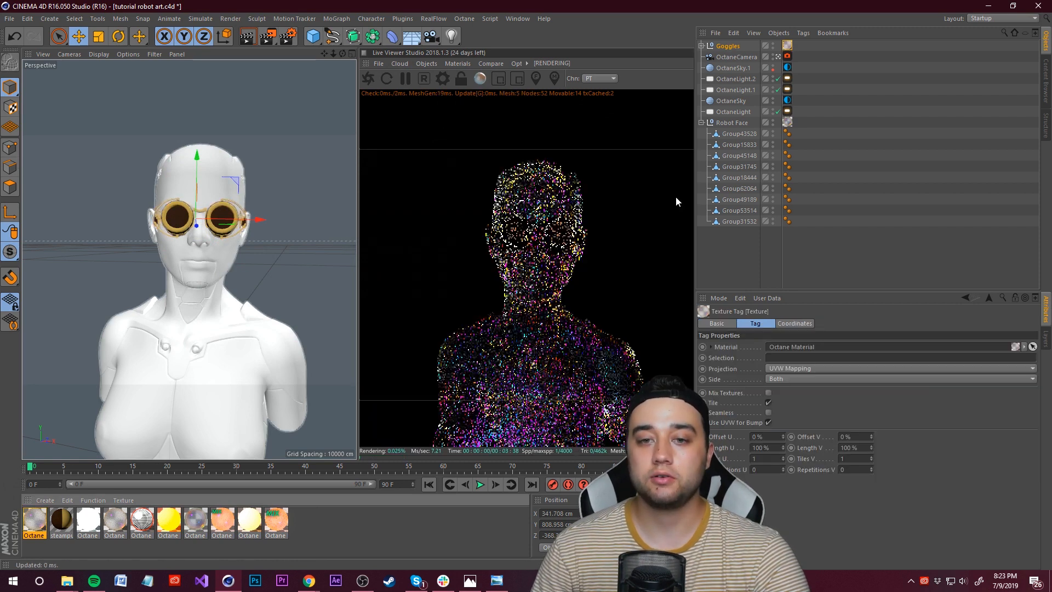
left_click(701, 46)
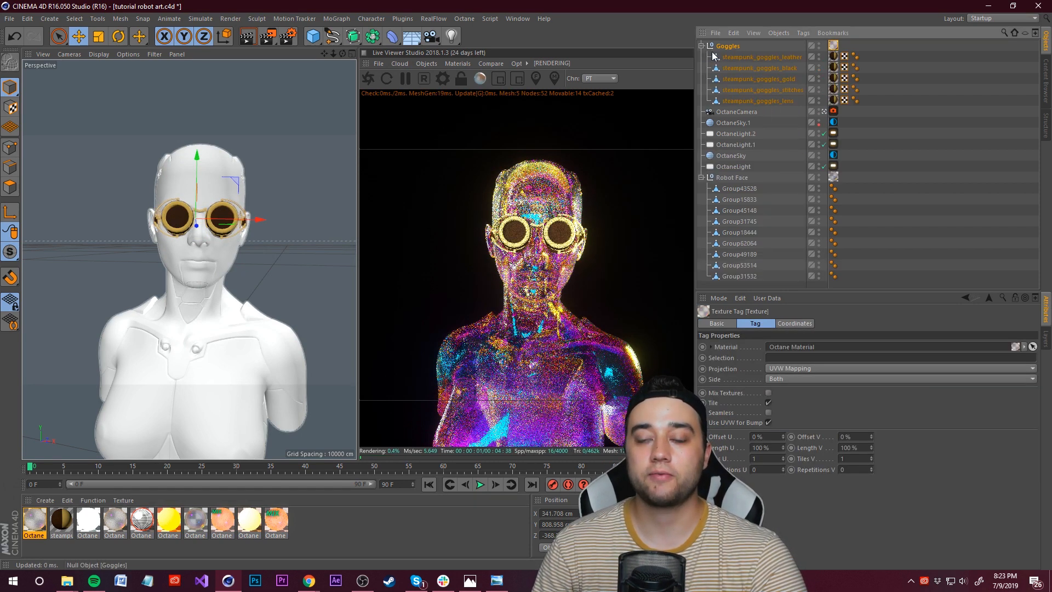
key("Delete")
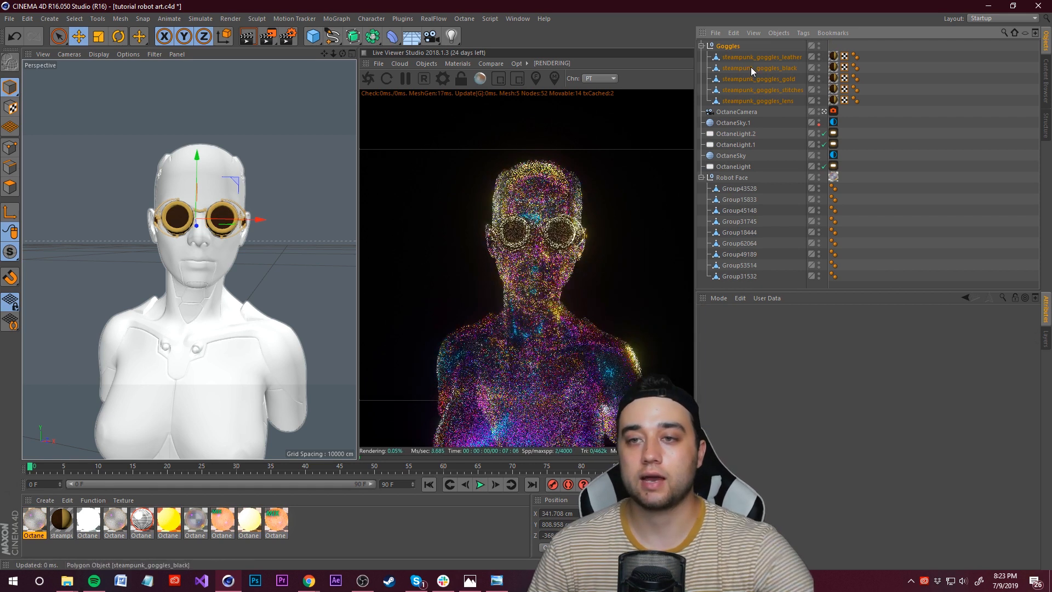
Step: Select all five steampunk goggle parts and apply the duplicated Octane material to them
left_click(747, 59)
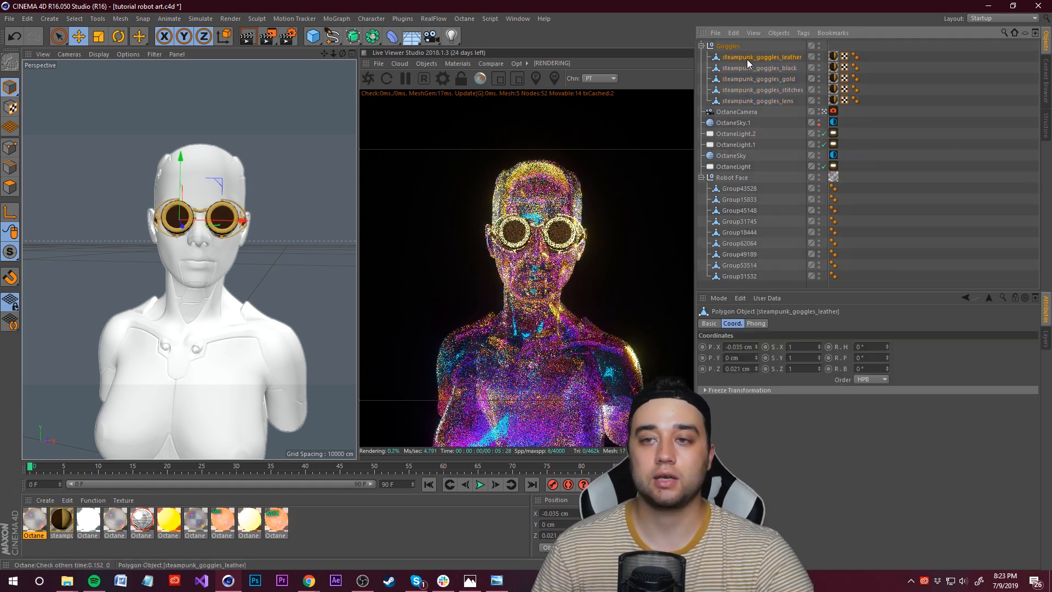
left_click(762, 101, "shift")
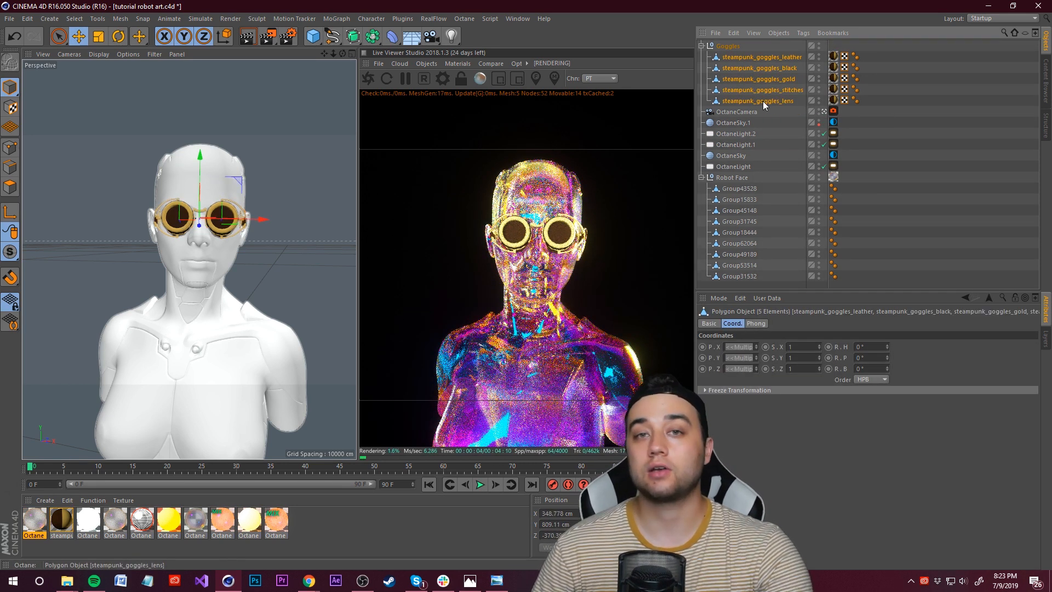
right_click(41, 527)
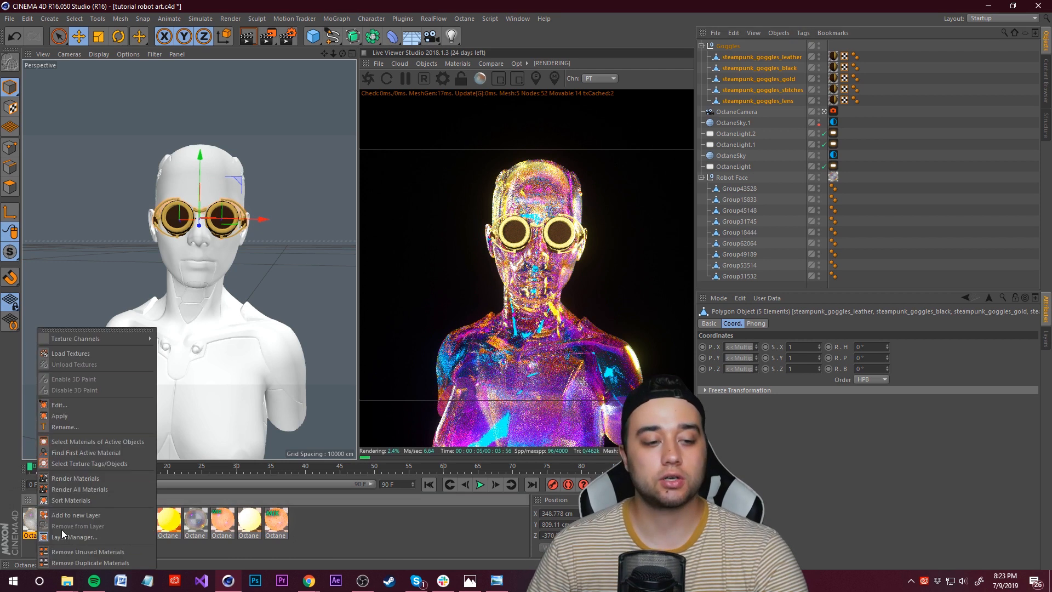
left_click(71, 417)
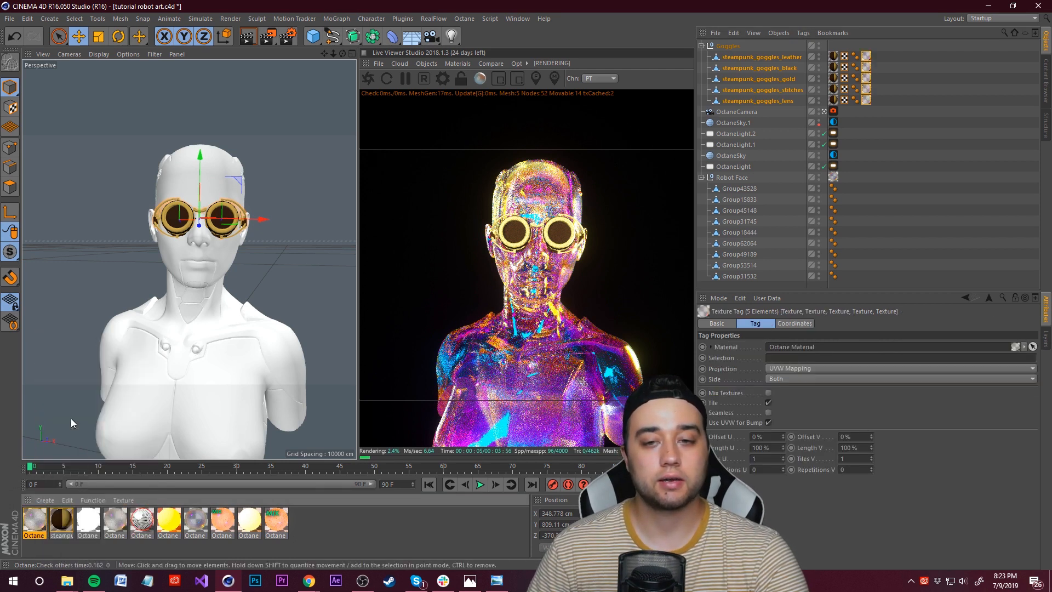
left_click(377, 551)
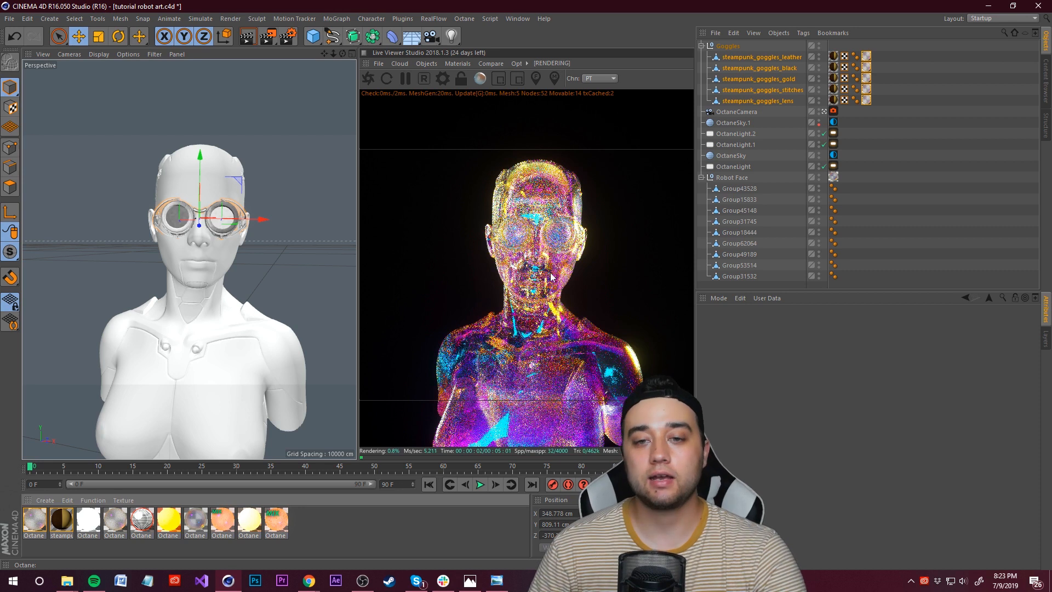
Step: Open the goggles' Octane material and raise its roughness float to about 0.23
double_click(35, 520)
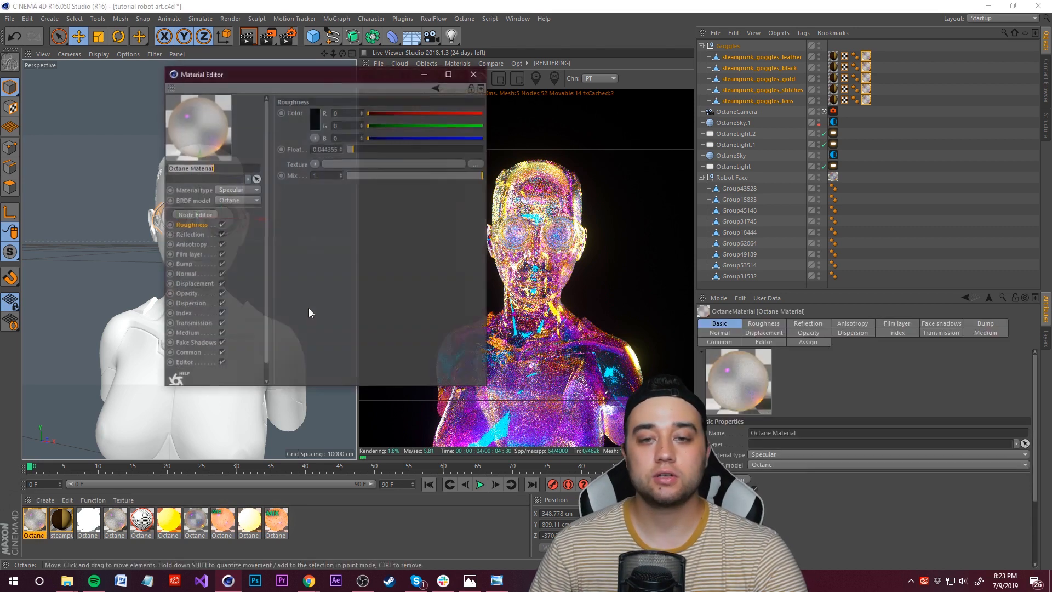
left_click_drag(259, 80, 146, 88)
left_click(268, 241)
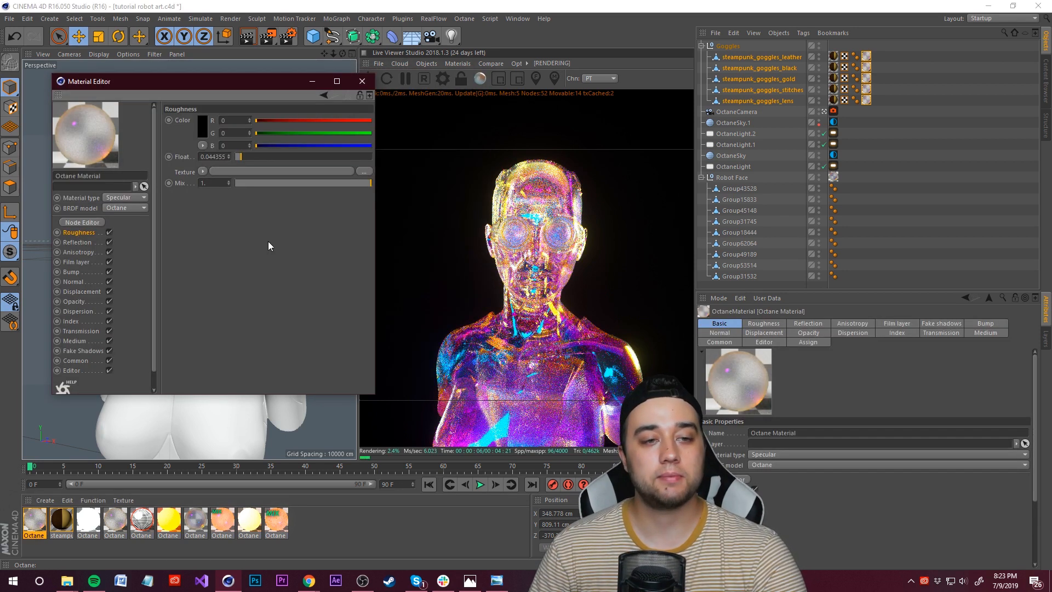
left_click_drag(245, 157, 267, 157)
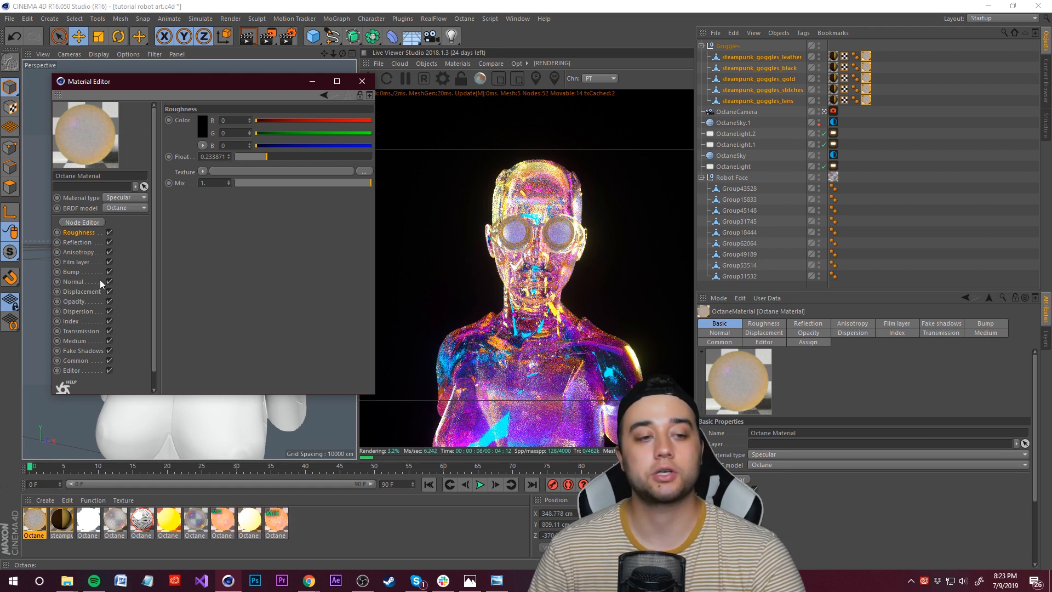
Step: Adjust the film layer setting of the goggles' Octane material
left_click(82, 292)
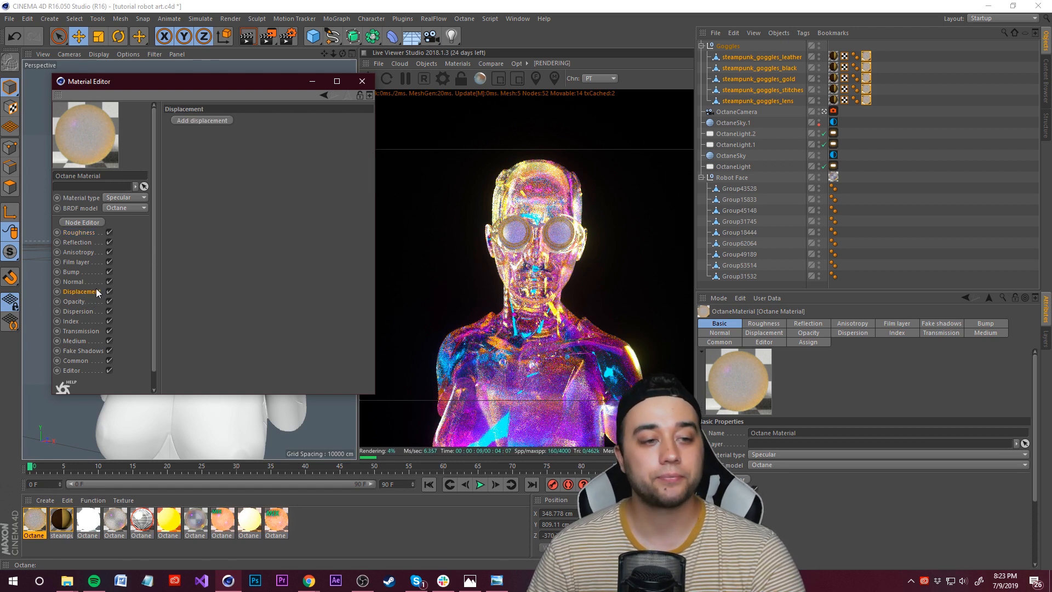
left_click(76, 262)
mouse_move(250, 188)
left_mouse_down()
mouse_move(265, 189)
mouse_move(241, 191)
left_mouse_up()
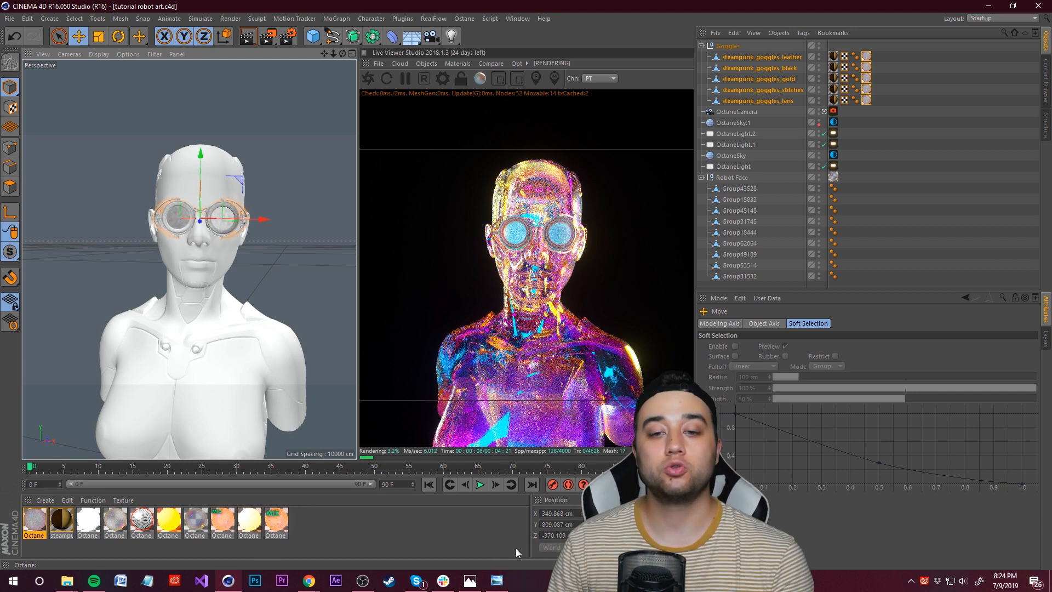
left_click(423, 531)
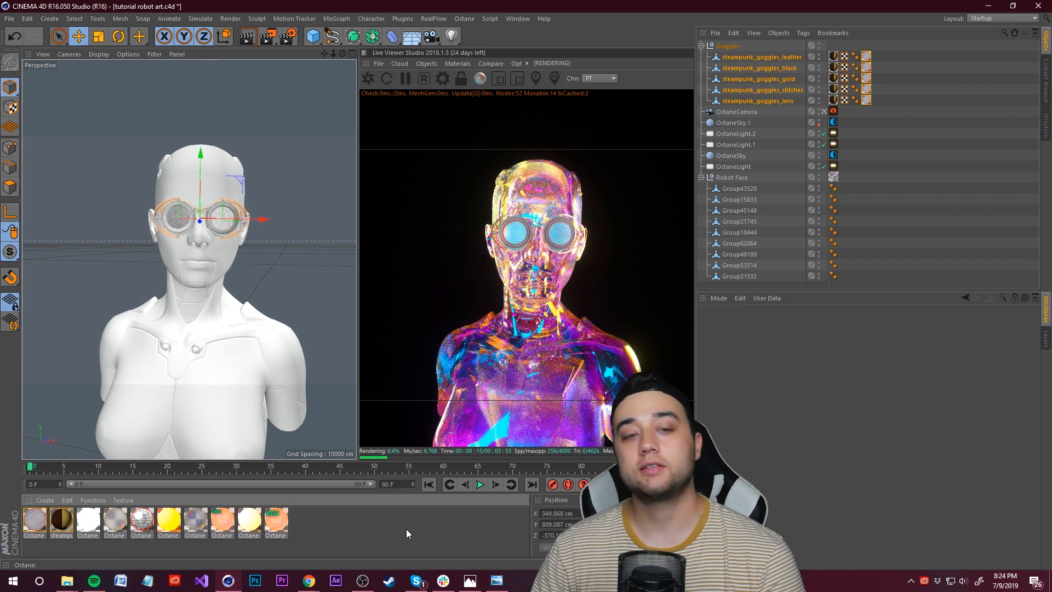
Step: Open another Octane material and examine its roughness and film layer settings
double_click(195, 523)
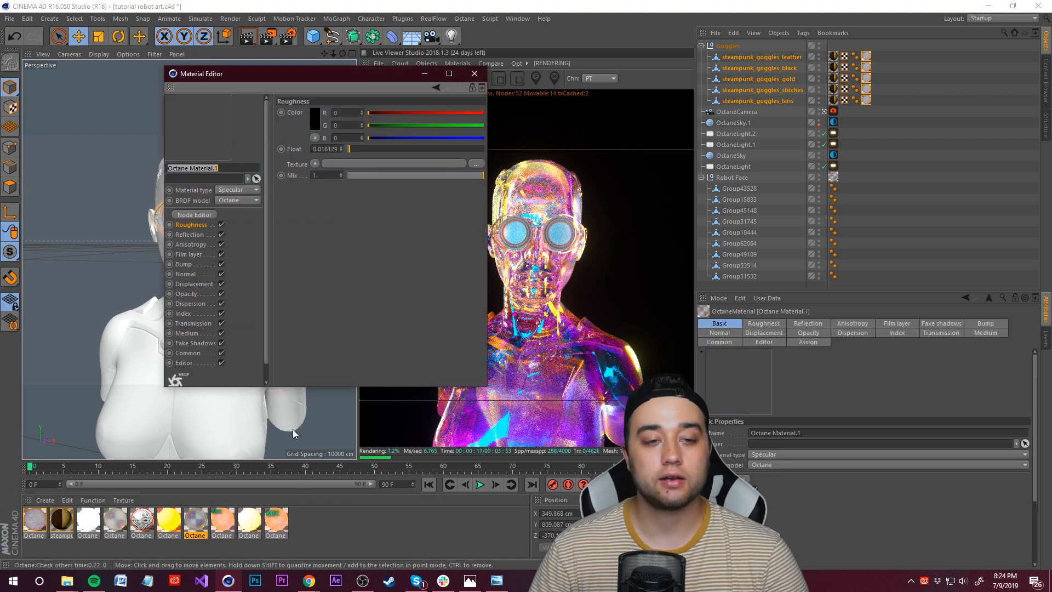
left_click(206, 223)
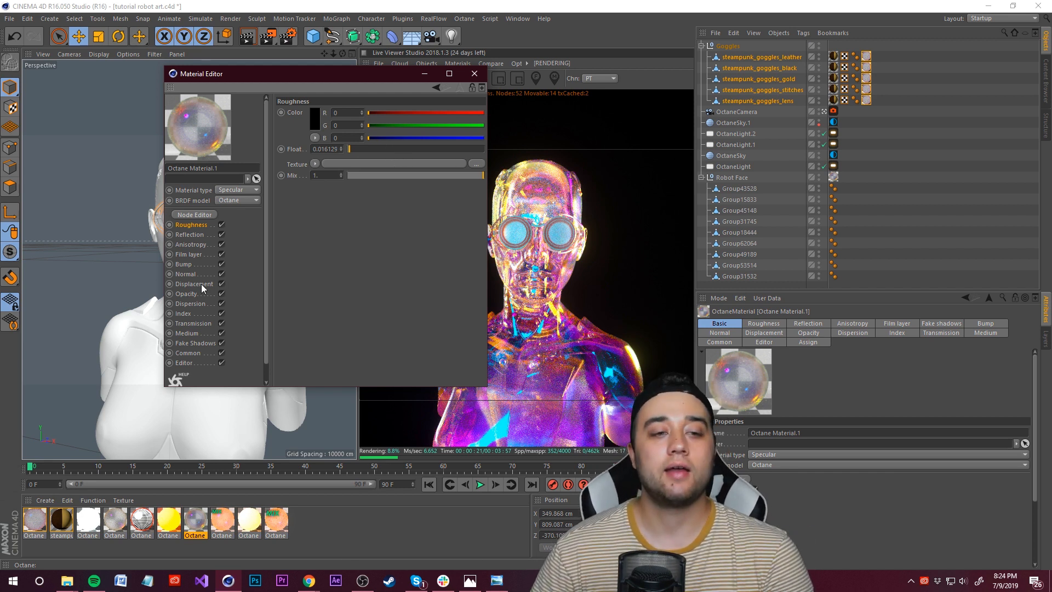
left_click(187, 254)
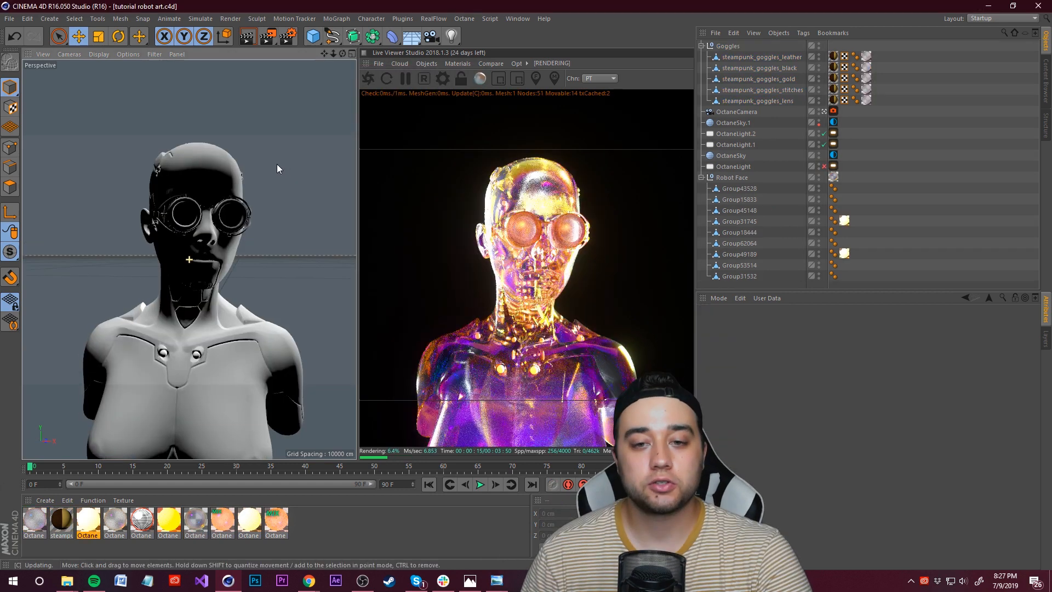
Step: Set the render output width and height to 1800 by 1800 pixels
left_click_drag(272, 166, 282, 166, "alt")
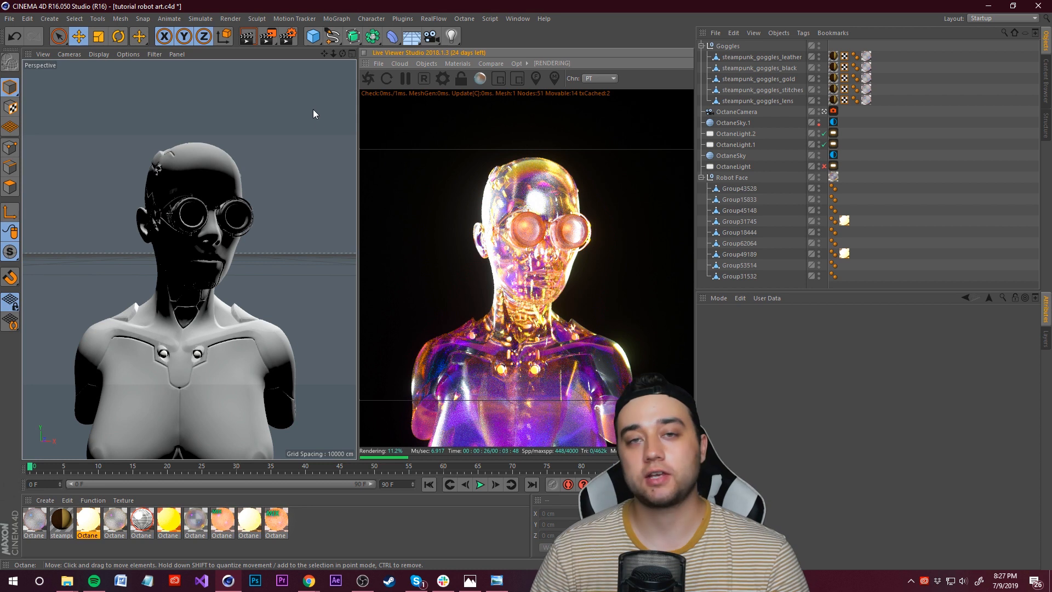
left_click(287, 36)
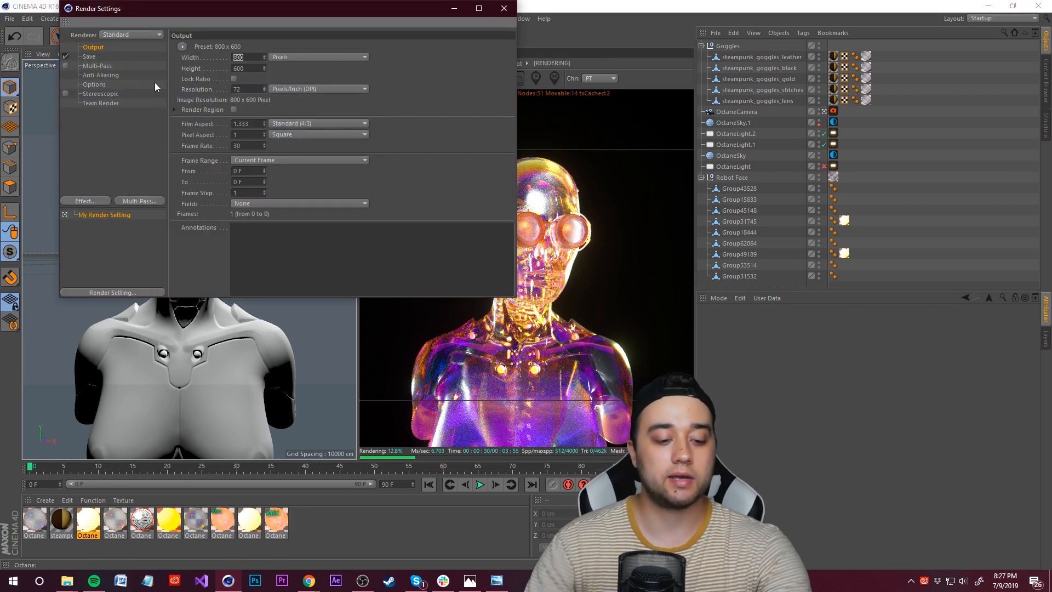
type("1800")
key("Tab")
type("1800")
key("Return")
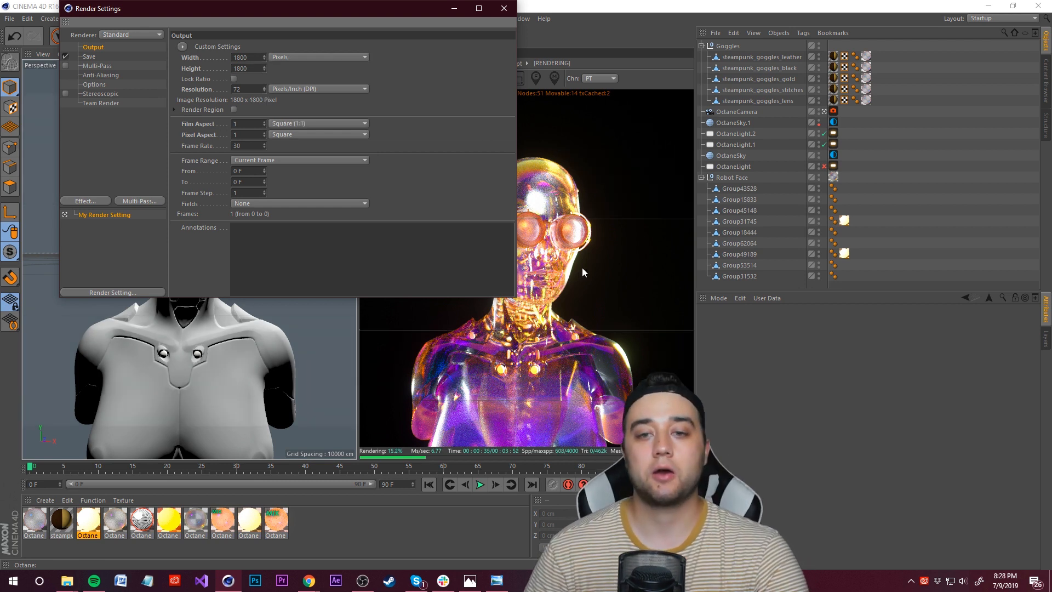
left_click(510, 6)
key("ctrl+b")
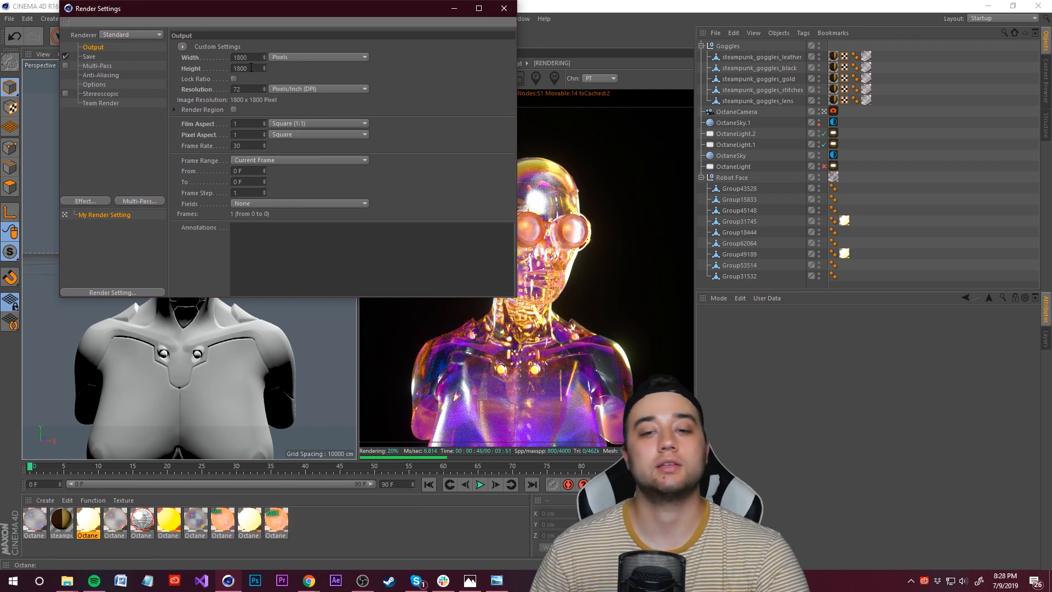
left_click(503, 7)
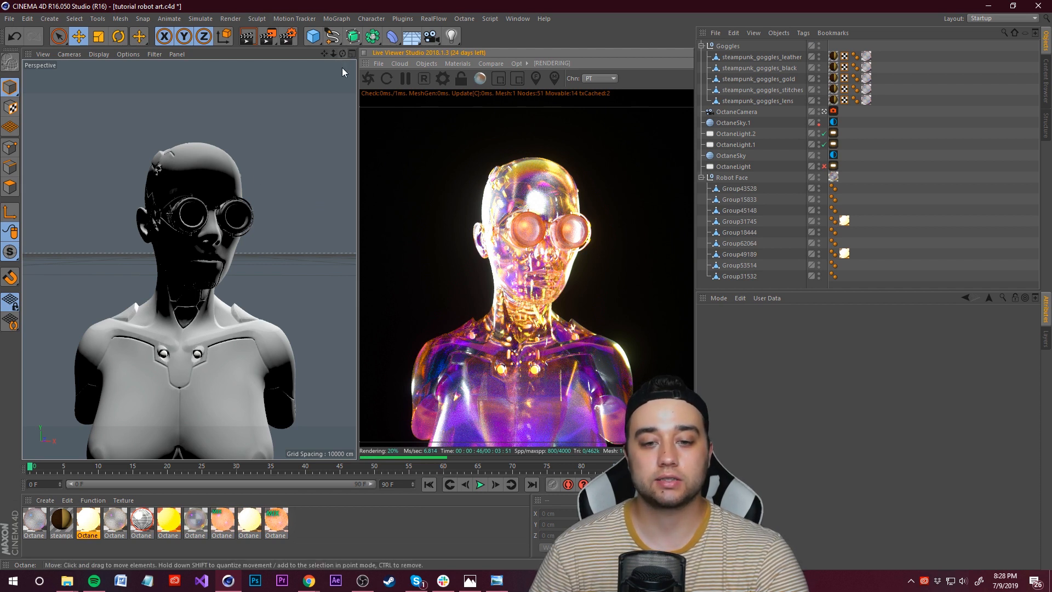
key("ctrl+b")
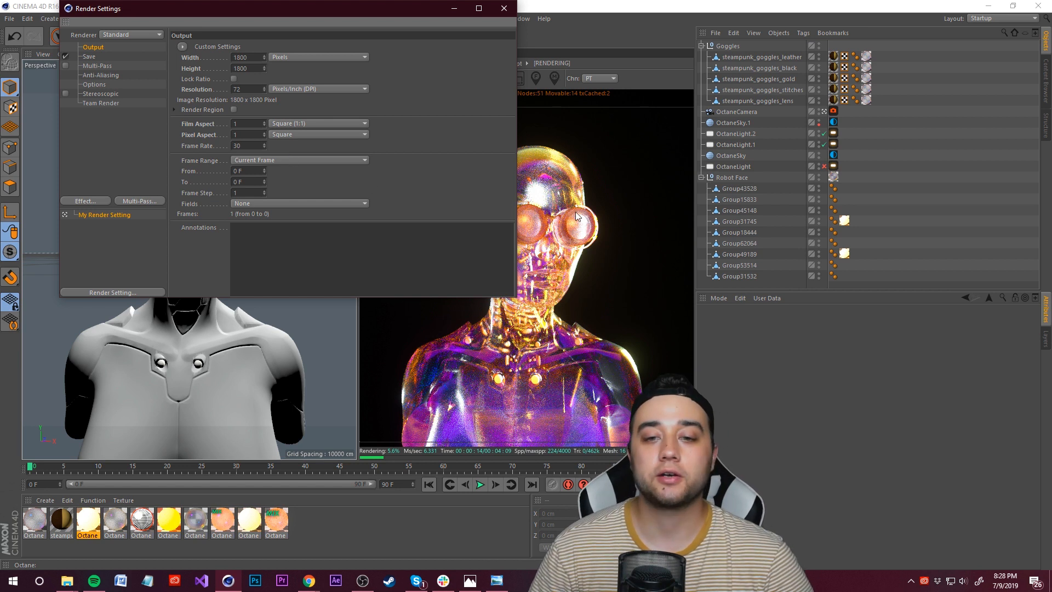
Step: Set the render's save file to 3 in the 3D OBJECTS/ROBOT ART PIECE folder
left_click(89, 57)
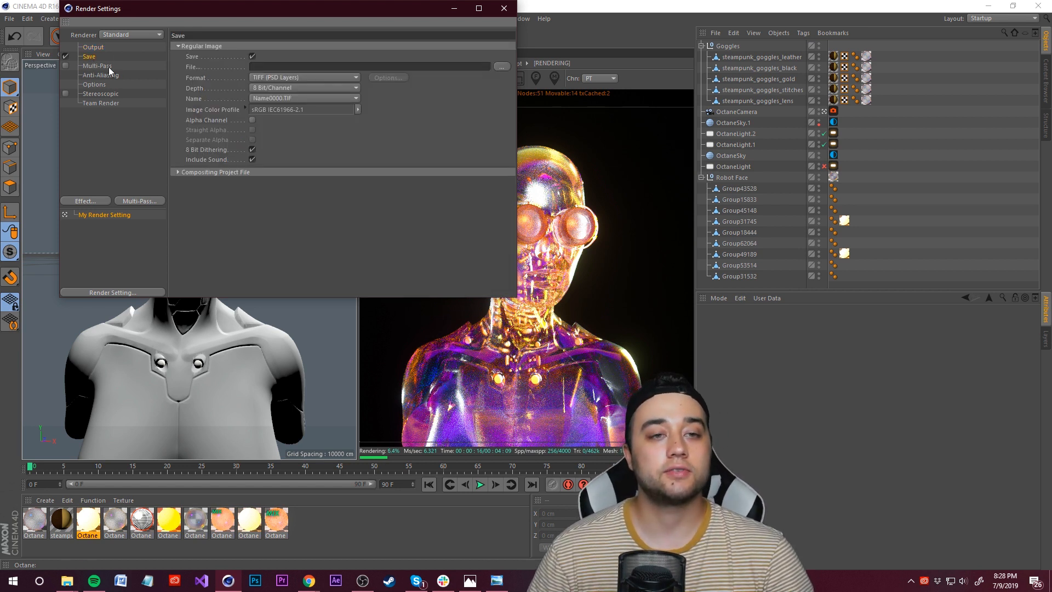
left_click(304, 77)
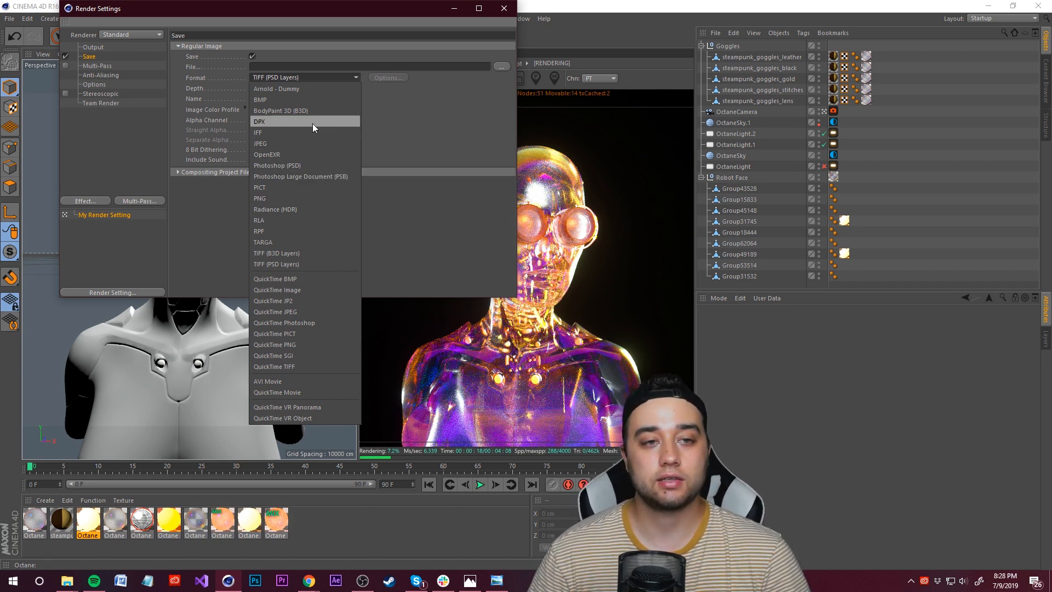
left_click(277, 72)
left_click(501, 66)
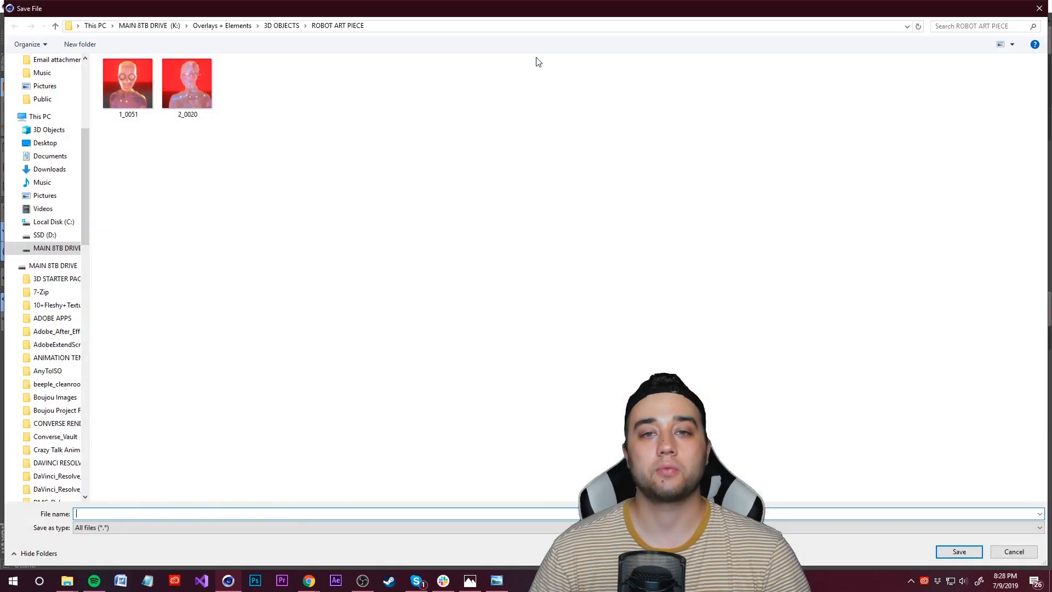
left_click(1012, 551)
left_click(500, 66)
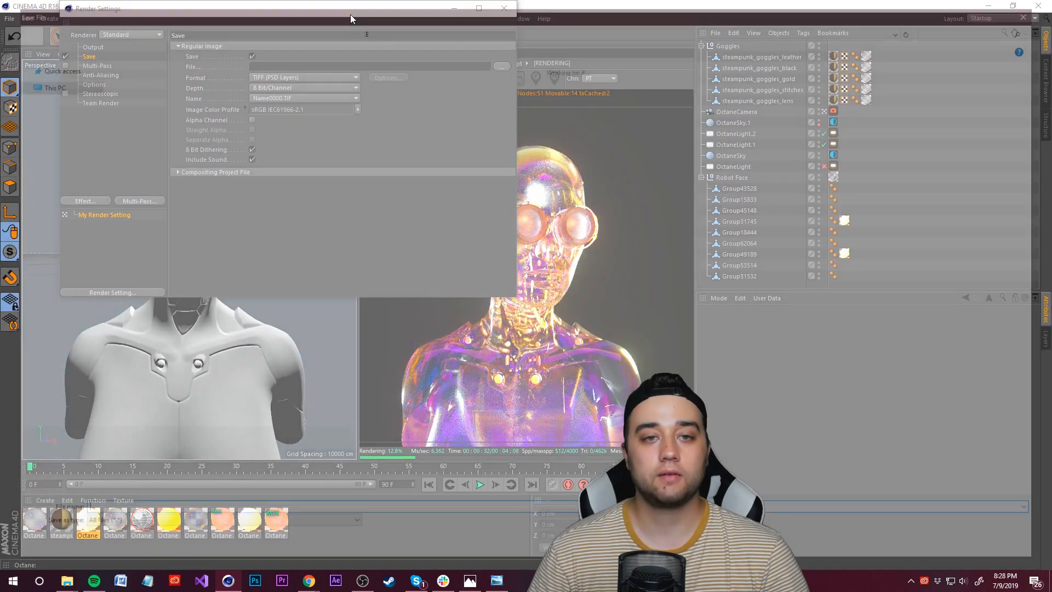
left_click(283, 26)
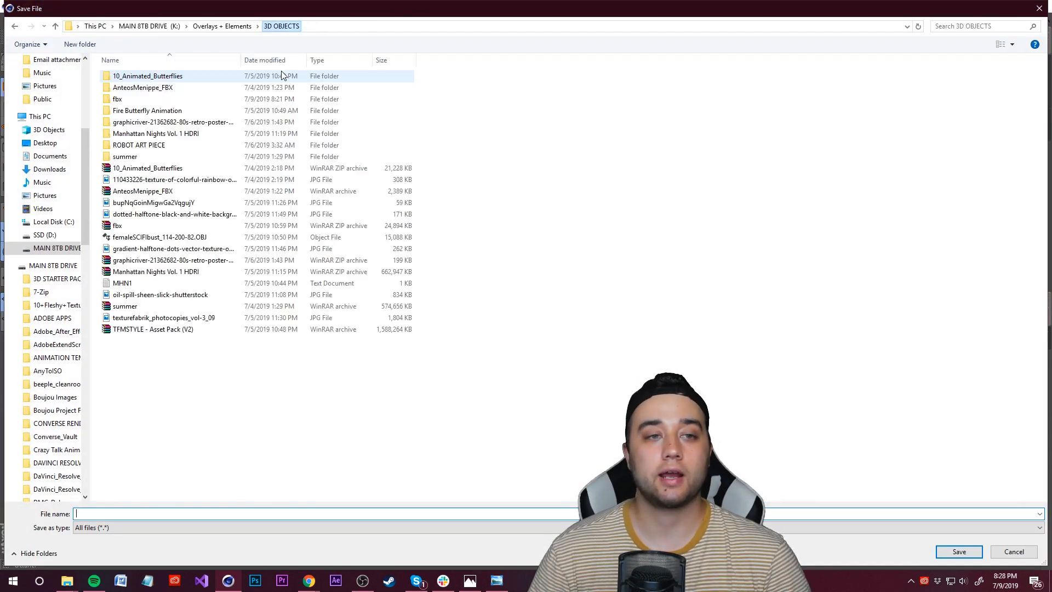
double_click(125, 147)
right_click(160, 167)
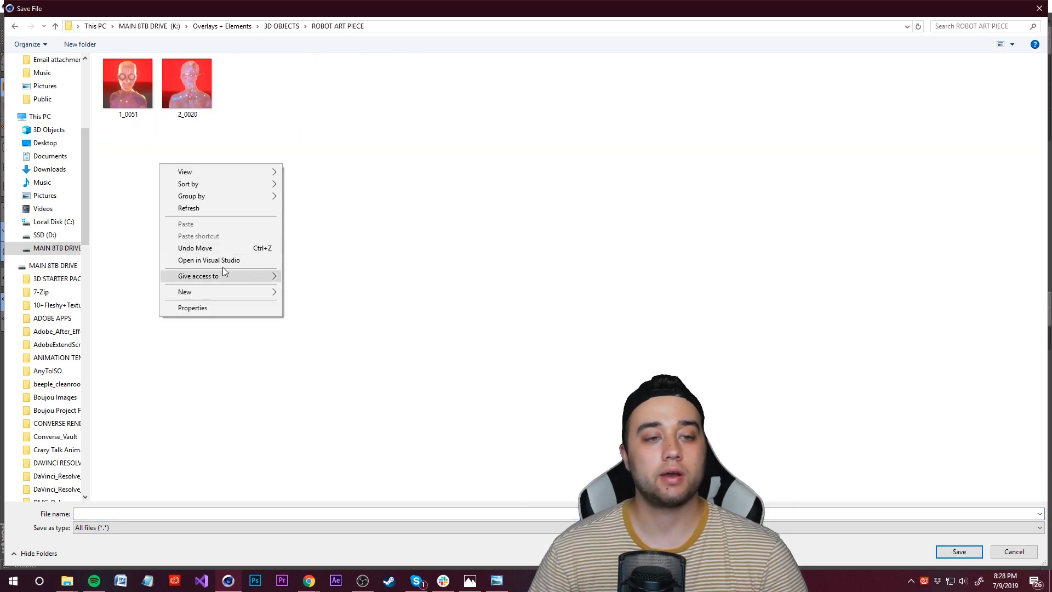
left_click(271, 149)
left_click(103, 513)
type("3")
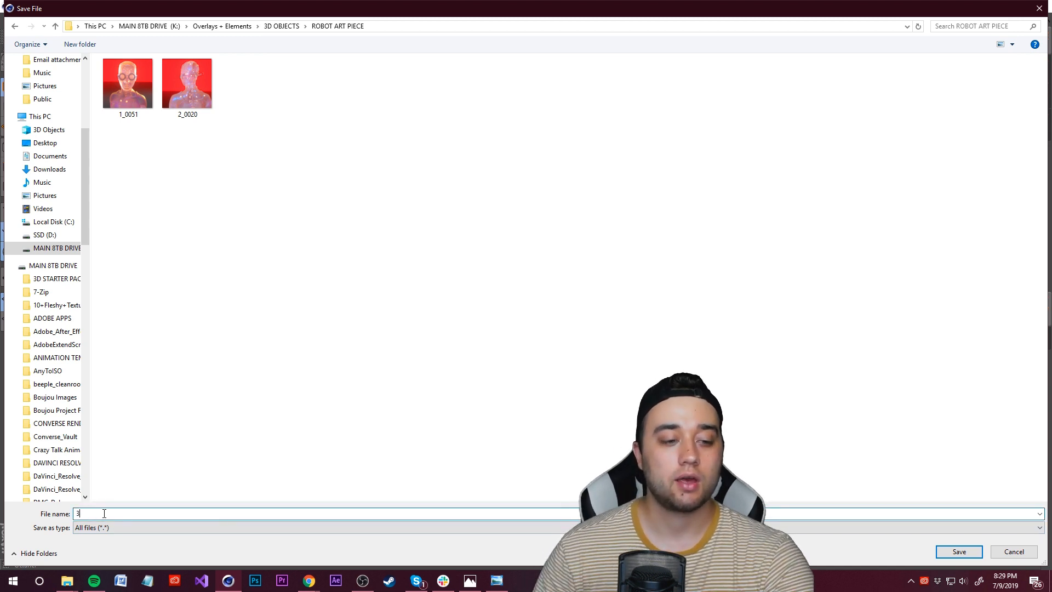
left_click(959, 551)
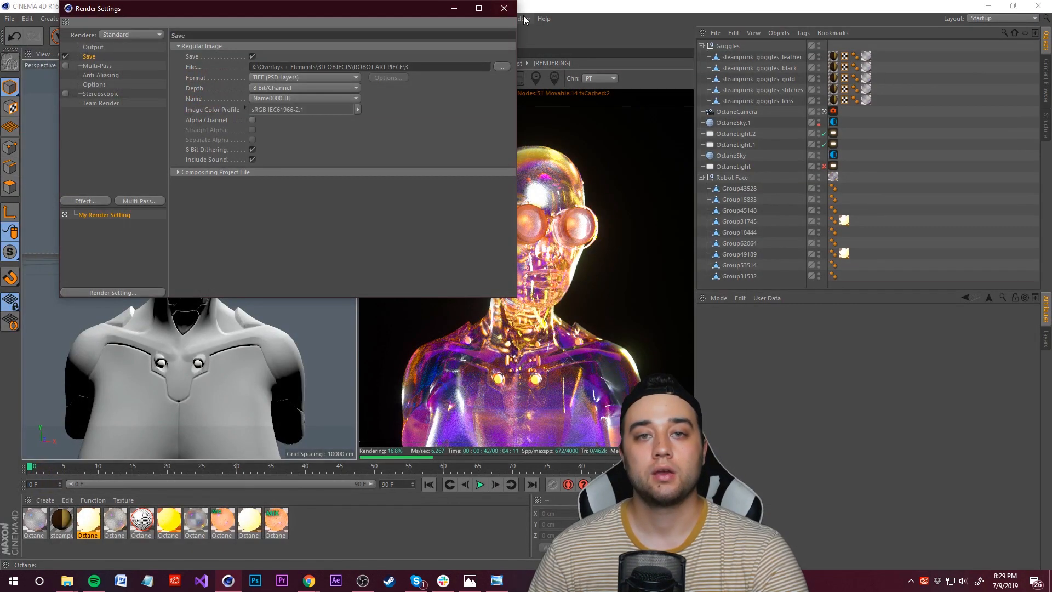
Step: Close the render settings and save the project
left_click(504, 8)
left_click(9, 18)
left_click(33, 107)
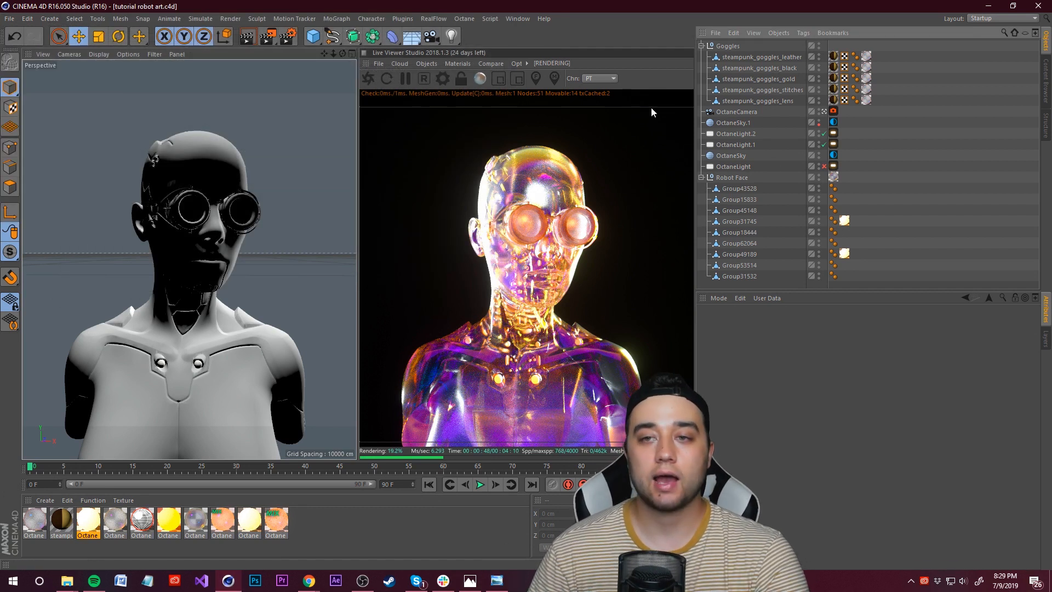
Step: Add a new Octane HDRI Environment to the scene
left_click(701, 45)
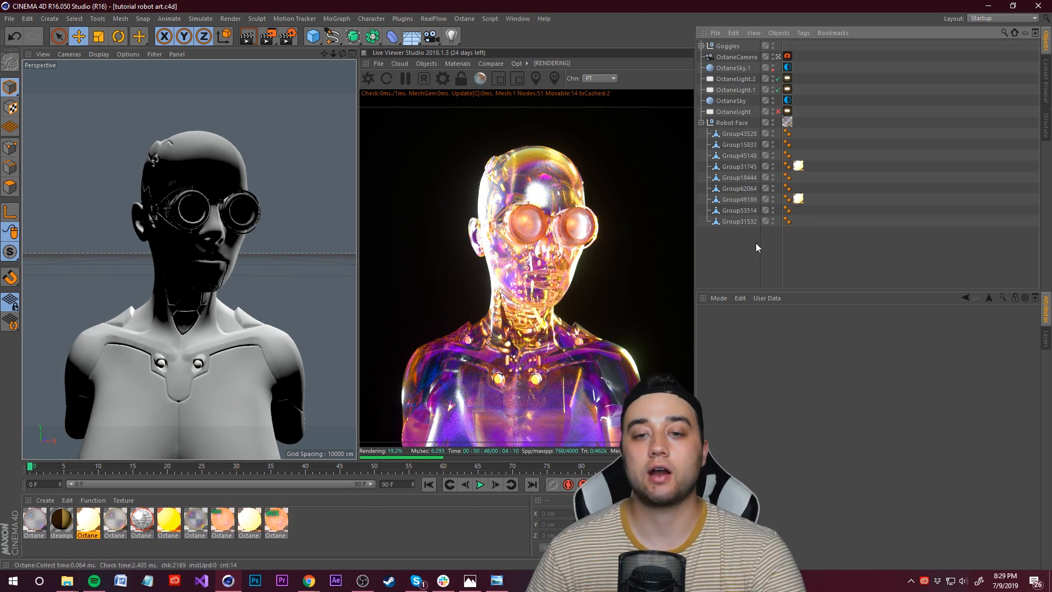
left_click(787, 100)
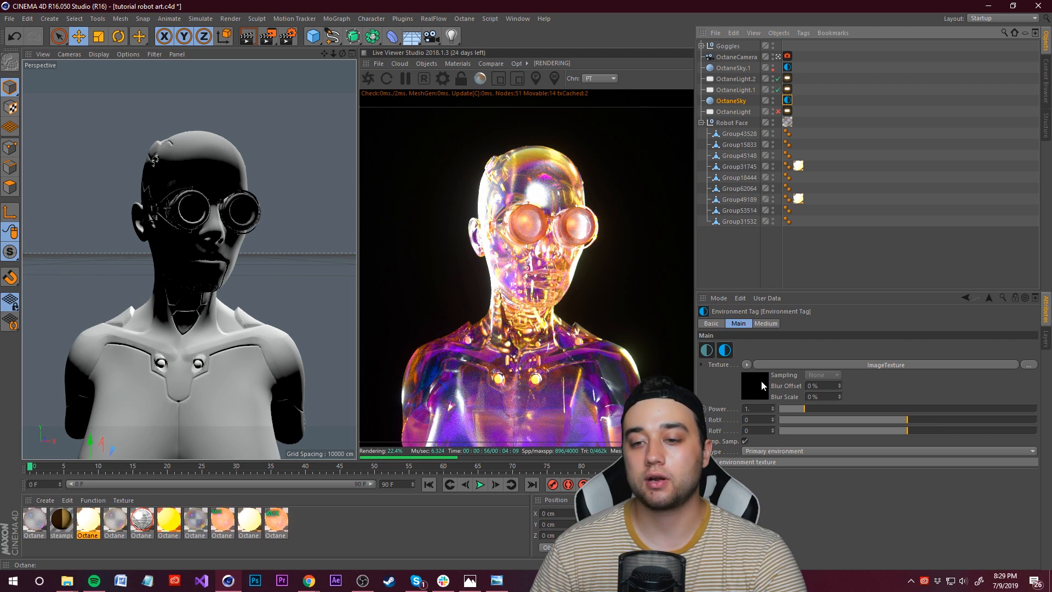
left_click(746, 241)
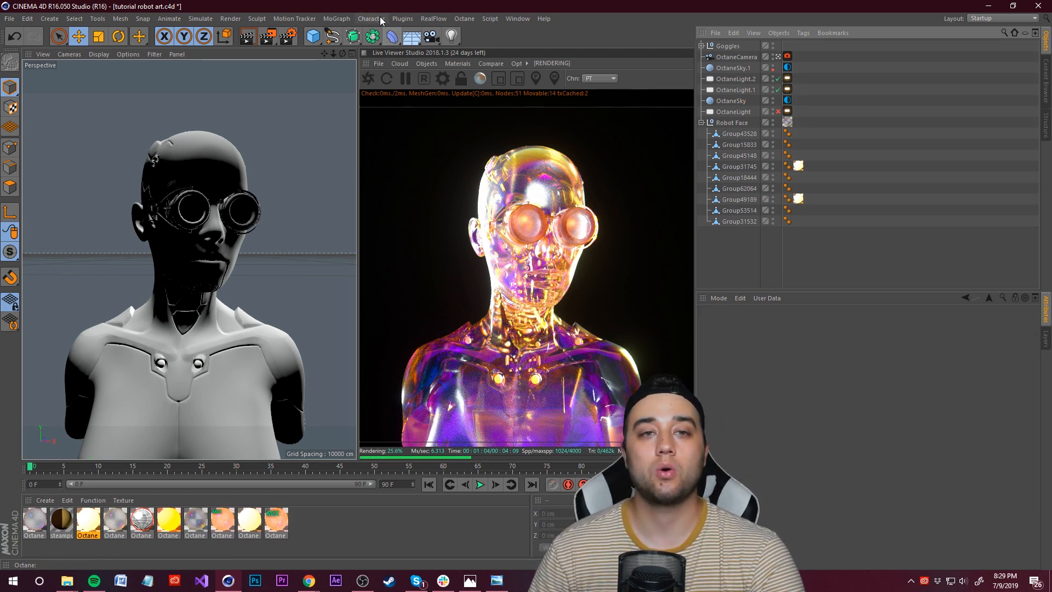
left_click(433, 63)
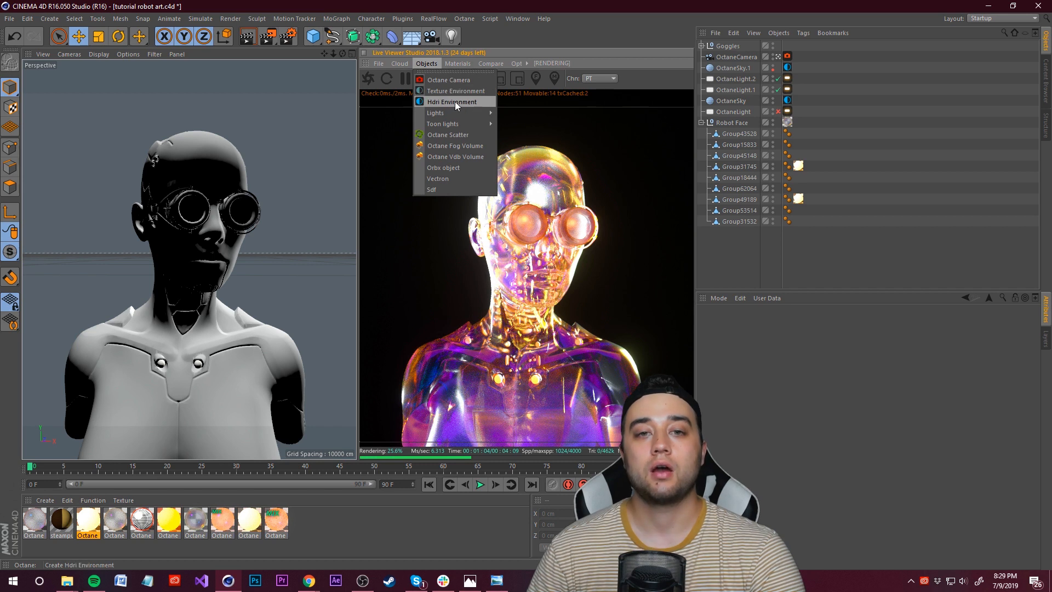
left_click(454, 102)
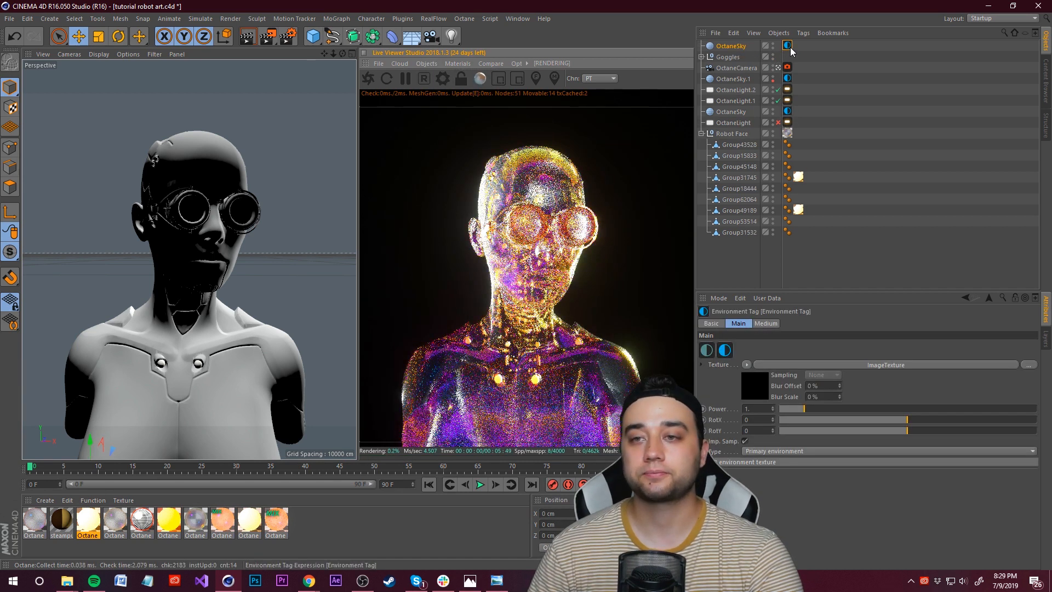
Step: Load the TIMES_SQUARE_3 HDRI from Manhattan Nights Vol. 1/HDRIs as the environment's image texture
left_click(825, 365)
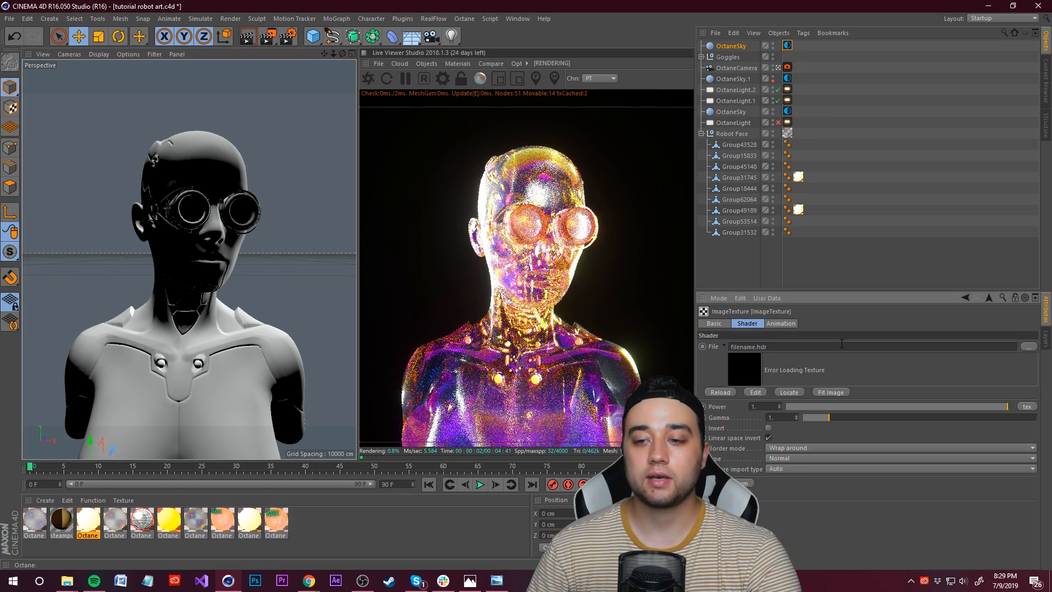
left_click(1032, 348)
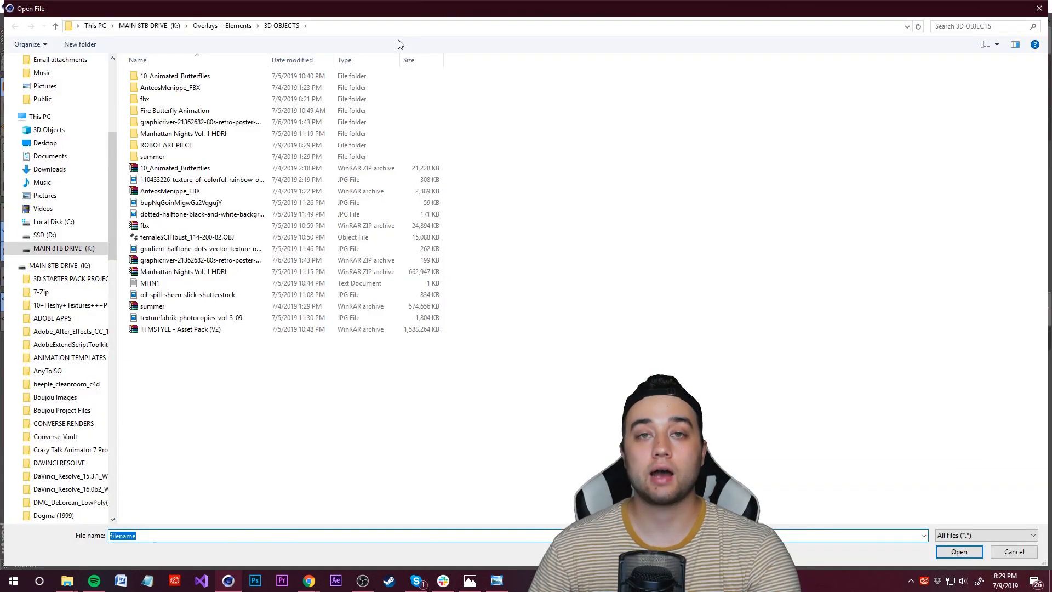
double_click(175, 133)
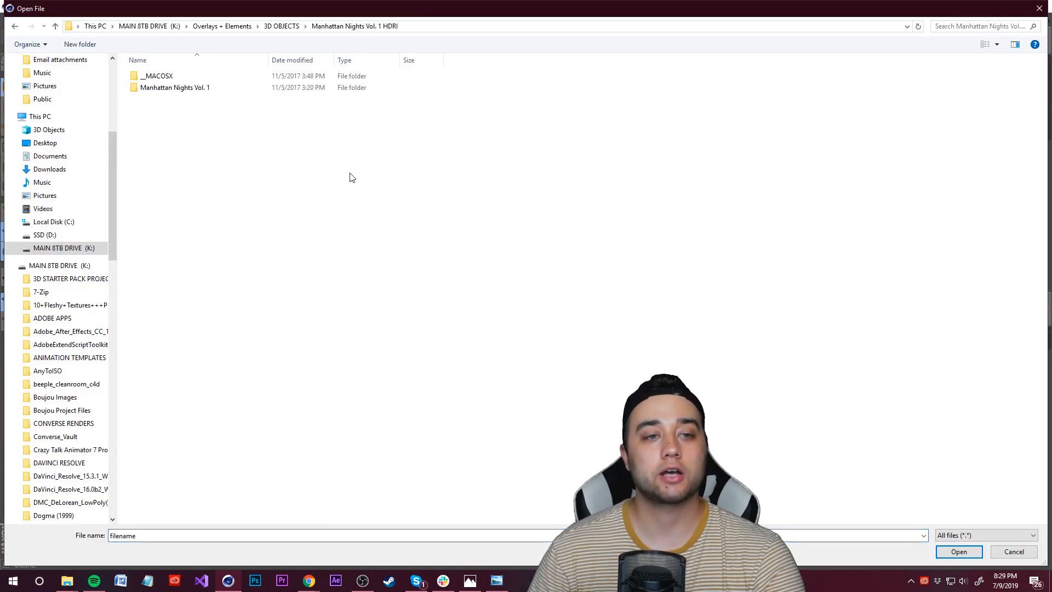
double_click(181, 87)
double_click(148, 76)
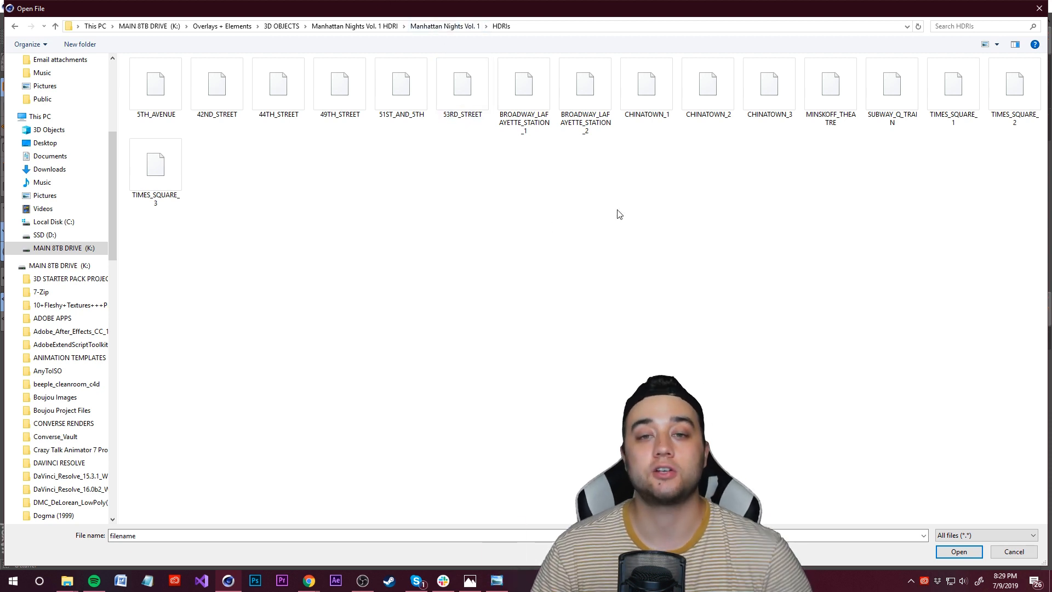
left_click(156, 164)
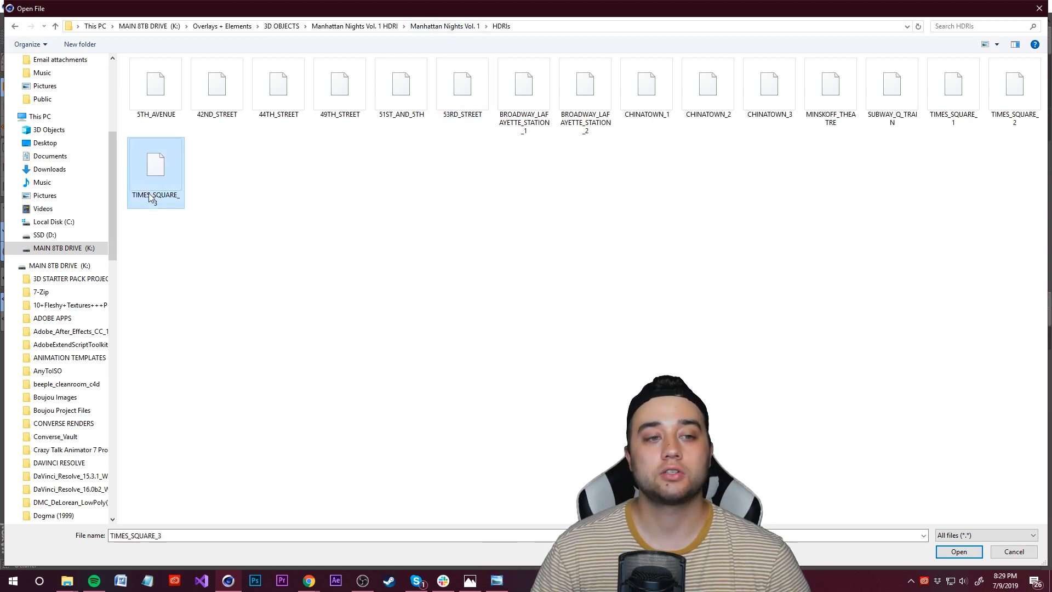
left_click(948, 551)
left_click(541, 327)
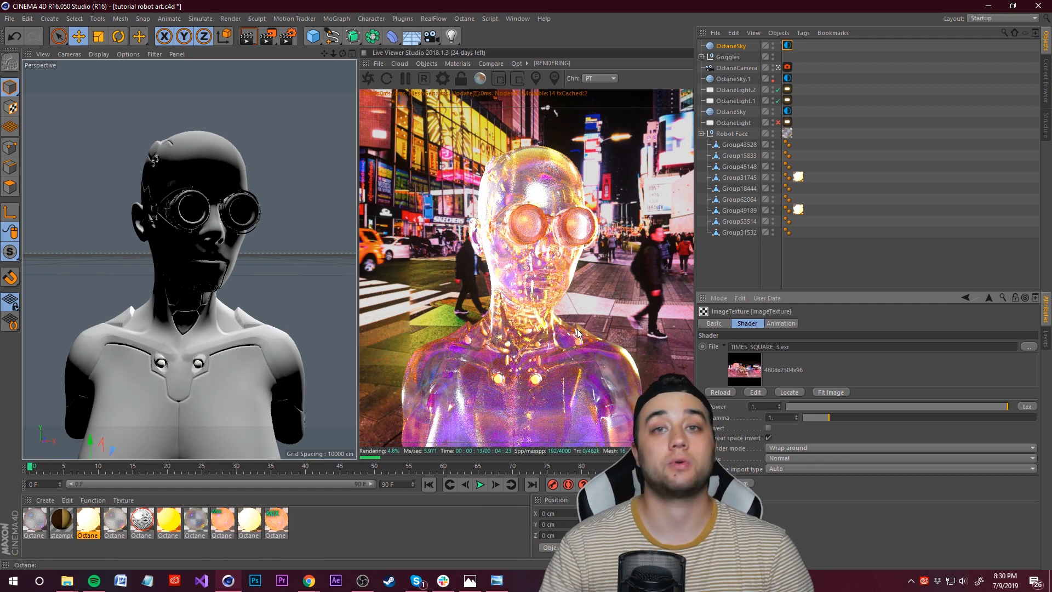
Step: Select the new OctaneSky environment and save the project
left_click(734, 46)
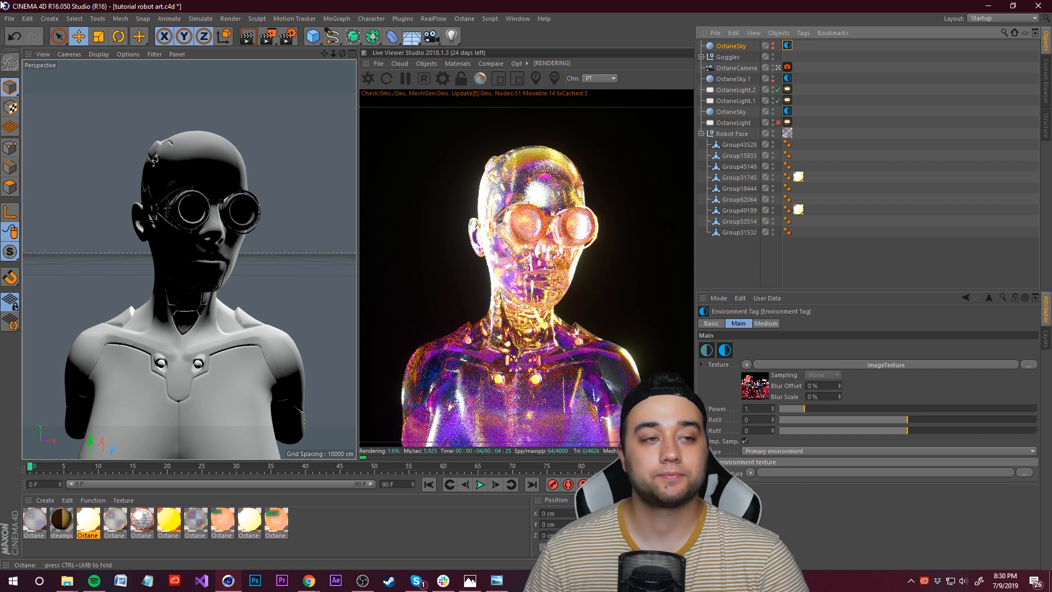
left_click(9, 19)
left_click(33, 112)
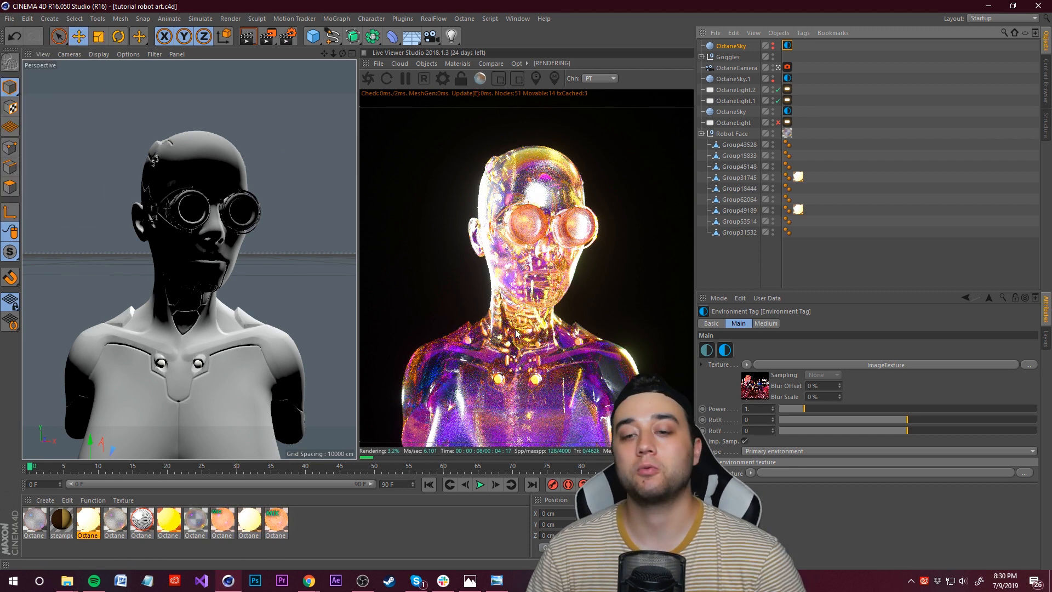
Step: Switch the renderer to Octane Renderer in the render settings and close them
left_click(289, 37)
left_click_drag(257, 15, 334, 34)
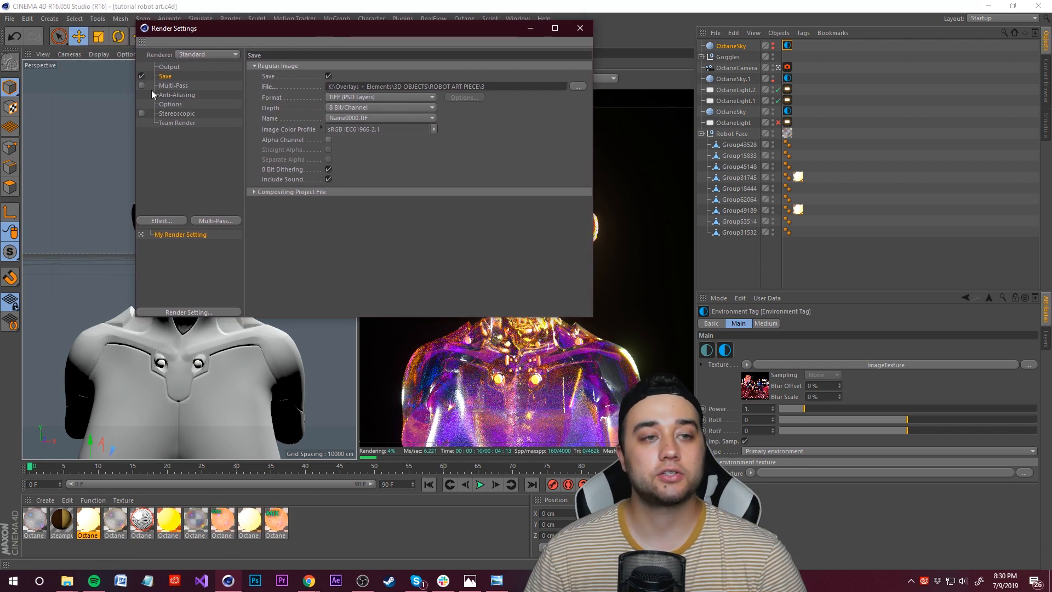
left_click(169, 67)
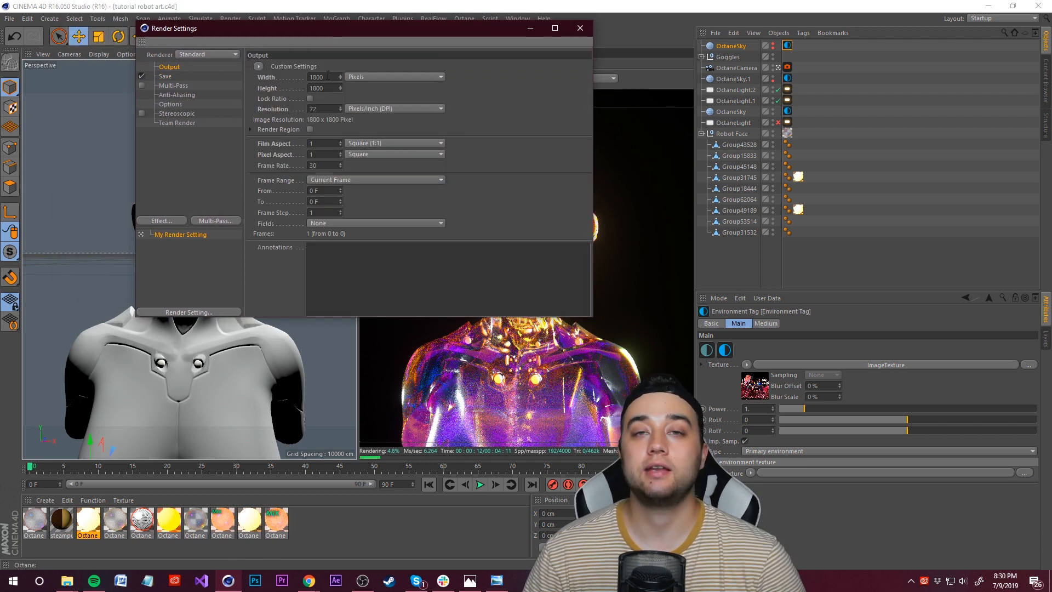
left_click(174, 77)
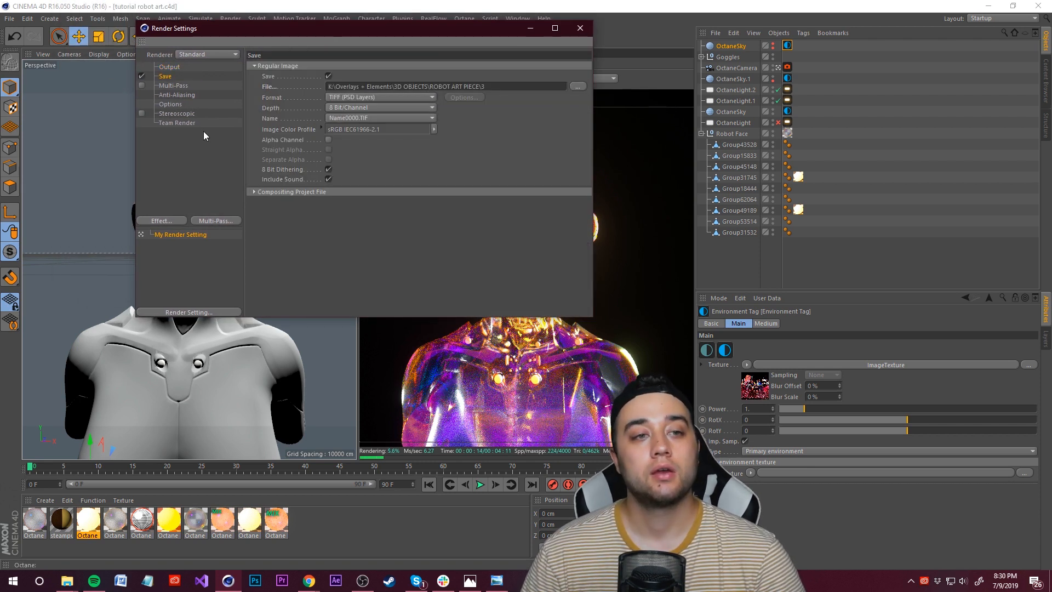
left_click(194, 54)
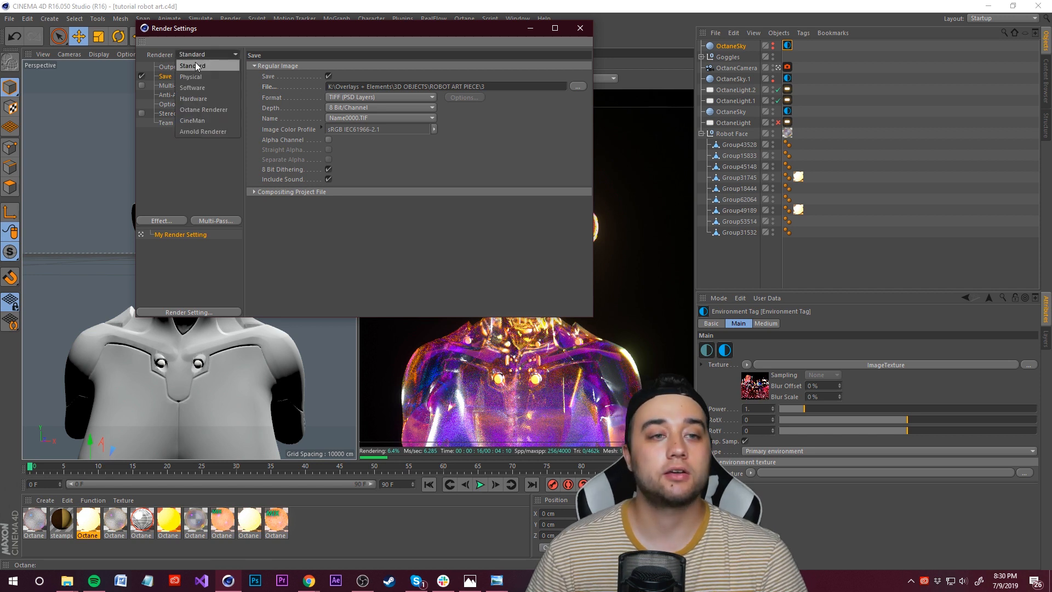
left_click(208, 110)
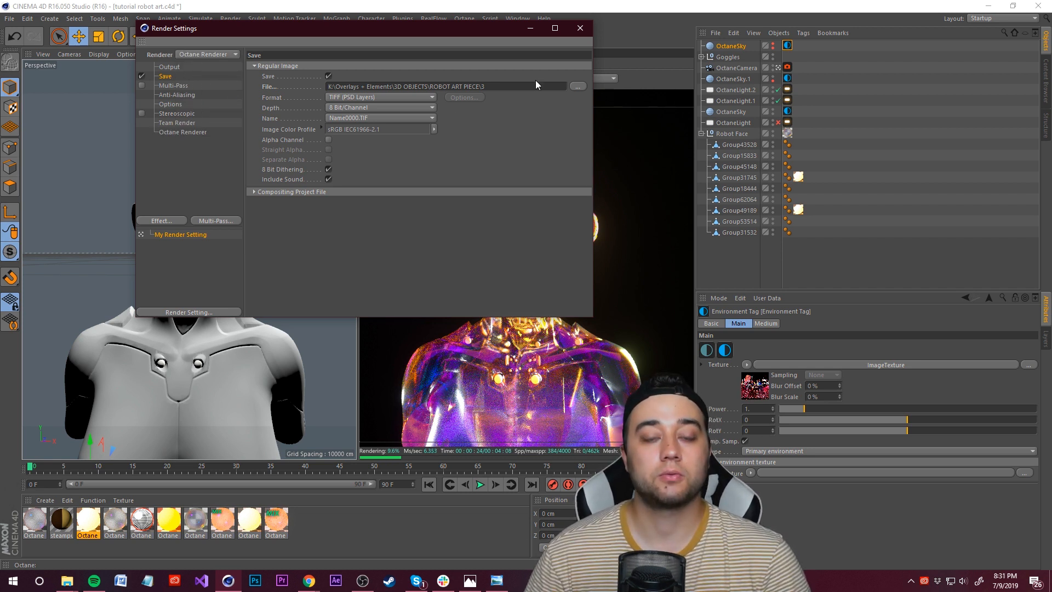
left_click(580, 28)
Step: Start a final render of the scene in the Picture Viewer
left_click(268, 36)
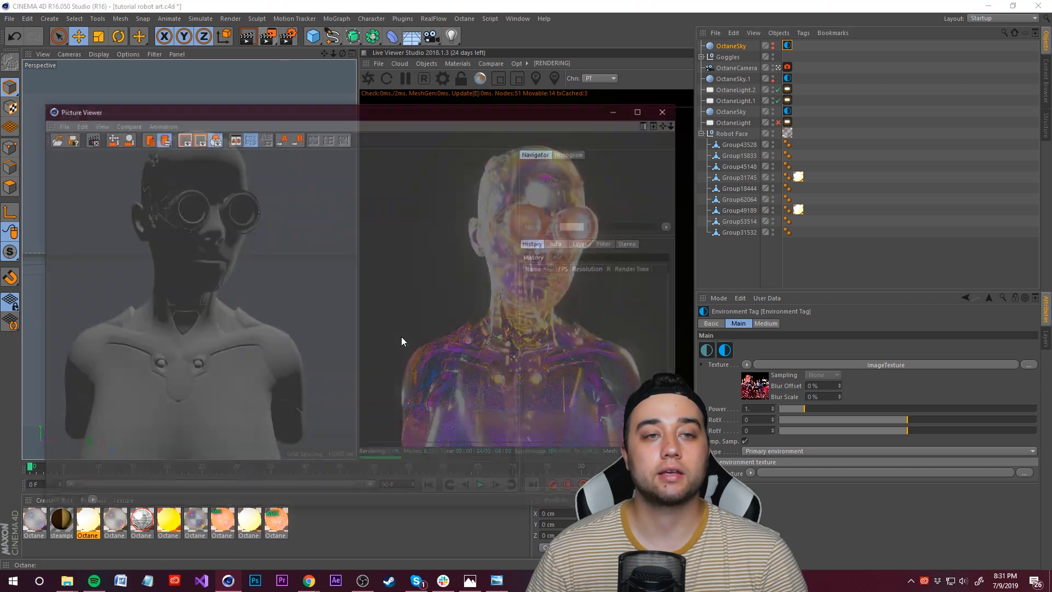
left_click_drag(378, 111, 366, 67)
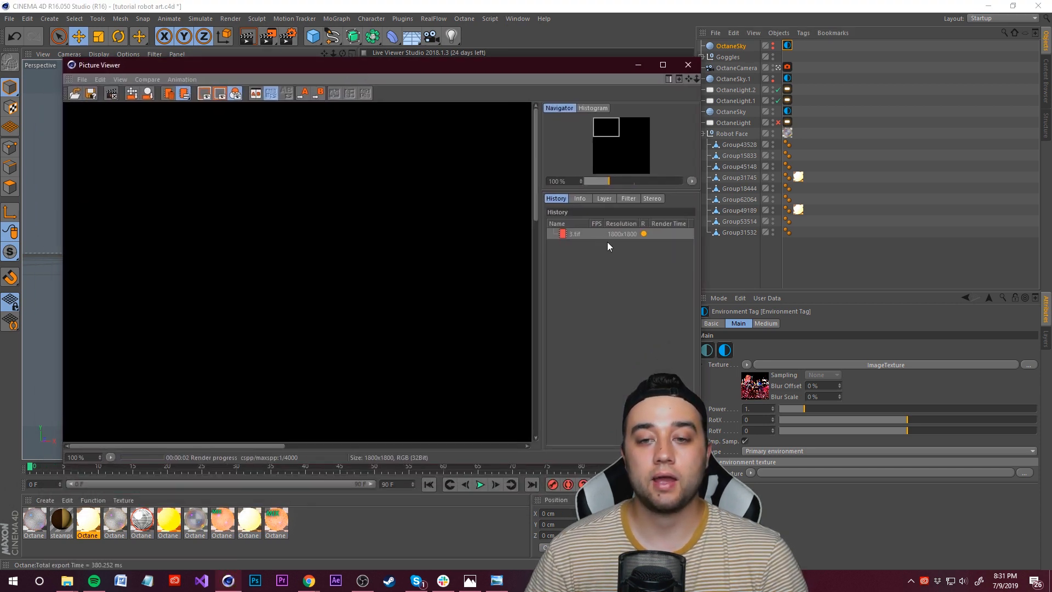
scroll(361, 235, "down", 6)
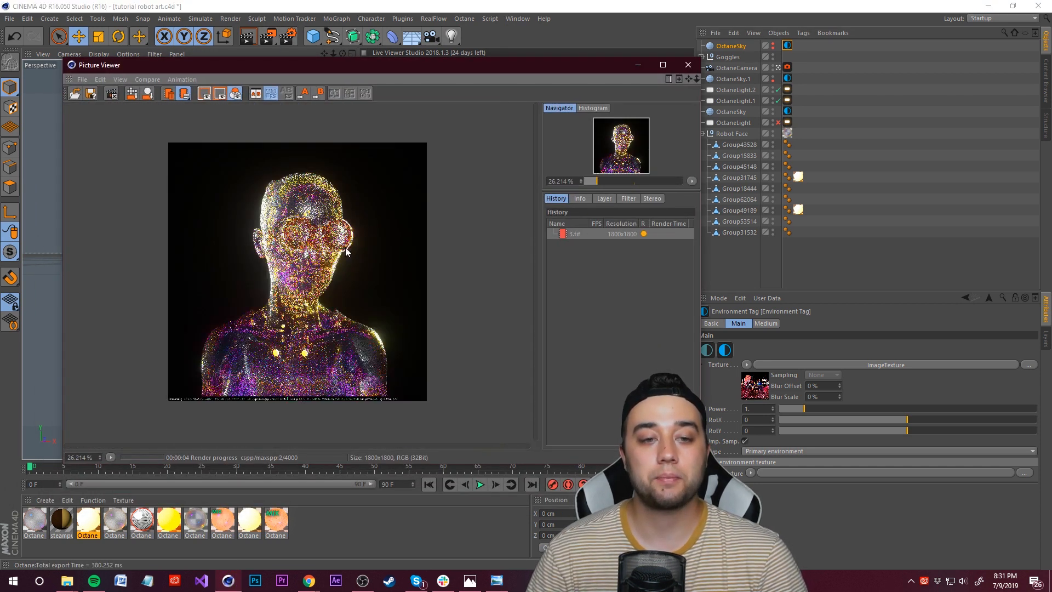
scroll(327, 320, "up", 1)
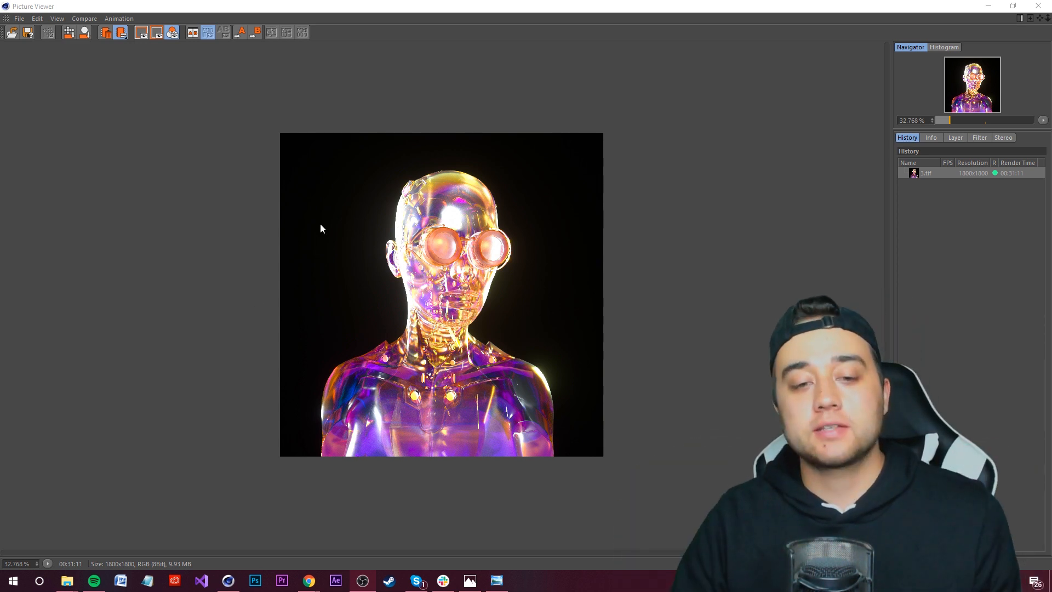
Step: Inspect the finished render by zooming in and out in the Picture Viewer
scroll(321, 228, "up", 2)
scroll(317, 310, "down", 2)
scroll(454, 376, "up", 2)
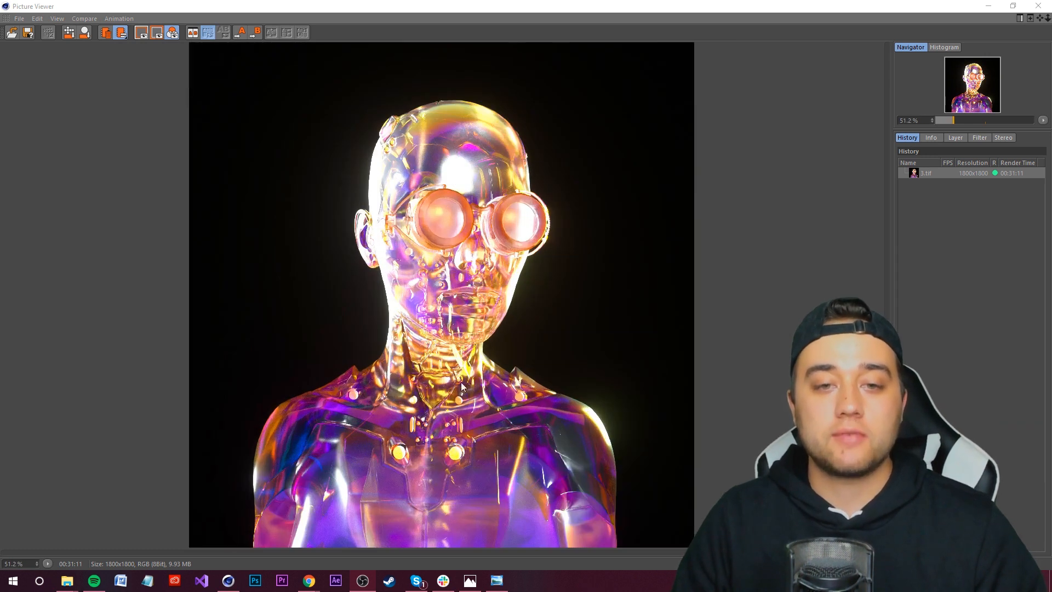
scroll(455, 376, "down", 1)
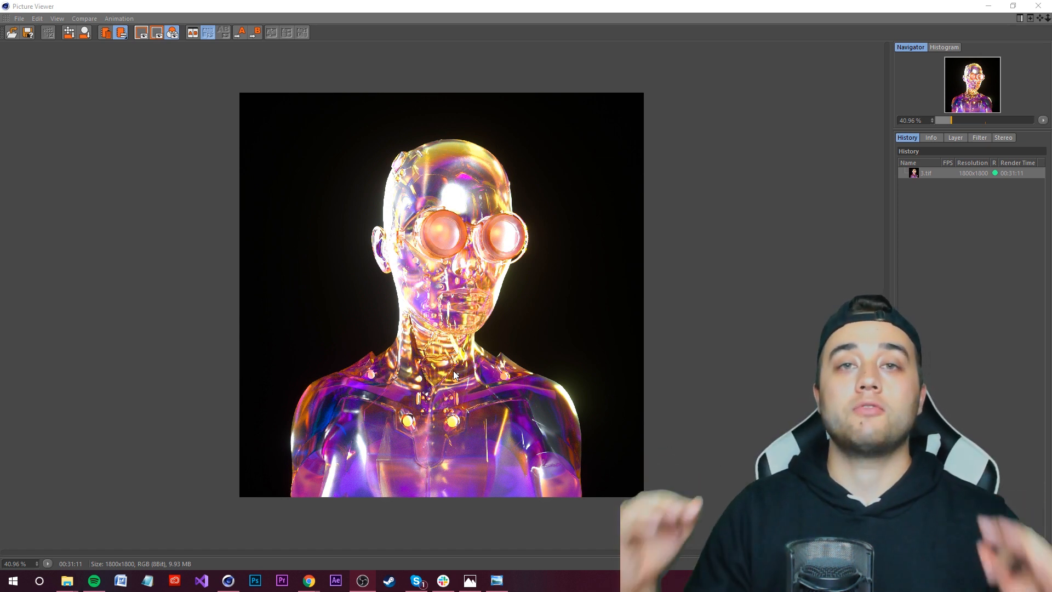
scroll(417, 438, "up", 4)
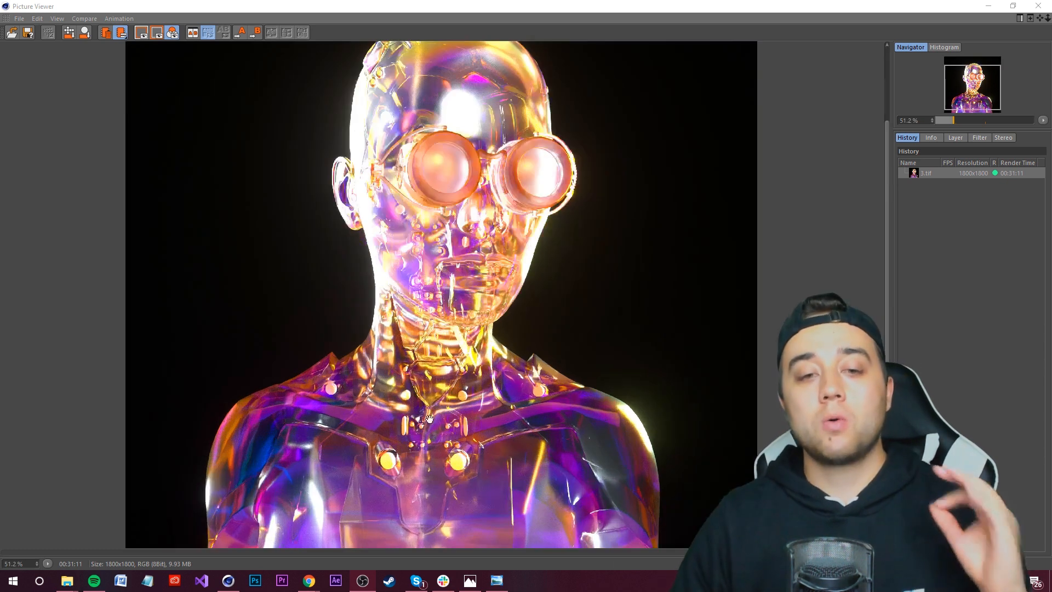
scroll(416, 441, "down", 4)
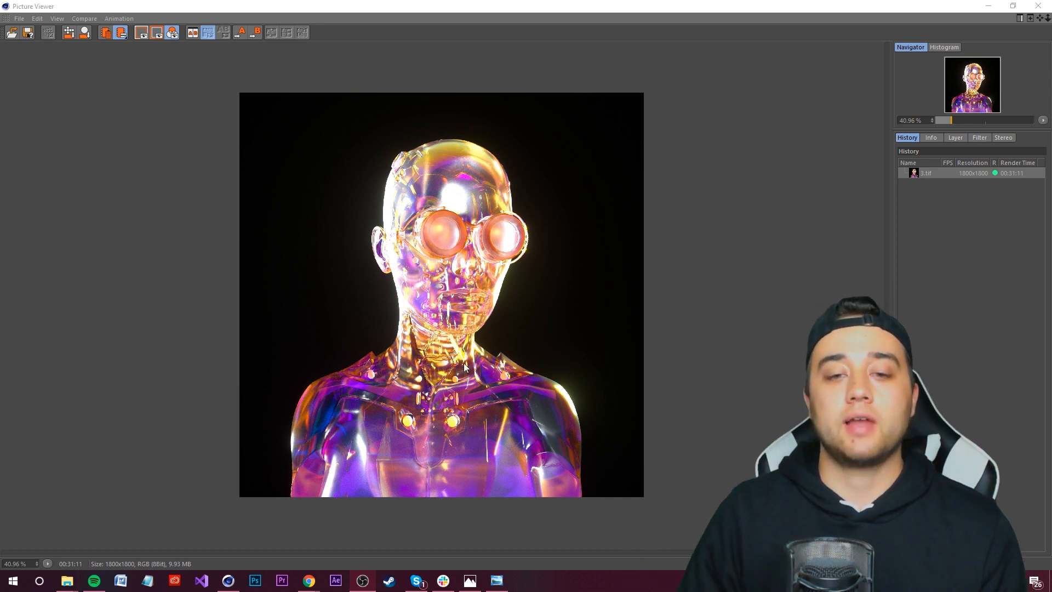
scroll(465, 367, "up", 2)
scroll(243, 451, "down", 2)
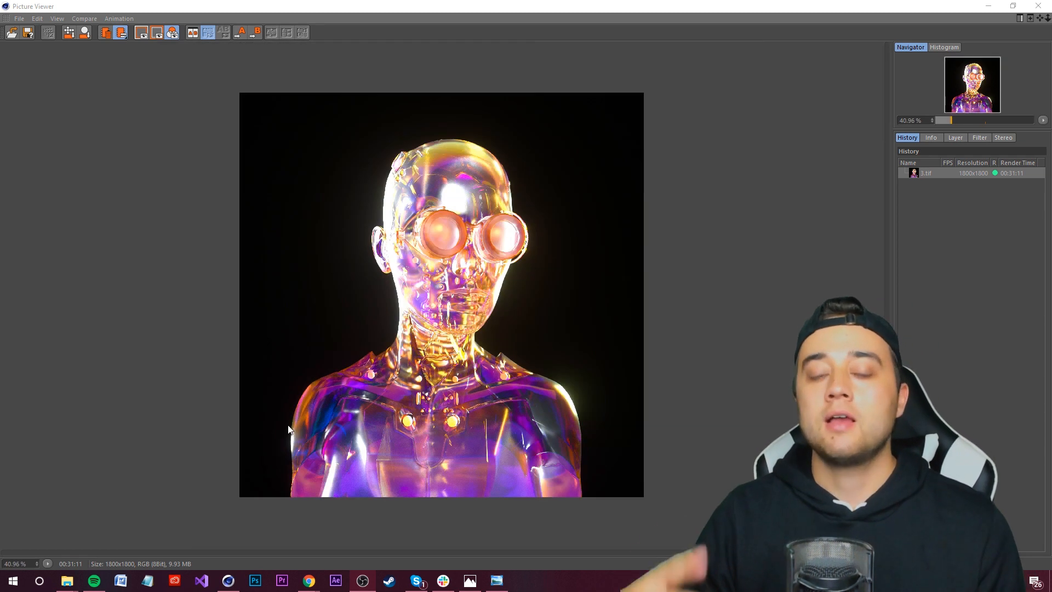
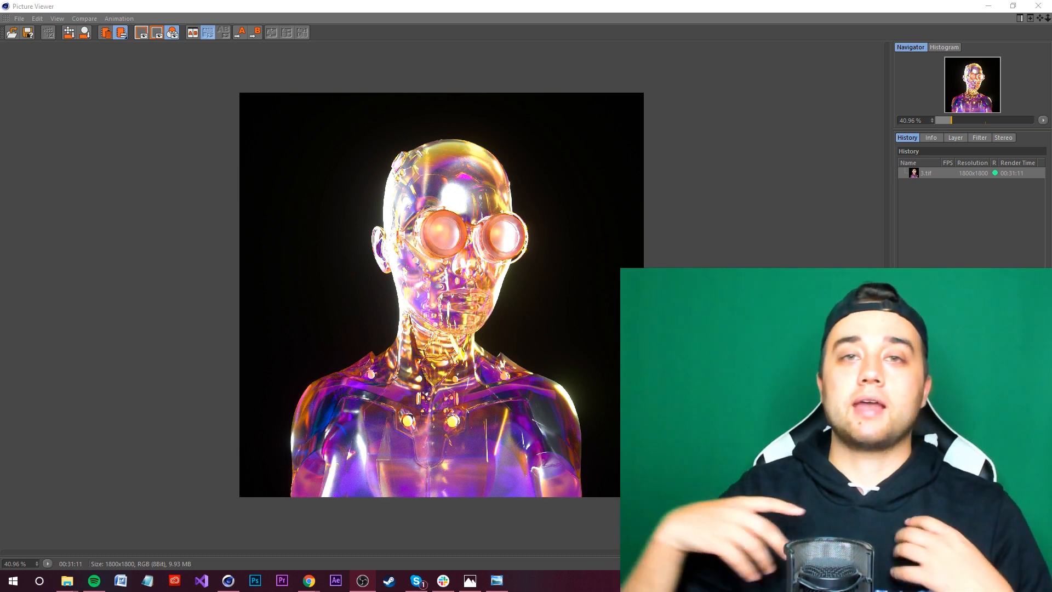
scroll(458, 327, "up", 5)
scroll(458, 327, "down", 4)
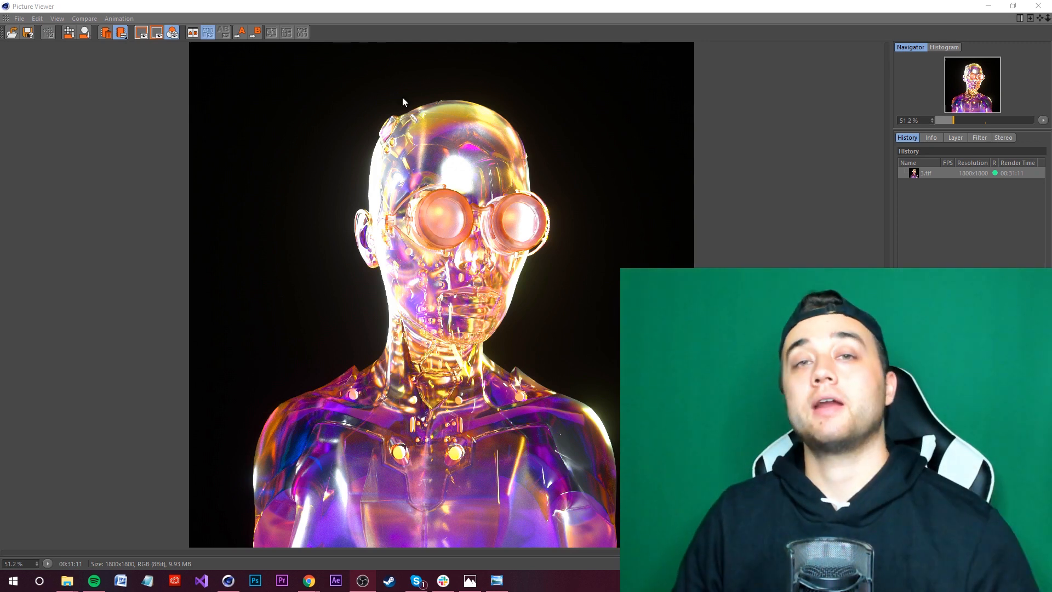
scroll(550, 457, "down", 3)
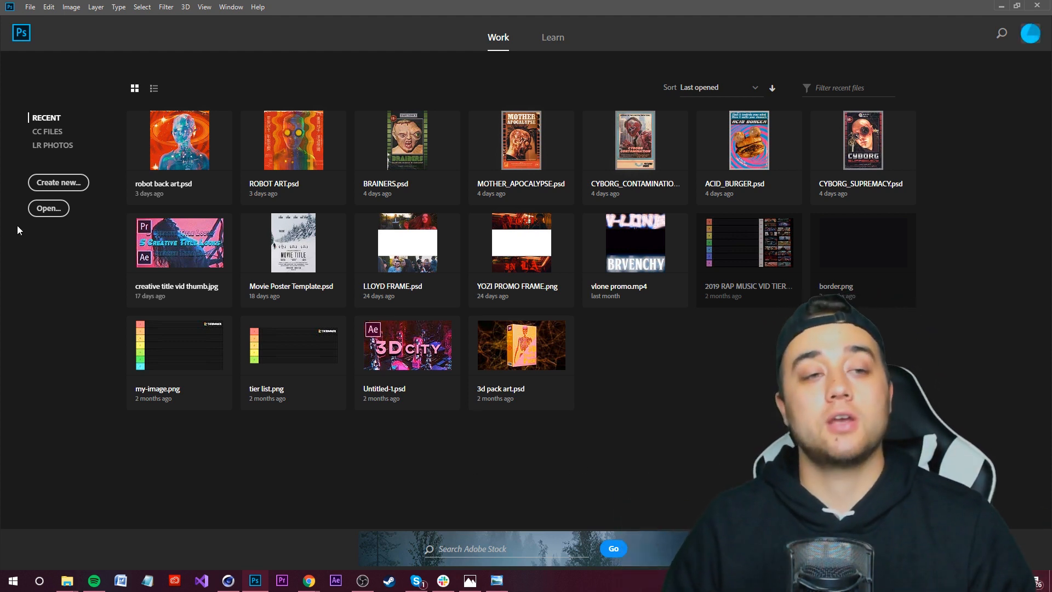
Step: Switch to Photoshop and create a new 1800 × 1800 pixel document at 72 pixels/inch
left_click(66, 183)
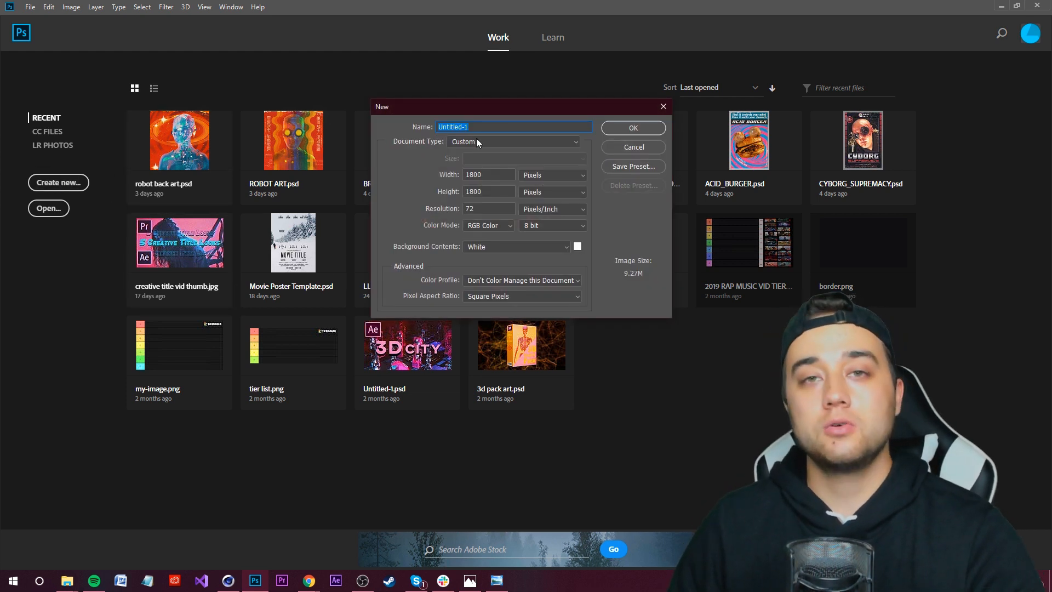
left_click_drag(452, 112, 433, 114)
double_click(470, 179)
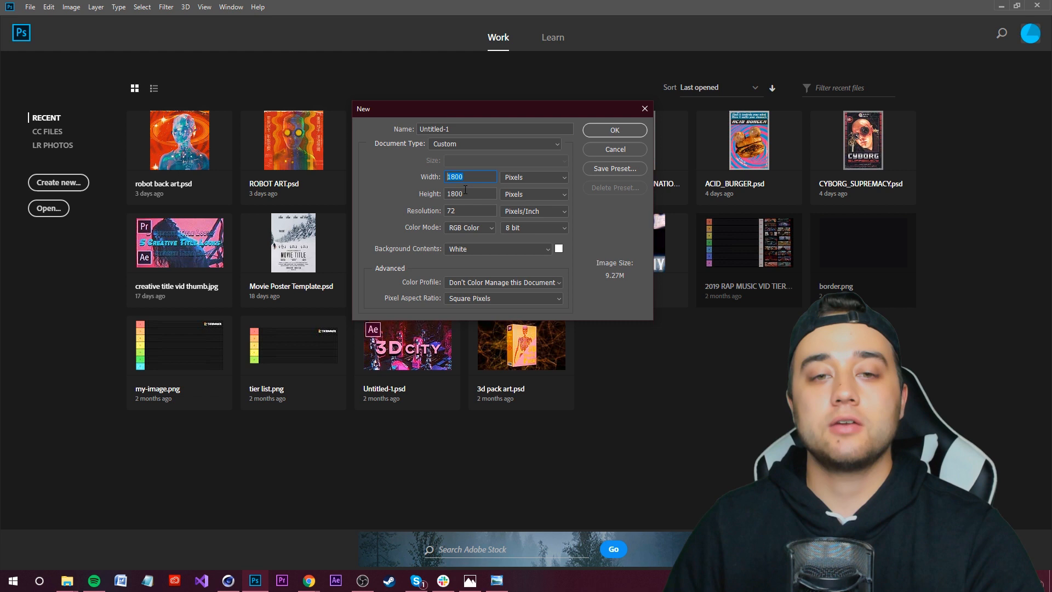
left_click(630, 132)
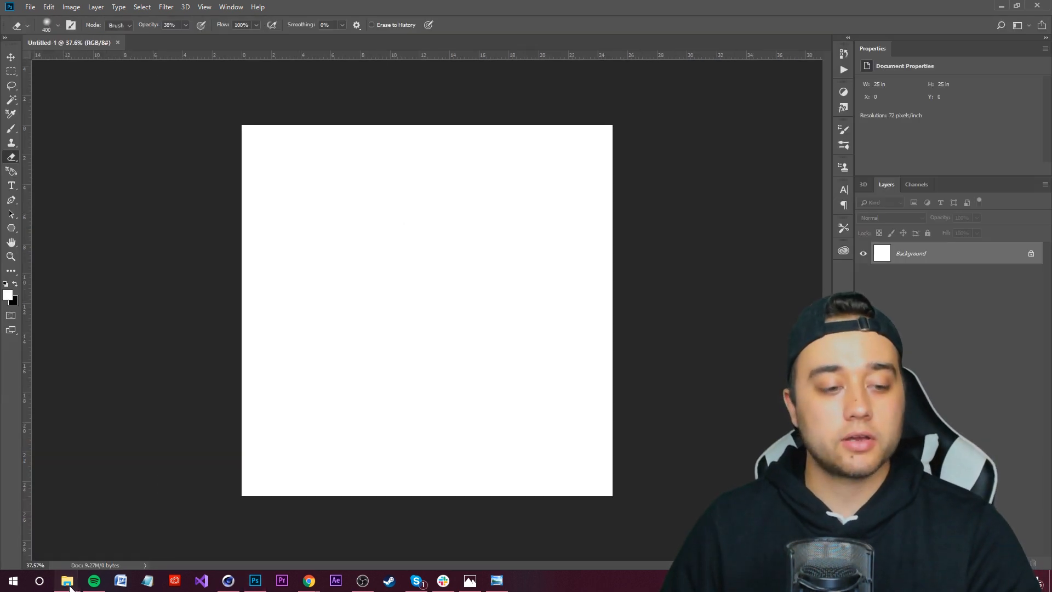
Step: Place the rendered image file from File Explorer into the new document and commit the placement
left_click(175, 545)
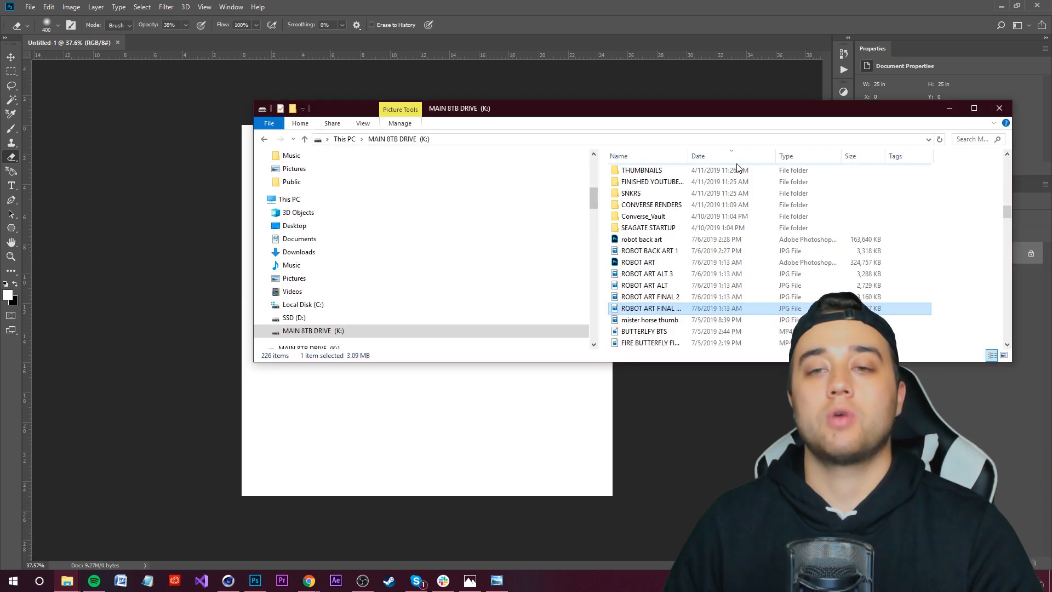
left_click_drag(1007, 213, 1009, 162)
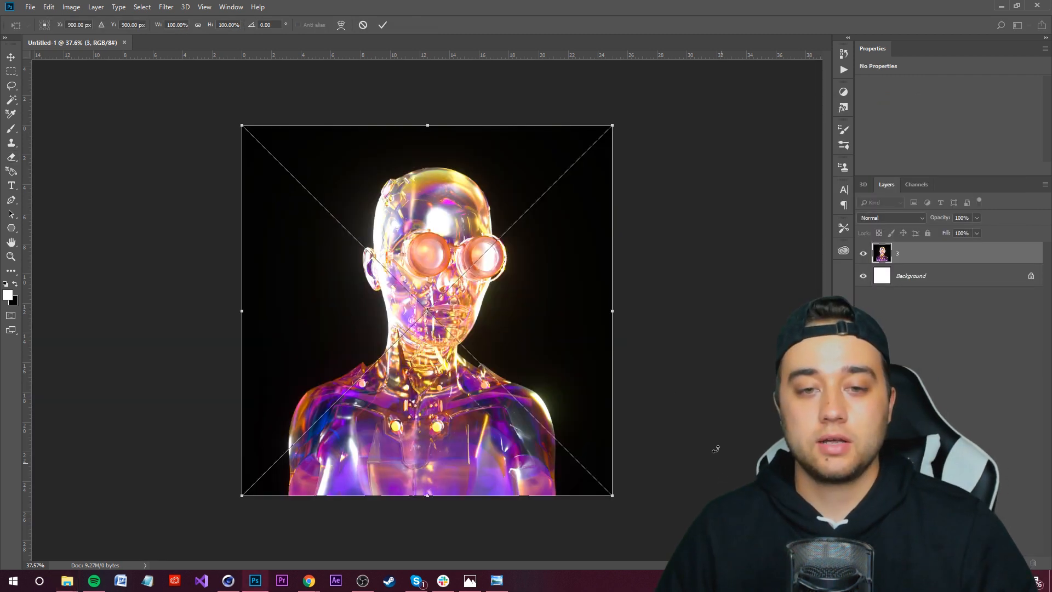
left_click(382, 26)
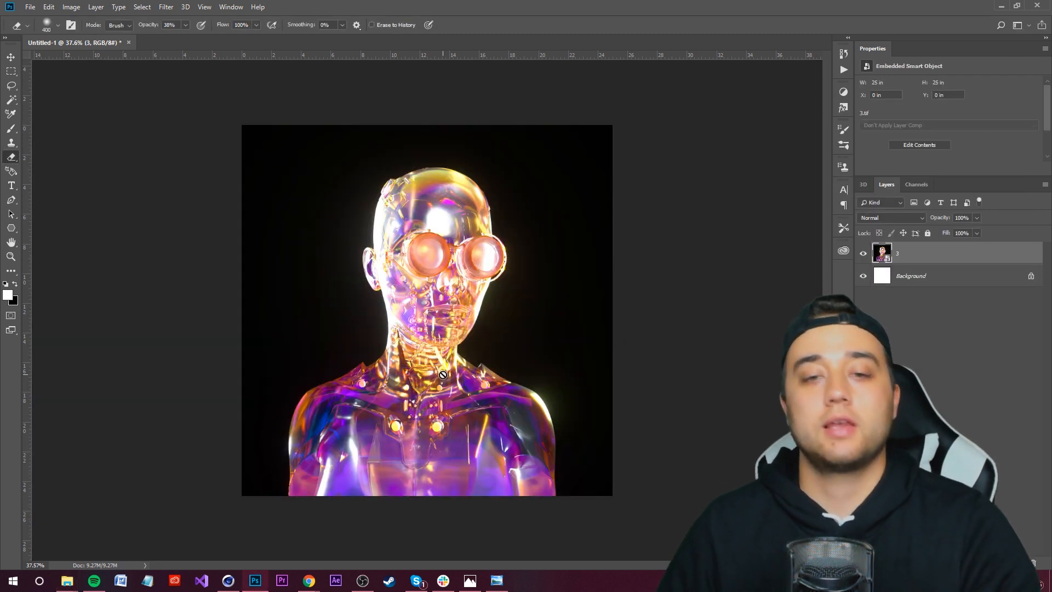
Step: Examine the placed render by zooming in and out on the canvas
scroll(422, 364, "down", 3, "alt")
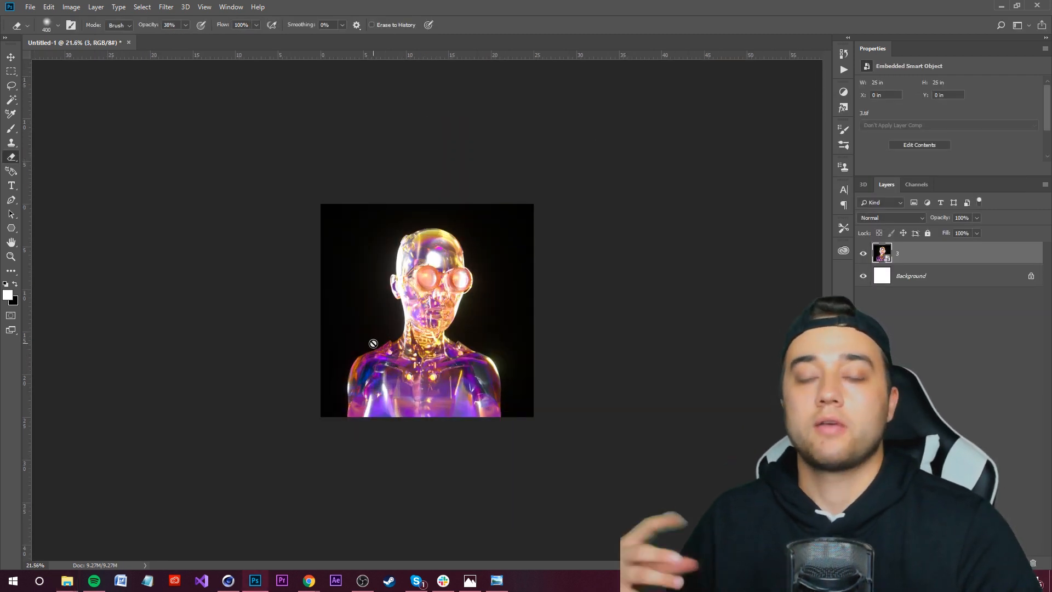
scroll(373, 343, "up", 3, "alt")
scroll(373, 230, "down", 1, "alt")
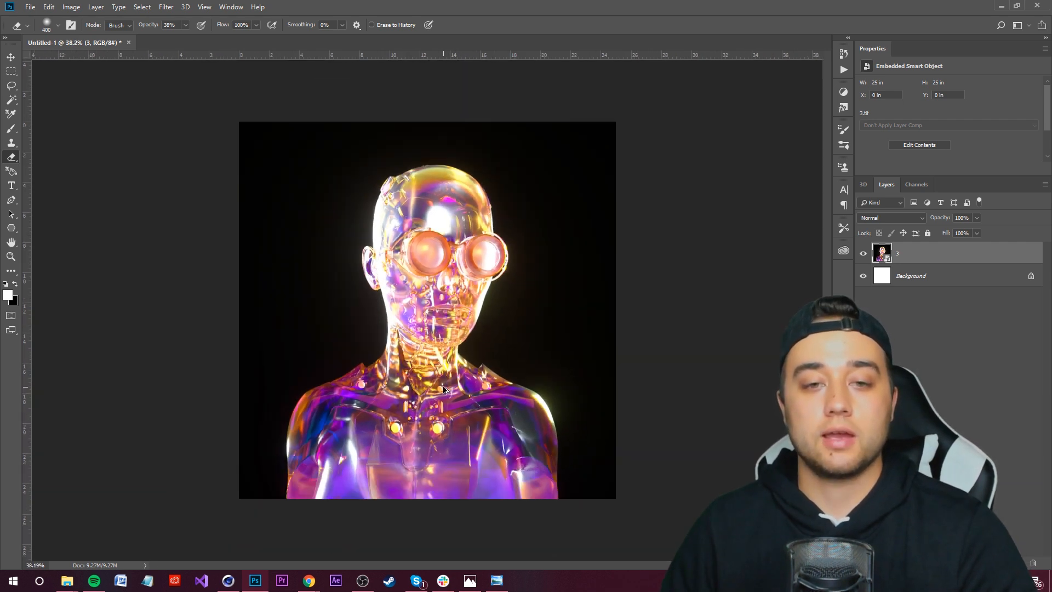
scroll(373, 198, "up", 2, "alt")
scroll(433, 263, "down", 3, "alt")
scroll(441, 277, "up", 1, "alt")
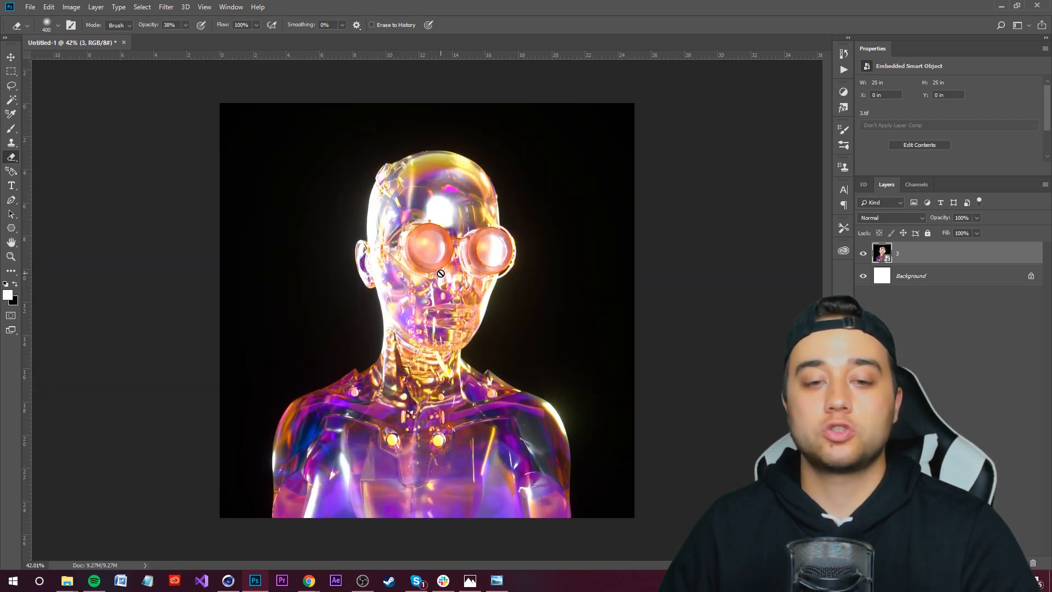
scroll(441, 276, "down", 1, "alt")
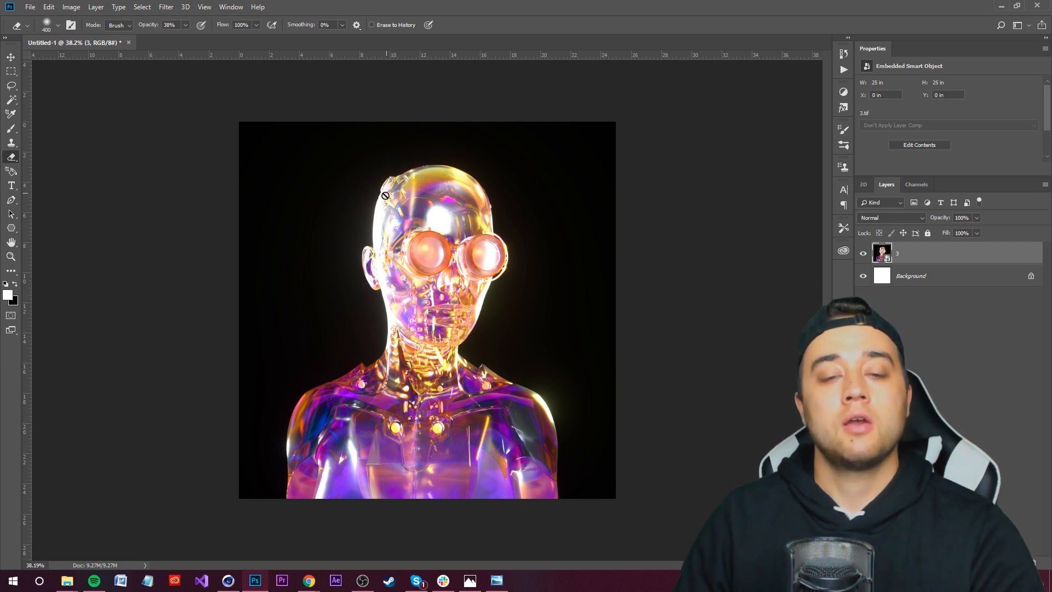
scroll(424, 312, "up", 2, "alt")
scroll(424, 312, "down", 3, "alt")
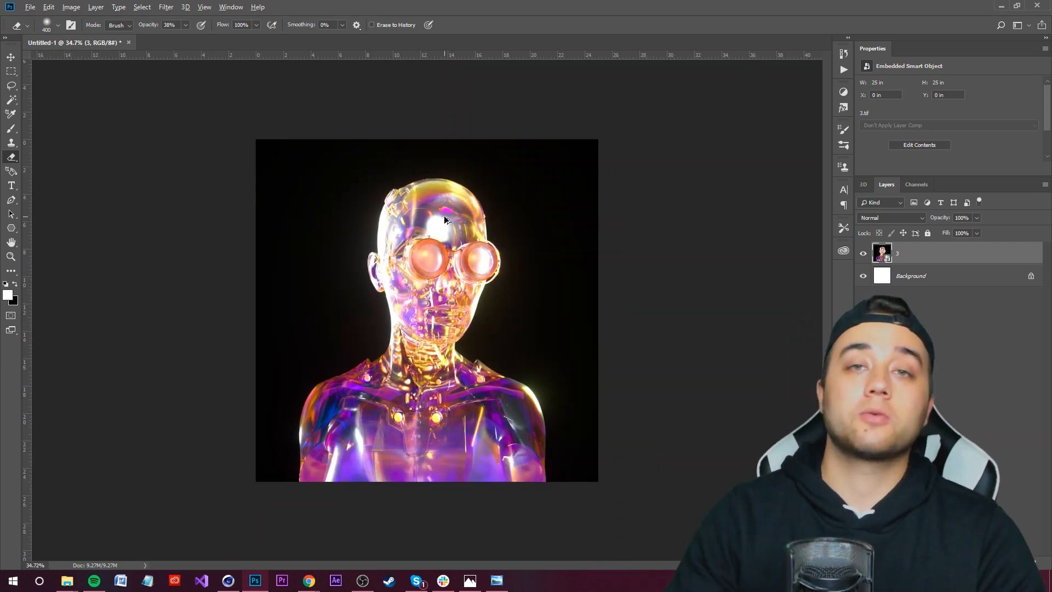
scroll(465, 230, "up", 1, "alt")
Step: Add a Brightness/Contrast adjustment layer clipped to the render, setting brightness to -35 and contrast to 60
key("ctrl+a")
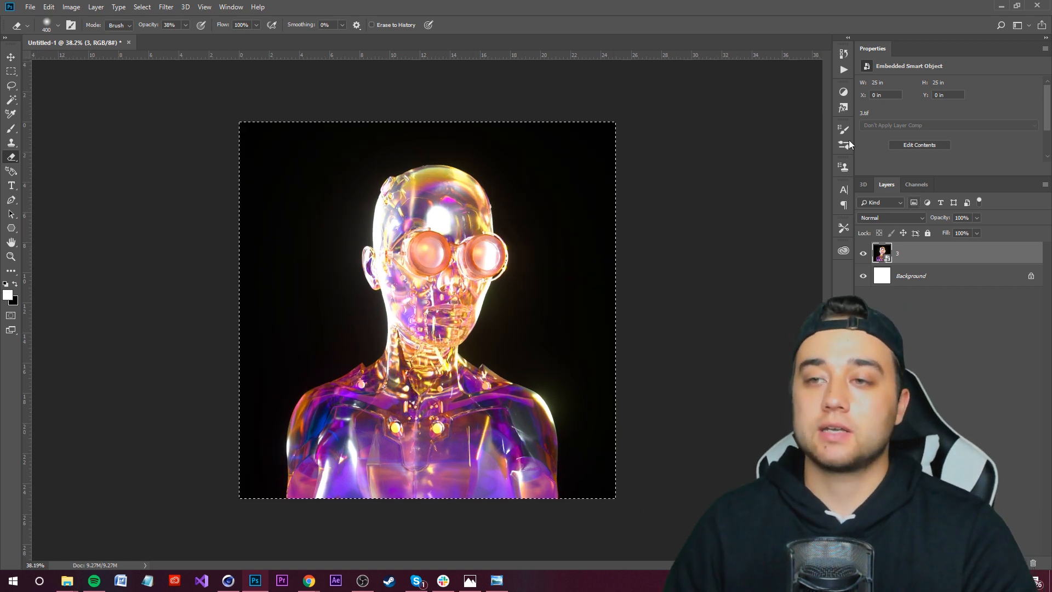
left_click(842, 93)
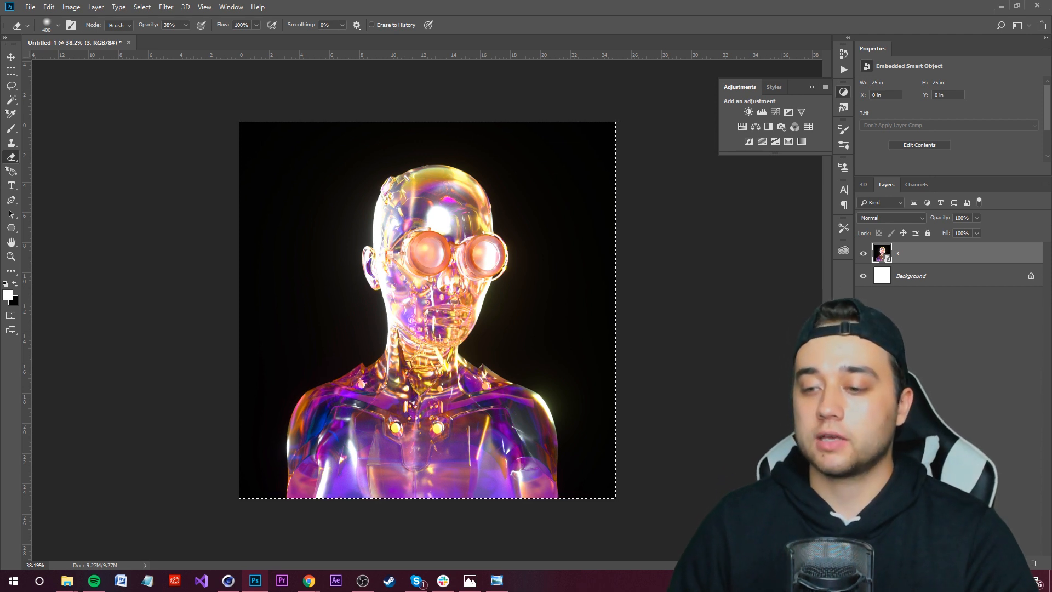
left_click(993, 563)
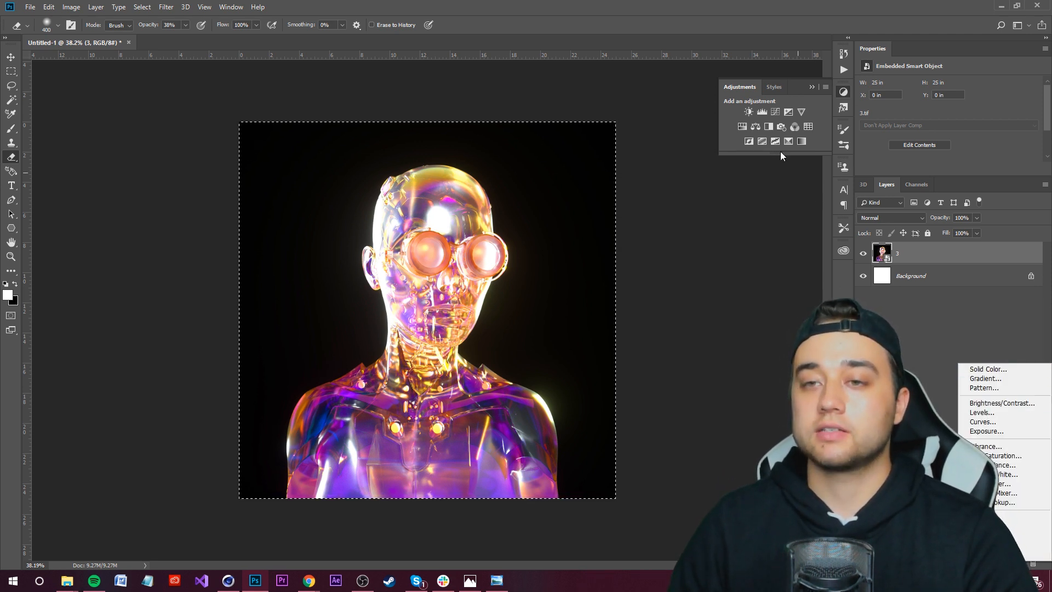
left_click(1006, 404)
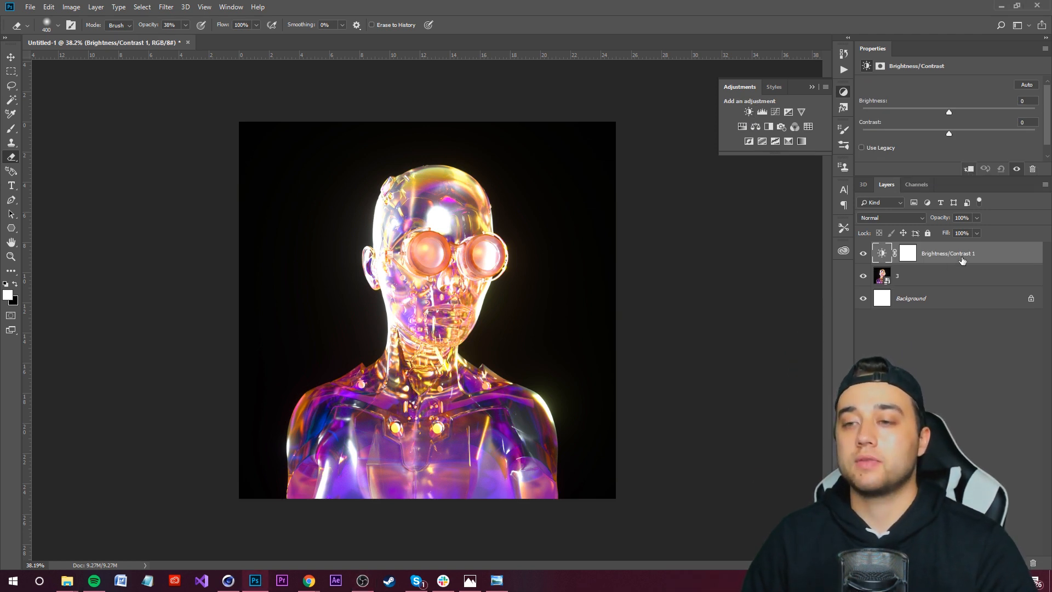
left_click(890, 267, "alt")
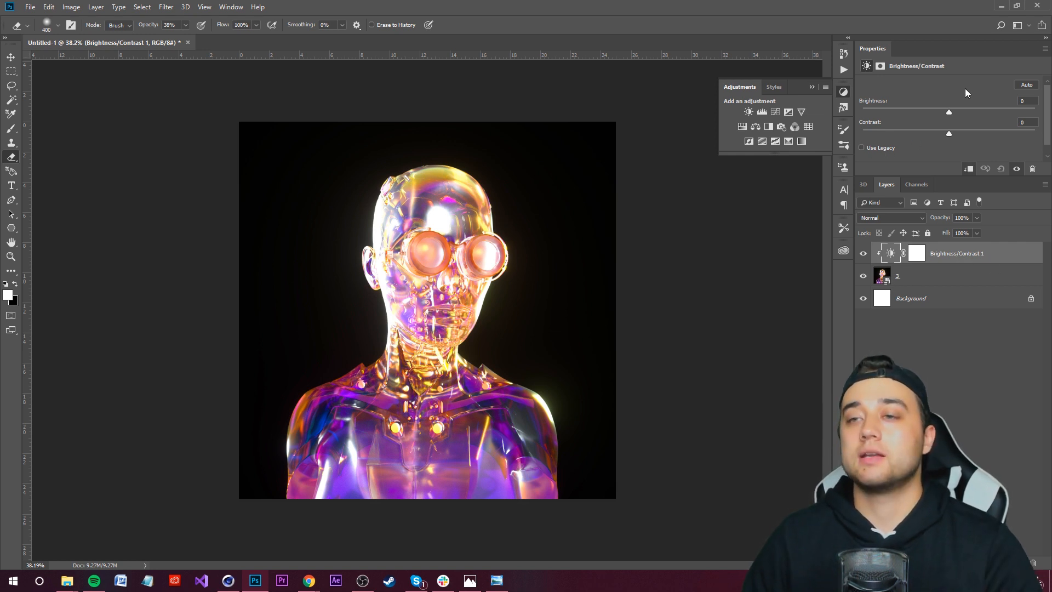
left_click_drag(952, 112, 997, 130)
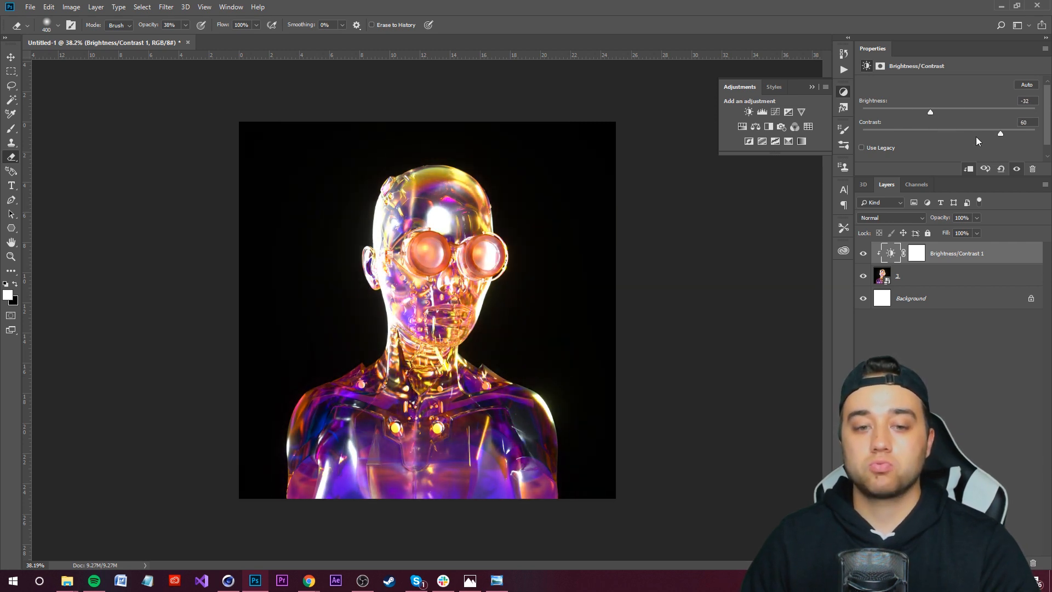
mouse_move(929, 112)
left_mouse_down()
mouse_move(901, 116)
mouse_move(918, 120)
left_mouse_up()
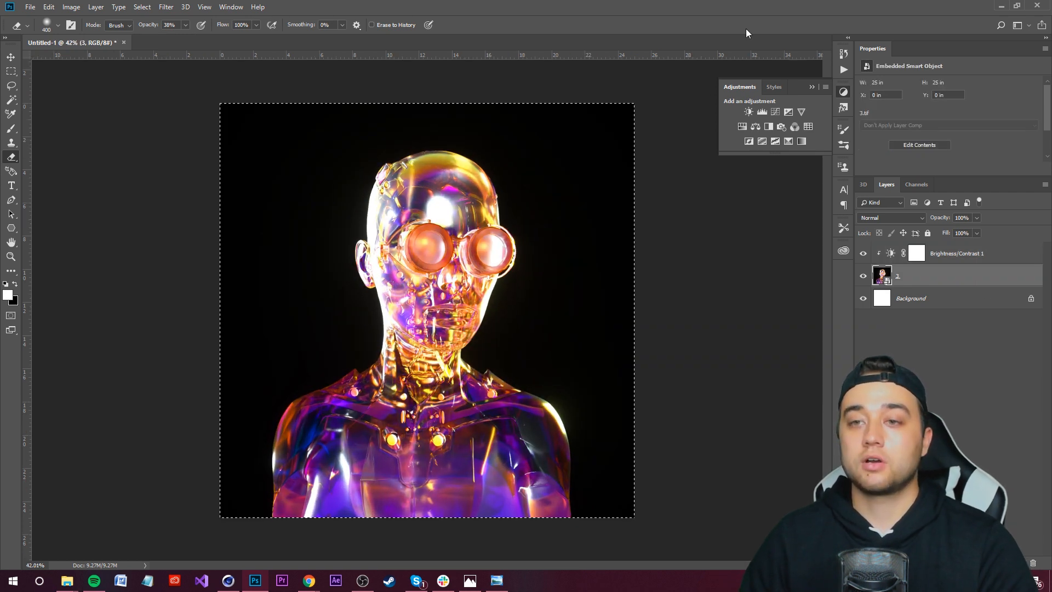
left_click(775, 112)
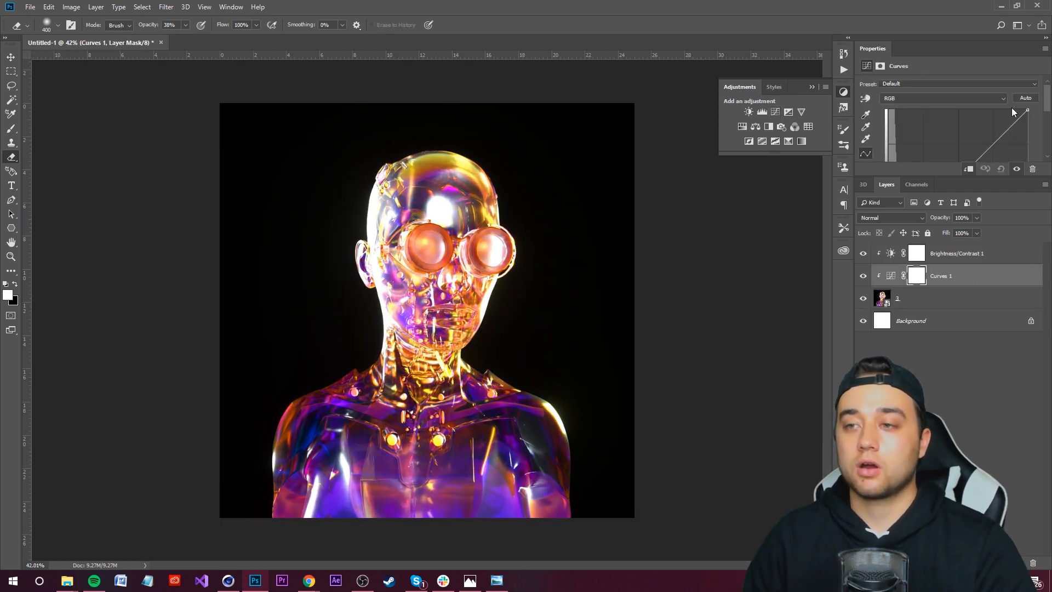
left_click_drag(916, 176, 919, 319)
mouse_move(984, 153)
left_mouse_down()
mouse_move(982, 138)
mouse_move(990, 165)
left_mouse_up()
left_click_drag(902, 226, 987, 148)
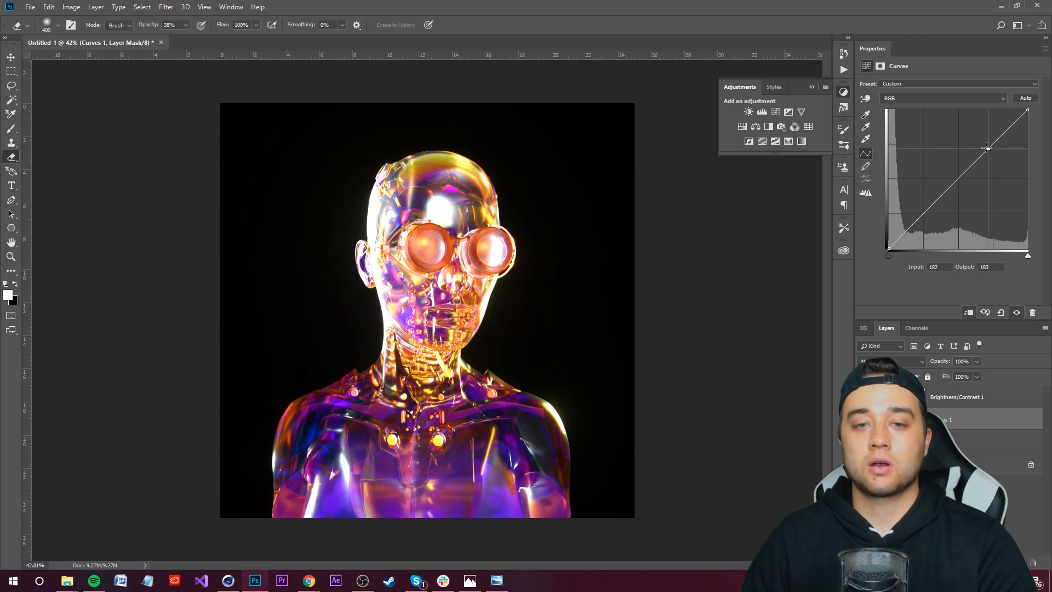
key("Delete")
Step: Add a Hue/Saturation adjustment layer clipped to the render with hue -26 and saturation +1
left_click(741, 126)
left_click(949, 417)
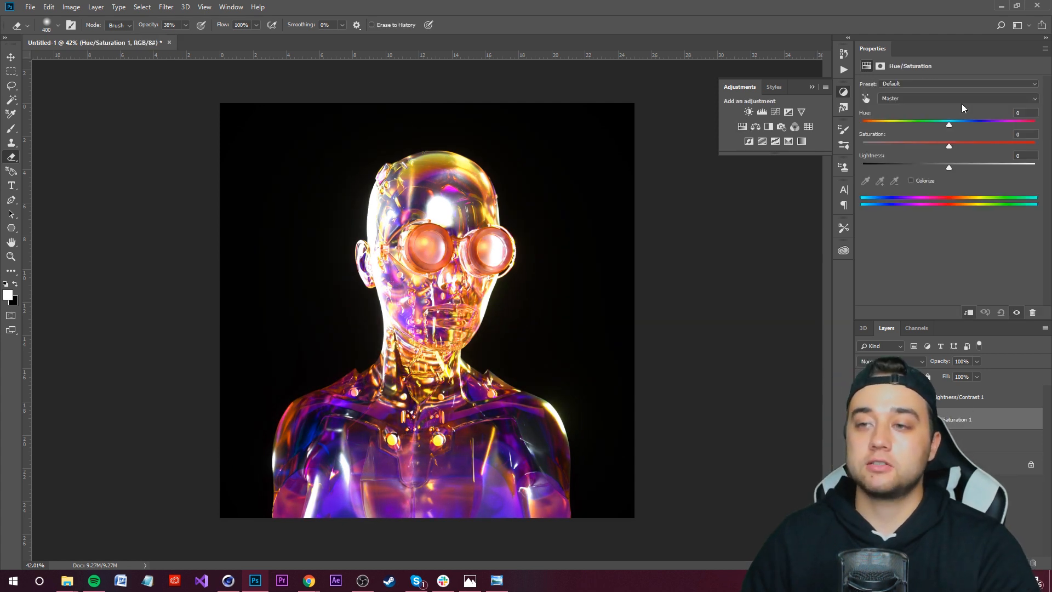
left_click_drag(947, 123, 955, 151)
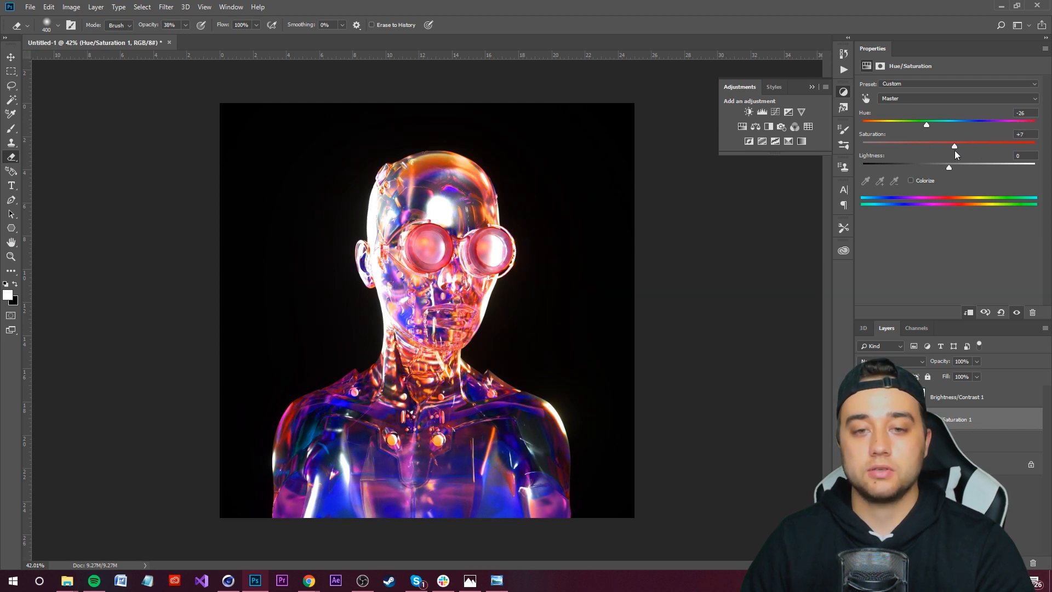
mouse_move(956, 167)
left_mouse_down()
mouse_move(980, 166)
mouse_move(924, 167)
mouse_move(960, 169)
mouse_move(948, 174)
left_mouse_up()
Step: Examine the color-adjusted image by zooming in and out
scroll(429, 386, "down", 7, "alt")
scroll(430, 385, "up", 6, "alt")
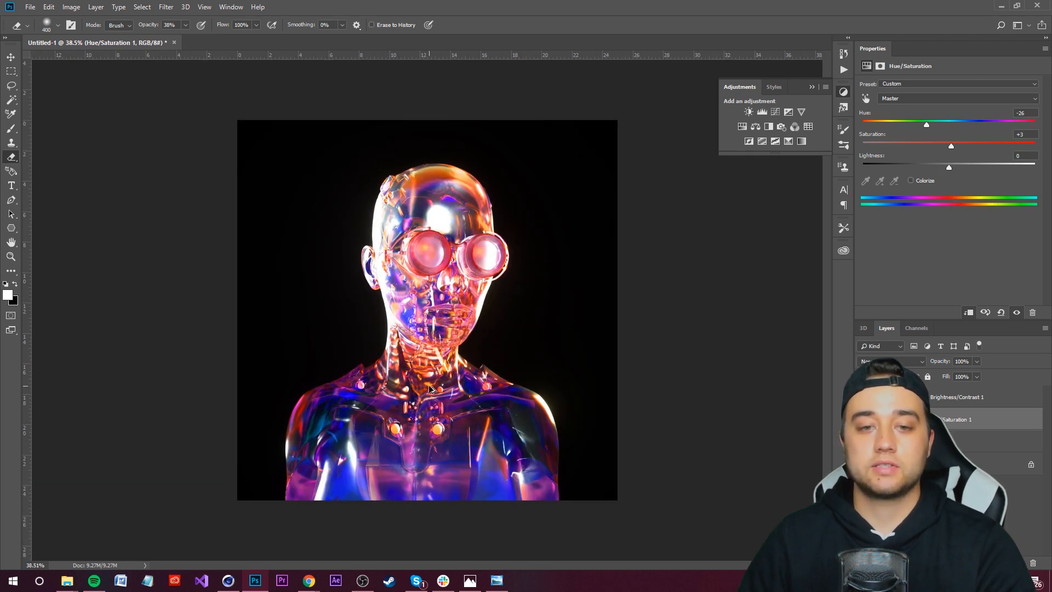
scroll(429, 389, "up", 4, "alt")
scroll(416, 329, "down", 4, "alt")
scroll(400, 242, "up", 4, "alt")
scroll(400, 242, "down", 4, "alt")
scroll(402, 243, "down", 2, "alt")
scroll(448, 338, "up", 2, "alt")
Step: Select the render layer and with the Pen tool start a path up the bust's left edge, undoing the last three points
left_click(975, 441)
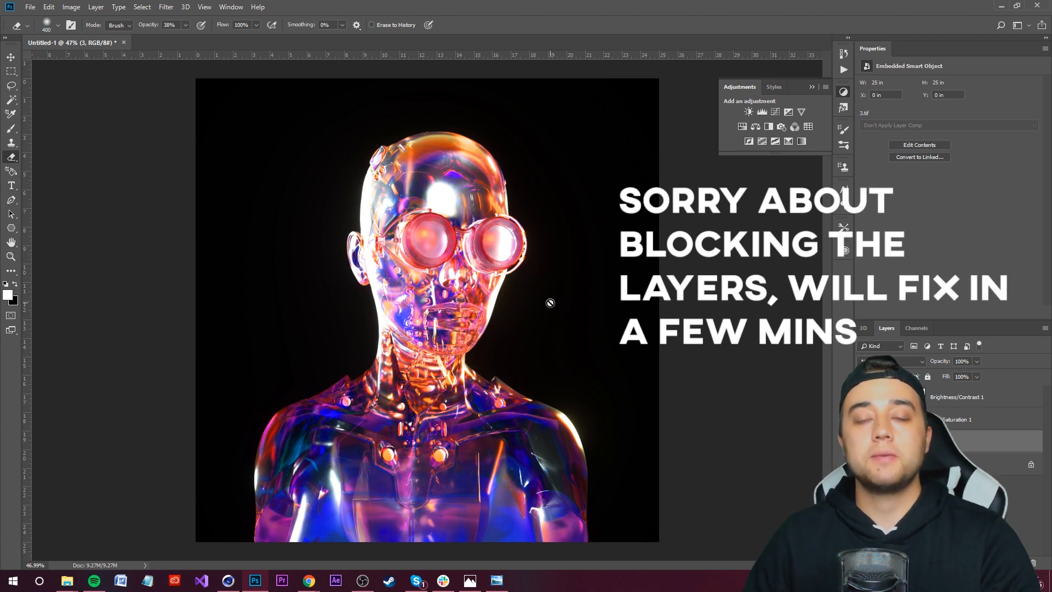
key("ctrl+a")
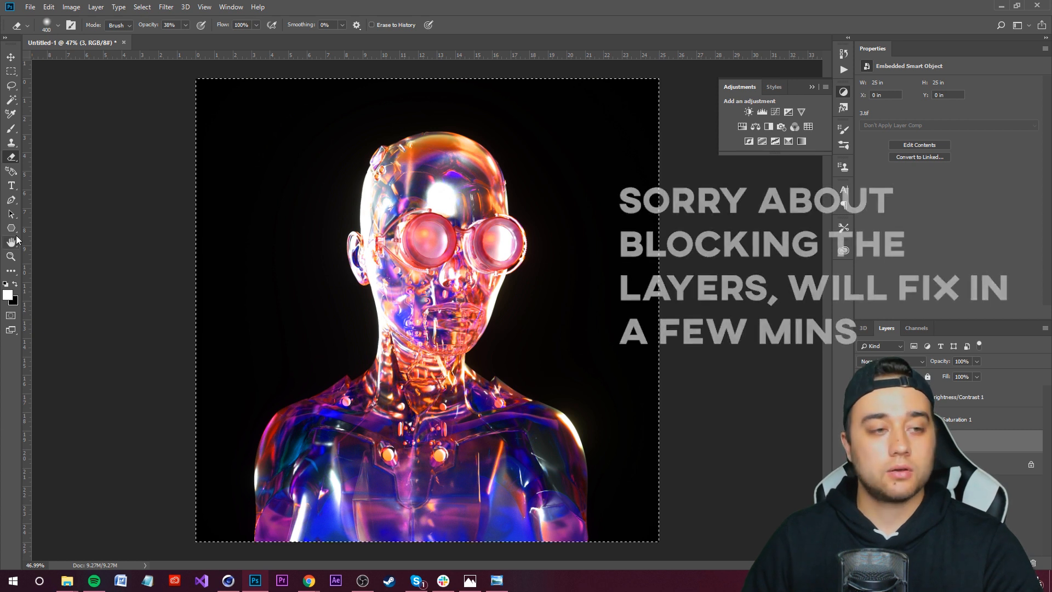
key("p")
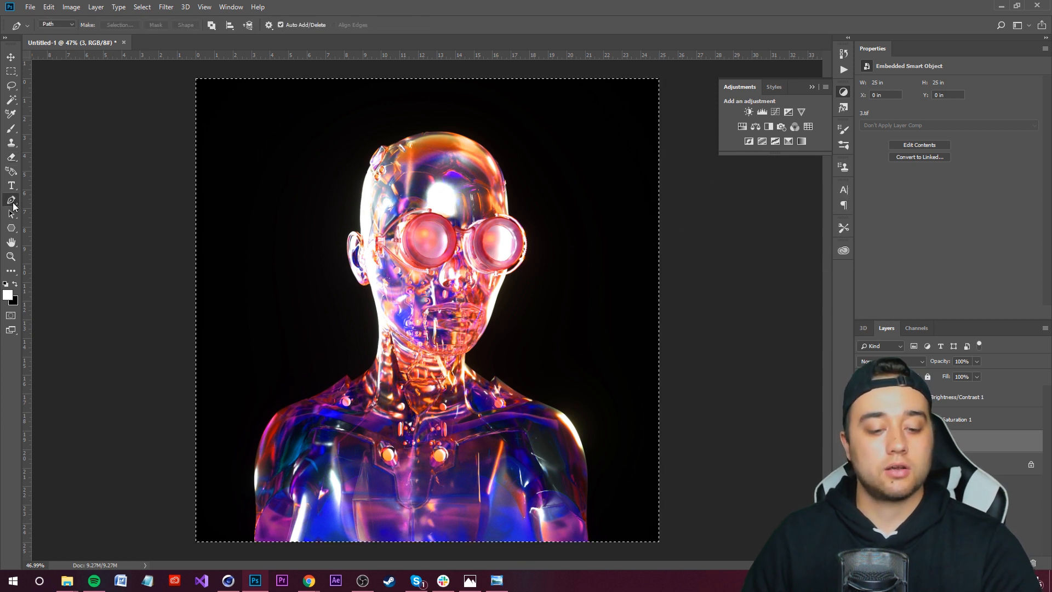
scroll(278, 512, "up", 3, "alt")
left_click_drag(293, 499, 328, 449)
left_click(282, 500)
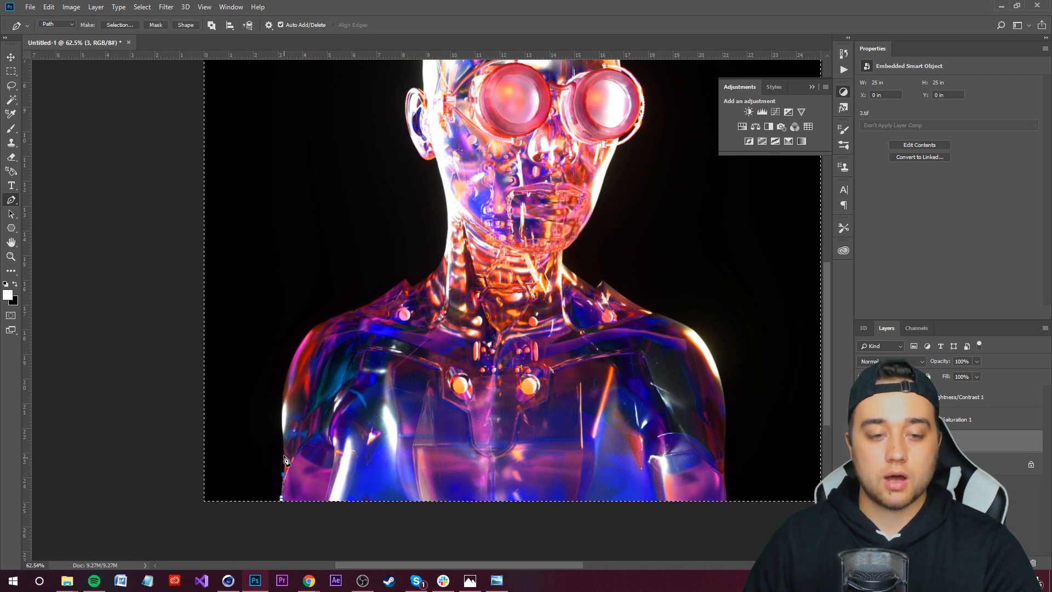
left_click(283, 438)
left_click(279, 403)
left_click(283, 390)
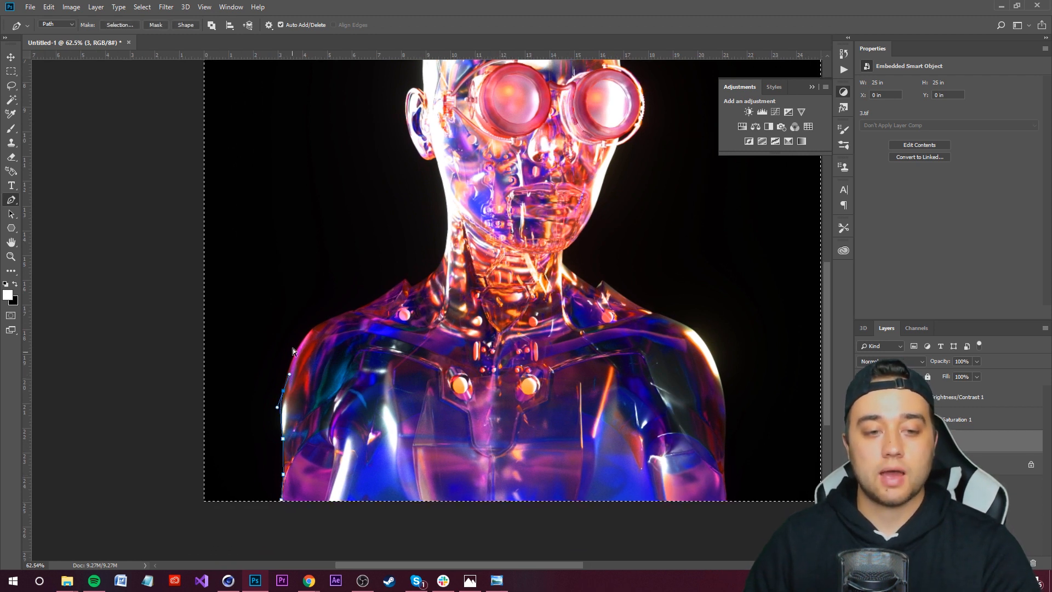
key("ctrl+z")
key("ctrl+z")
key("ctrl+z")
Step: Continue the Pen path up the shoulder, neck and around the head, closing it below the canvas
left_click_drag(323, 320, 333, 313)
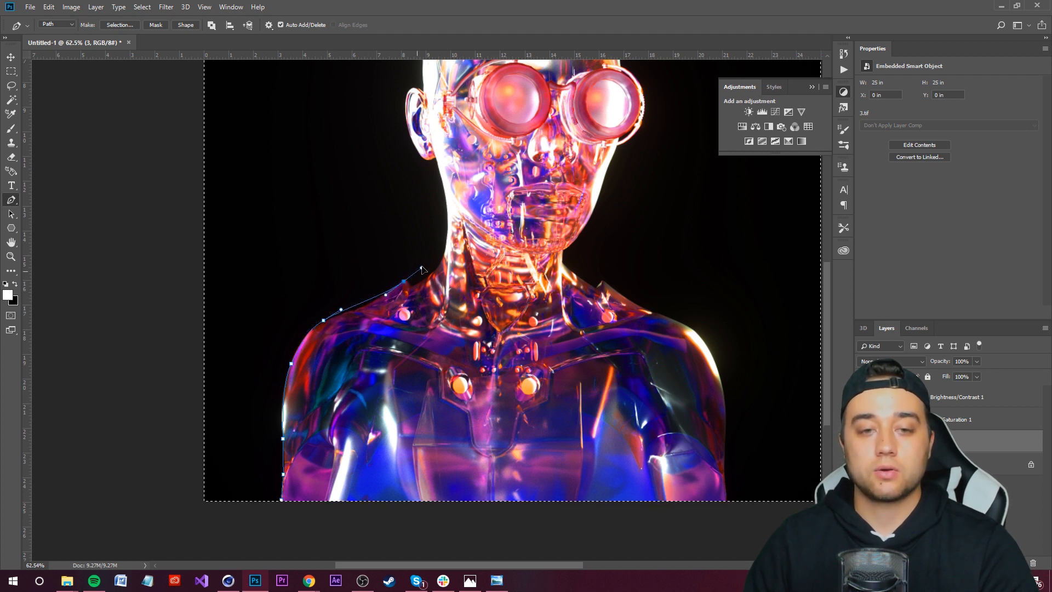
key("ctrl+z")
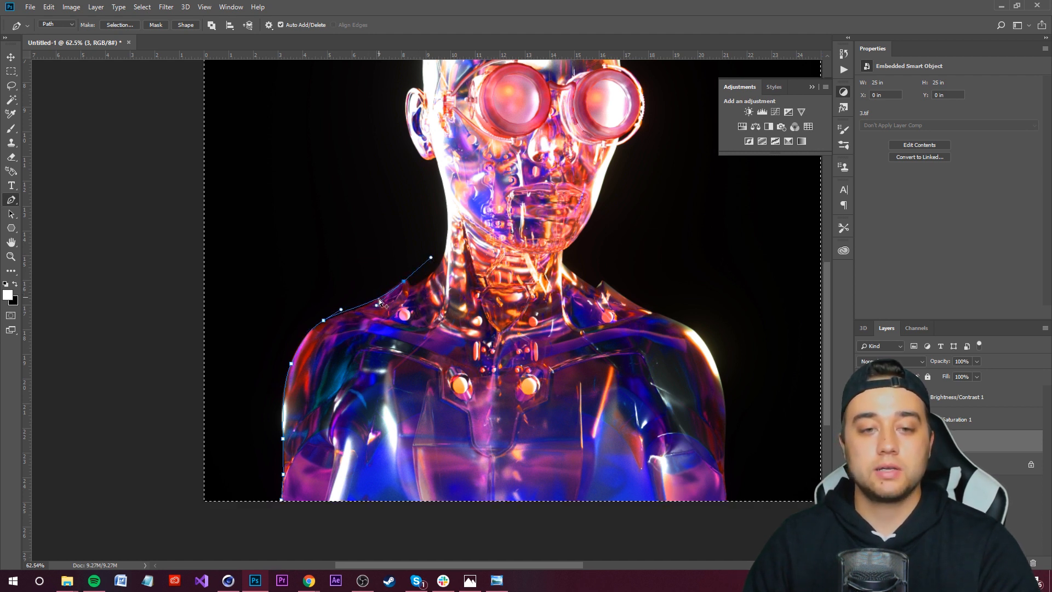
left_click_drag(367, 305, 384, 294)
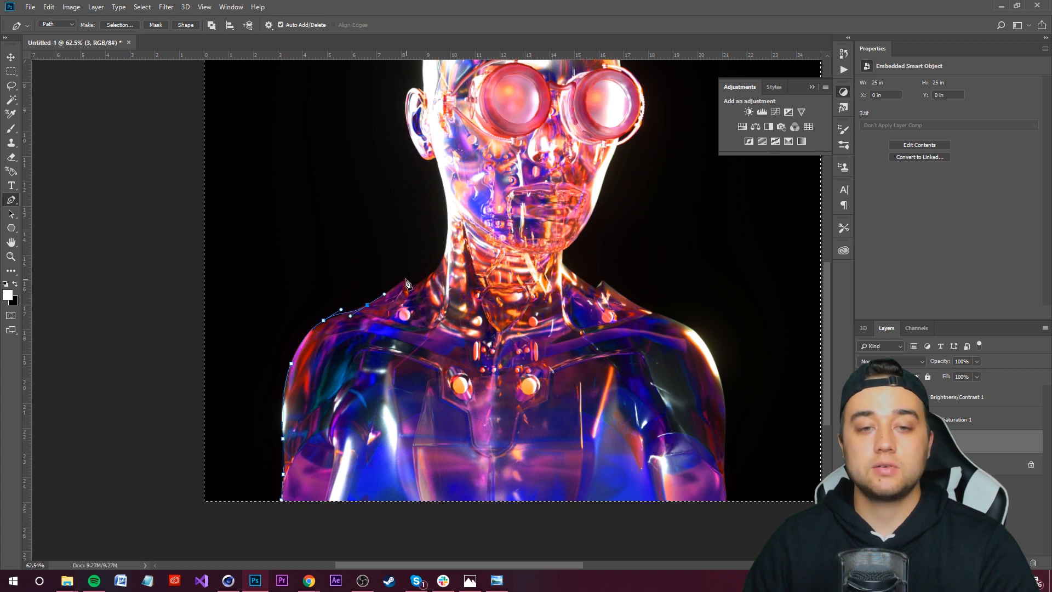
left_click_drag(436, 269, 441, 260)
left_click_drag(461, 209, 507, 342)
scroll(499, 370, "up", 3, "alt")
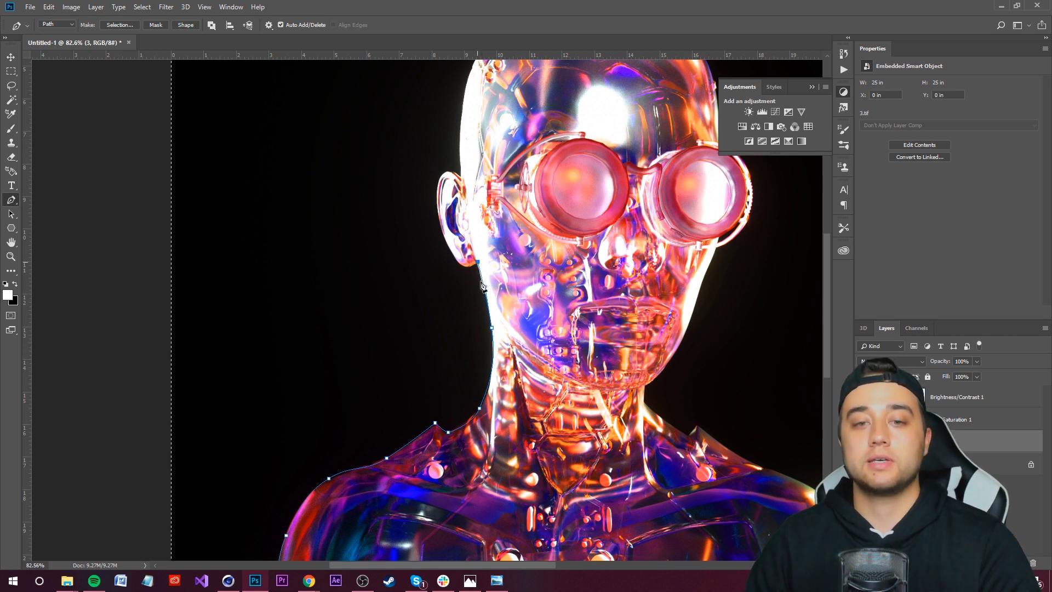
left_click_drag(477, 262, 465, 268)
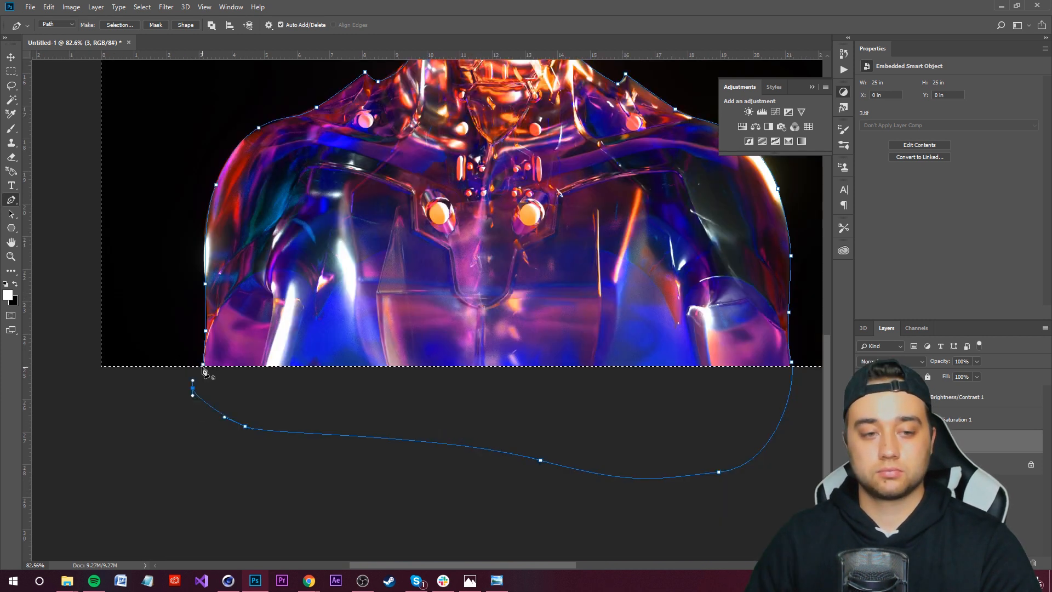
key("ctrl+0")
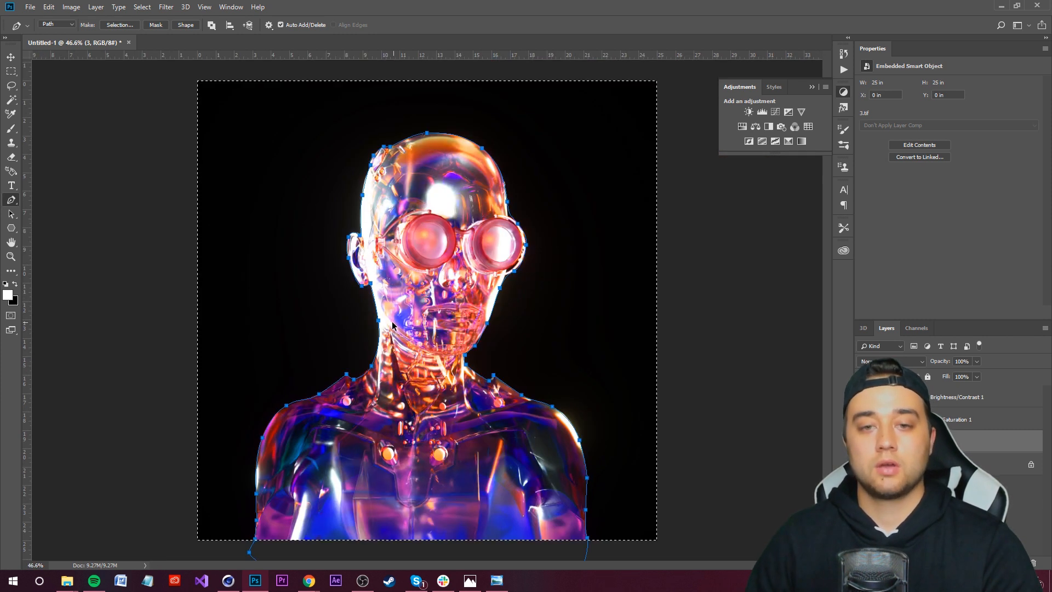
Step: Make a selection from the path with a 3-pixel feather radius
right_click(415, 348)
left_click(433, 347)
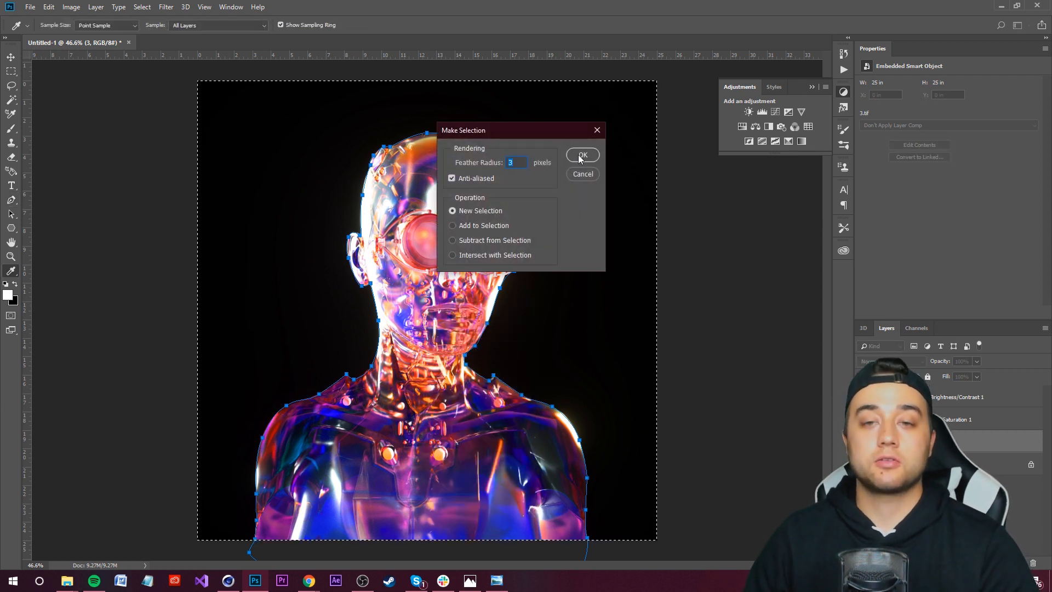
left_click(581, 156)
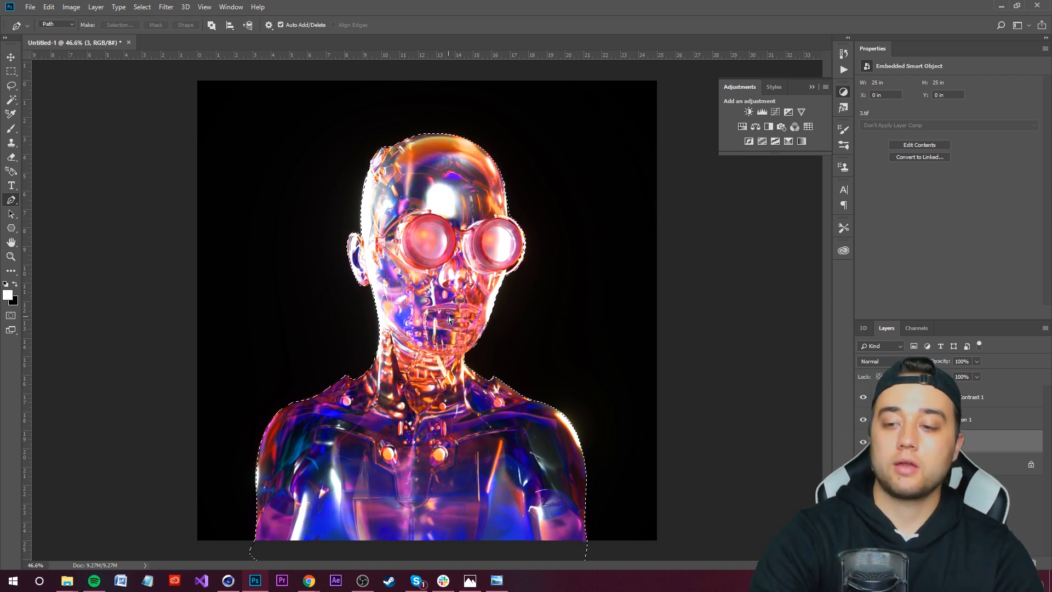
Step: Copy the selected bust onto a new layer twice, keeping only the top copy visible
key("ctrl+j")
left_click(915, 463)
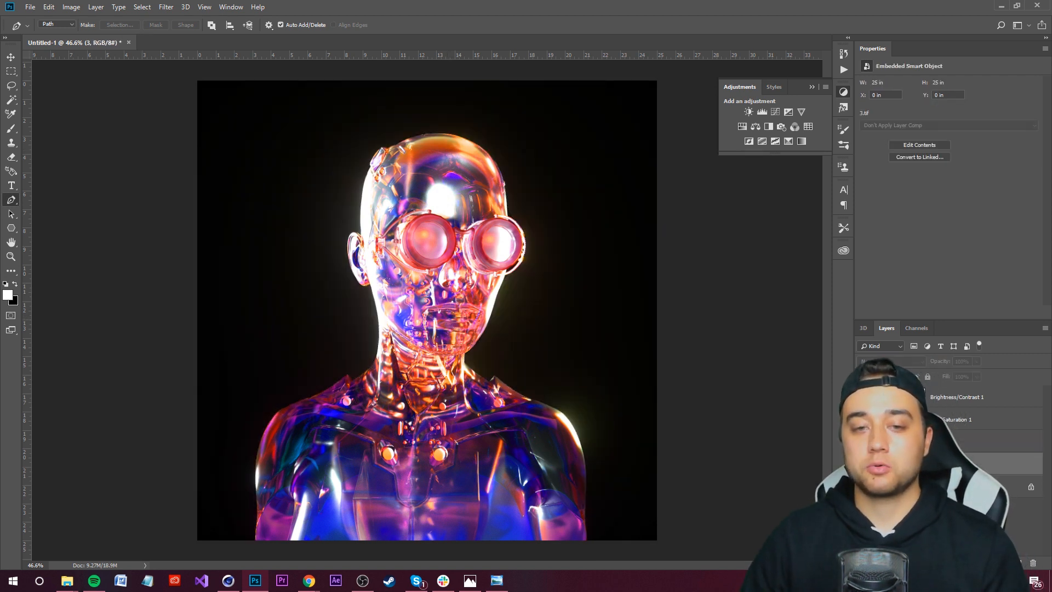
left_click(862, 463)
left_click(863, 462)
left_click(863, 463)
left_click(863, 463)
left_click(915, 441)
left_click(863, 463)
left_click(863, 463)
left_click(862, 441)
left_click(862, 441)
left_click(863, 441)
left_click(862, 441)
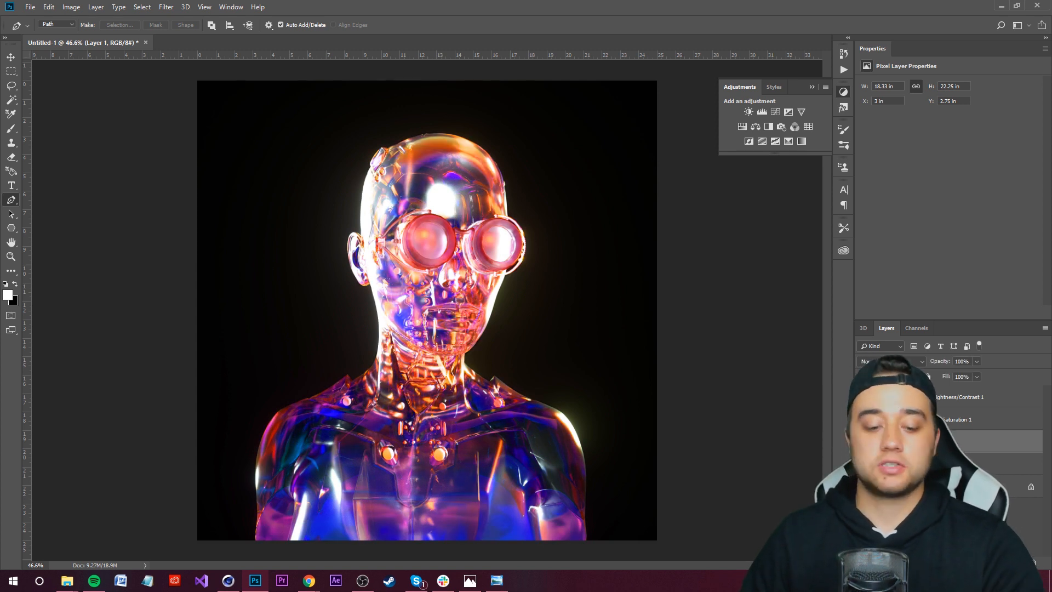
left_click(920, 462)
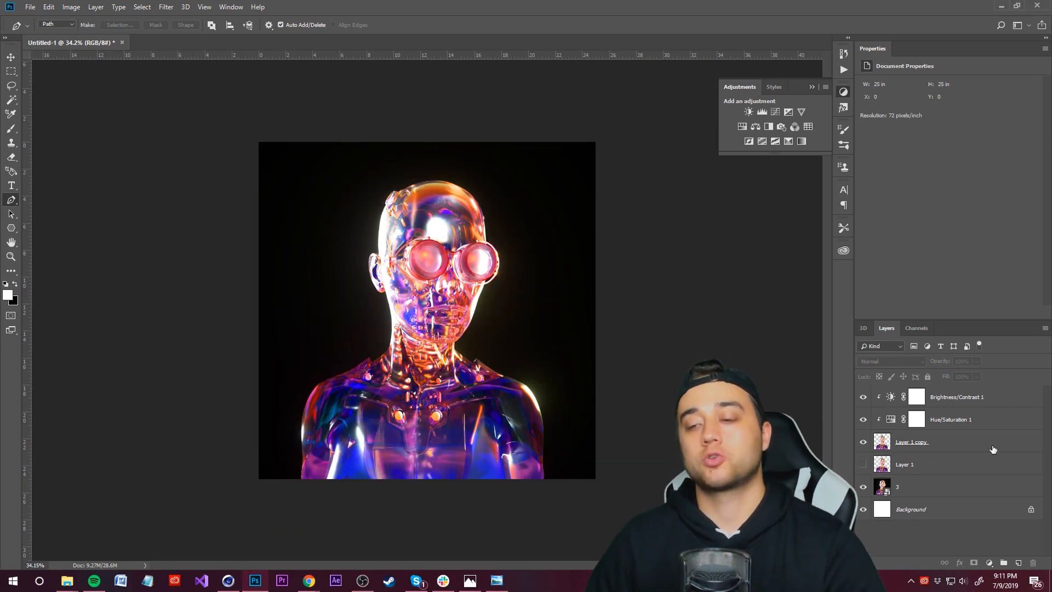
Step: Load Layer 1 copy's selection, open the Filter Gallery and preview various Artistic, Brush Strokes and Sketch filters
left_click(880, 442, "ctrl")
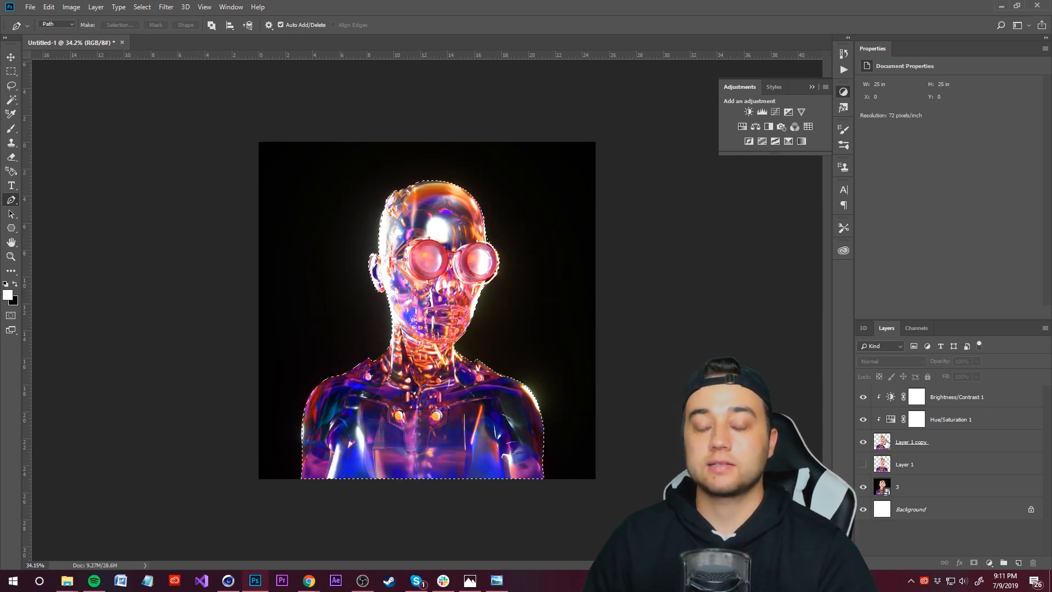
left_click(968, 444)
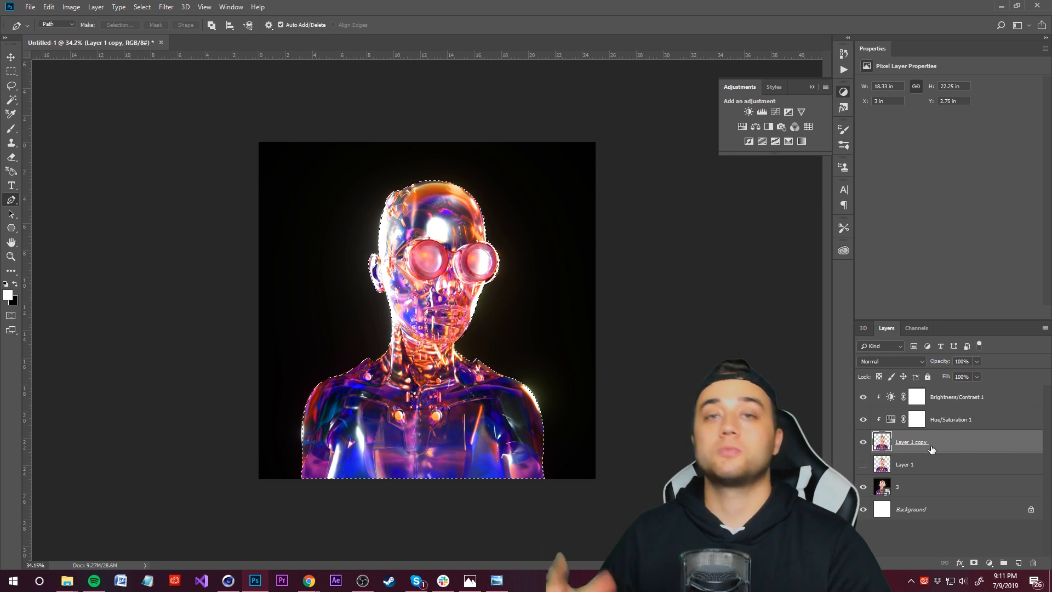
left_click(166, 7)
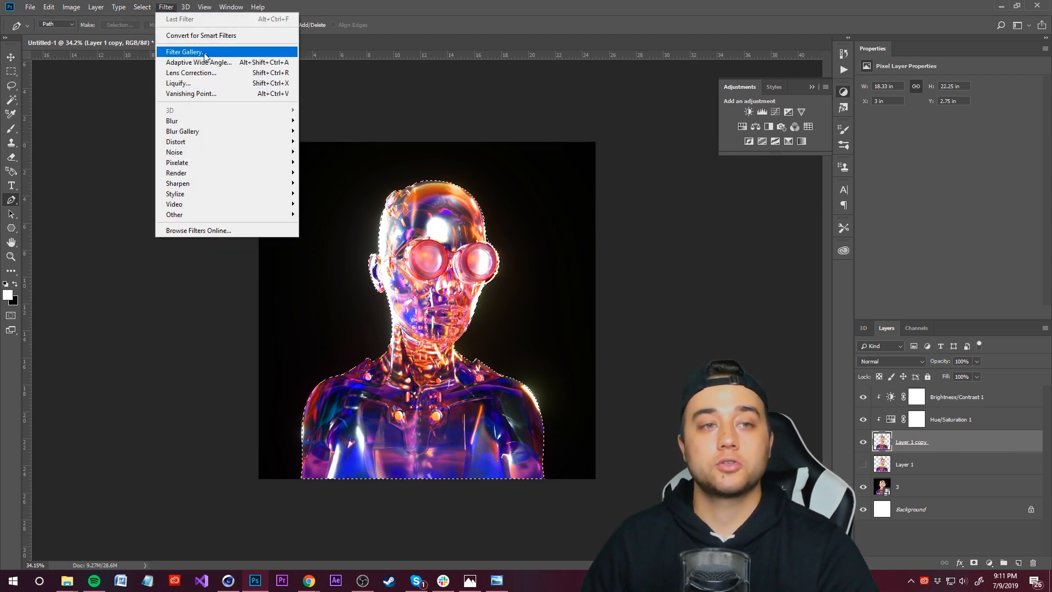
left_click(218, 52)
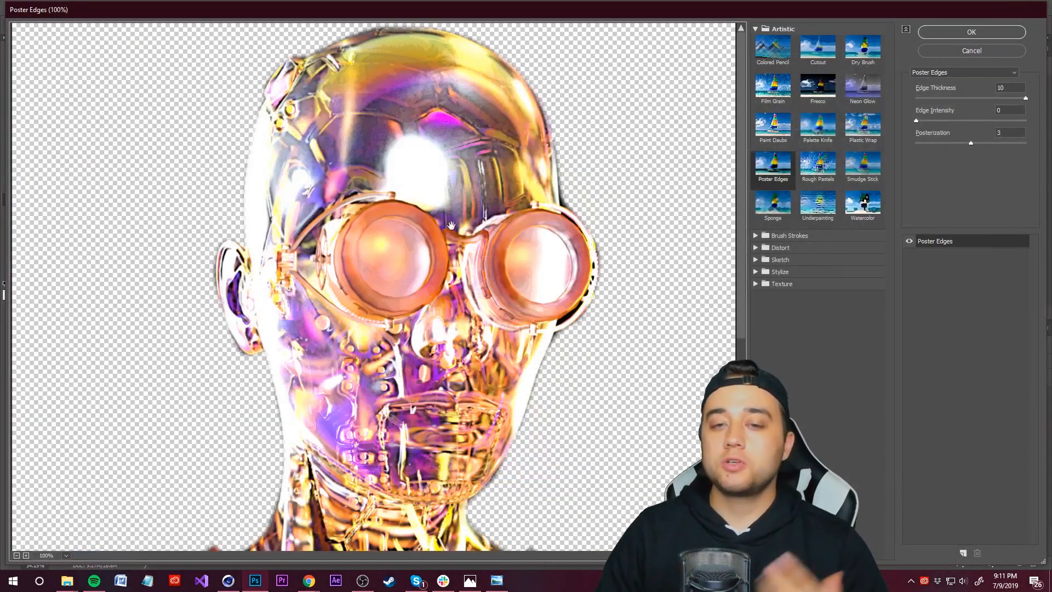
key("ctrl+minus")
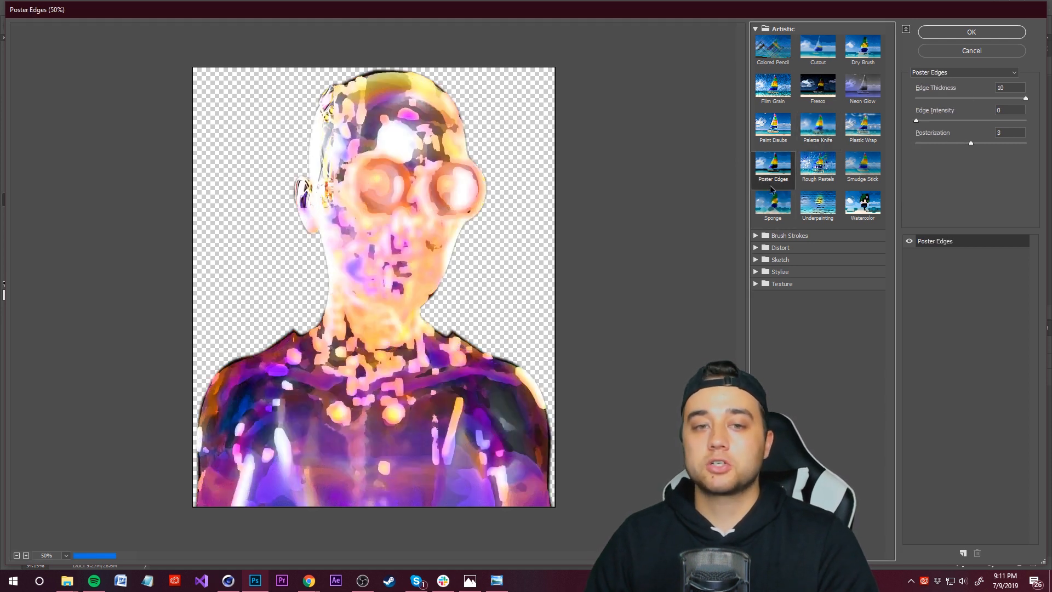
left_click(773, 203)
left_click(818, 203)
left_click(862, 163)
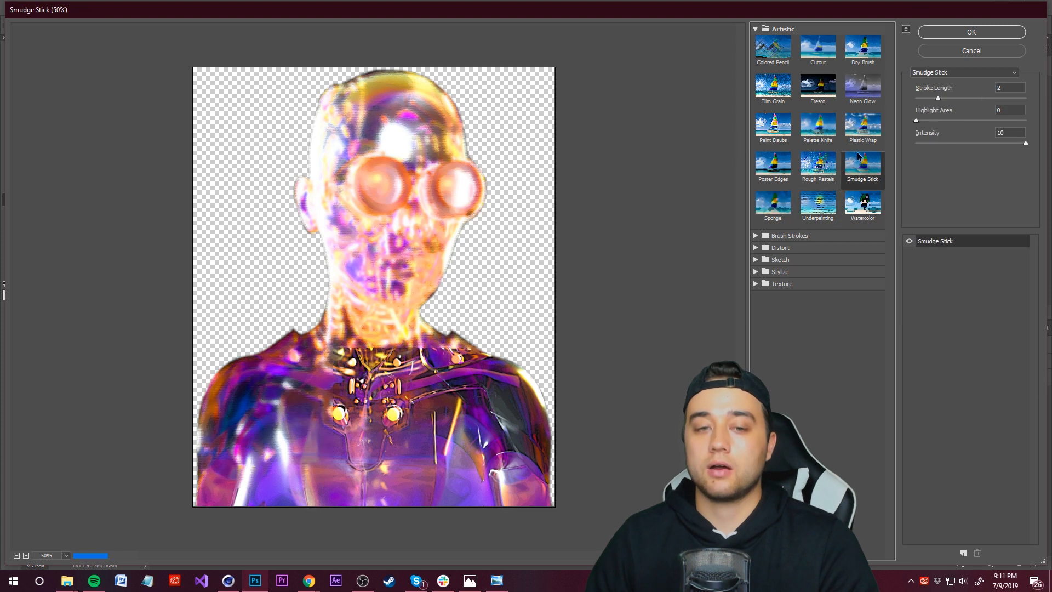
left_click(862, 86)
left_click(863, 125)
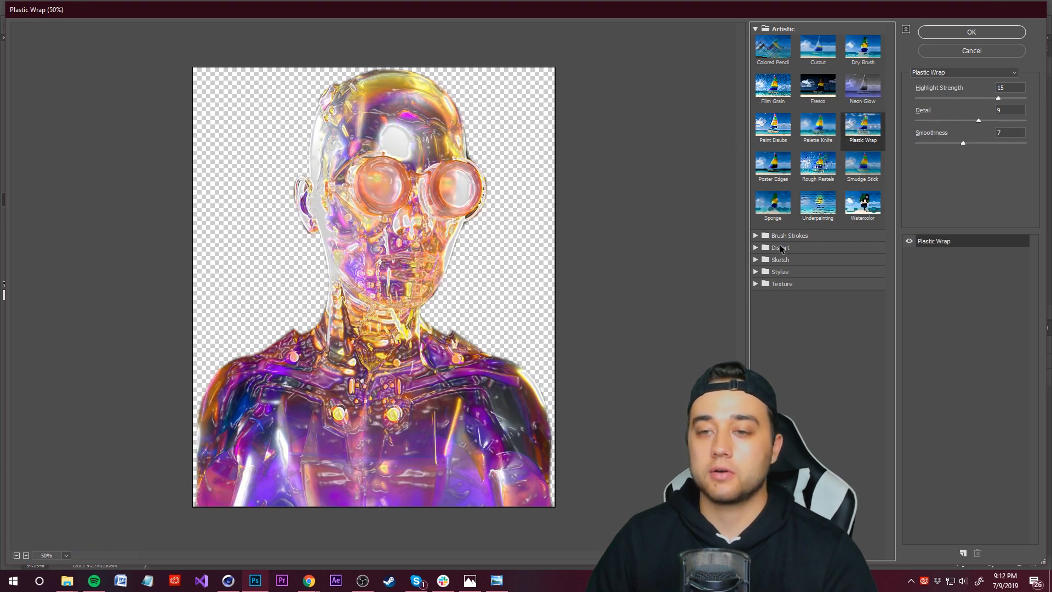
left_click(862, 48)
left_click(756, 235)
left_click(772, 331)
left_click(817, 331)
left_click(817, 293)
left_click(863, 293)
left_click(863, 253)
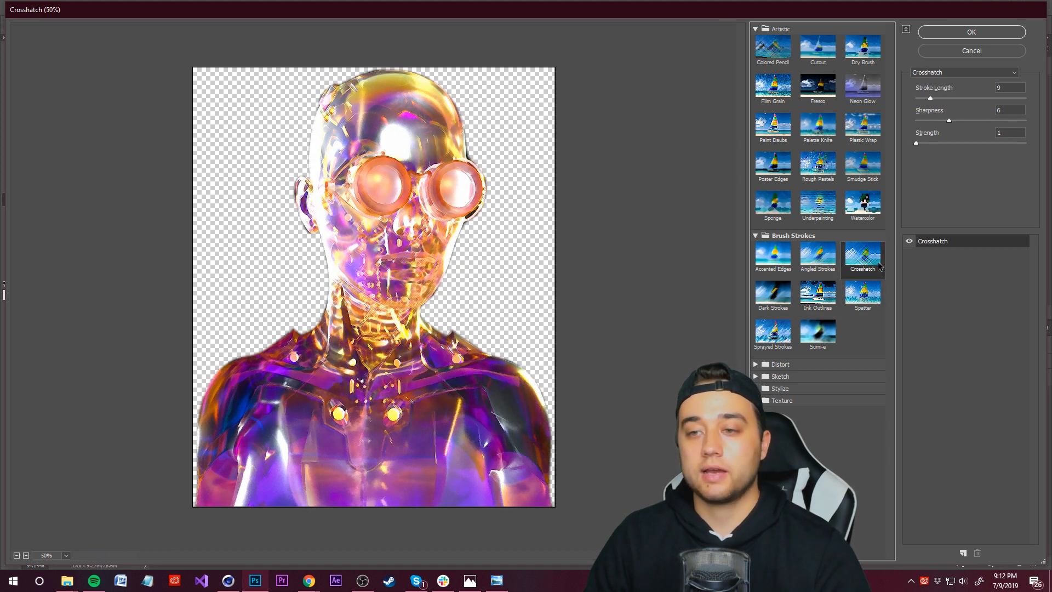
left_click(755, 376)
left_click(778, 399)
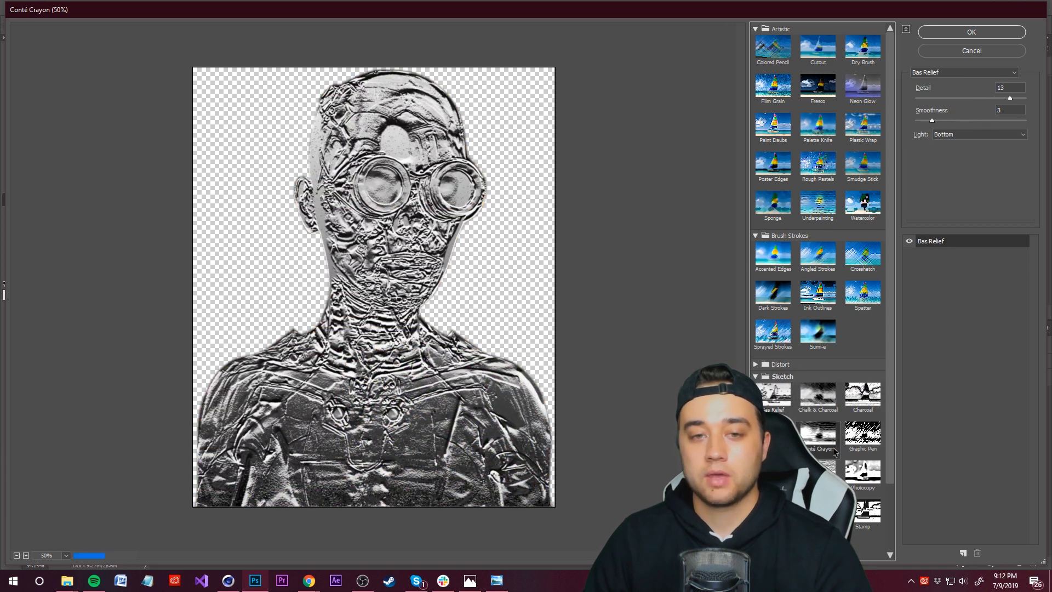
left_click(817, 433)
left_click(773, 471)
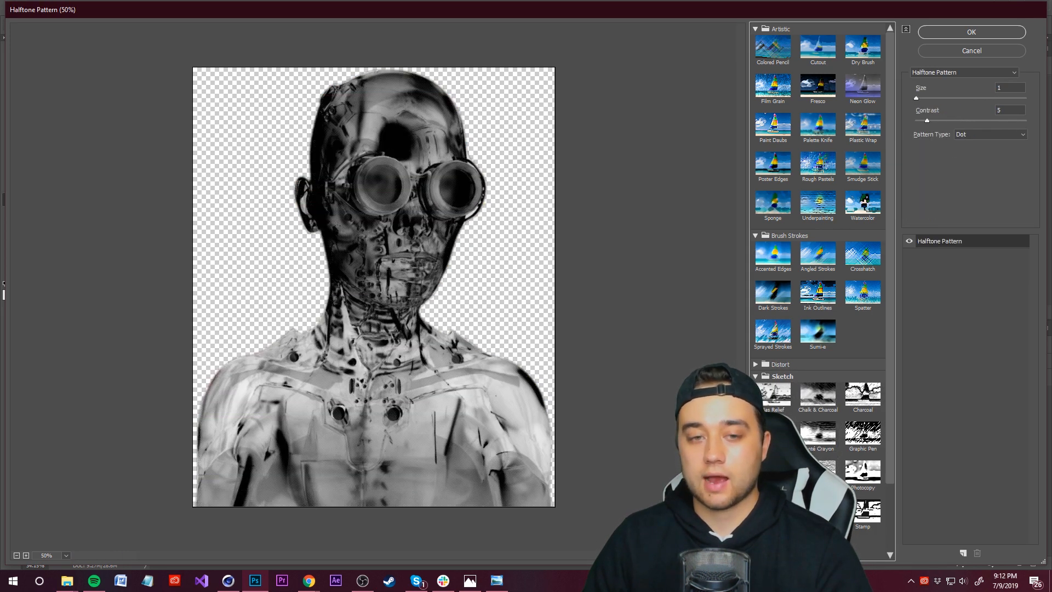
scroll(402, 213, "up", 4, "alt")
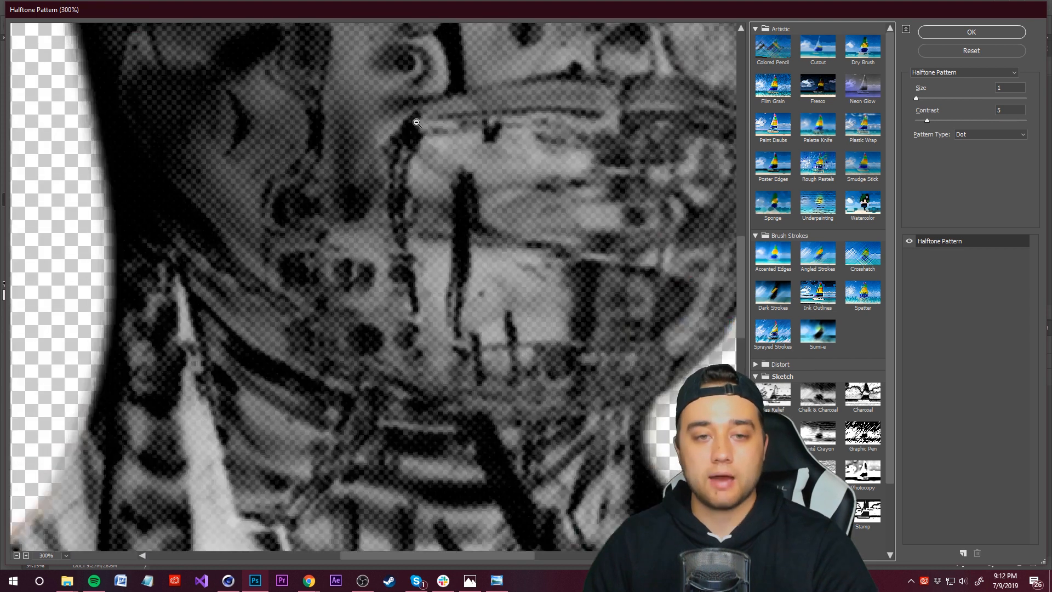
scroll(418, 159, "down", 4, "alt")
Step: Switch to the Photos app and review the finished robot artwork images
mouse_move(68, 581)
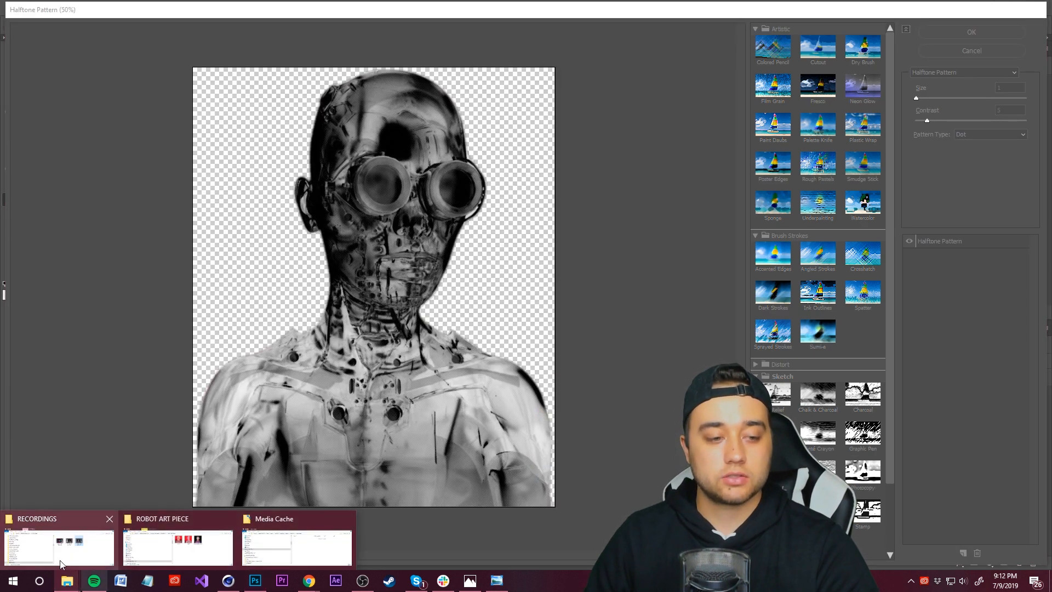
left_click(179, 545)
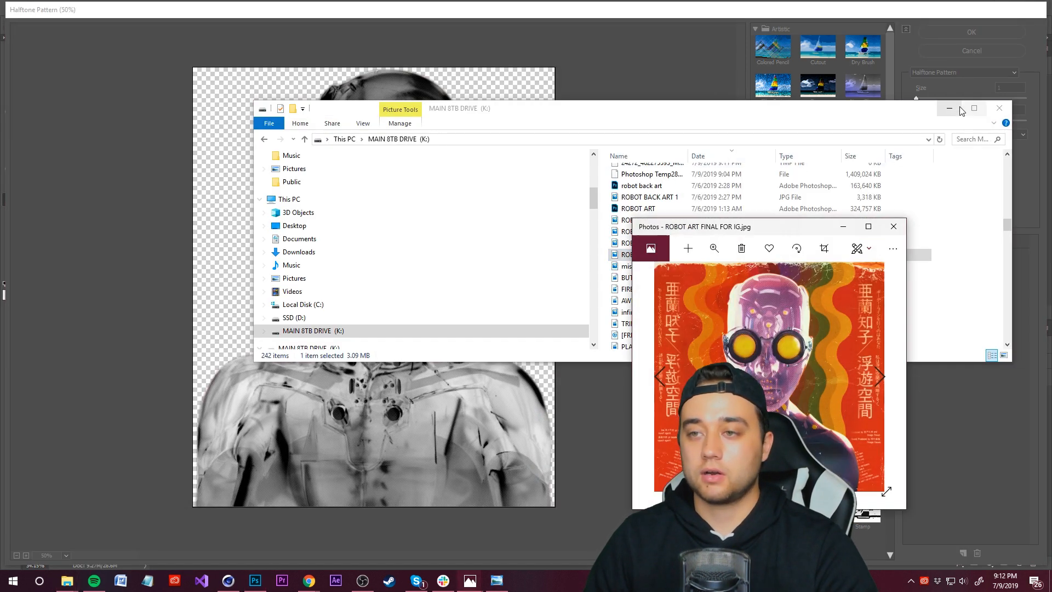
left_click(949, 108)
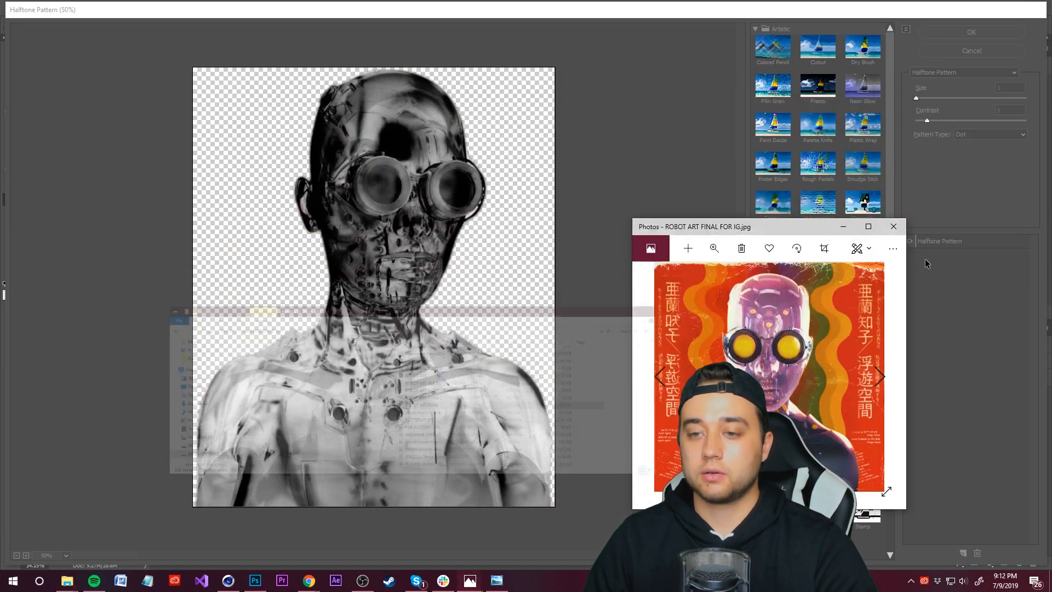
left_click_drag(886, 231, 569, 146)
left_click(554, 145)
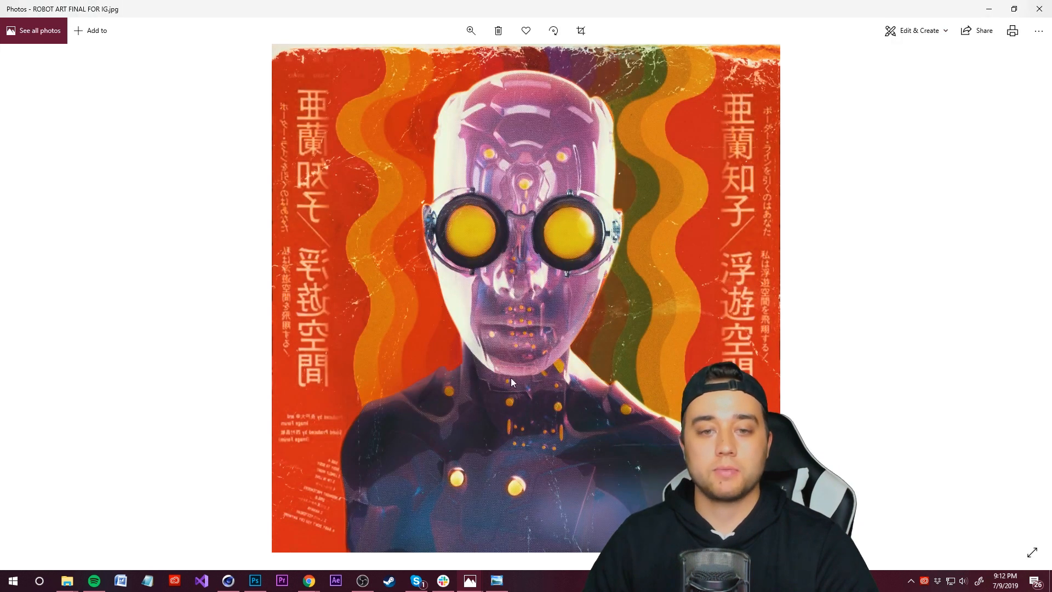
key("Left")
key("Left")
key("Right")
key("Left")
key("Right")
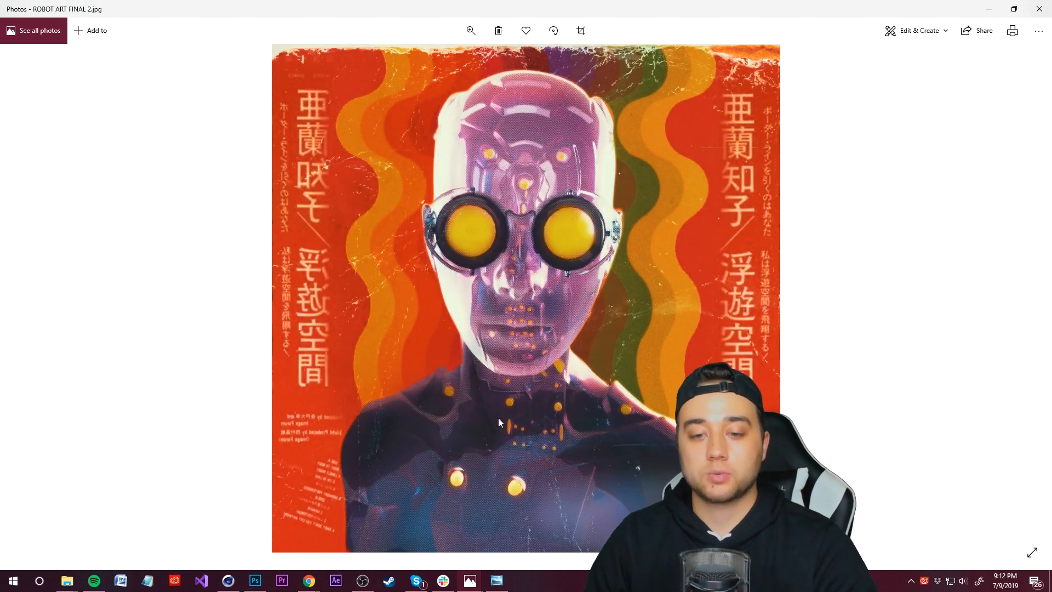
key("Left")
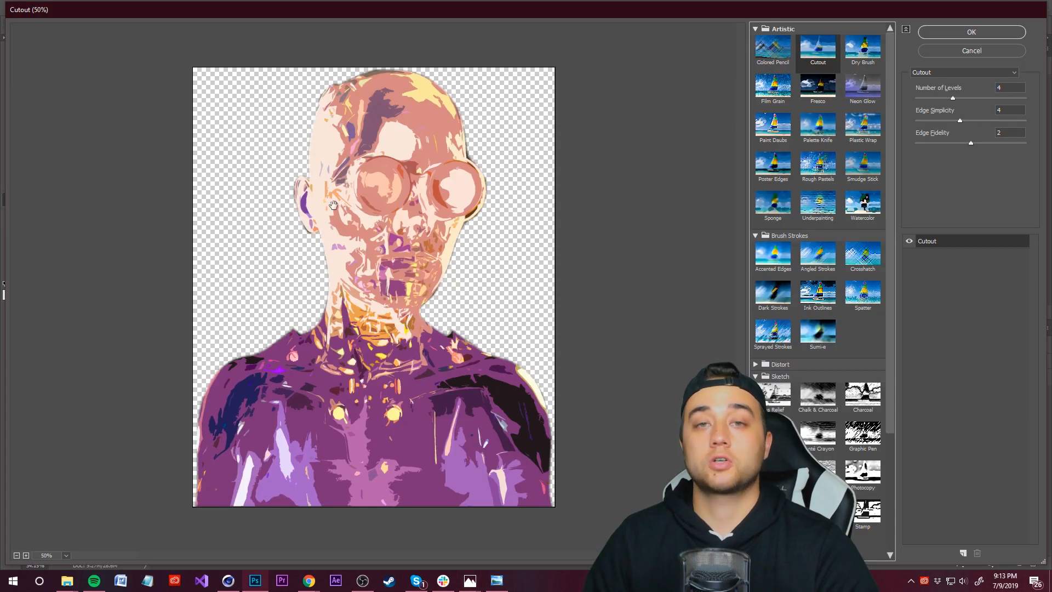
Step: Apply the Cutout filter to the bust copy
left_click(977, 35)
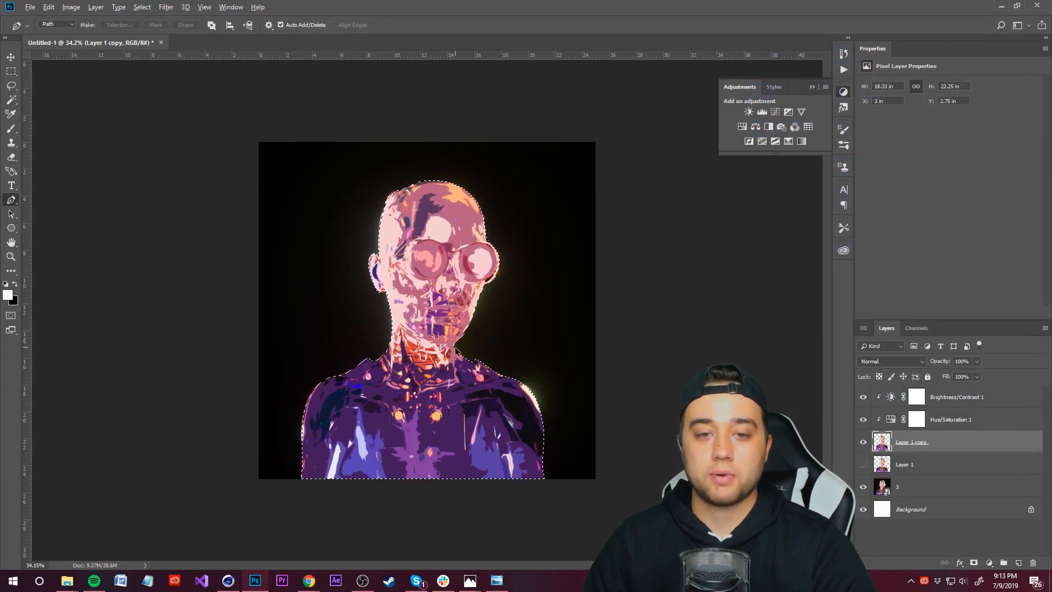
scroll(459, 348, "up", 3, "alt")
scroll(526, 348, "down", 2, "alt")
scroll(530, 352, "down", 2, "alt")
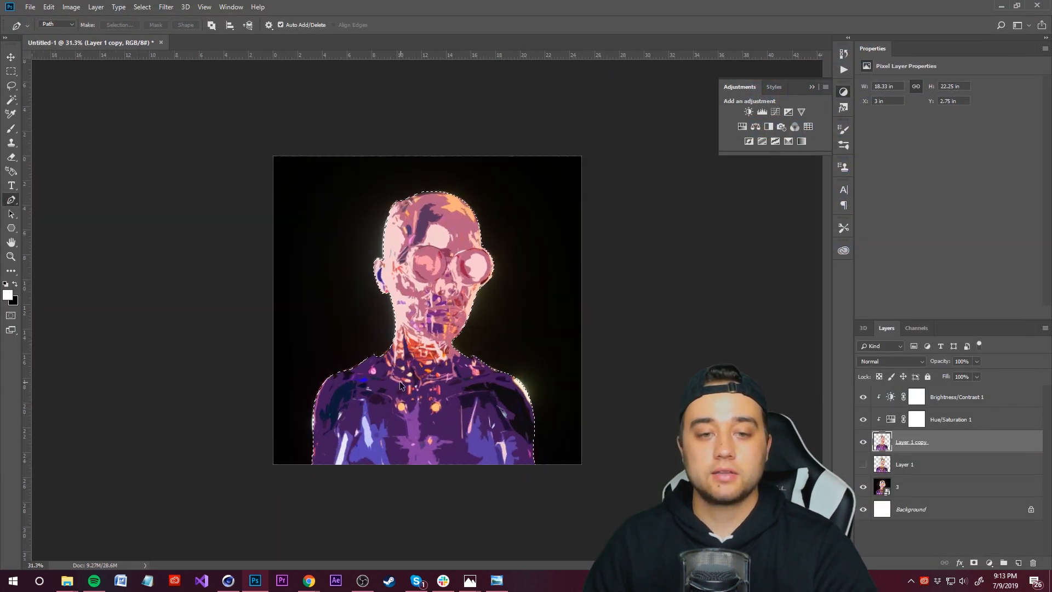
scroll(530, 353, "up", 1, "alt")
Step: Set Layer 1 copy's blend mode to Hard Light with 48% opacity, and toggle its visibility to compare
left_click(893, 361)
left_click(884, 261)
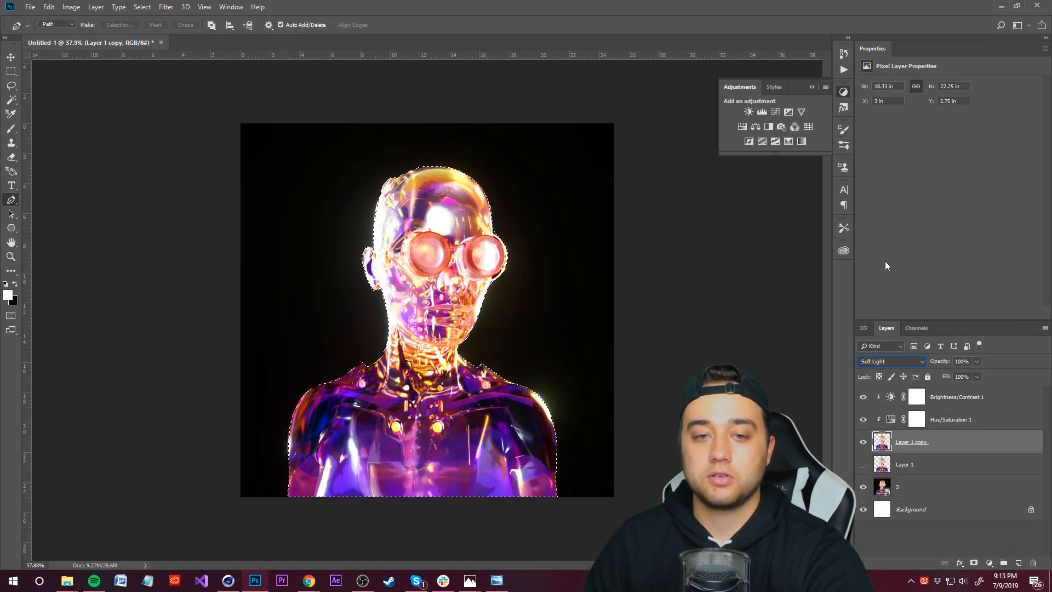
key("Down")
key("Down")
key("Up")
key("Up")
left_click(911, 364)
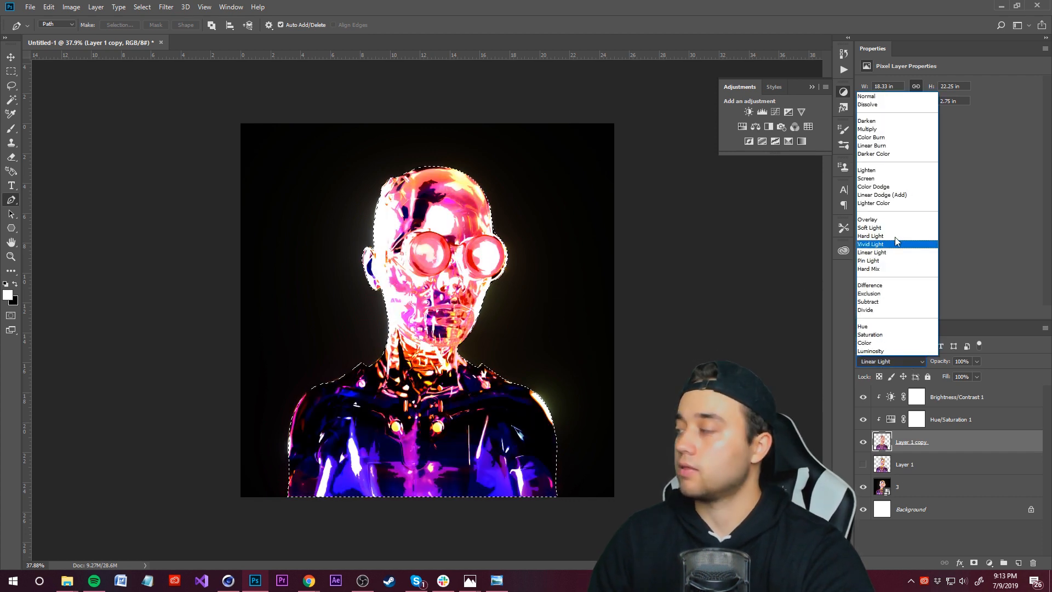
left_click(876, 185)
key("Up")
key("Up")
key("Down")
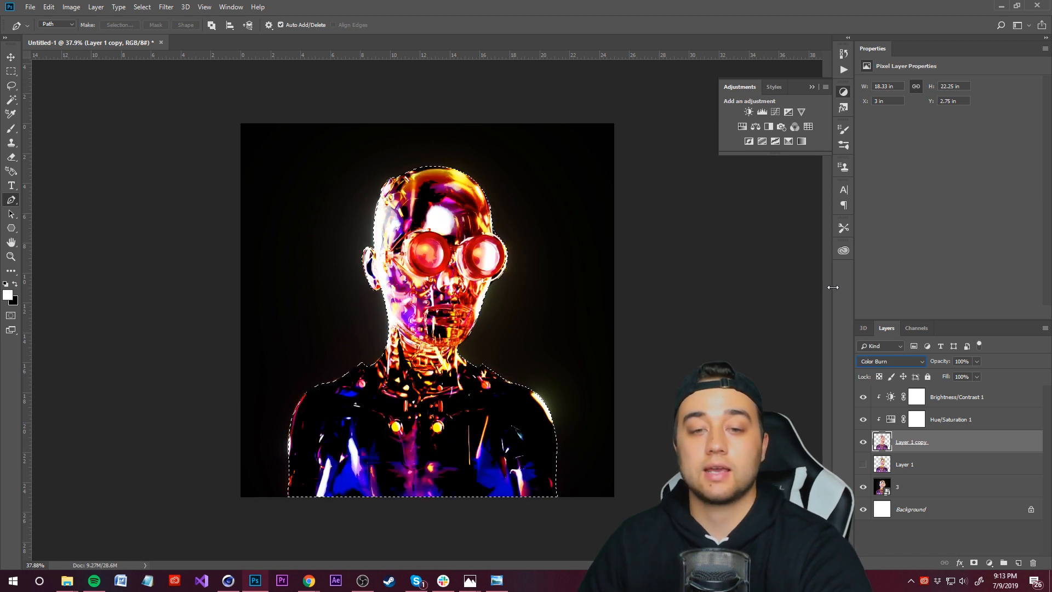
left_click(978, 362)
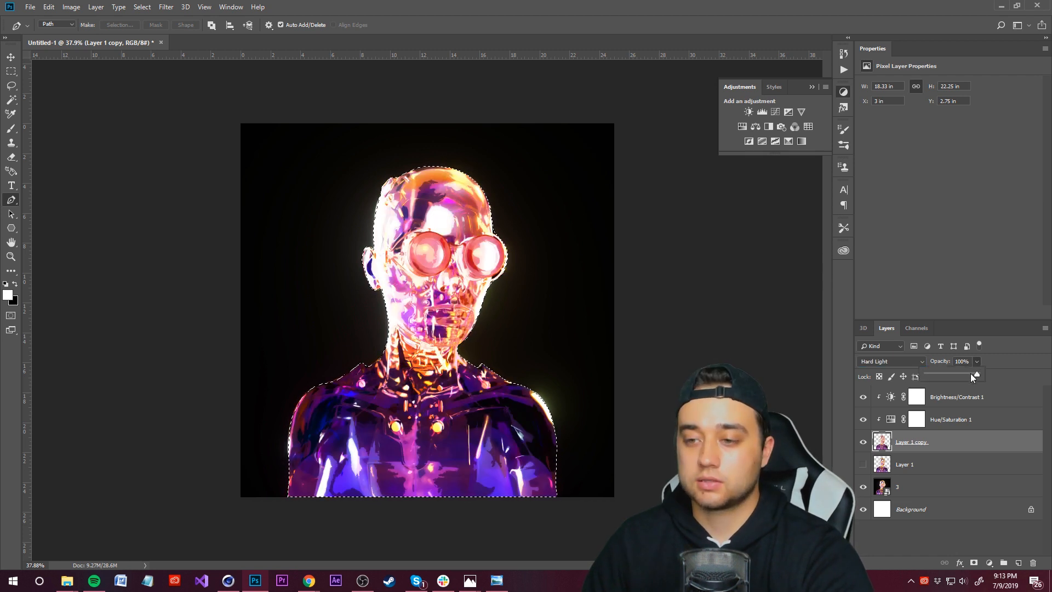
left_click(861, 445)
left_click(860, 447)
Step: Deselect, then load Layer 1 copy's pixels as a selection again
left_click(142, 7)
left_click(154, 27)
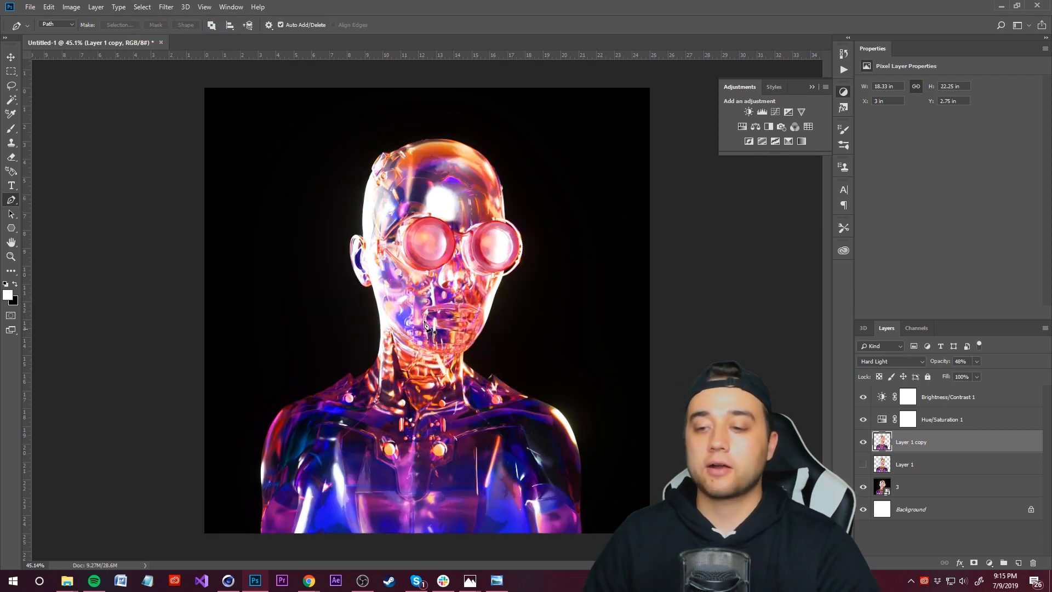
left_click(887, 446, "ctrl")
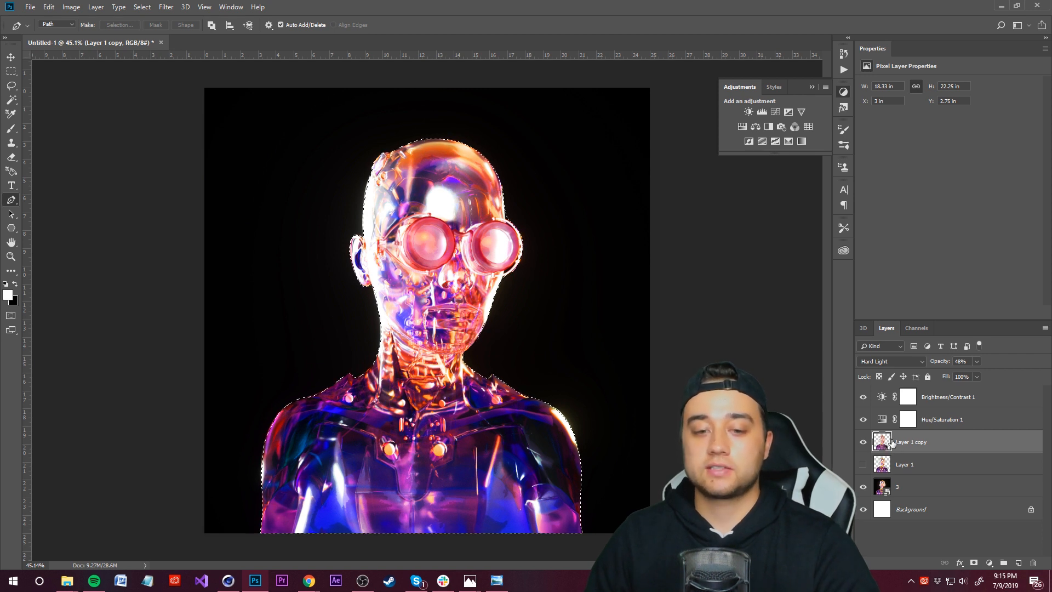
Step: Deselect the bust selection
left_click(142, 7)
left_click(148, 26)
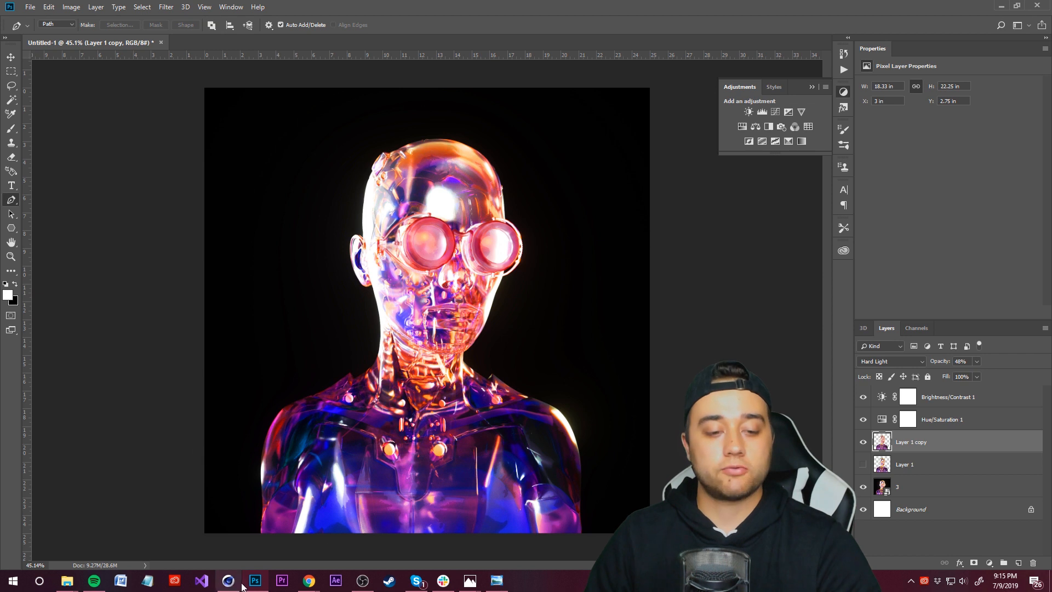
Step: Switch to the browser and browse Google image results for cyberpunk art for colour inspiration
mouse_move(308, 580)
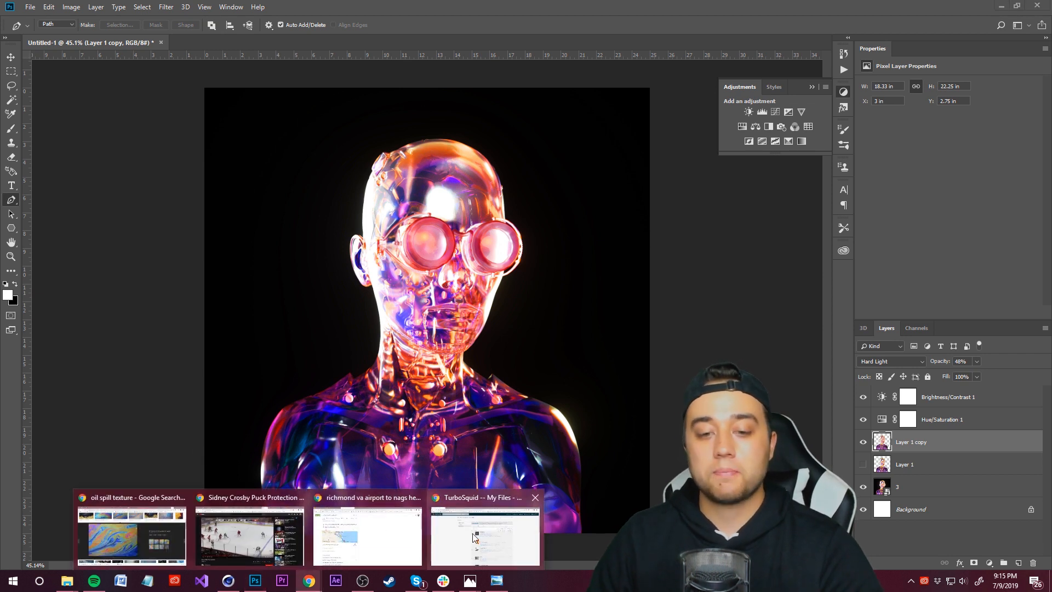
left_click(471, 544)
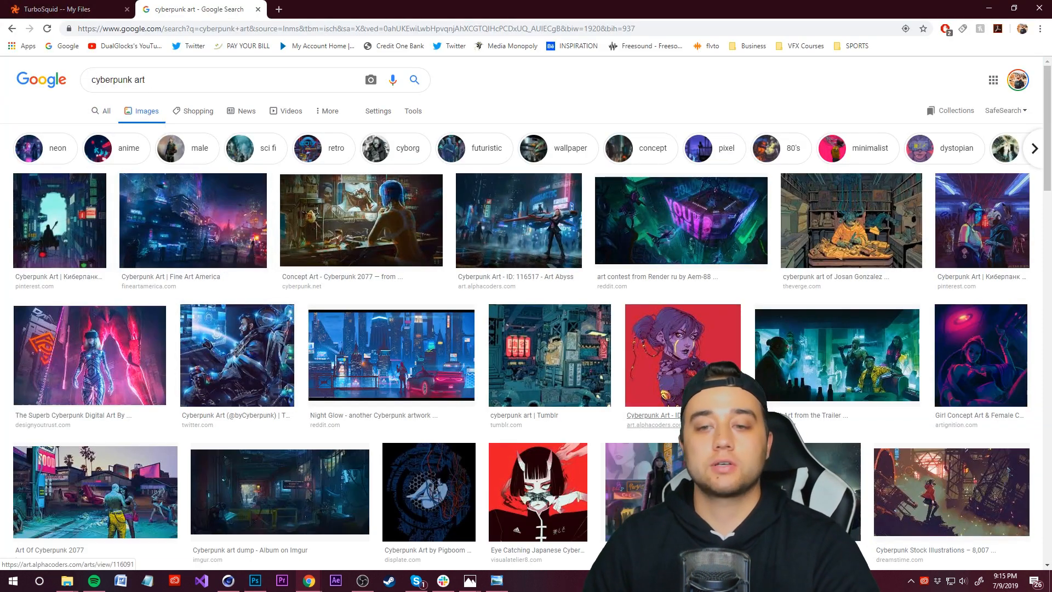
left_click(657, 339)
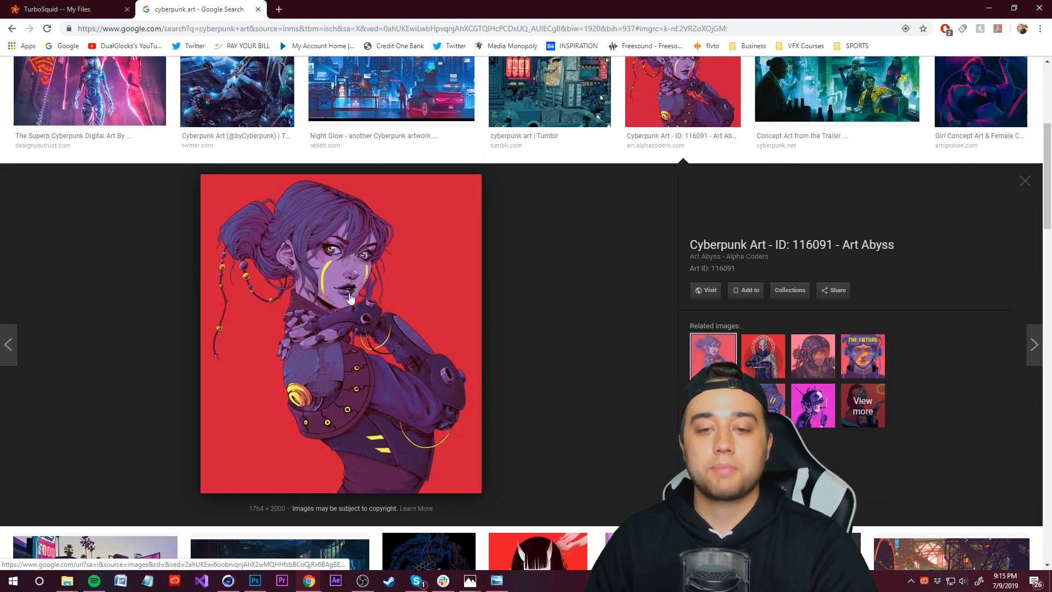
left_click(775, 407)
left_click(721, 362)
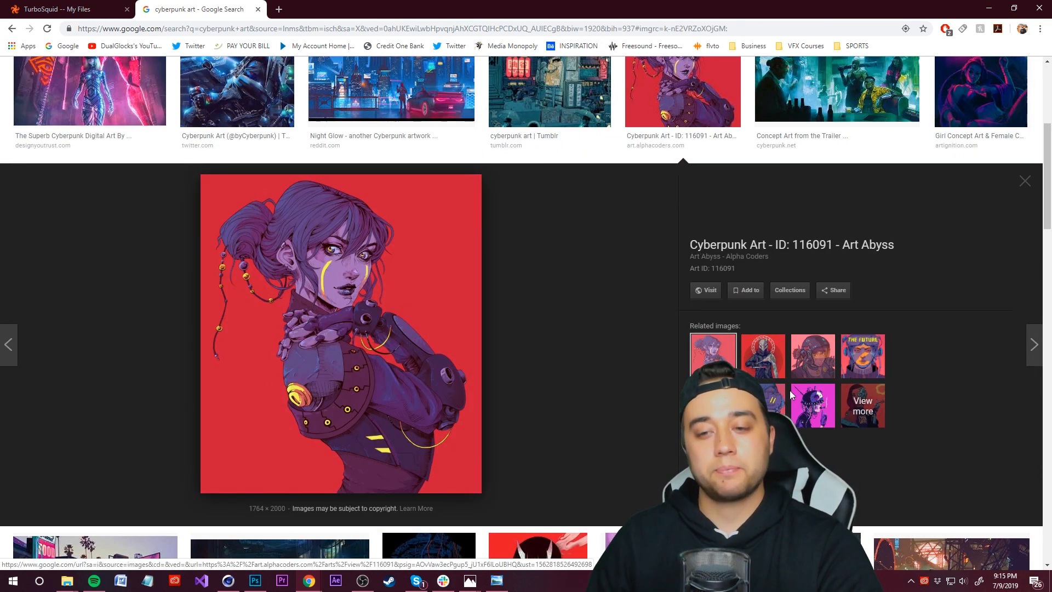
left_click(773, 405)
left_click(716, 404)
left_click(714, 358)
scroll(517, 344, "down", 6)
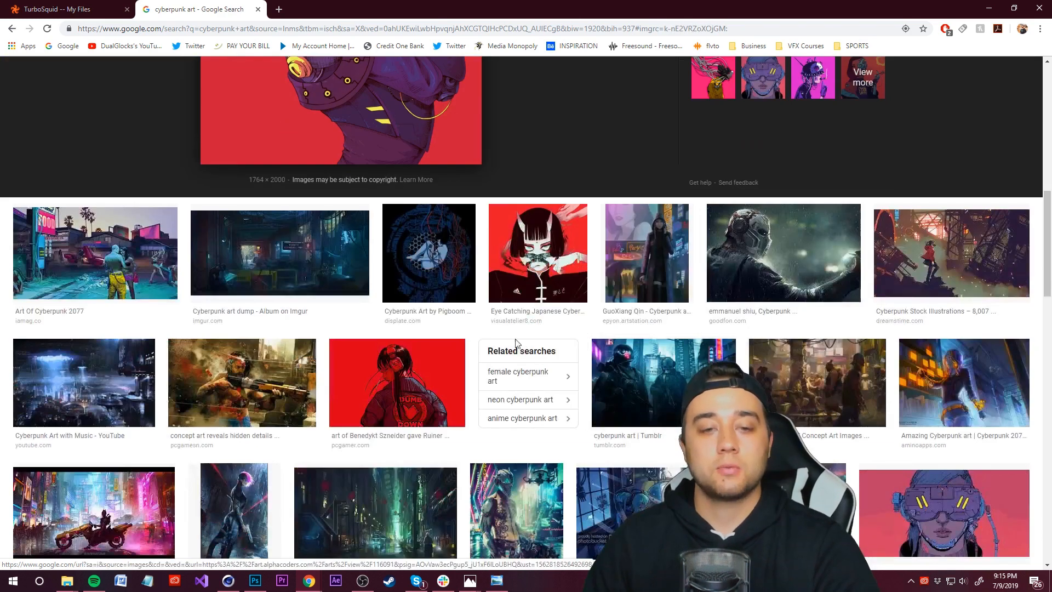
scroll(452, 381, "down", 4)
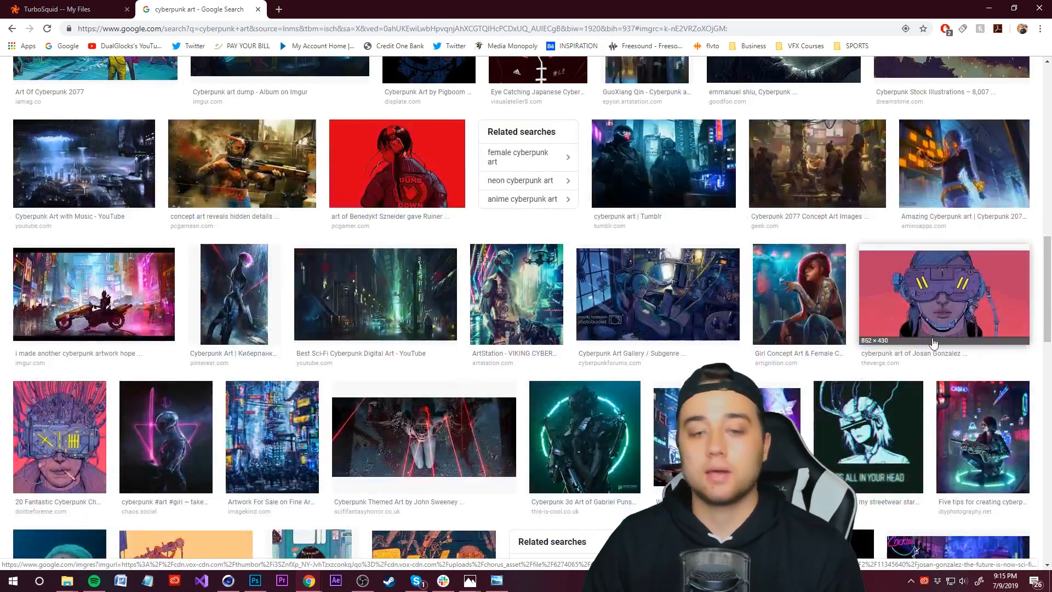
scroll(933, 342, "down", 7)
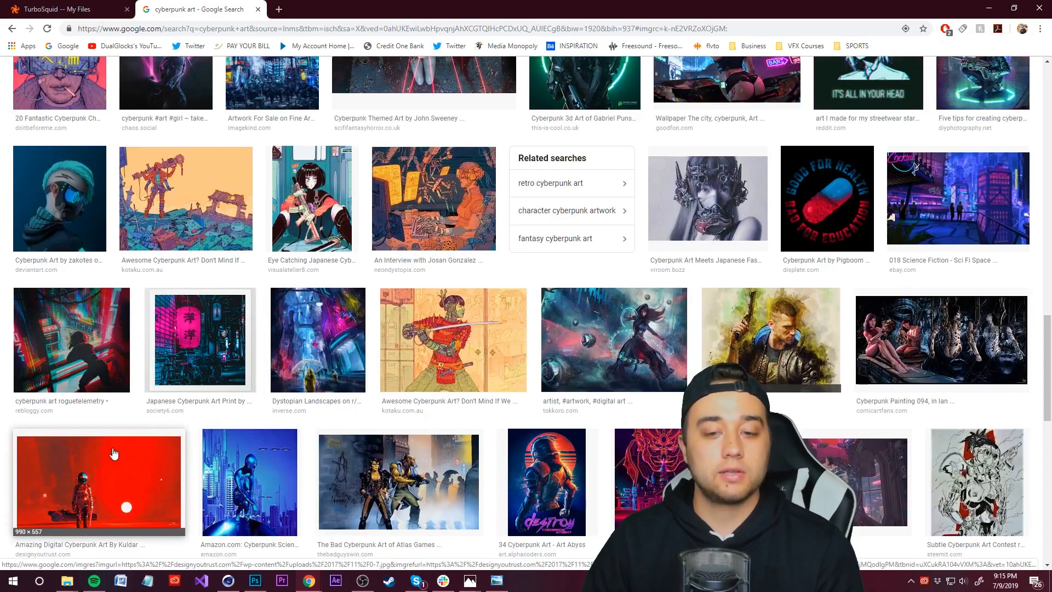
scroll(114, 452, "down", 20)
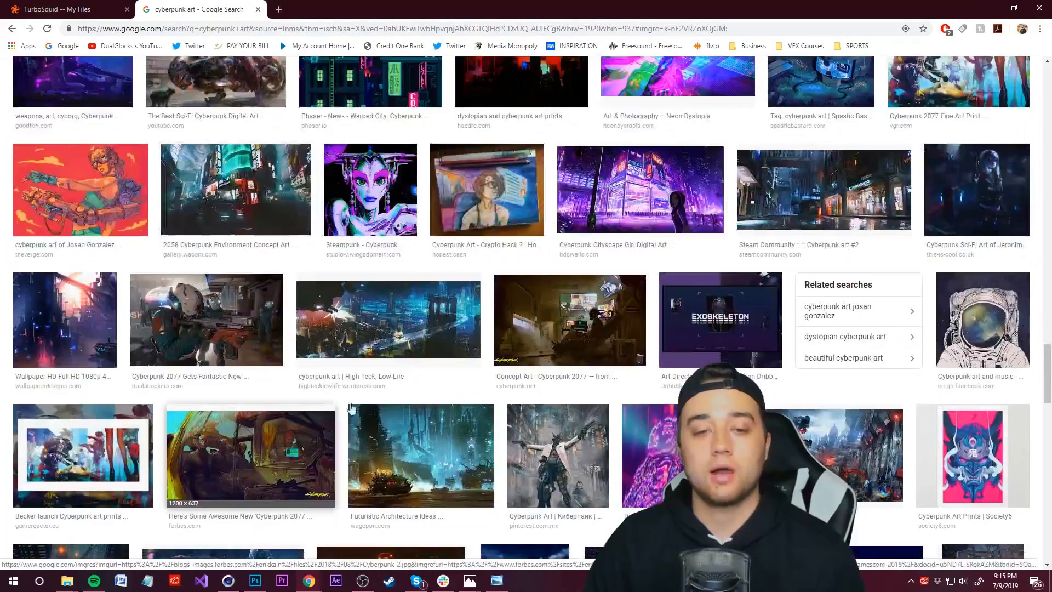
Step: Open the Metallica cyberpunk poster from the related images and copy the image
left_click(77, 192)
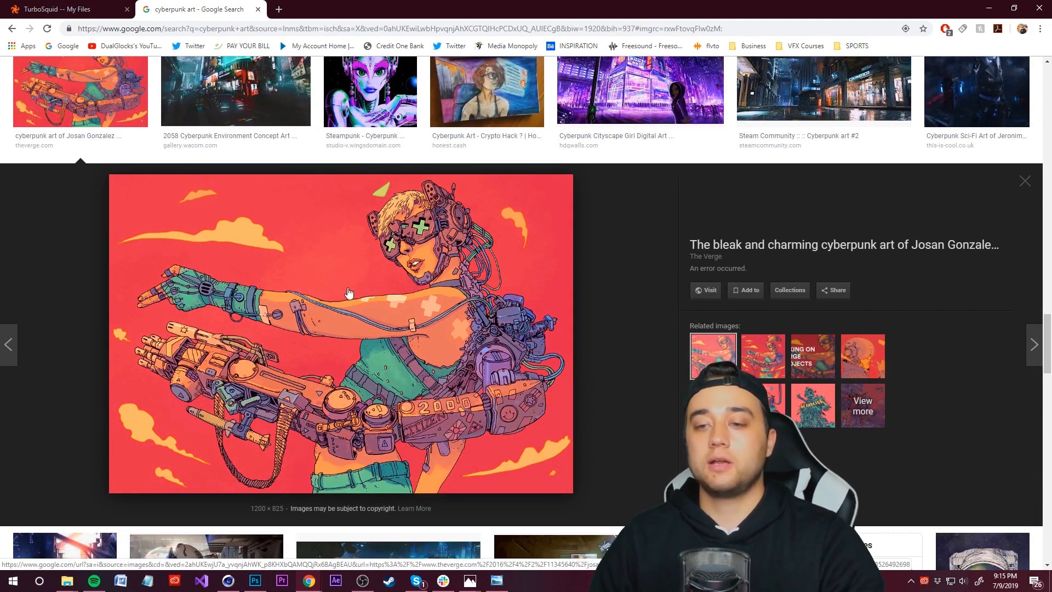
right_click(358, 247)
left_click(405, 369)
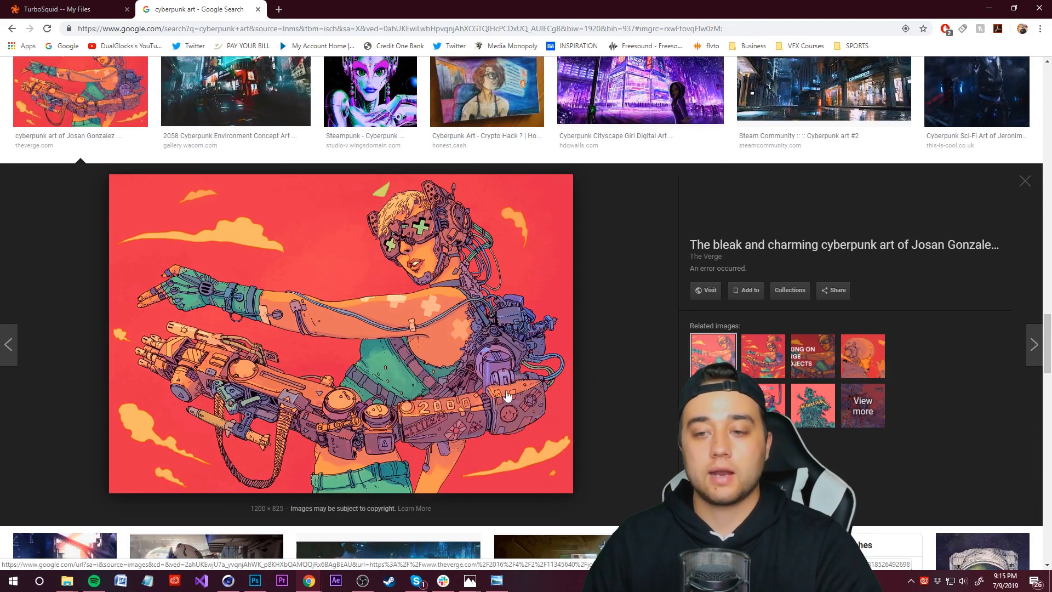
left_click(812, 405)
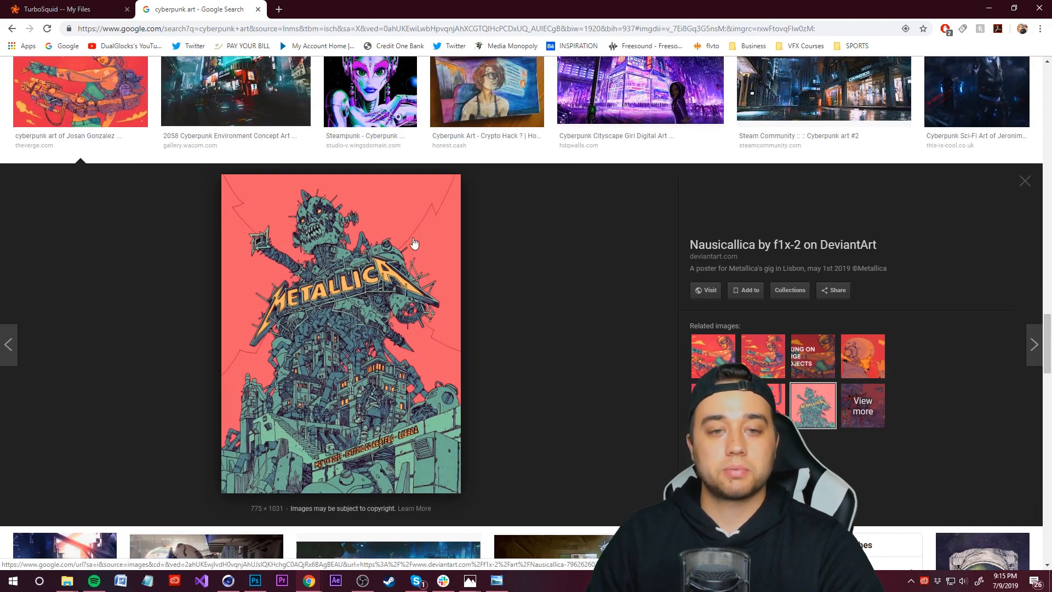
right_click(401, 199)
left_click(445, 301)
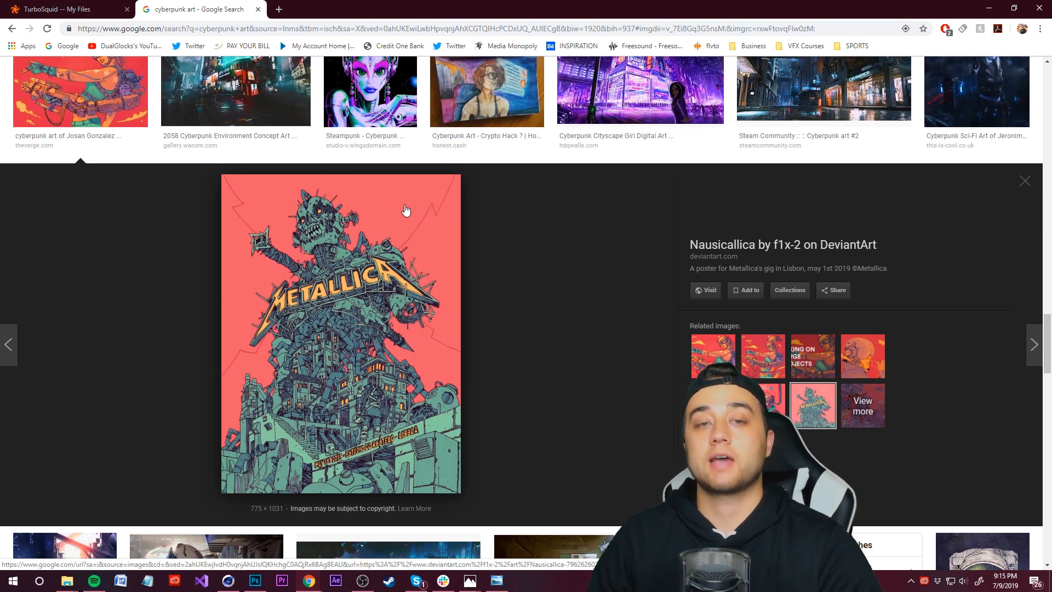
right_click(387, 230)
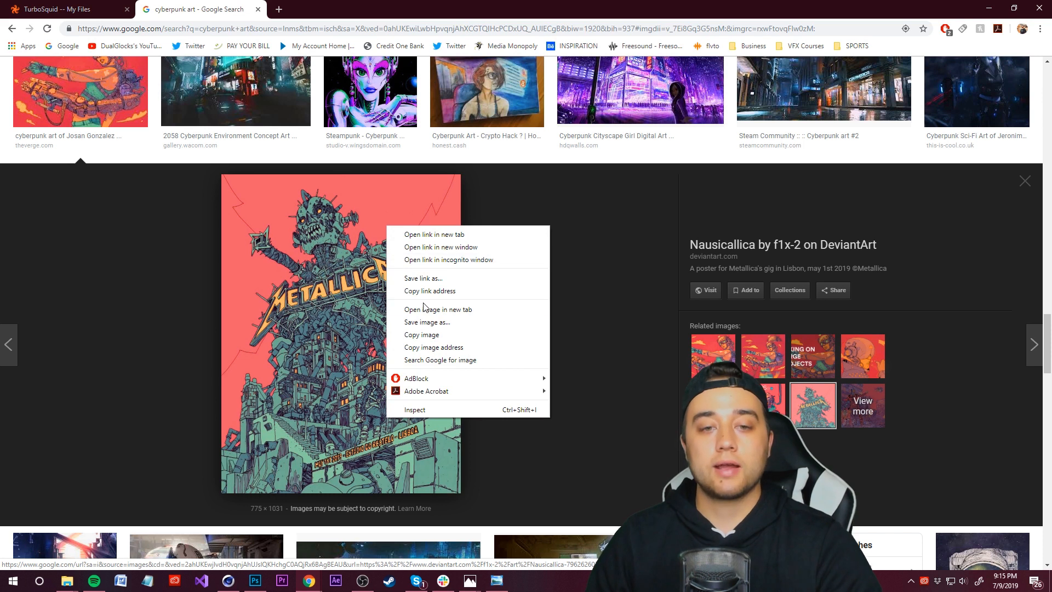
left_click(426, 337)
Step: Back in Photoshop, paste the poster as a new layer and move it to the top of the layer stack
left_click(254, 583)
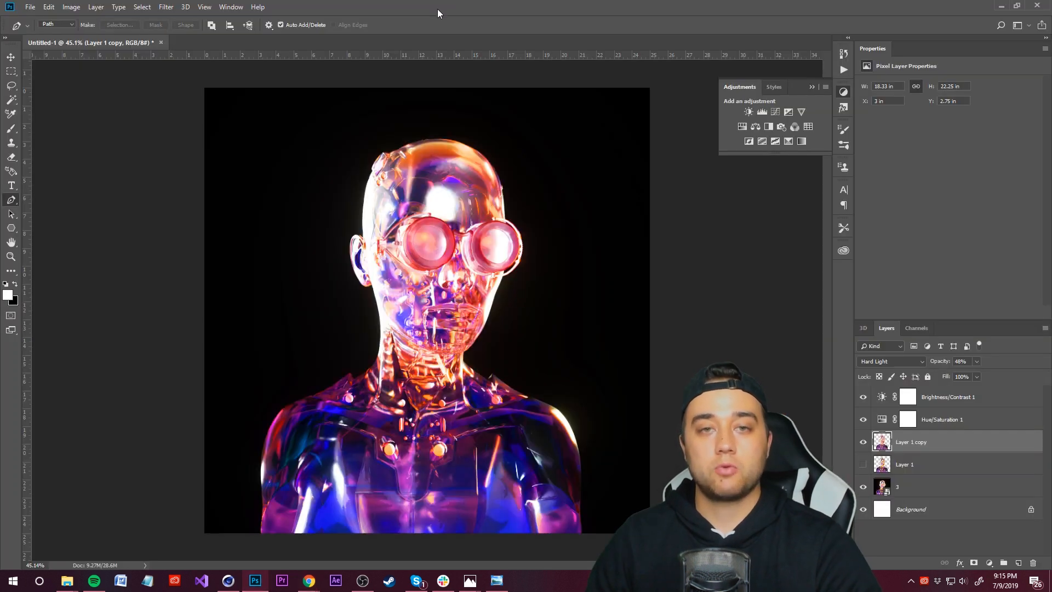
key("ctrl+v")
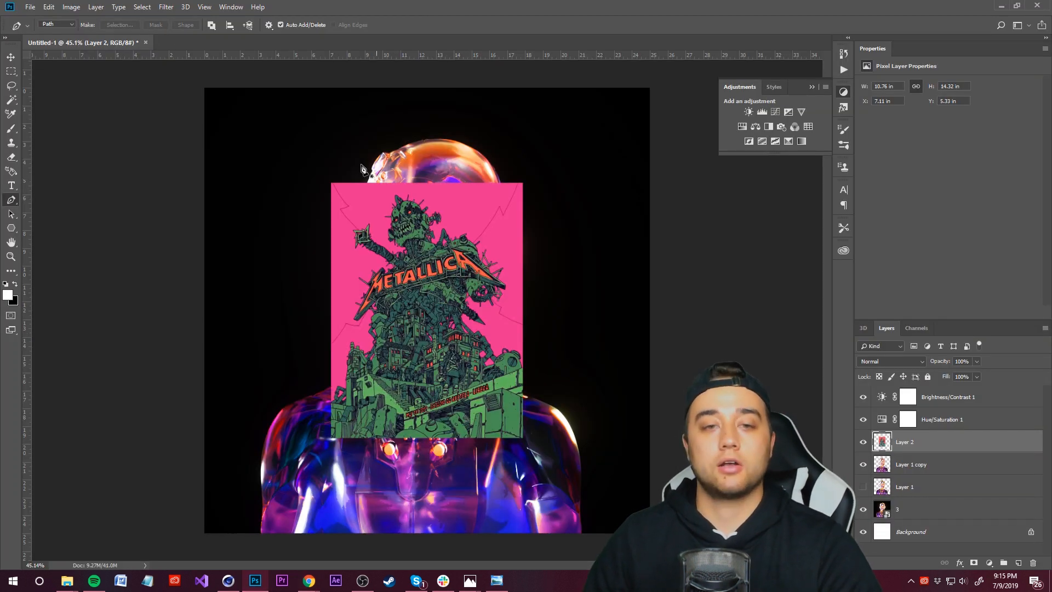
left_click_drag(417, 12, 843, 60)
double_click(738, 55)
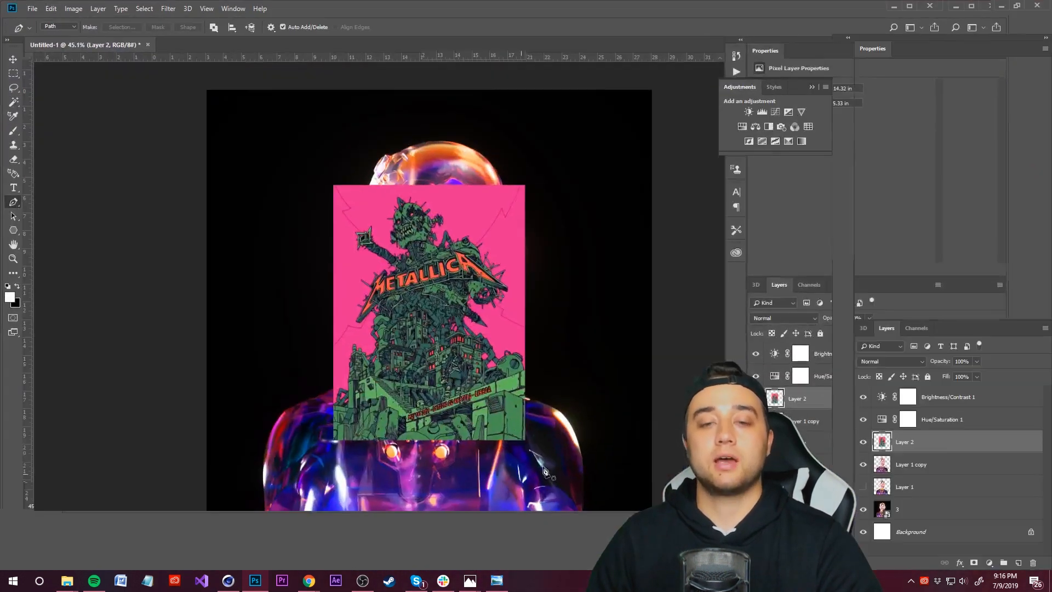
left_click(935, 402)
left_click(935, 420)
left_click(944, 402)
left_click(937, 421)
left_click_drag(921, 444, 920, 393)
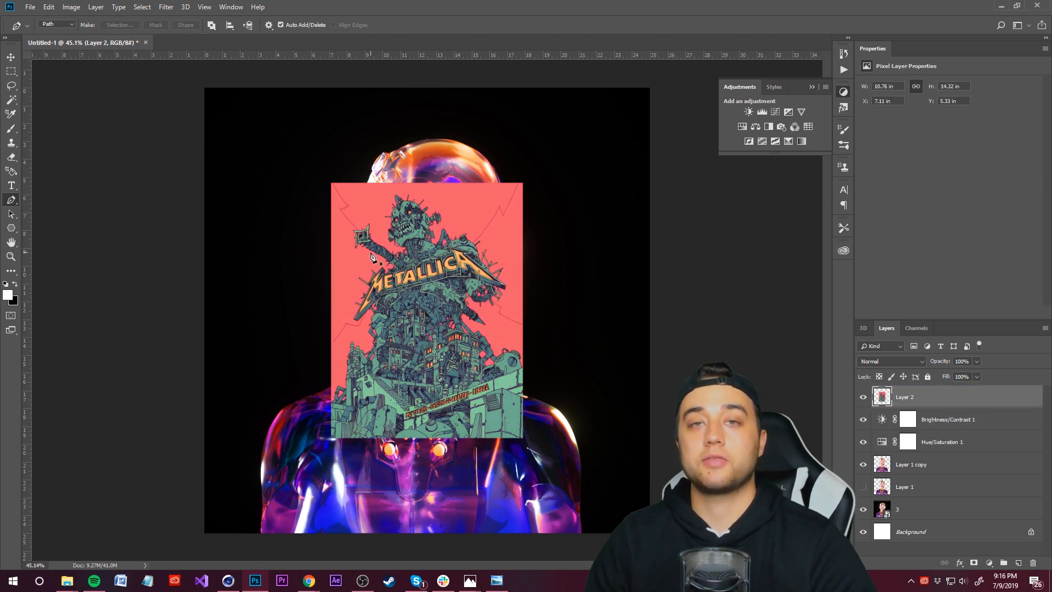
Step: Sample the poster's salmon background colour (e96572) as the foreground colour, then hide the poster layer
left_click(8, 296)
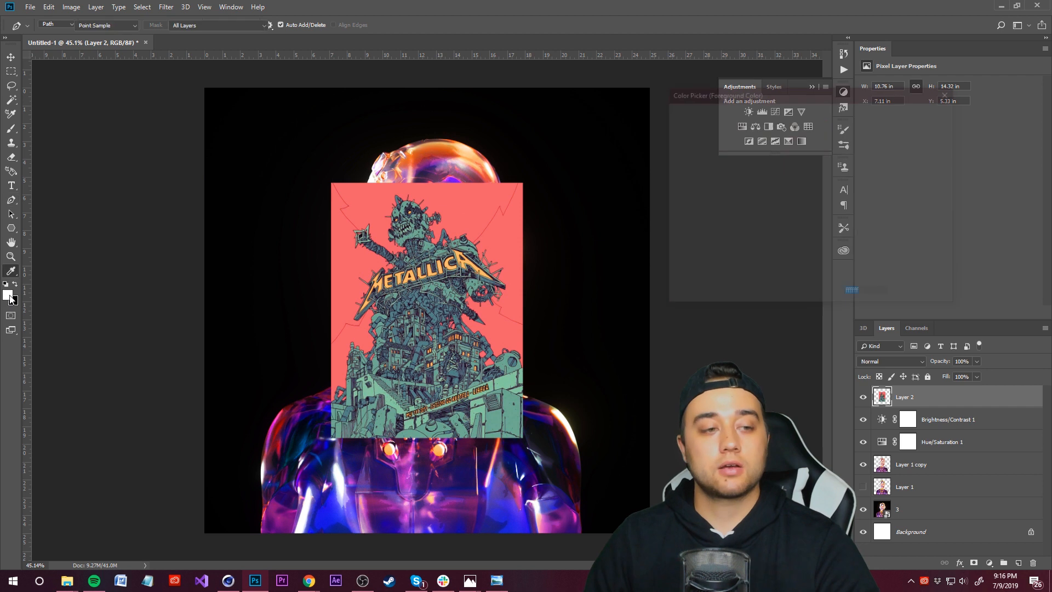
left_click(367, 203)
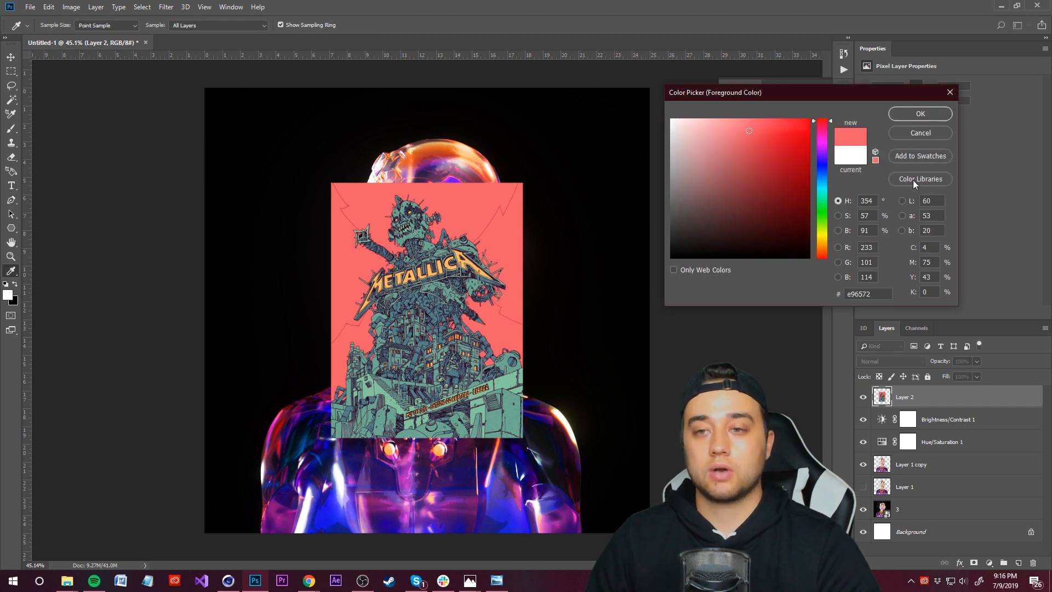
left_click(940, 116)
key("p")
left_click(863, 397)
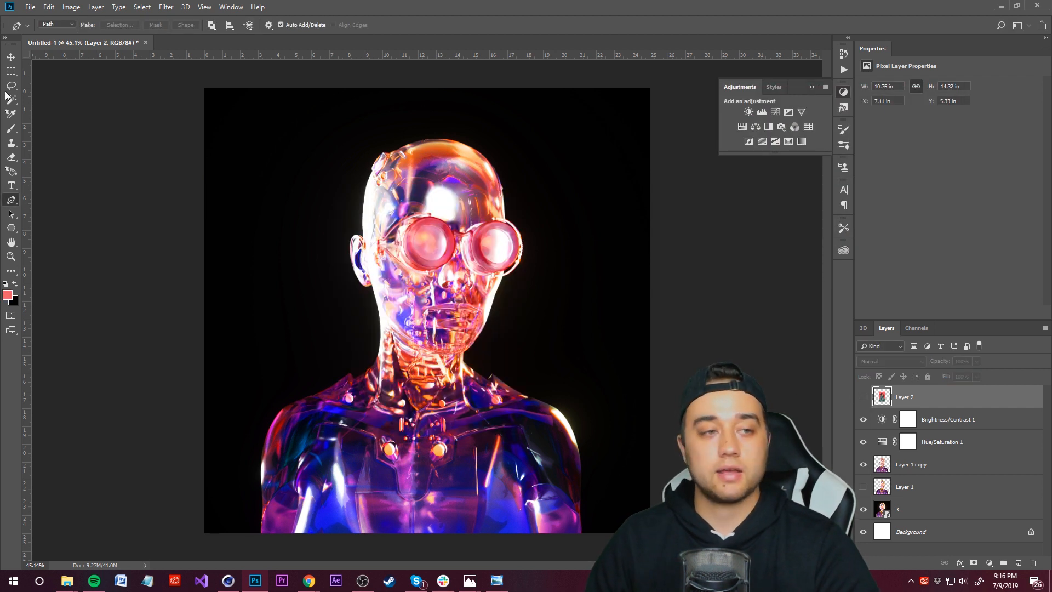
Step: Add a new layer above layer 3, fill it with the salmon colour using the Paint Bucket, and move it above Layer 1
key("i")
left_click(12, 273)
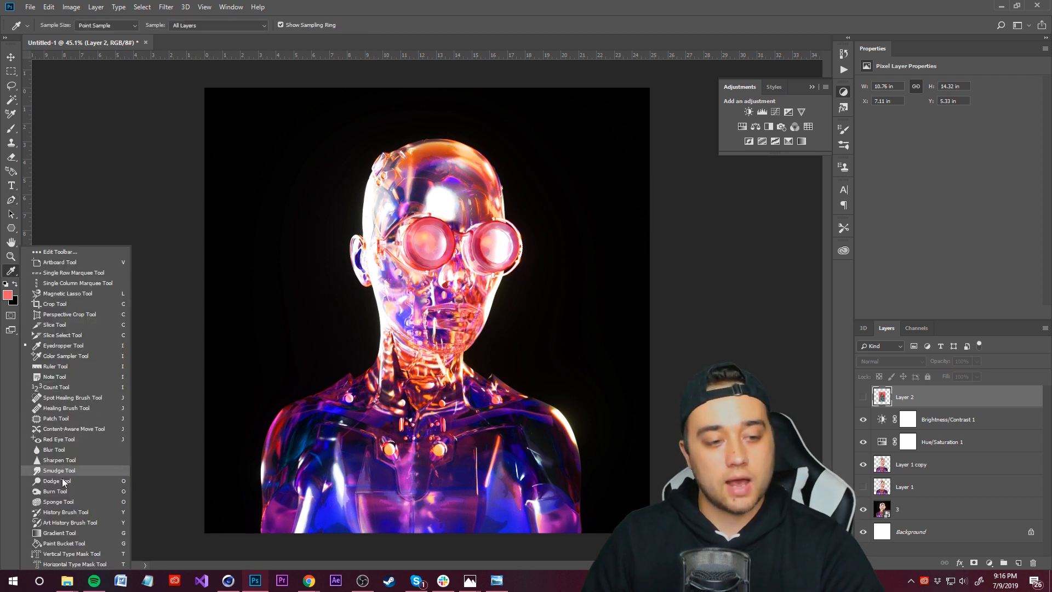
left_click(69, 543)
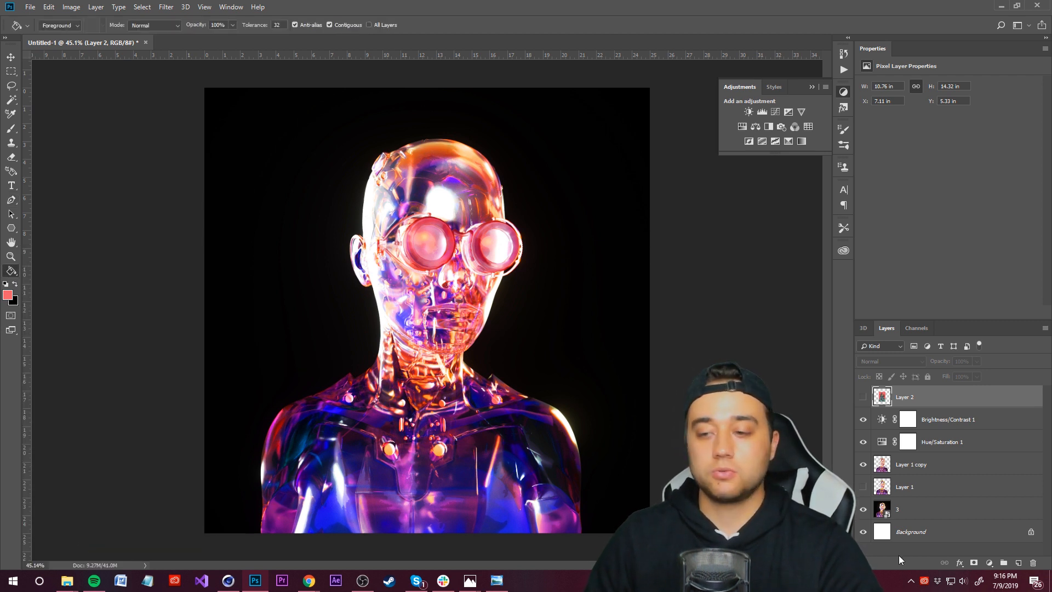
left_click(906, 512)
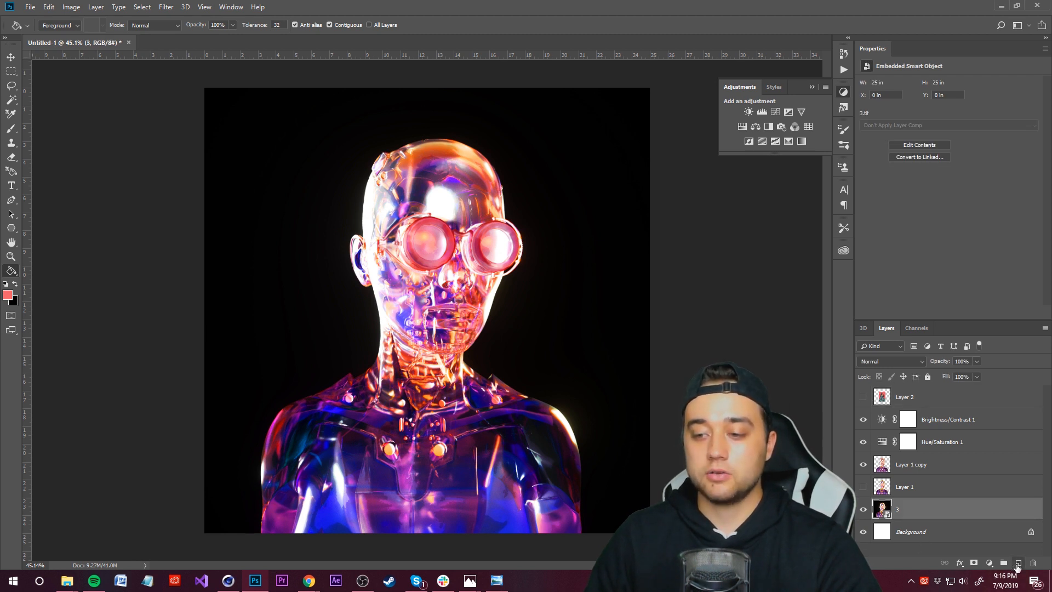
left_click(1018, 563)
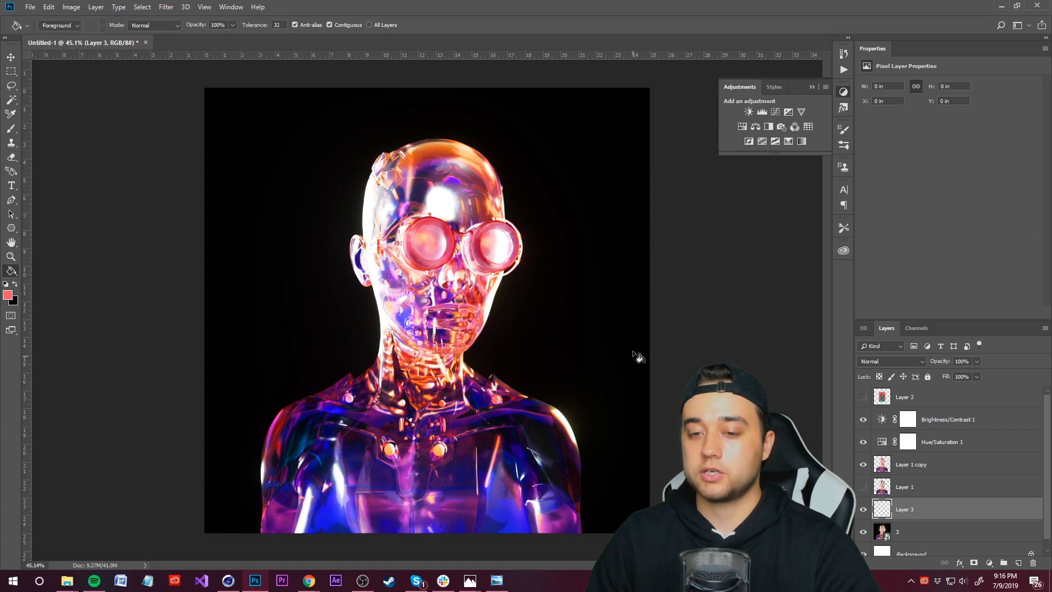
left_click(565, 227)
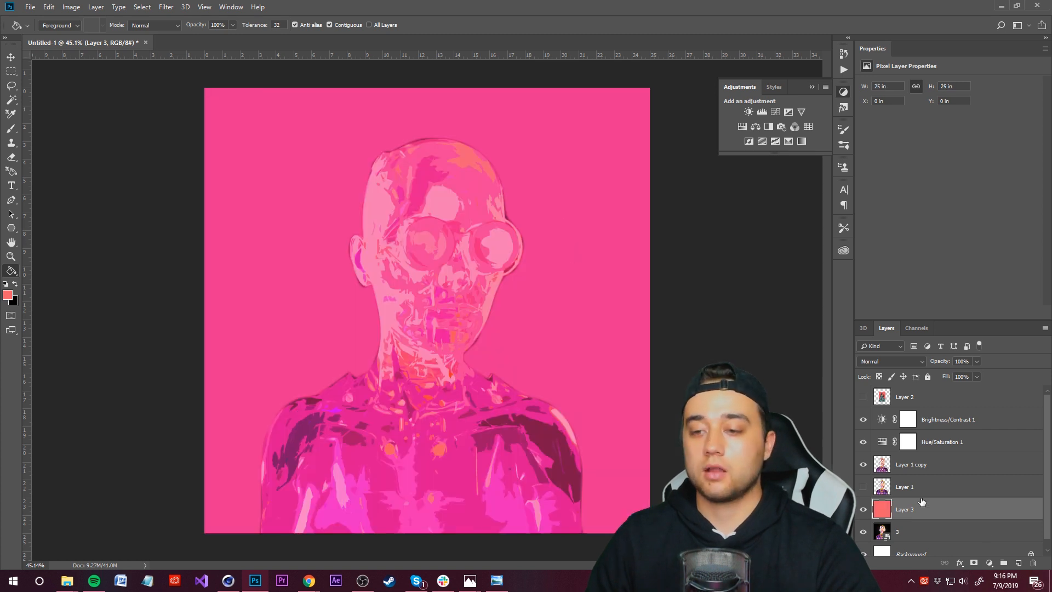
left_click_drag(921, 496, 912, 477)
left_click(948, 459)
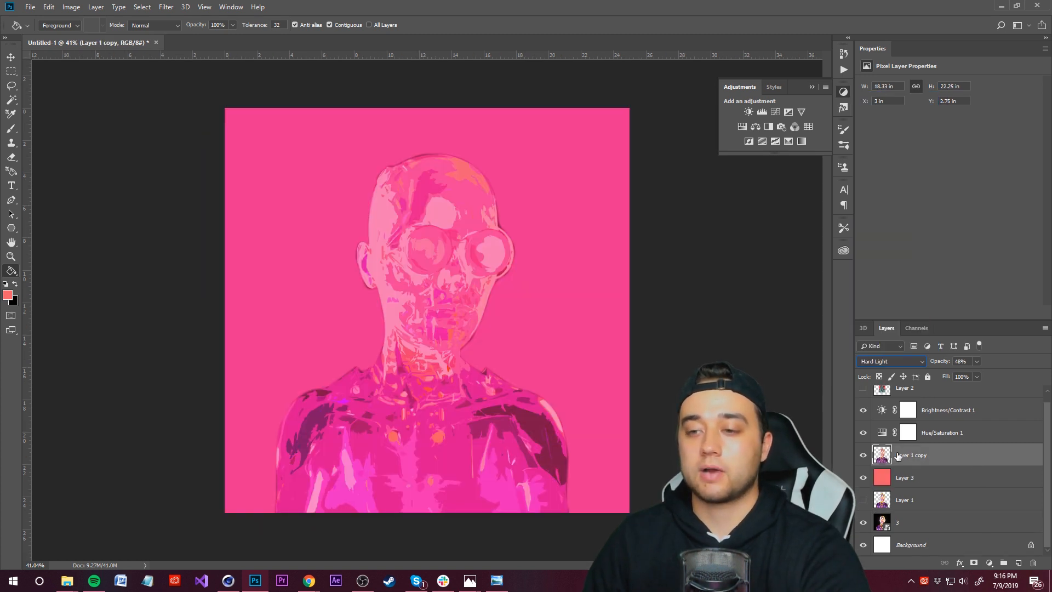
left_click(977, 364)
left_click_drag(978, 374, 1043, 374)
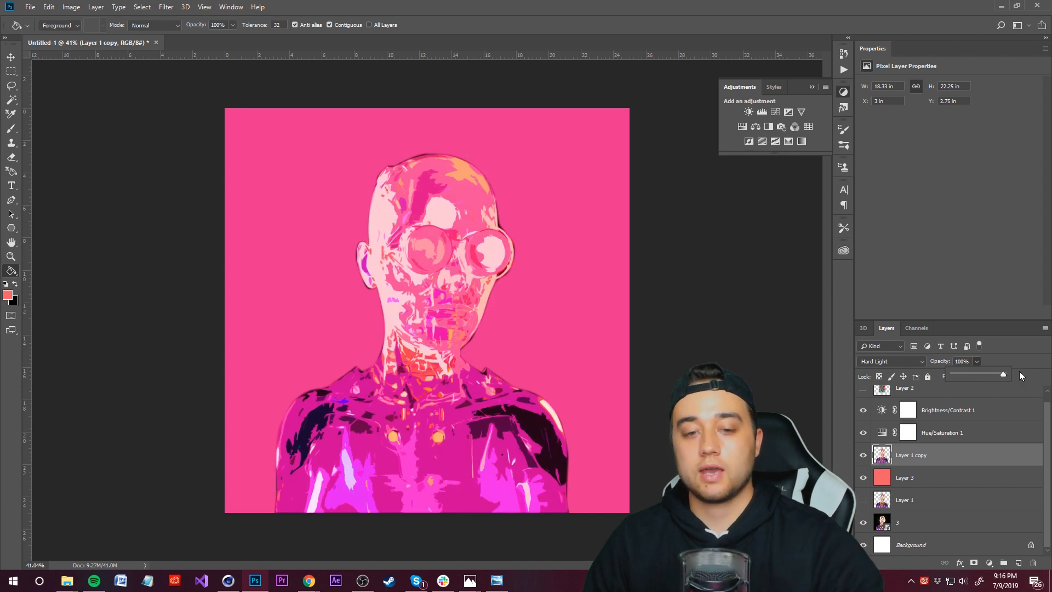
key("ctrl+z")
Step: Try blend modes on the salmon fill layer, settling on Pin Light at 80% opacity
left_click(925, 480)
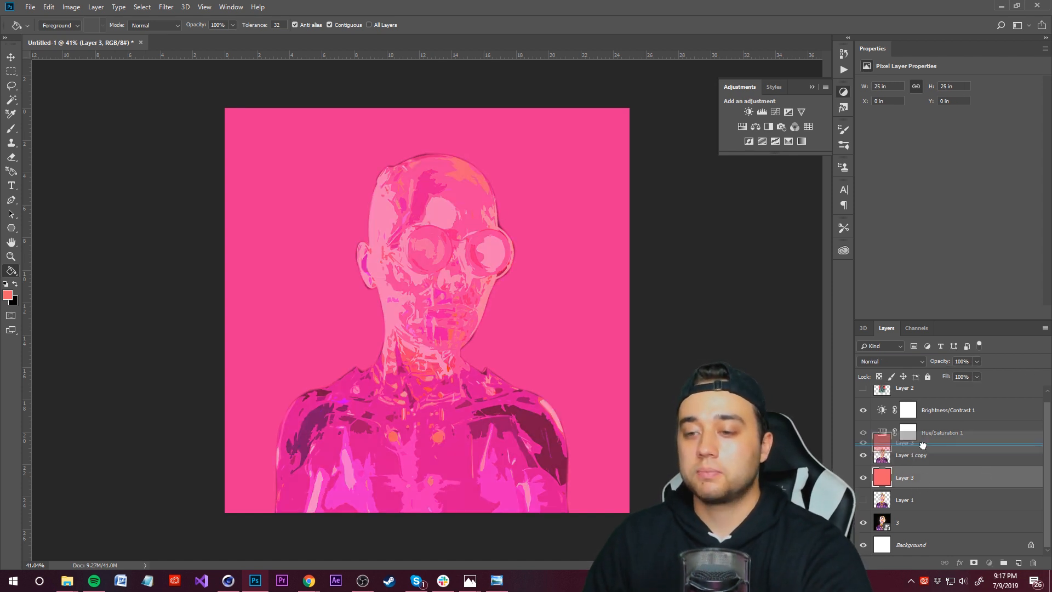
left_click(899, 456)
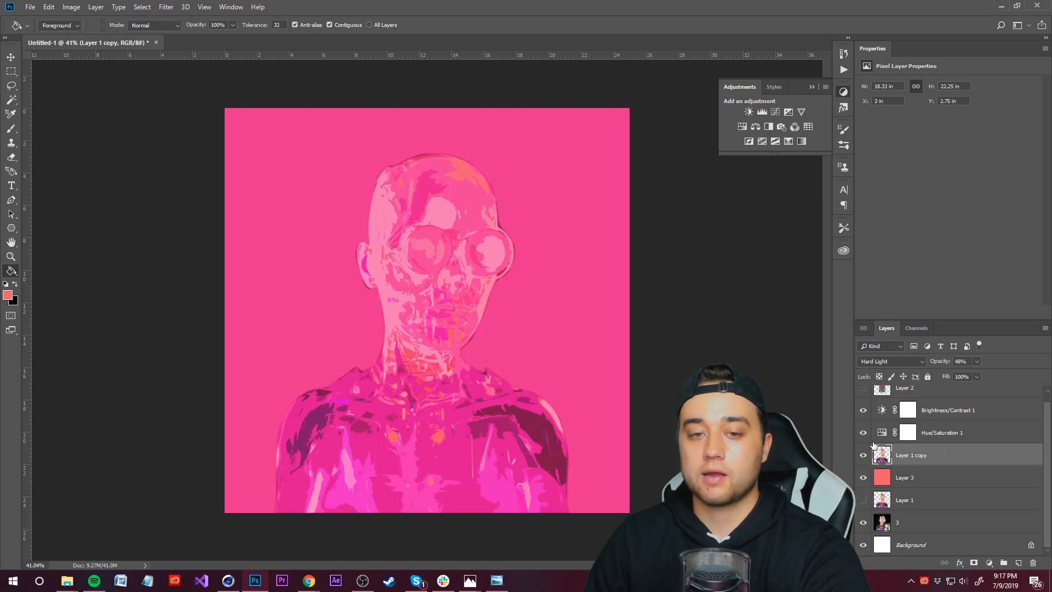
left_click(904, 478)
left_click(892, 361)
left_click(891, 255)
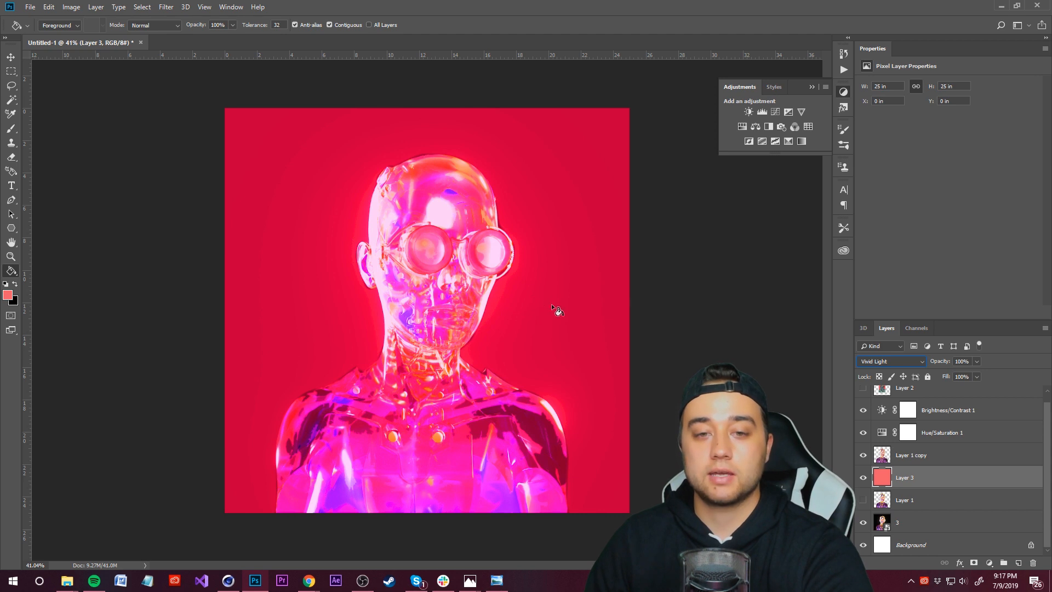
key("Up")
key("Up")
key("Up")
key("Up")
key("Down")
key("Up")
key("Up")
key("Down")
key("Down")
key("Up")
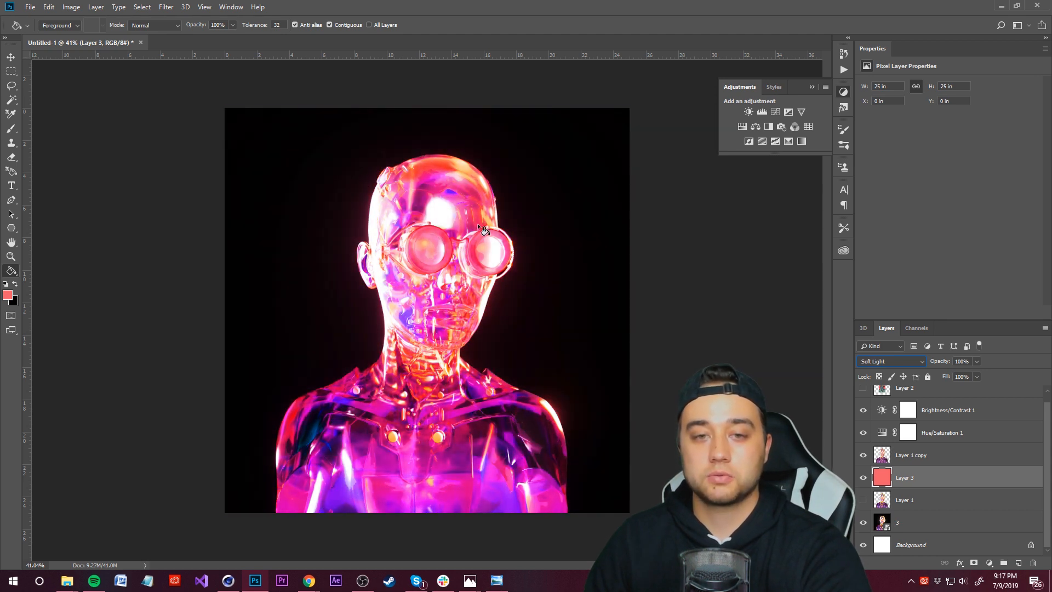
key("Down")
key("Down")
key("Down")
key("Down")
key("Down")
left_click(976, 361)
left_click_drag(978, 375, 971, 376)
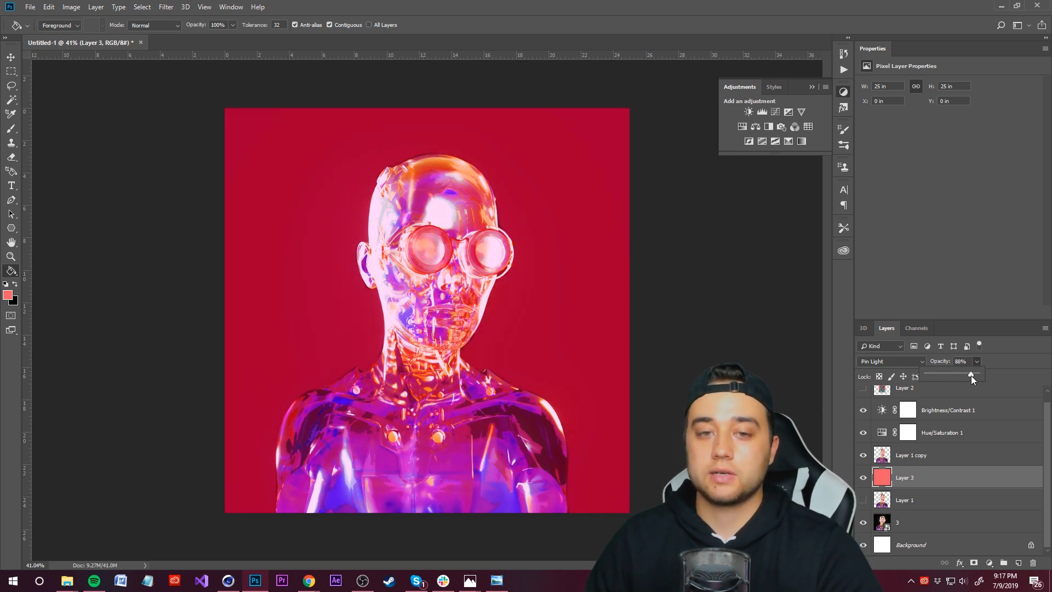
Step: Hide the salmon fill layer and merge the render layer 3 into Layer 1 copy
left_click(922, 461)
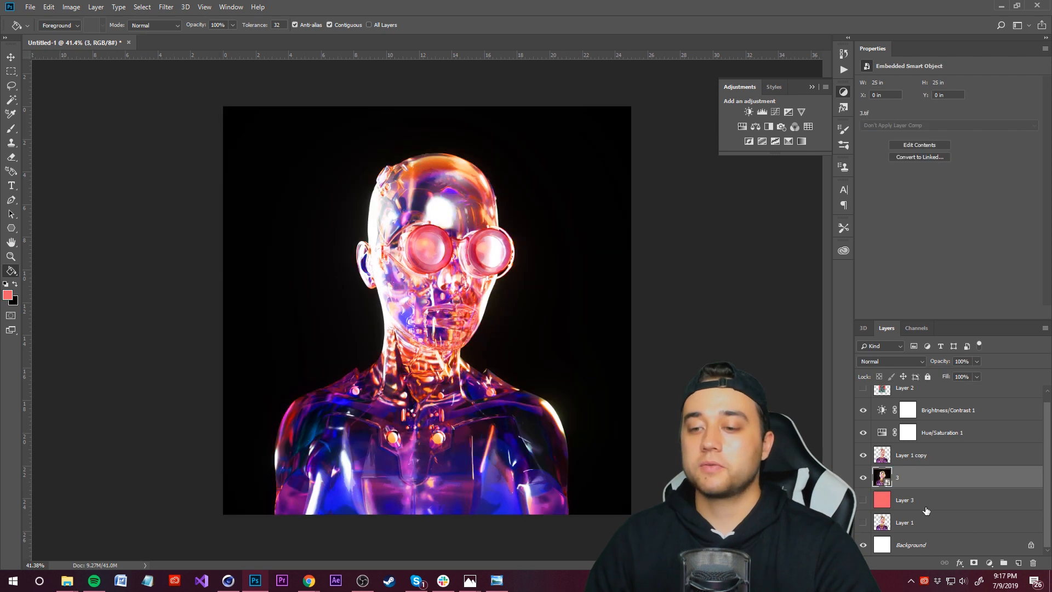
left_click(926, 509)
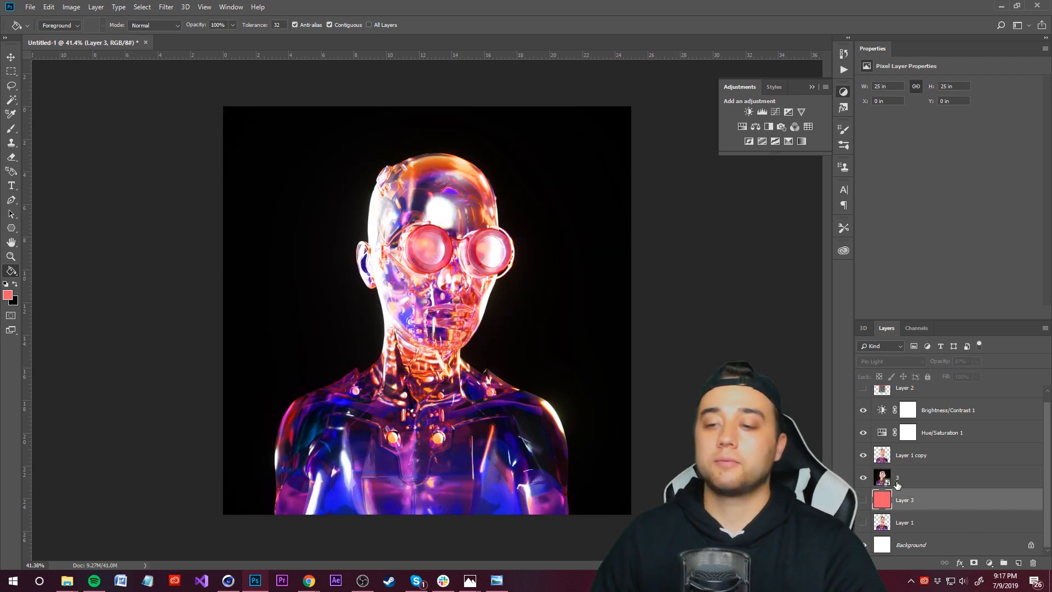
left_click(897, 477)
left_click(915, 456, "shift")
right_click(915, 456)
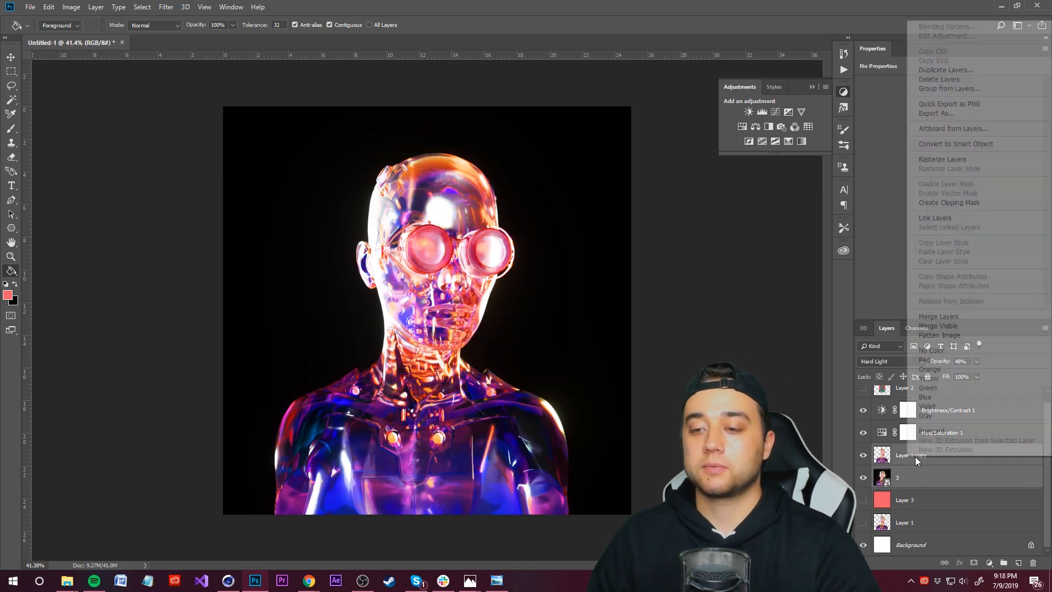
left_click(931, 318)
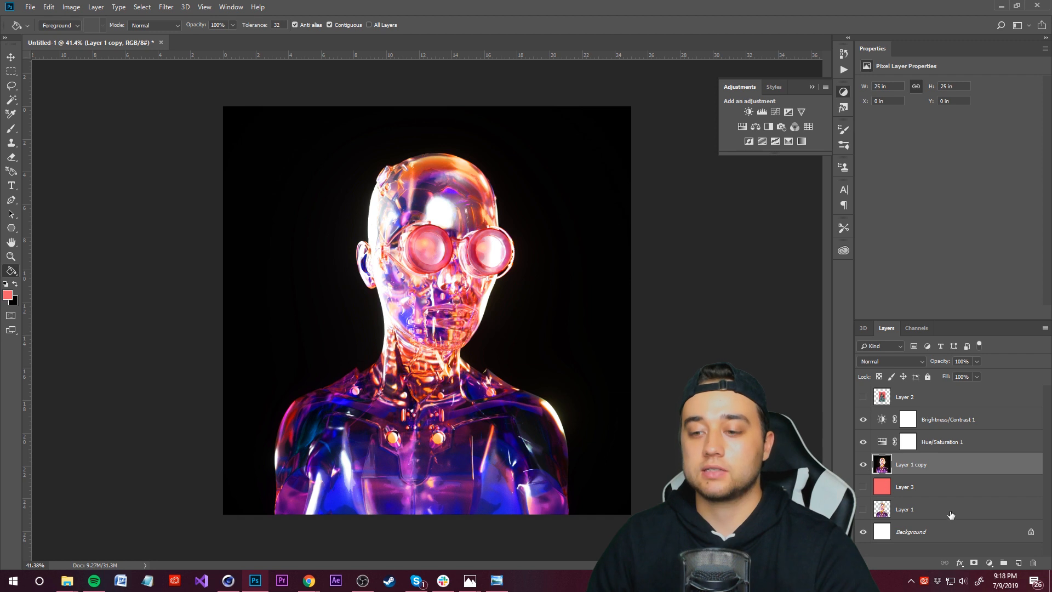
Step: Load Layer 1's outline as a selection and copy that area of Layer 1 copy onto a new layer
left_click(877, 510)
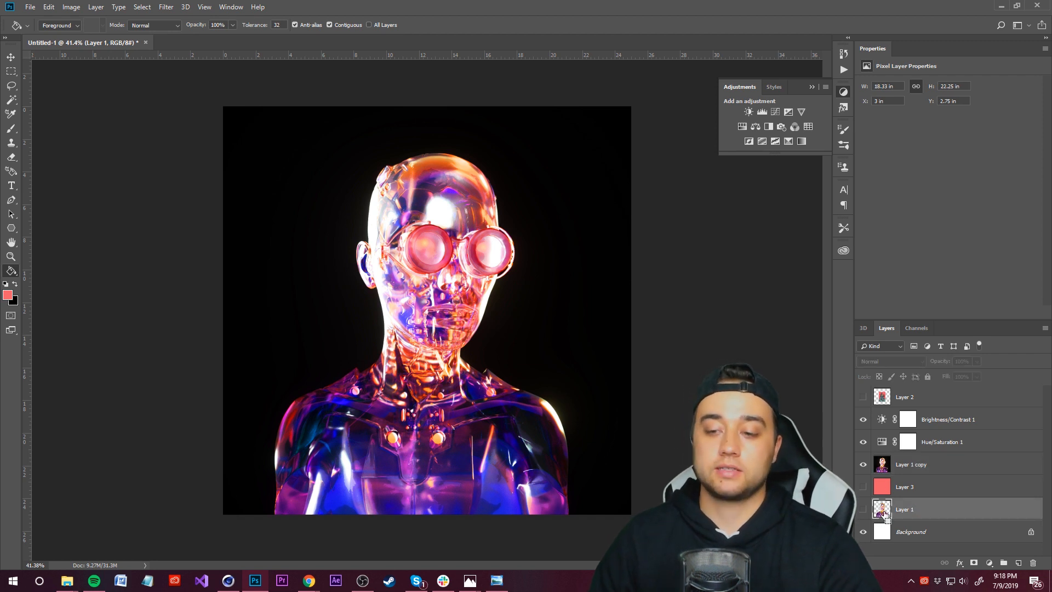
left_click(882, 509, "ctrl")
left_click(909, 464)
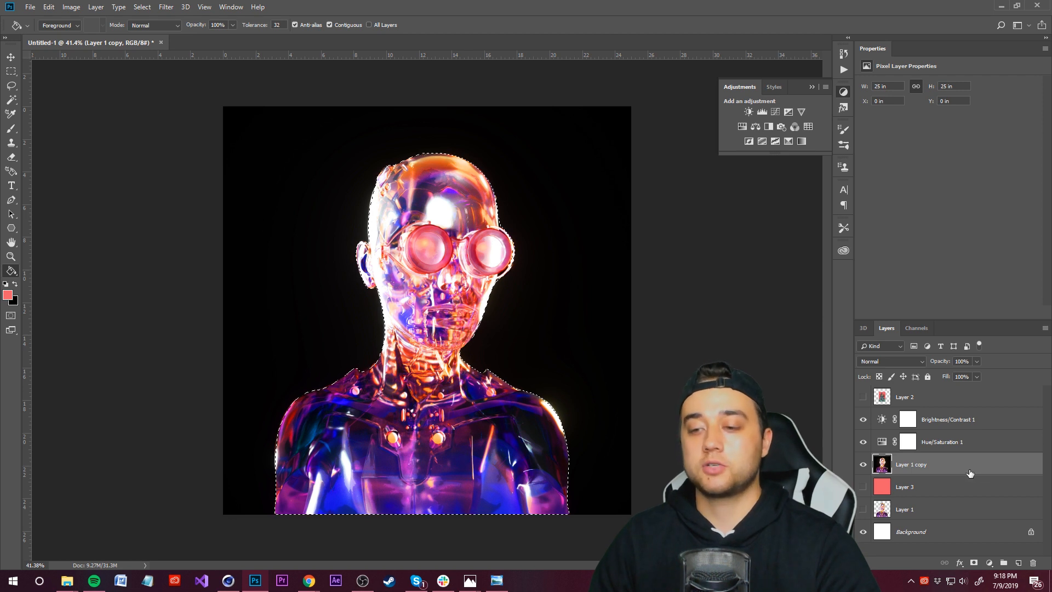
key("ctrl+j")
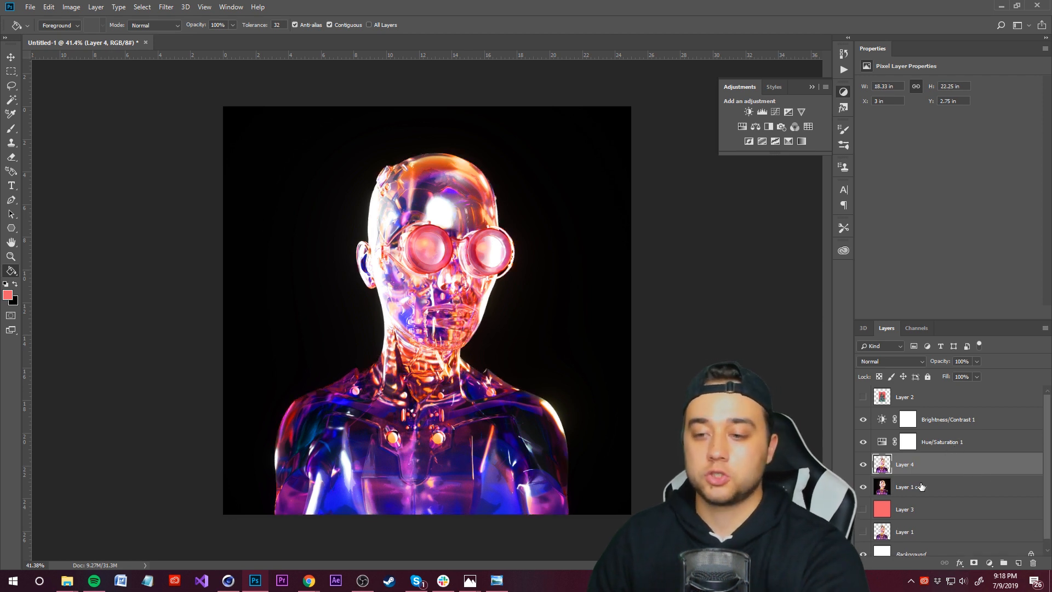
Step: Move the salmon Layer 3 above Layer 1 copy and switch its blend mode to Normal
left_click(920, 487)
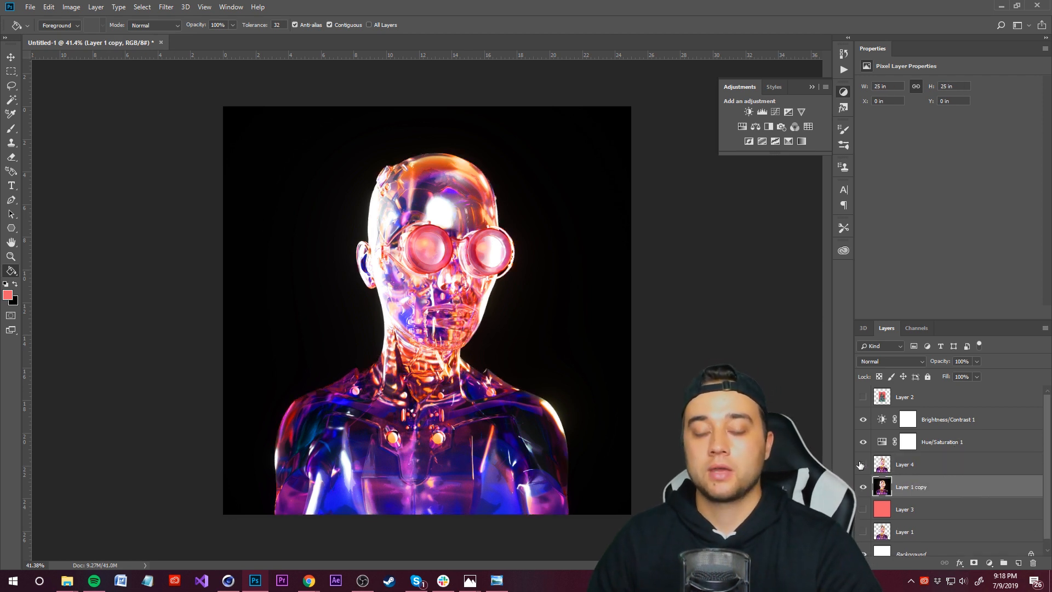
left_click_drag(903, 519, 919, 492)
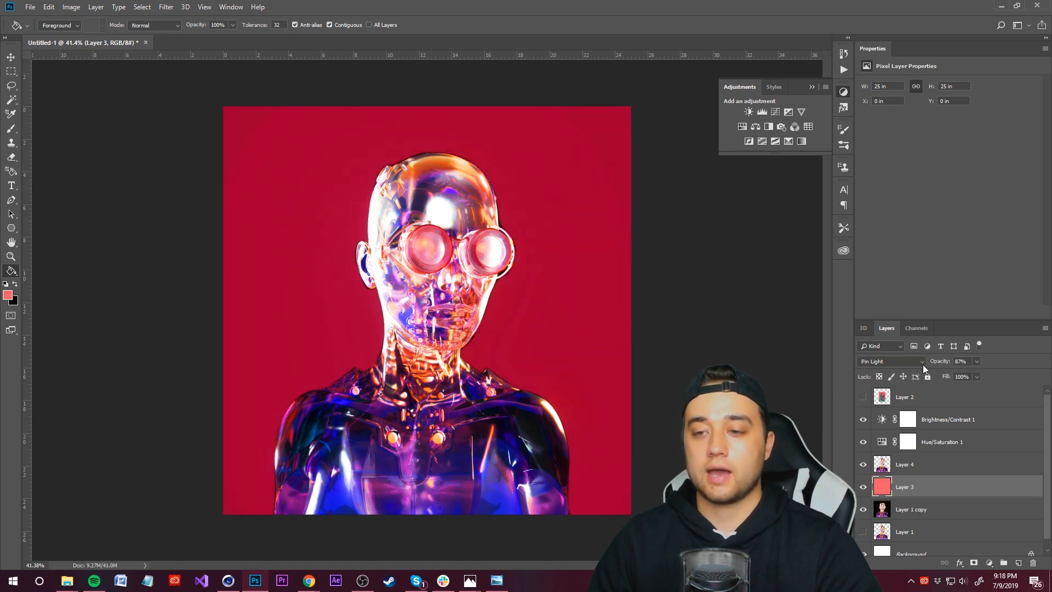
left_click(922, 363)
left_click(871, 102)
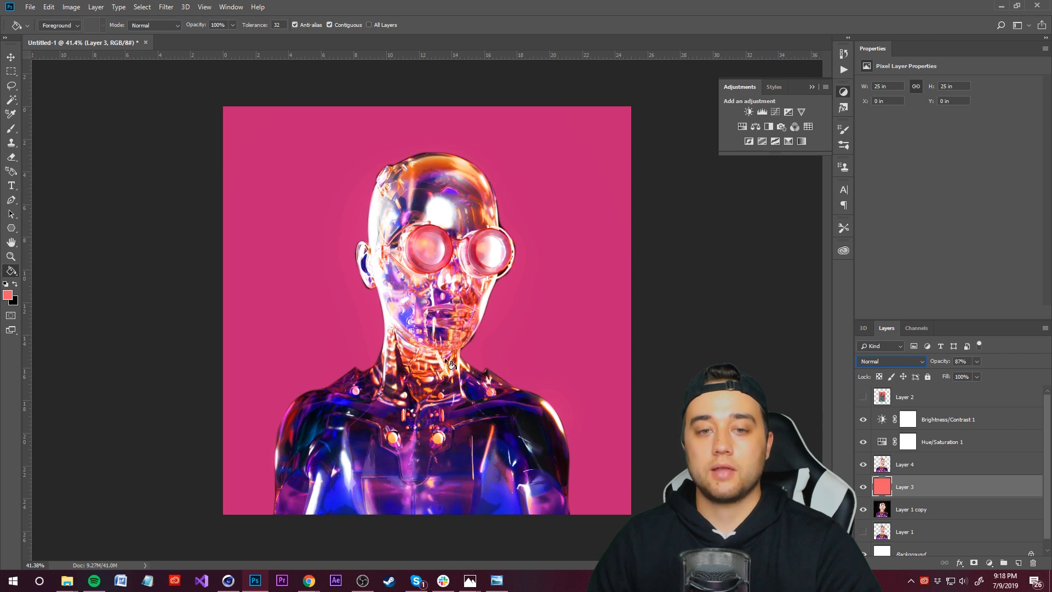
left_click(863, 464)
left_click(862, 464)
left_click(863, 464)
left_click(862, 464)
left_click(863, 463)
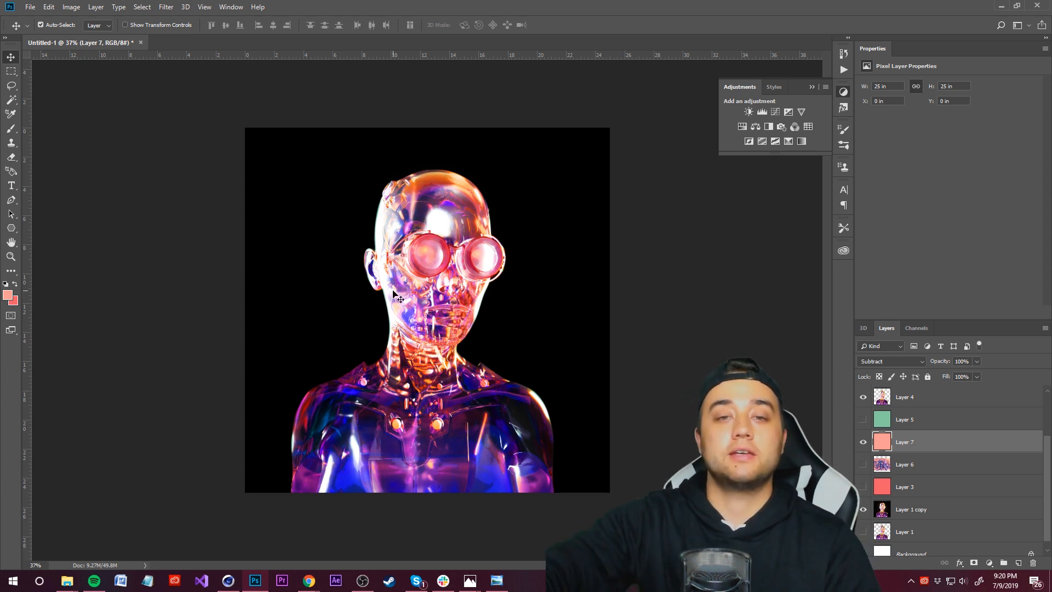
Step: View the ROBOT ART FINAL 2 reference image in Photos, then return to Photoshop
mouse_move(473, 583)
left_click(479, 552)
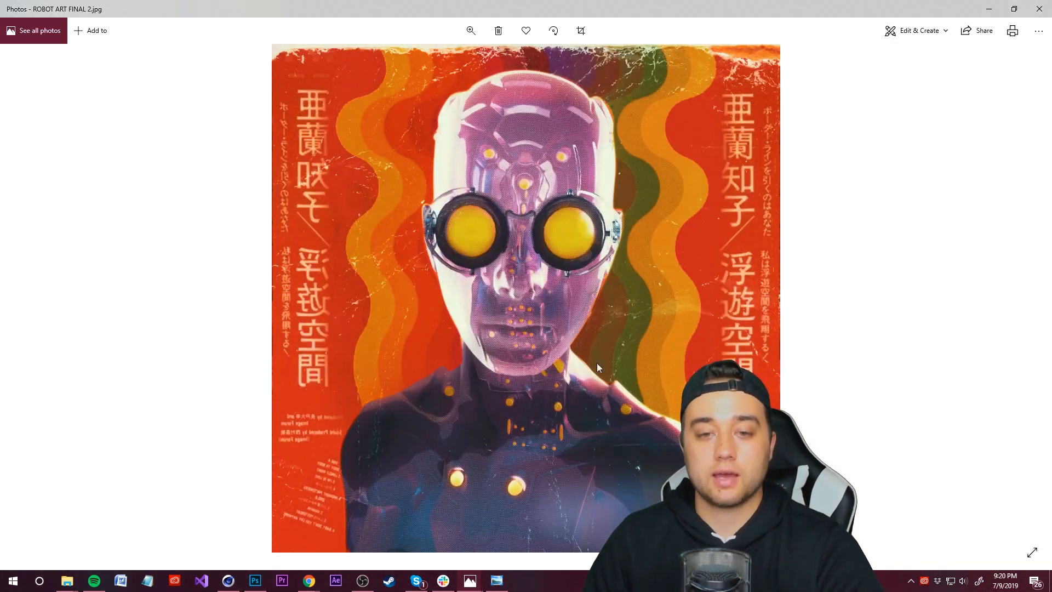
left_click(995, 10)
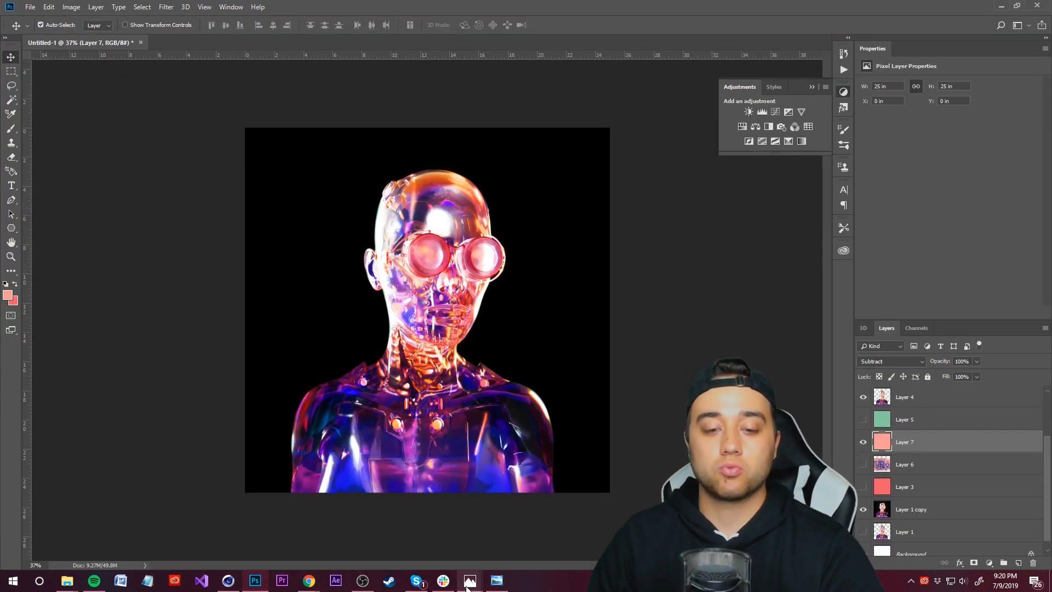
left_click(503, 543)
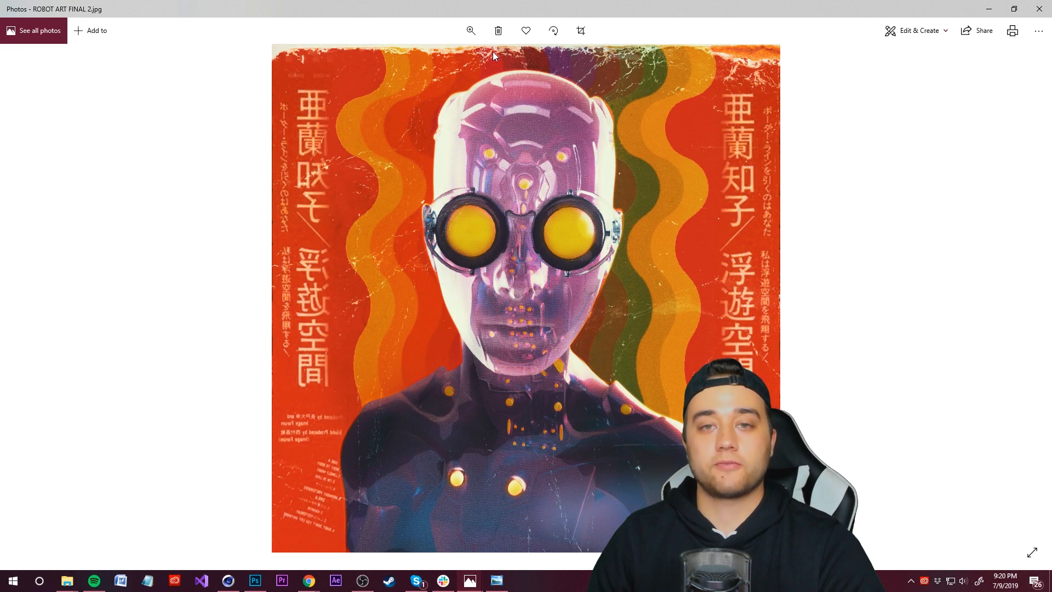
left_click(992, 8)
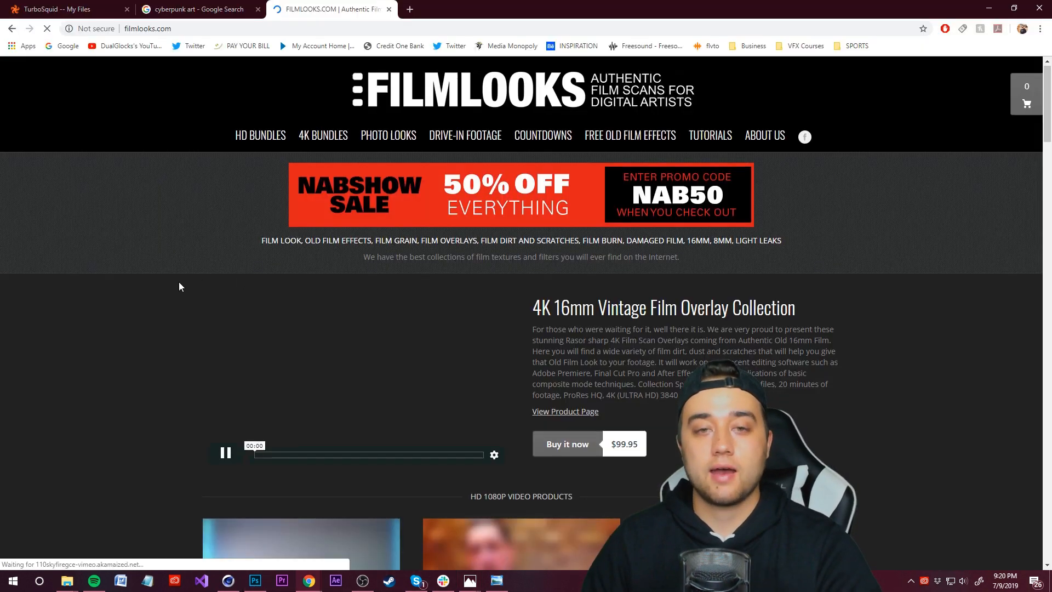
Step: Browse the free old film effects on filmlooks.com and open the Free Poster Templates page
scroll(259, 277, "down", 4)
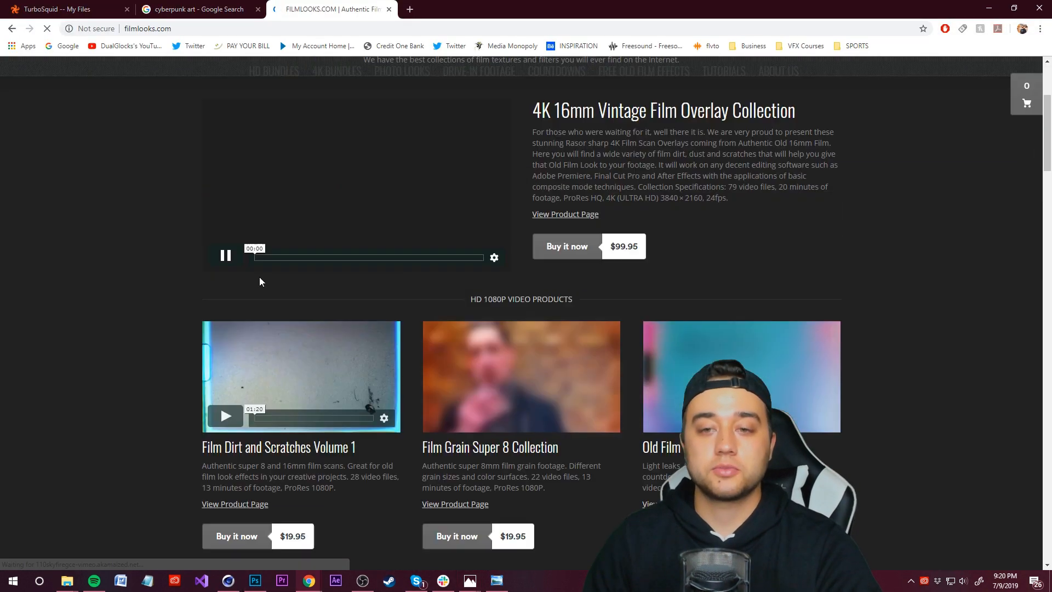
scroll(259, 281, "down", 3)
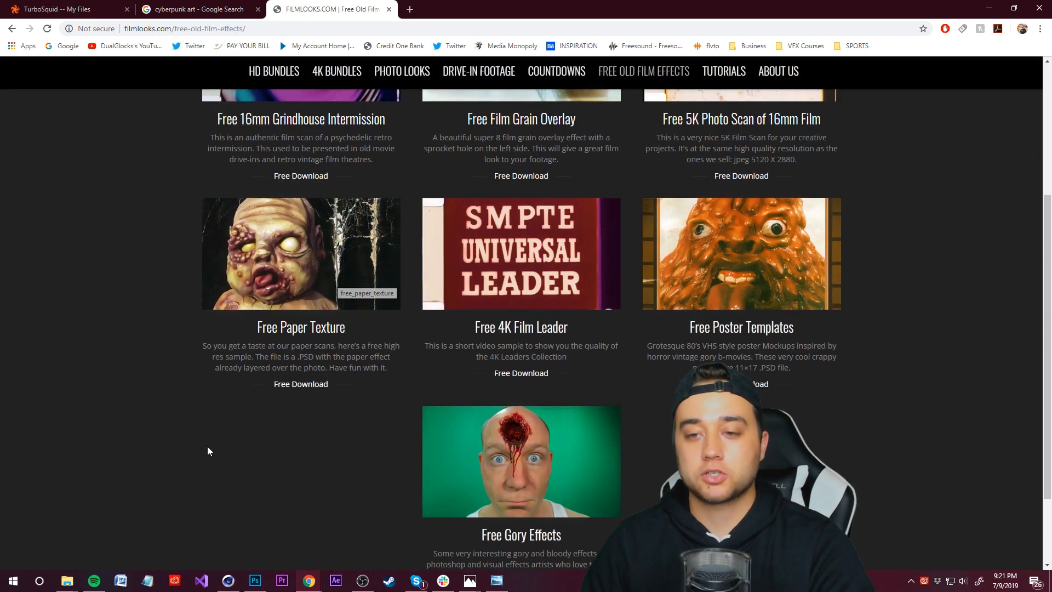
scroll(208, 450, "up", 1)
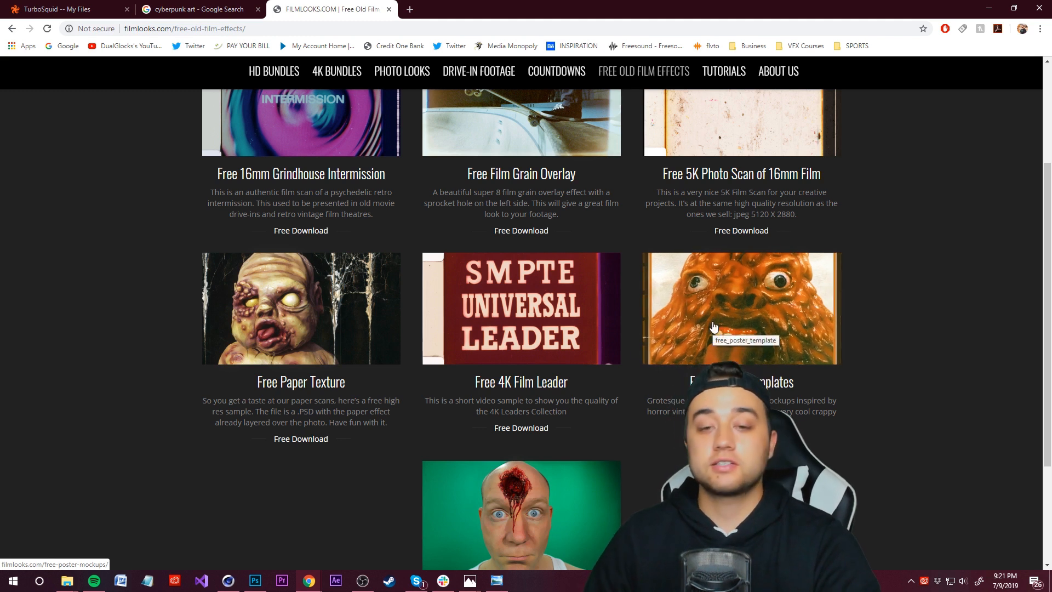
scroll(712, 327, "up", 3)
scroll(672, 333, "down", 2)
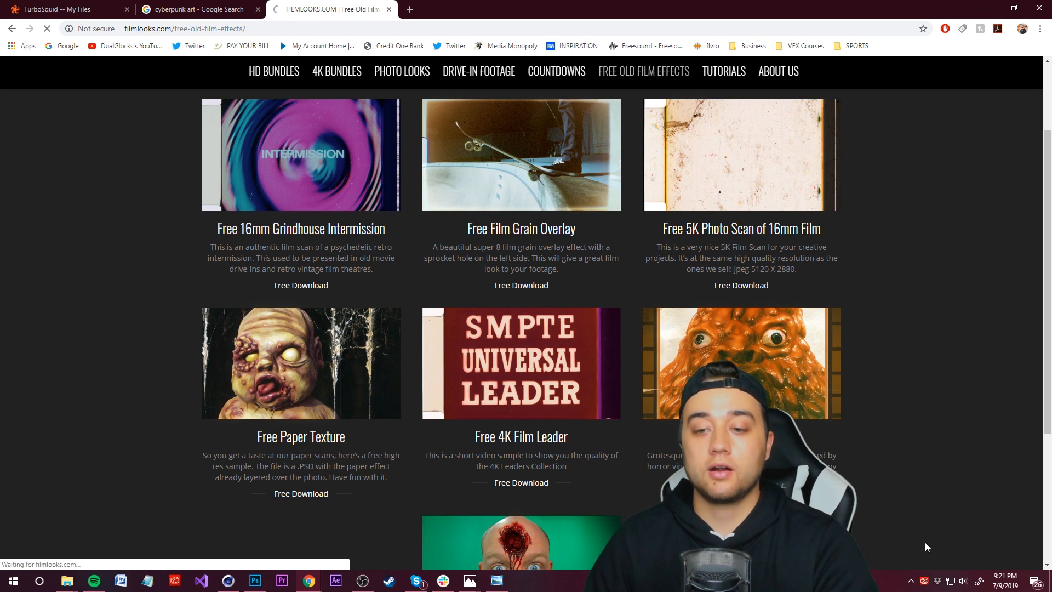
left_click(845, 453)
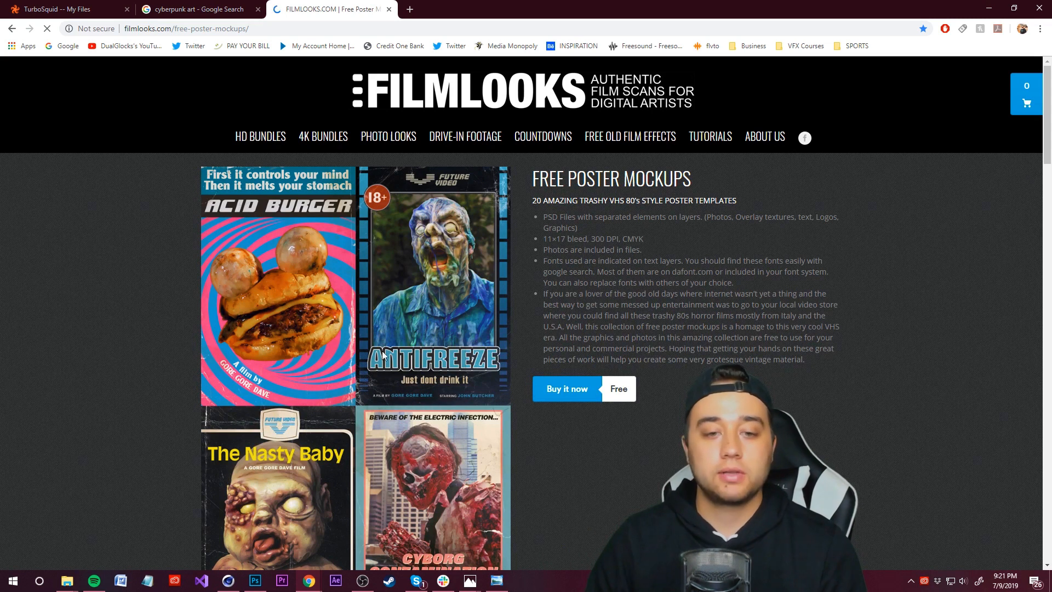
Step: Scroll through the trashy VHS poster mockups on the Free Poster Mockups page
scroll(382, 344, "down", 7)
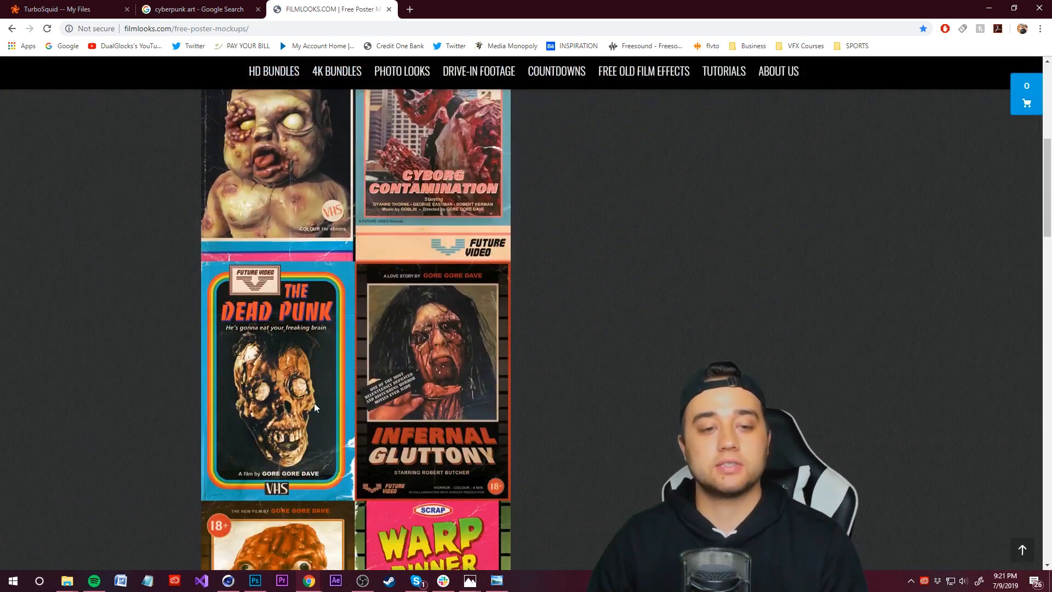
scroll(326, 435, "down", 8)
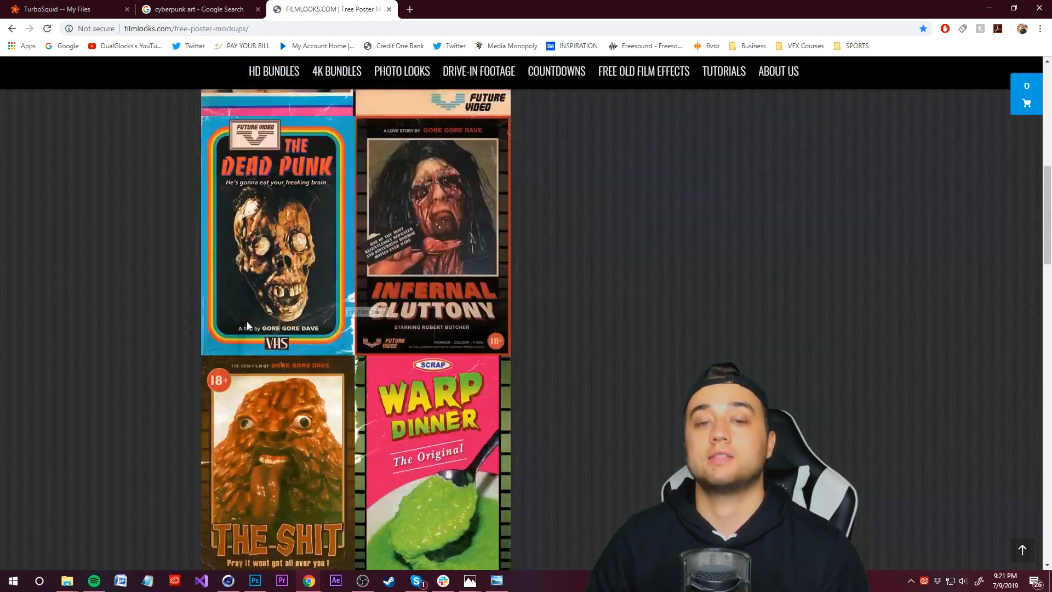
scroll(326, 435, "down", 11)
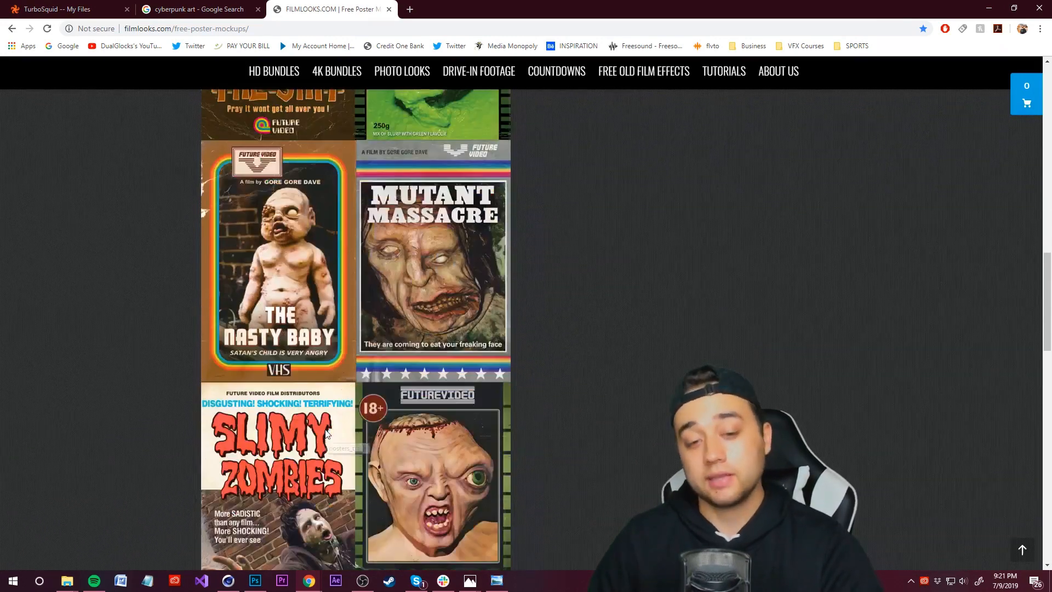
scroll(324, 427, "down", 10)
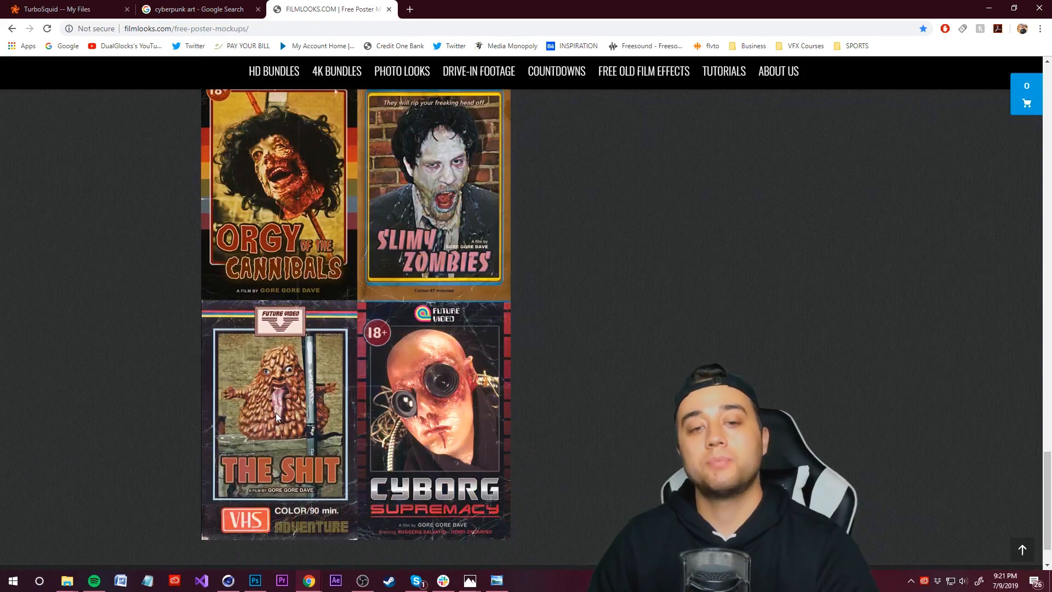
scroll(277, 418, "down", 1)
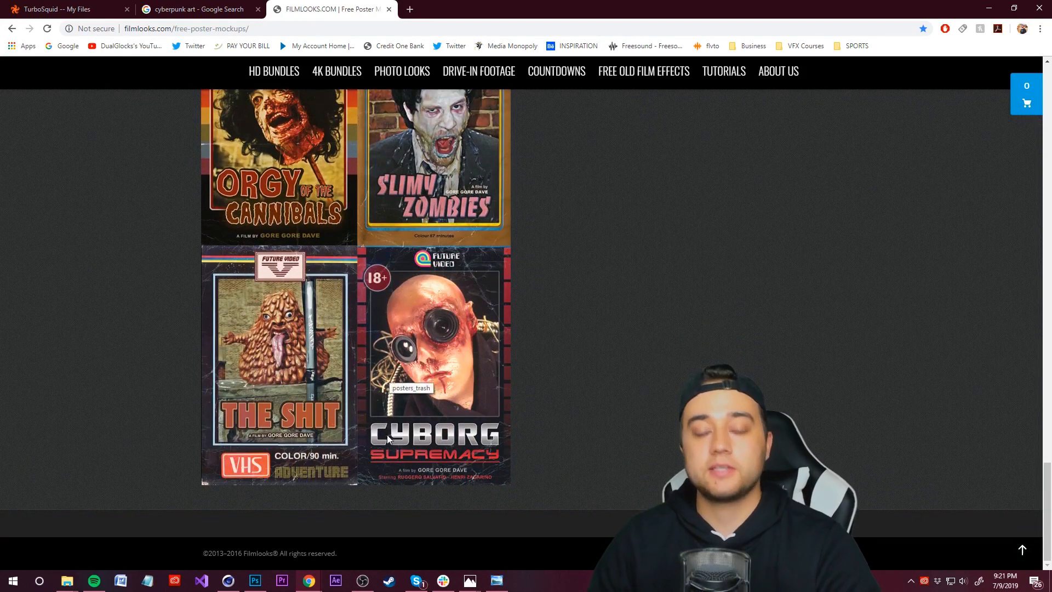
scroll(337, 410, "up", 4)
scroll(355, 513, "up", 14)
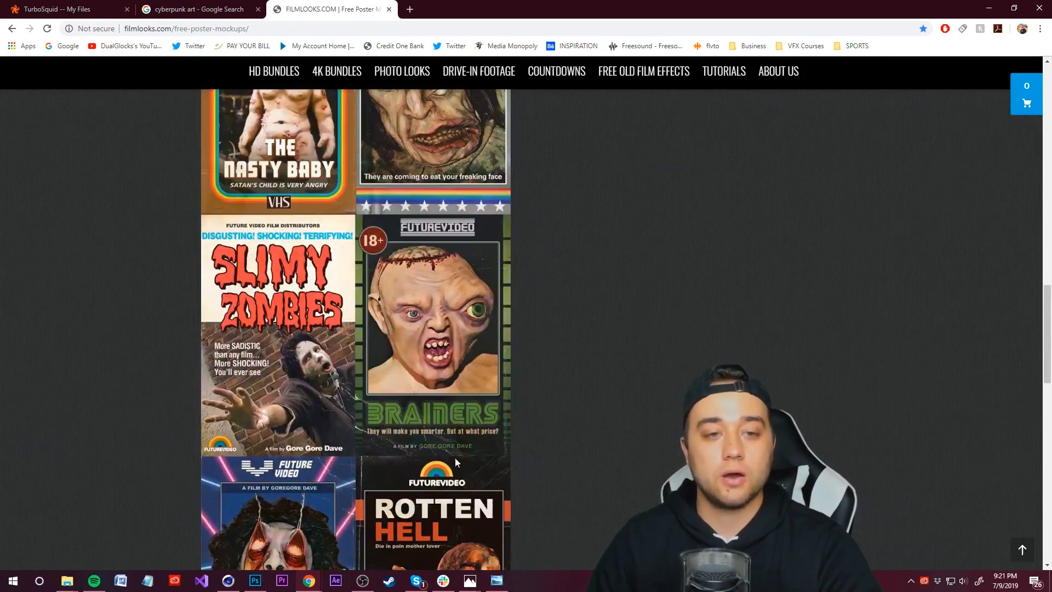
Step: Back in Photoshop, open CYBORG_CONTAMINATION.psd from the TRASHY_POSTER_TEMPLATES_FOLDER_1 folder
left_click(256, 581)
left_click(28, 10)
left_click(35, 29)
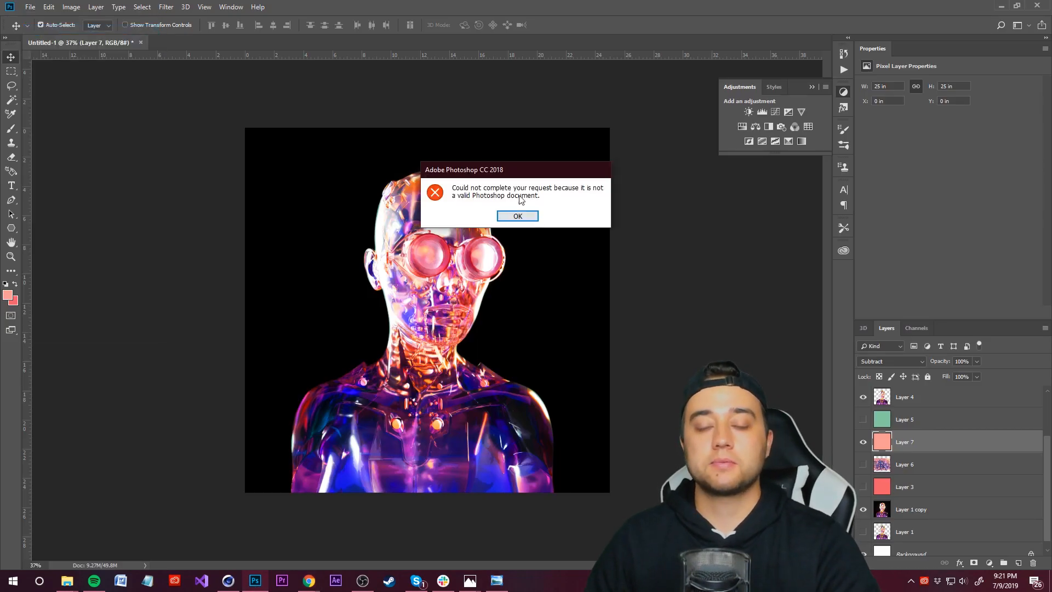
left_click(517, 216)
key("ctrl+o")
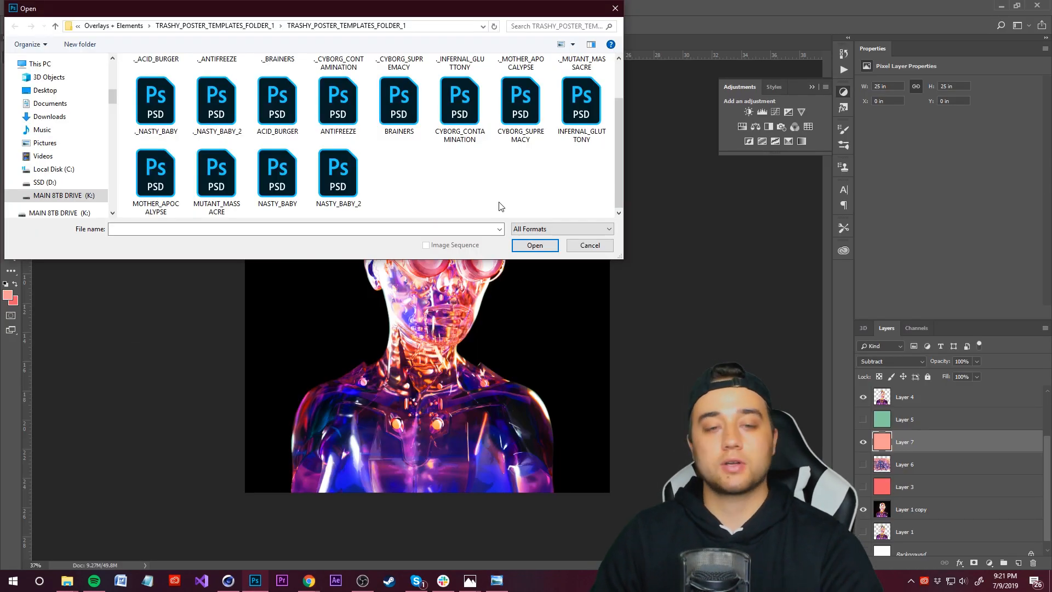
scroll(345, 190, "up", 2)
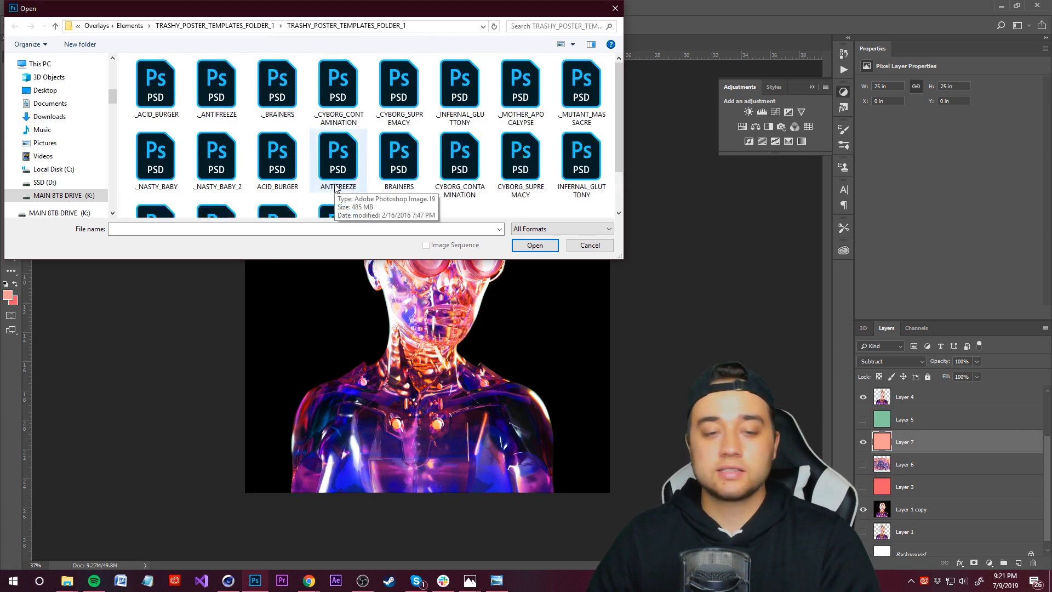
left_click(459, 159)
scroll(493, 203, "down", 2)
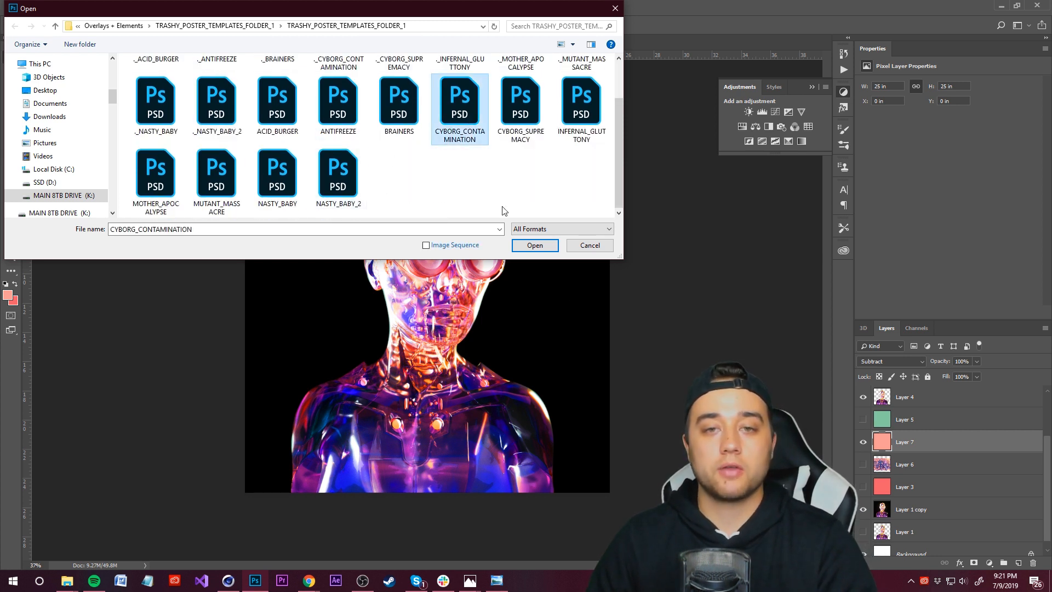
left_click(534, 246)
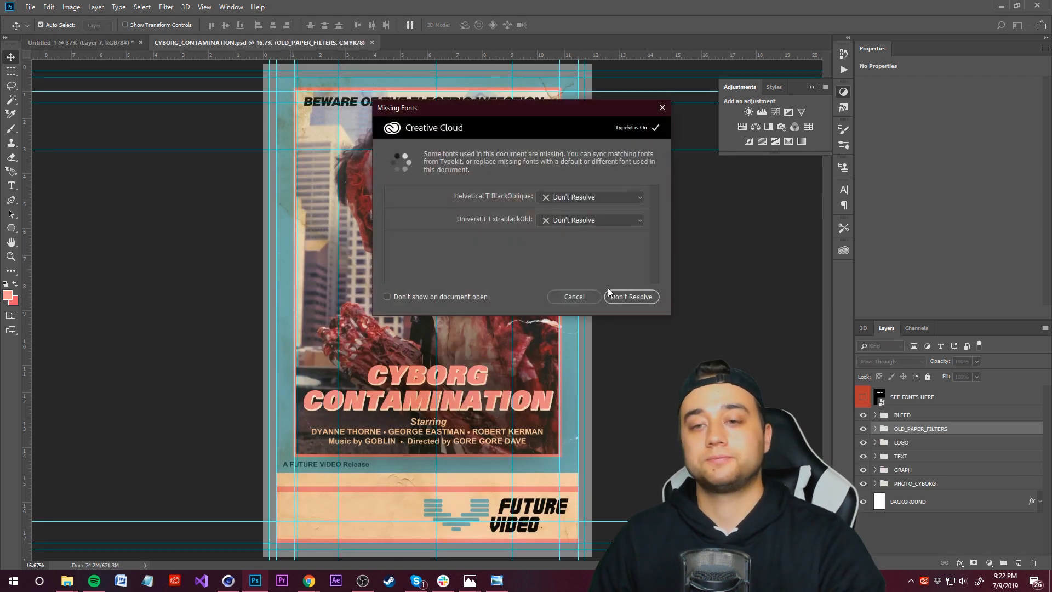
Step: Skip resolving missing fonts and drag the OLD_PAPER_FILTERS group into the robot document
left_click(610, 295)
left_click(862, 429)
left_click(863, 428)
left_click(861, 430)
left_click(861, 430)
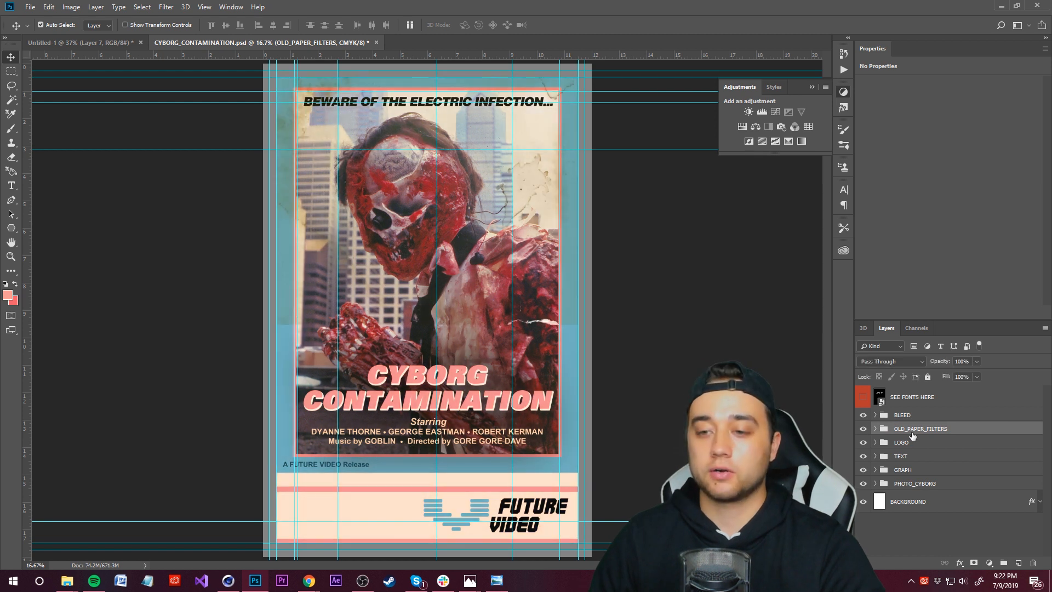
left_click_drag(163, 67, 588, 362)
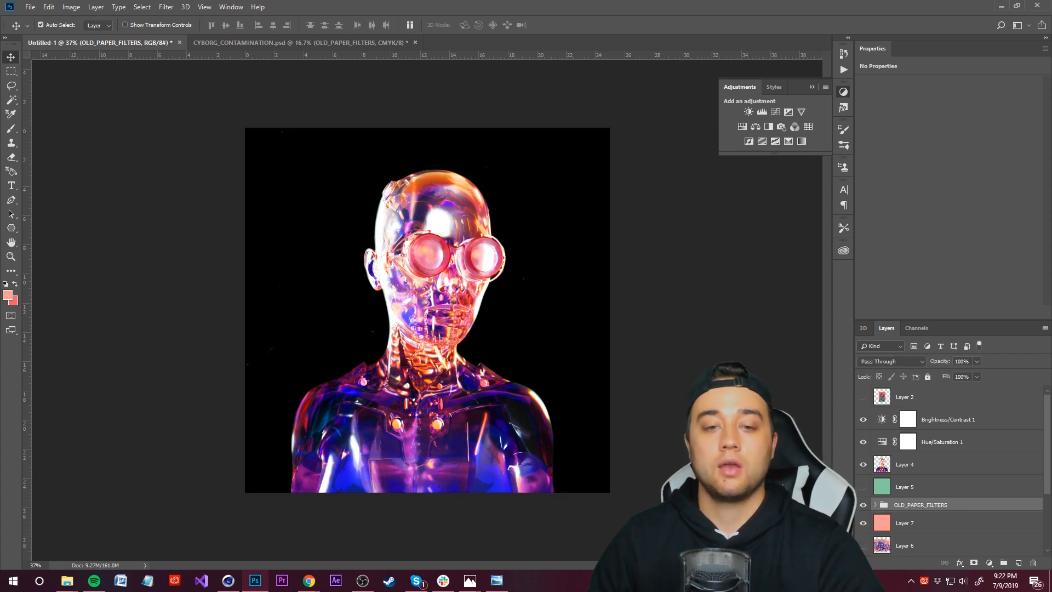
left_click(880, 525)
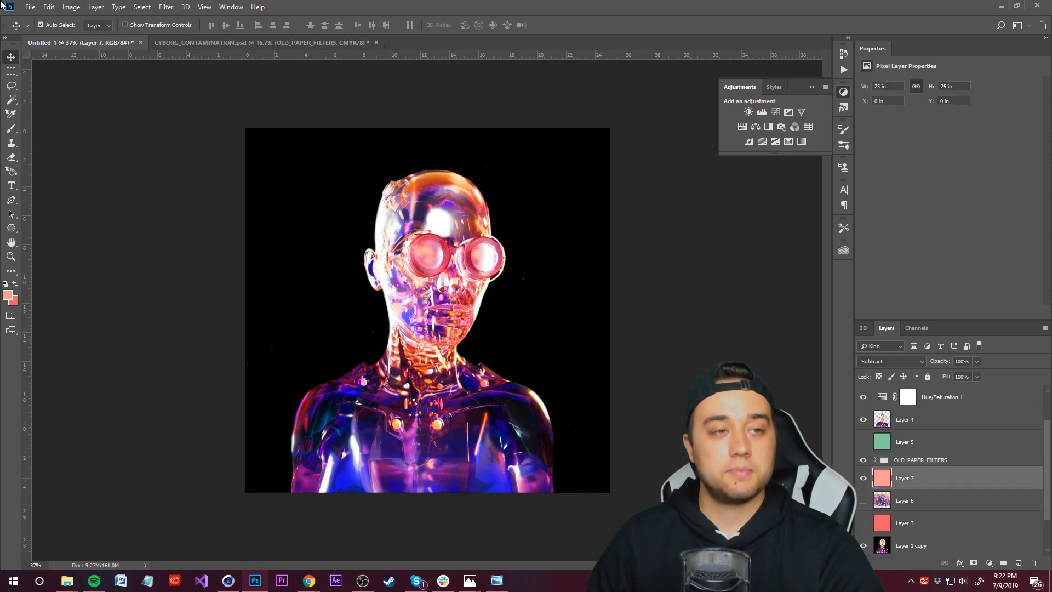
Step: Open CYBORG_SUPREMACY.psd and drag its PAPER OVERLAY group into the robot document
left_click(28, 9)
left_click(42, 28)
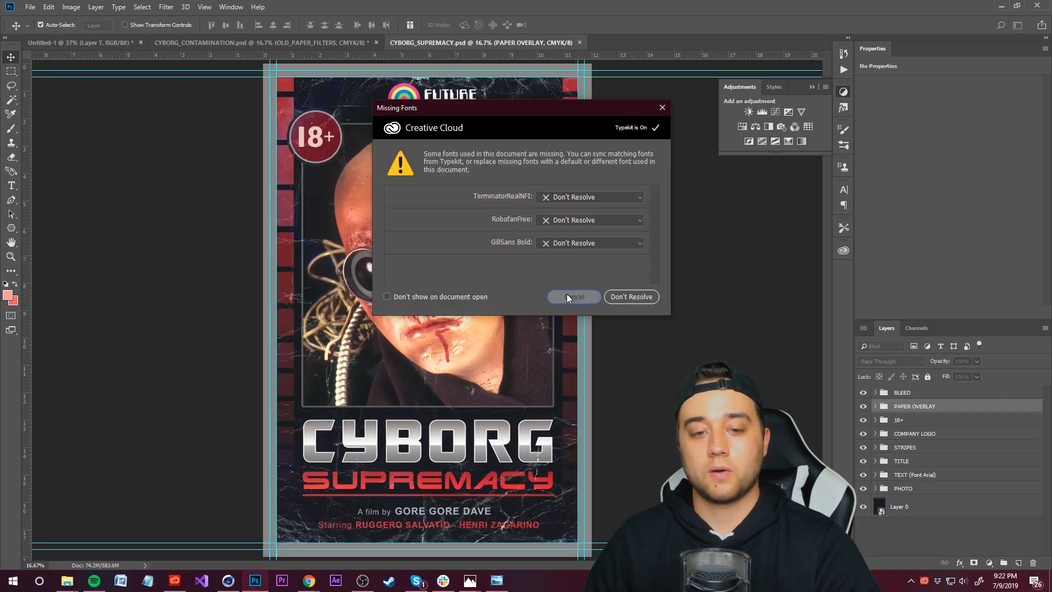
left_click(567, 296)
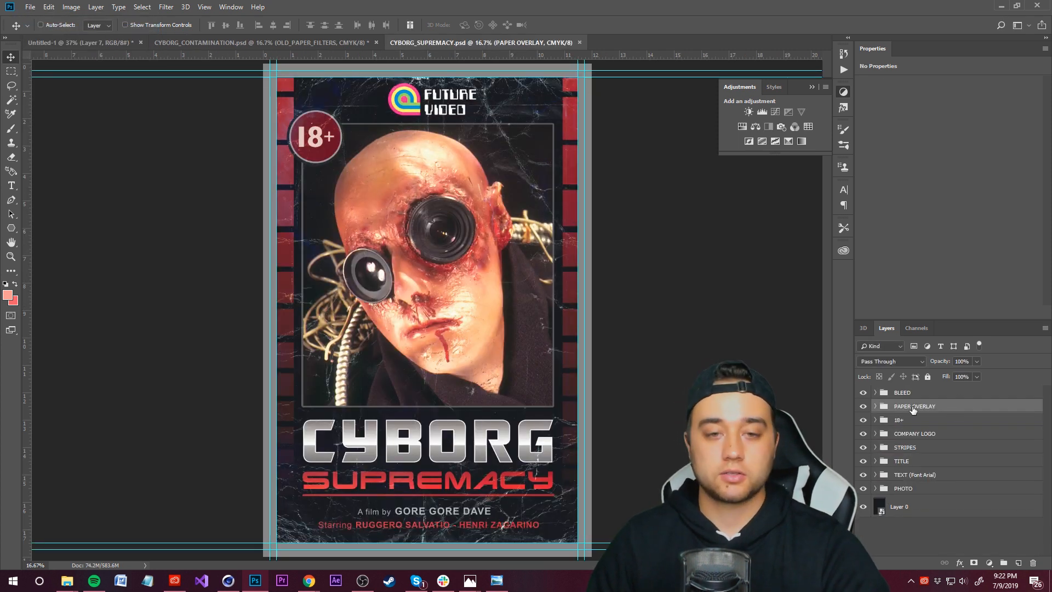
left_click_drag(64, 77, 601, 294)
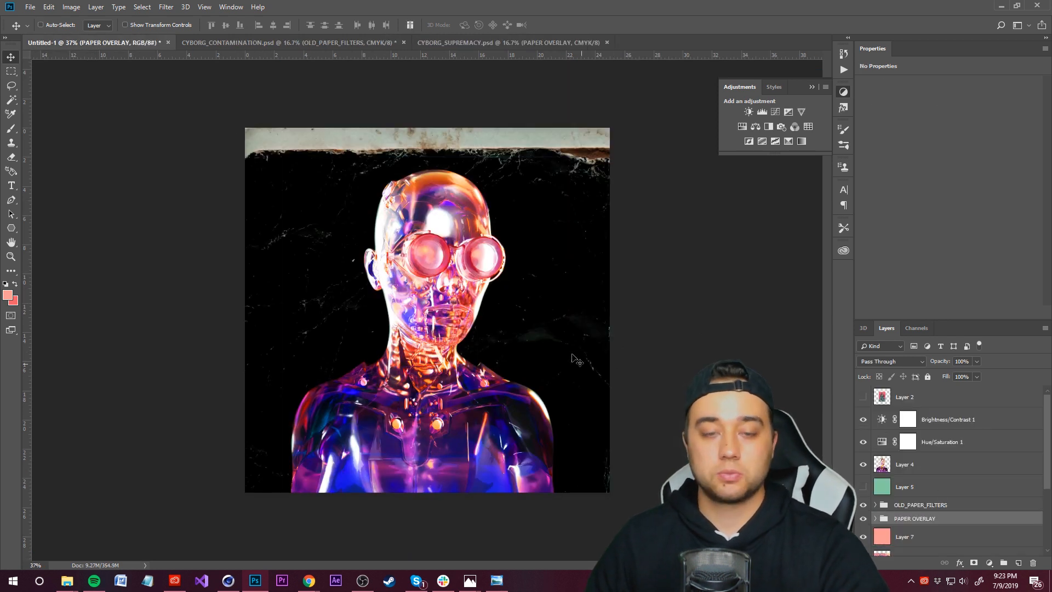
Step: Shift the paper overlay slightly upward with Free Transform
key("ctrl+t")
left_click_drag(592, 335, 590, 321)
key("Return")
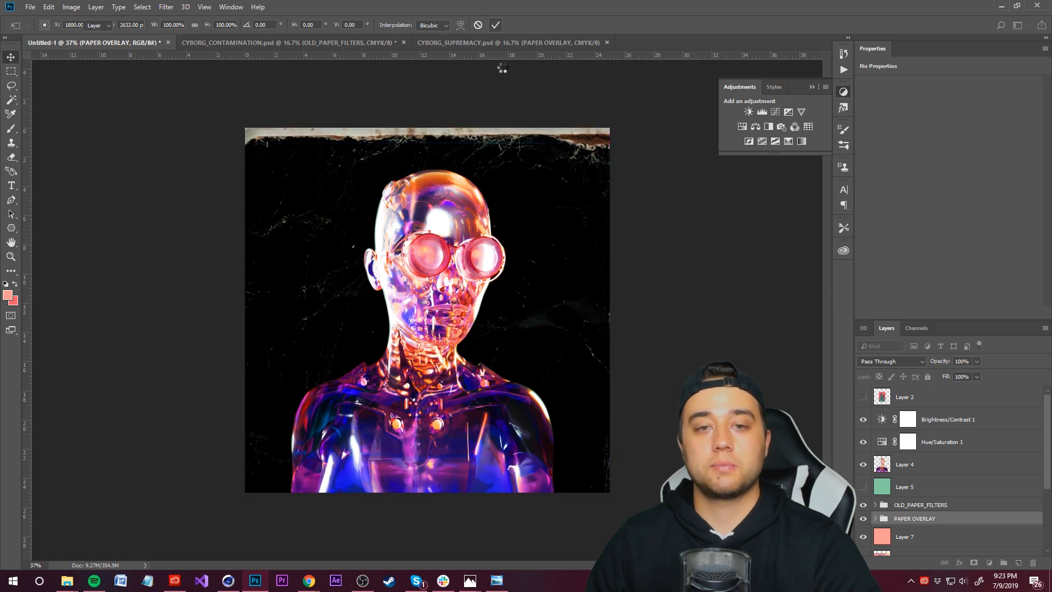
Step: Move the OLD_PAPER_FILTERS and PAPER OVERLAY groups above Layer 4 in the layer stack
scroll(445, 354, "up", 2, "alt")
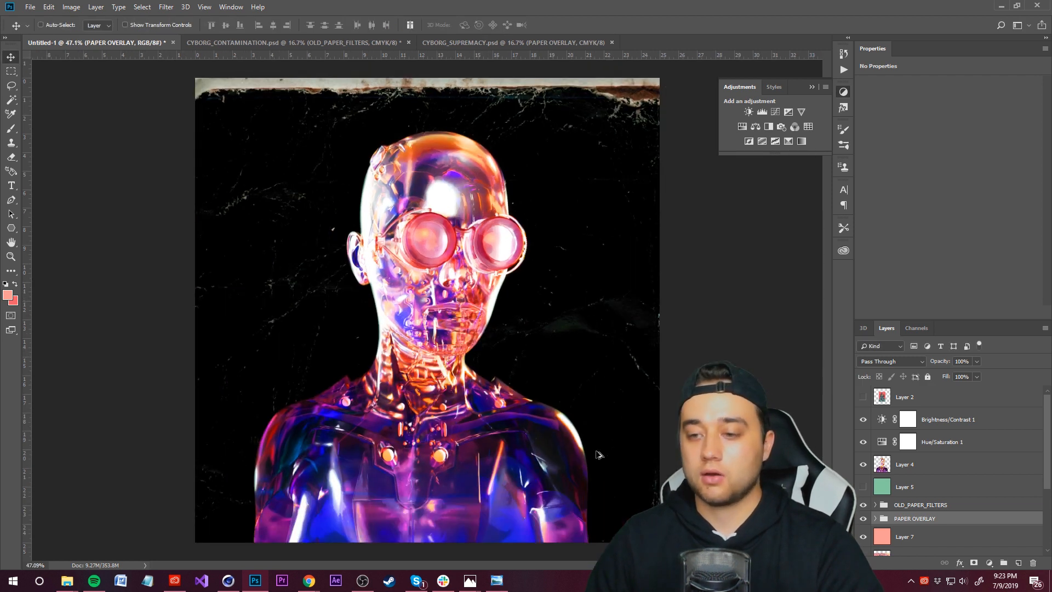
left_click(925, 504, "shift")
left_click_drag(926, 504, 920, 454)
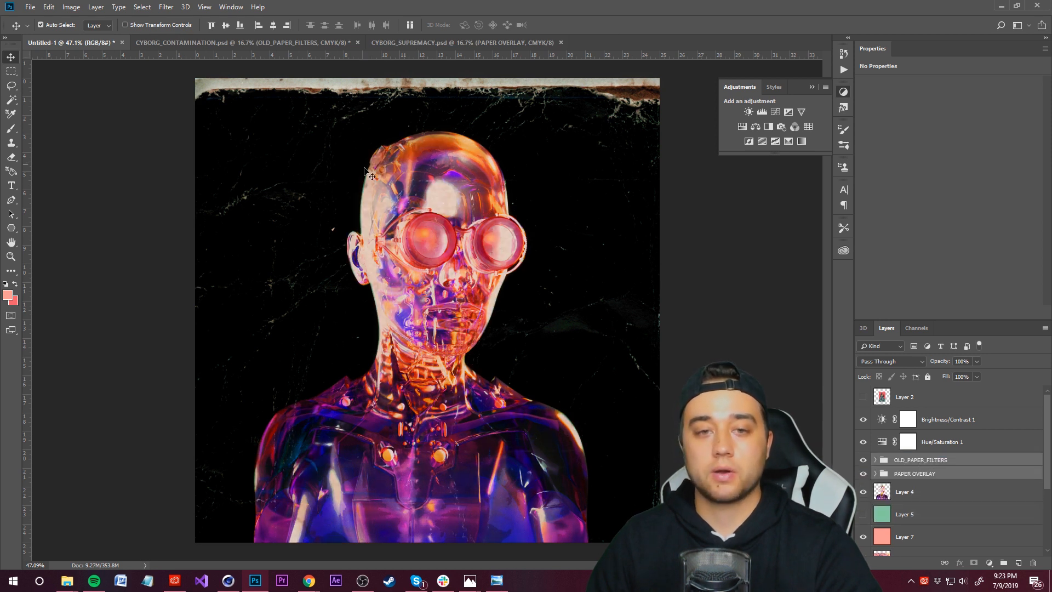
Step: Lower the OLD_PAPER_FILTERS group's opacity to 70%
left_click(65, 232)
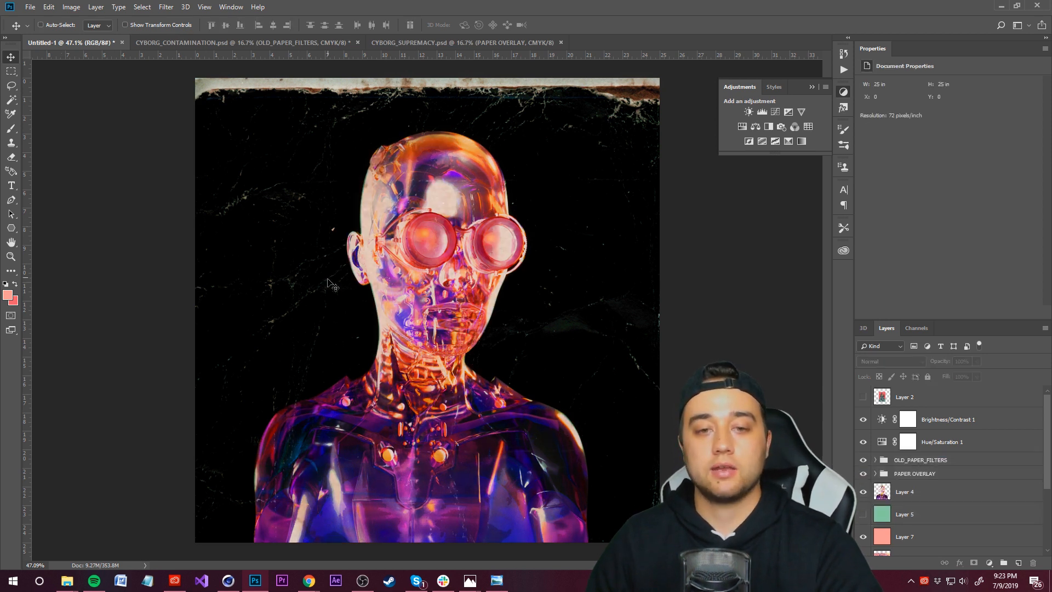
scroll(66, 232, "down", 2, "alt")
left_click(912, 472)
left_click(920, 462)
left_click(977, 361)
mouse_move(968, 372)
left_mouse_down()
mouse_move(945, 371)
mouse_move(961, 374)
left_mouse_up()
Step: Expand OLD_PAPER_FILTERS, select OLD_PAPER_FILTER_2 and erase part of it over the robot with the Eraser
left_click(11, 157)
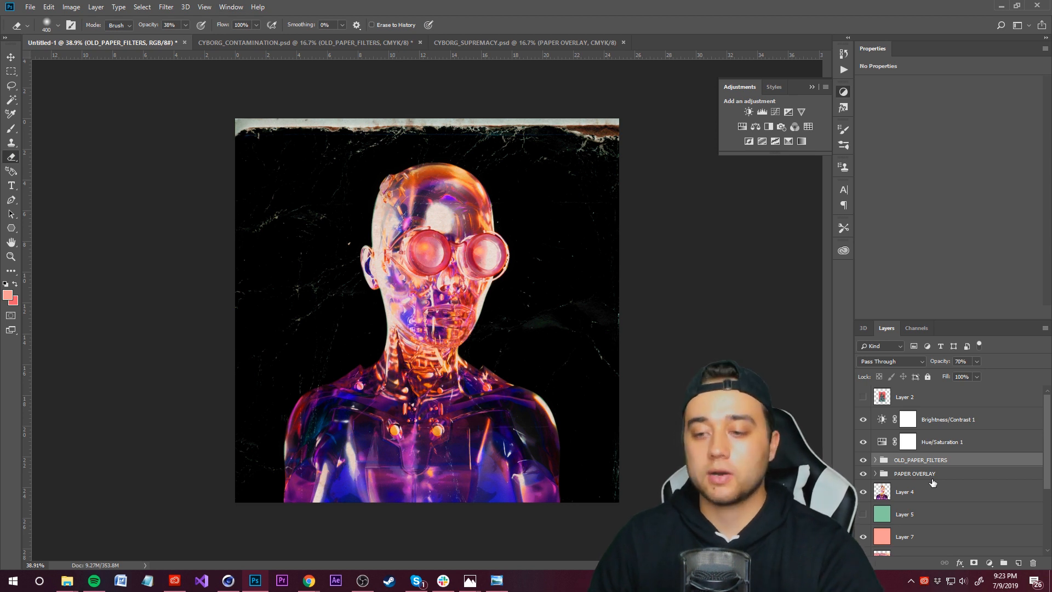
left_click(875, 460)
left_click(956, 487)
left_click(437, 216)
left_click_drag(430, 449, 400, 517)
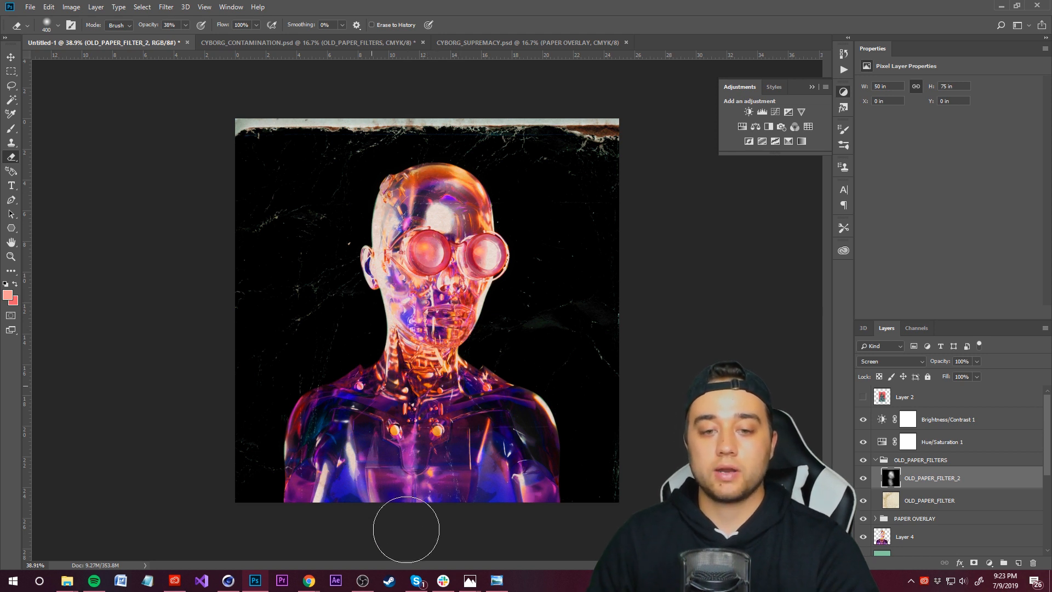
Step: Zoom in and out to inspect the paper overlays on the robot
scroll(421, 286, "up", 5, "alt")
scroll(438, 382, "down", 5, "alt")
scroll(441, 387, "down", 1, "alt")
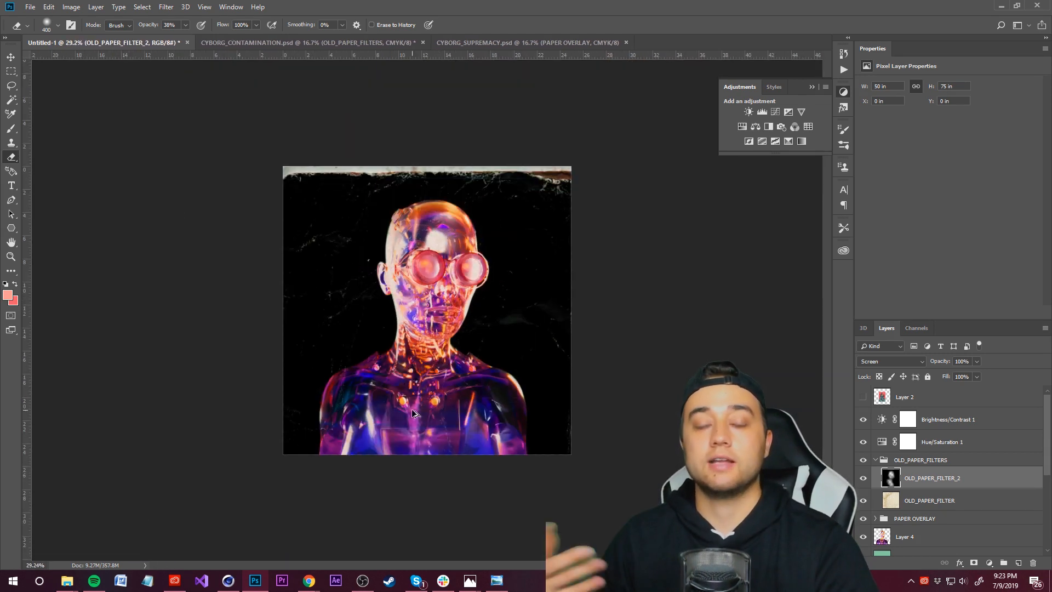
scroll(416, 406, "up", 3, "alt")
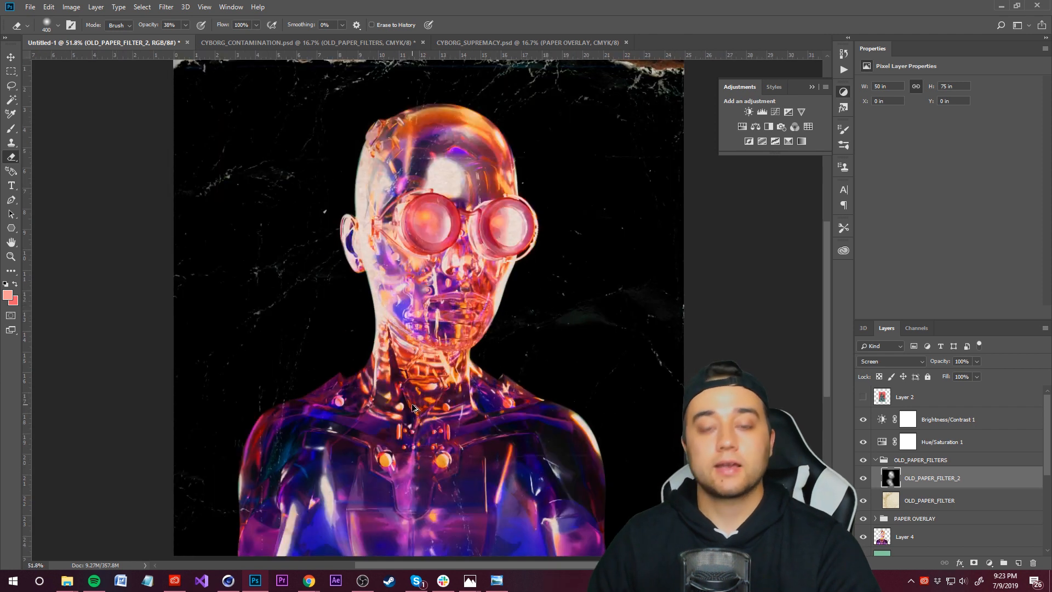
scroll(413, 406, "down", 2, "alt")
scroll(412, 406, "up", 2, "alt")
scroll(412, 406, "down", 1, "alt")
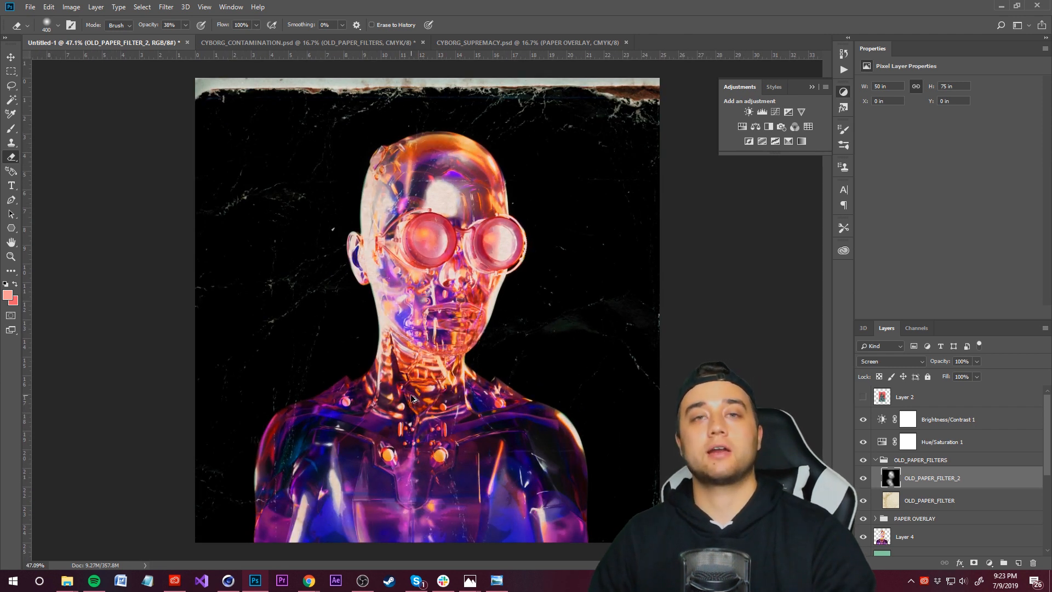
scroll(412, 398, "down", 1, "alt")
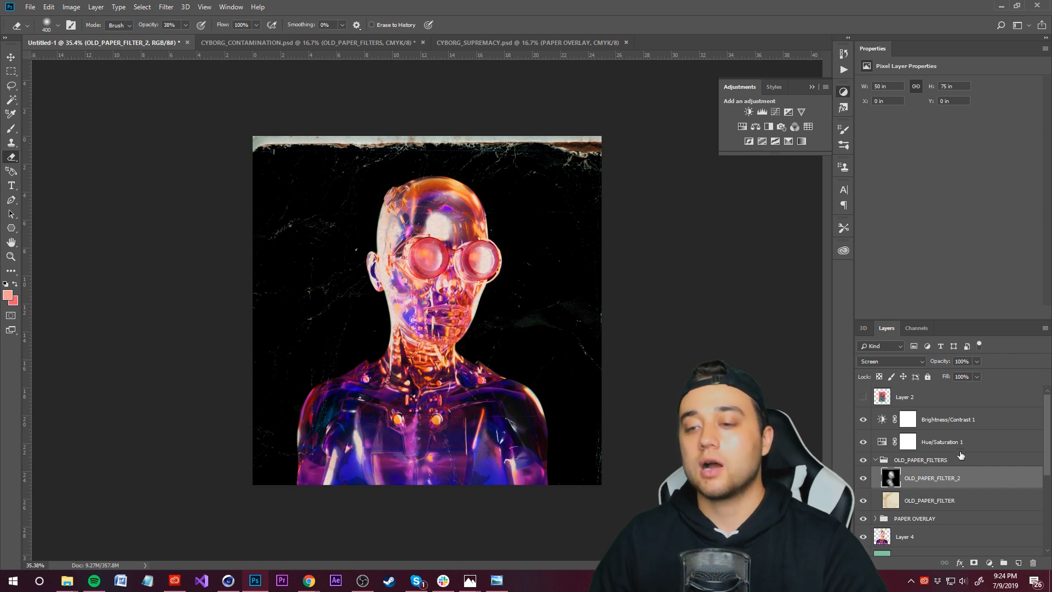
Step: Try shifting the Hue/Saturation 1 hue slider, then undo the change
left_click(941, 442)
mouse_move(927, 128)
left_mouse_down()
mouse_move(964, 126)
mouse_move(899, 125)
mouse_move(986, 126)
mouse_move(912, 126)
left_mouse_up()
key("ctrl+z")
scroll(814, 381, "up", 2, "alt")
scroll(815, 380, "down", 1, "alt")
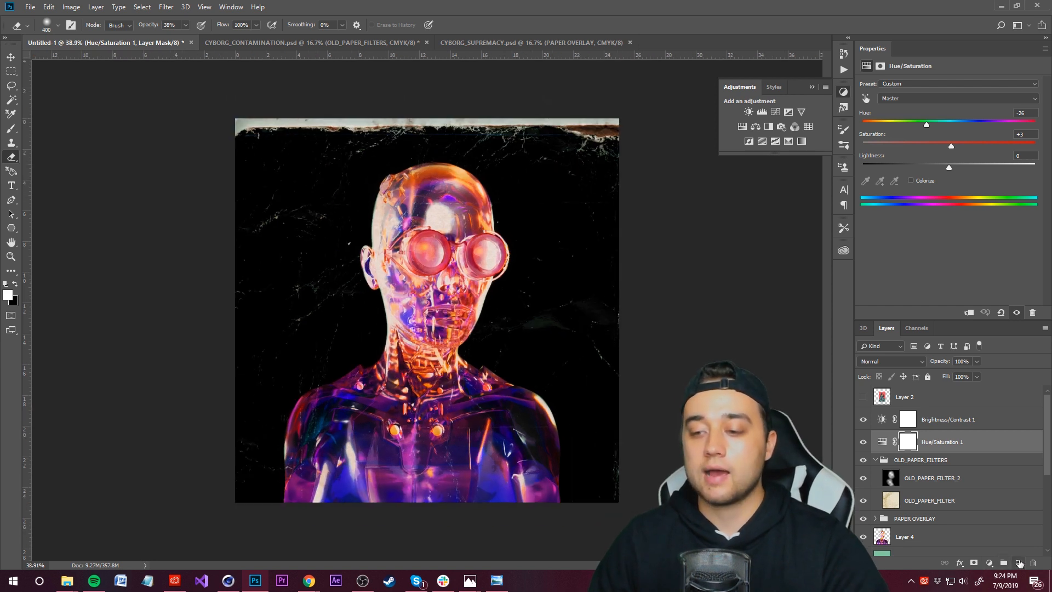
Step: Add a Color Lookup adjustment layer and move it above Brightness/Contrast 1
left_click(988, 563)
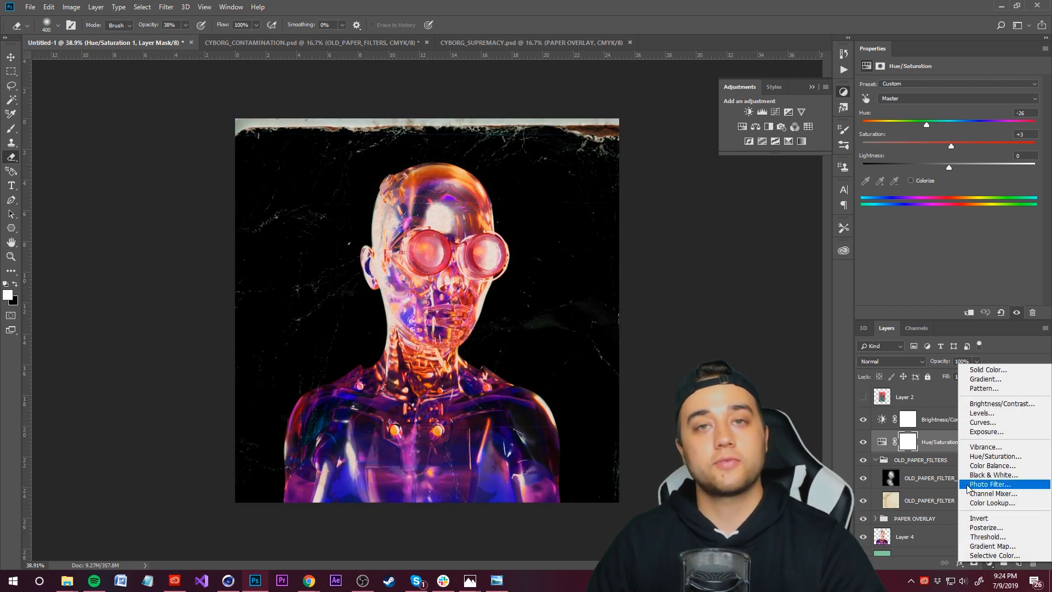
left_click(992, 568)
left_click(989, 564)
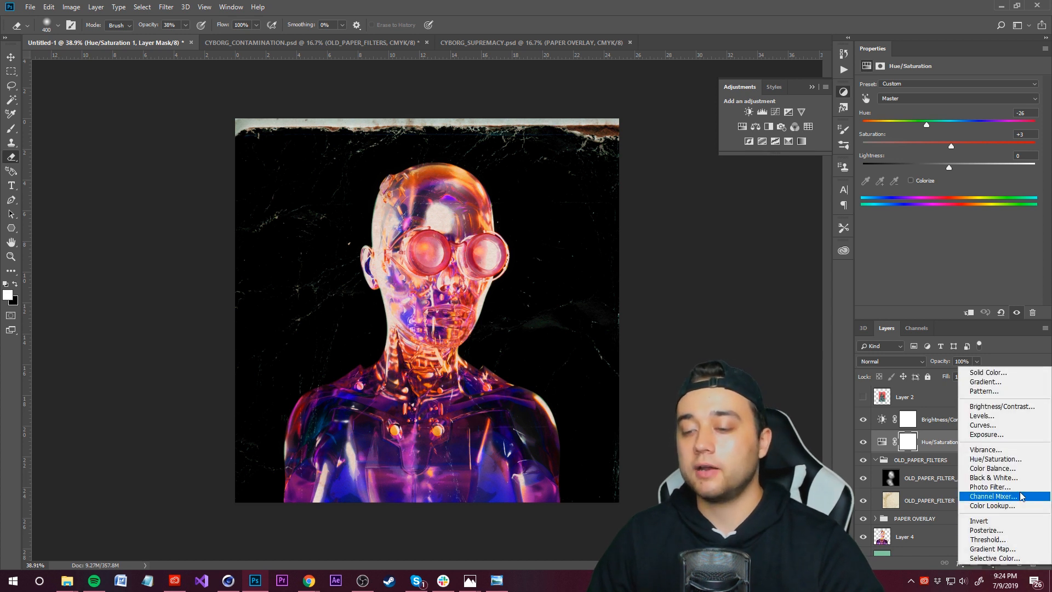
left_click(1004, 506)
left_click_drag(953, 459, 951, 411)
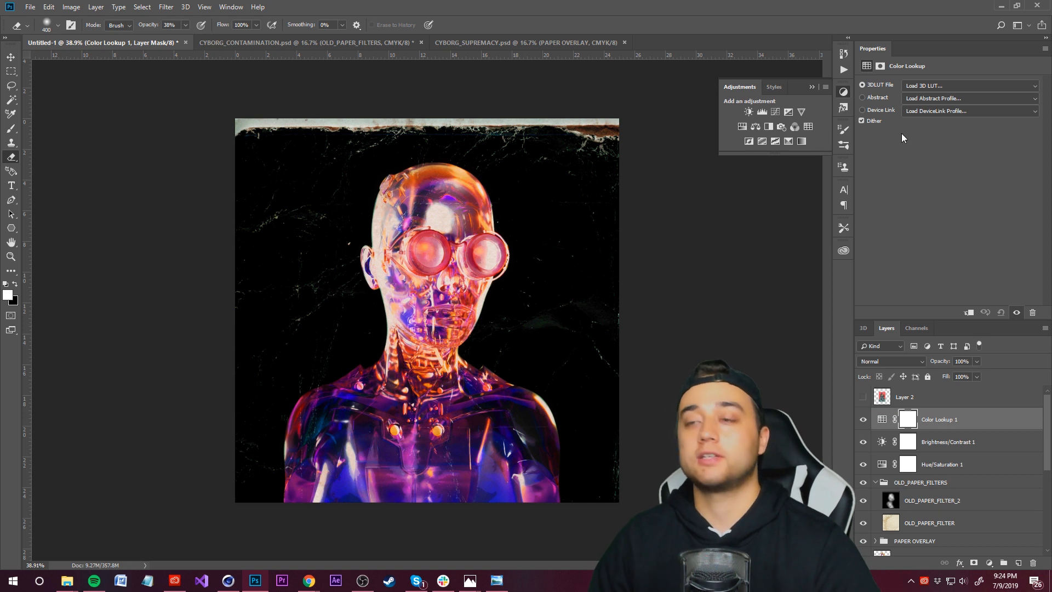
Step: Open the 3D LUT loader and browse to the Adobe Premiere Pro CC 2018 Lumetri LUTs Creative folder
left_click(925, 86)
left_click(927, 94)
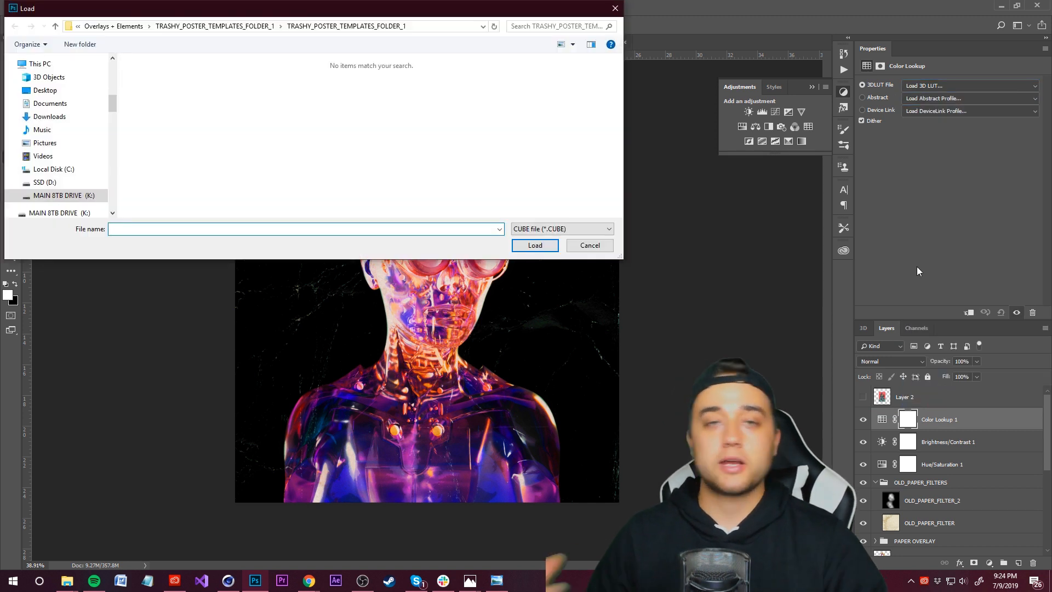
left_click_drag(380, 16, 782, 143)
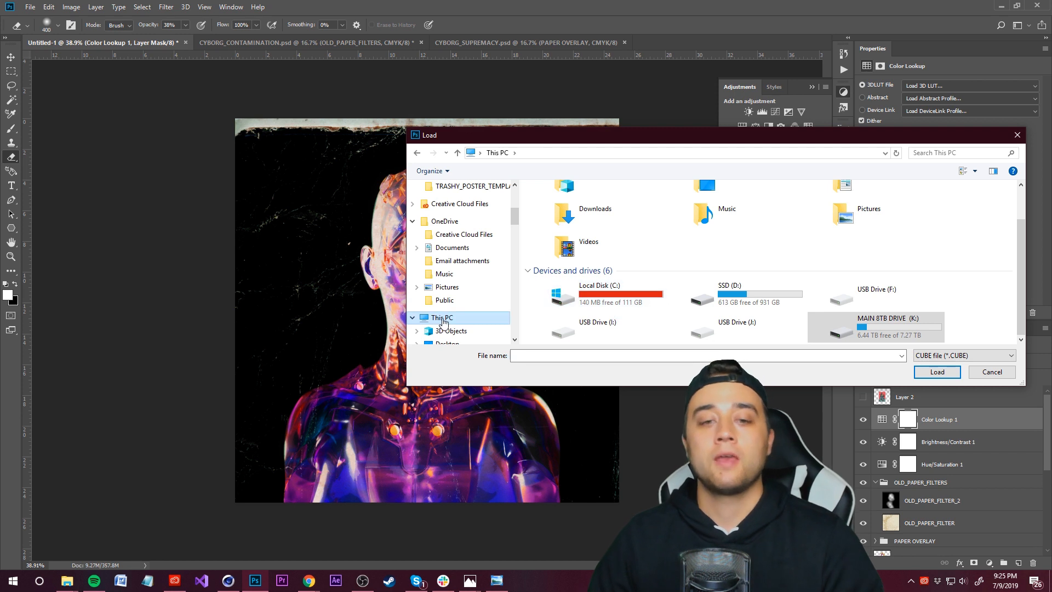
double_click(600, 295)
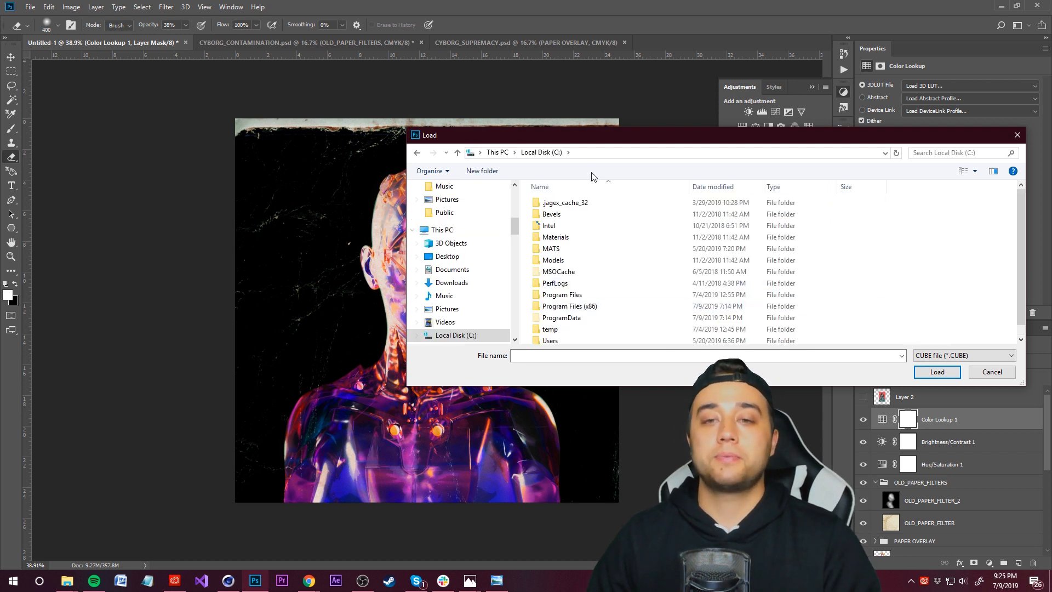
double_click(581, 295)
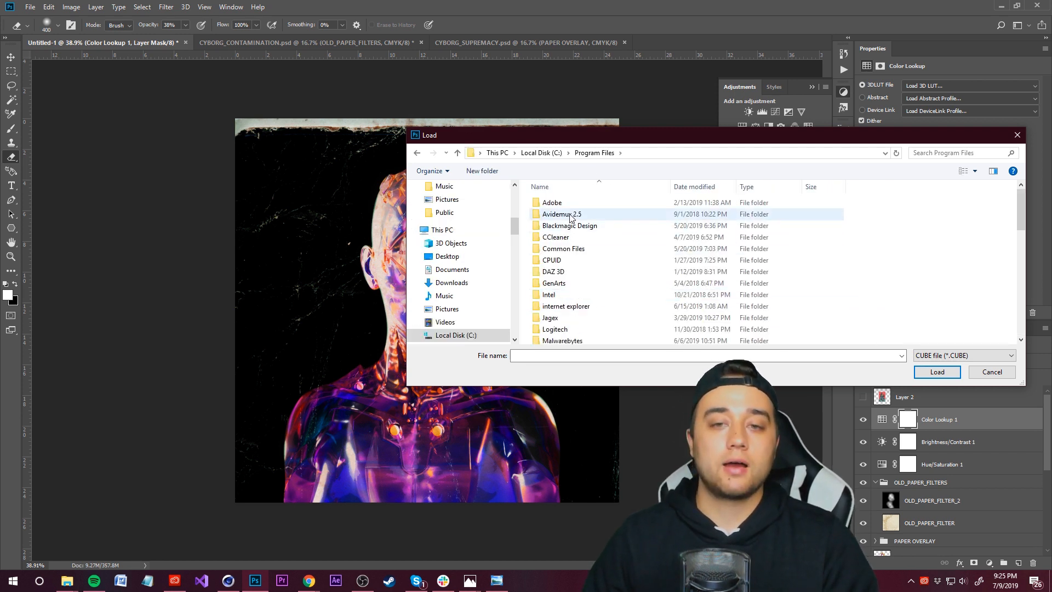
double_click(581, 213)
double_click(596, 249)
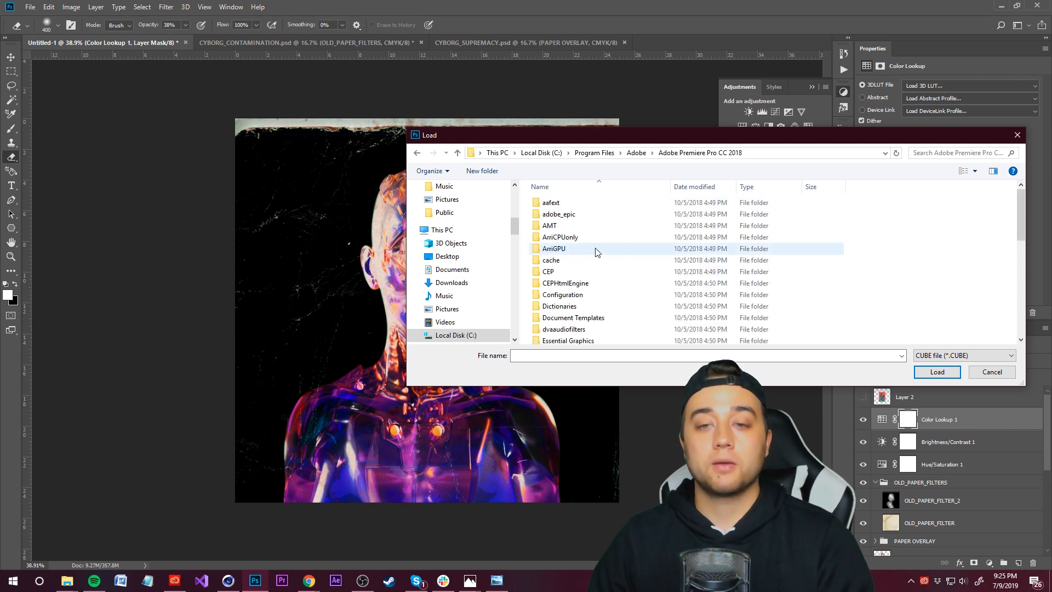
scroll(570, 309, "down", 1)
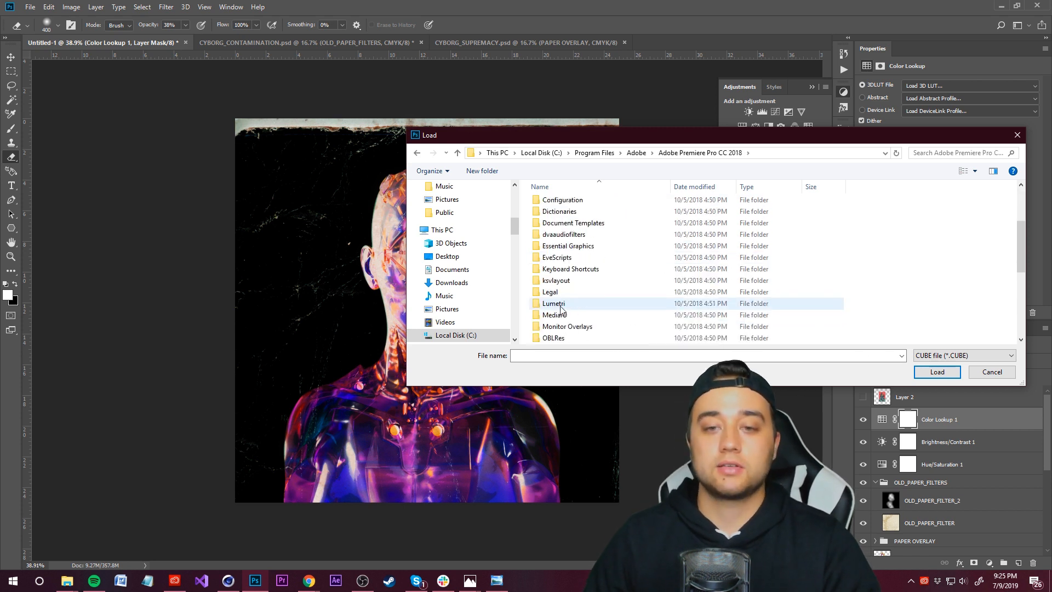
double_click(560, 308)
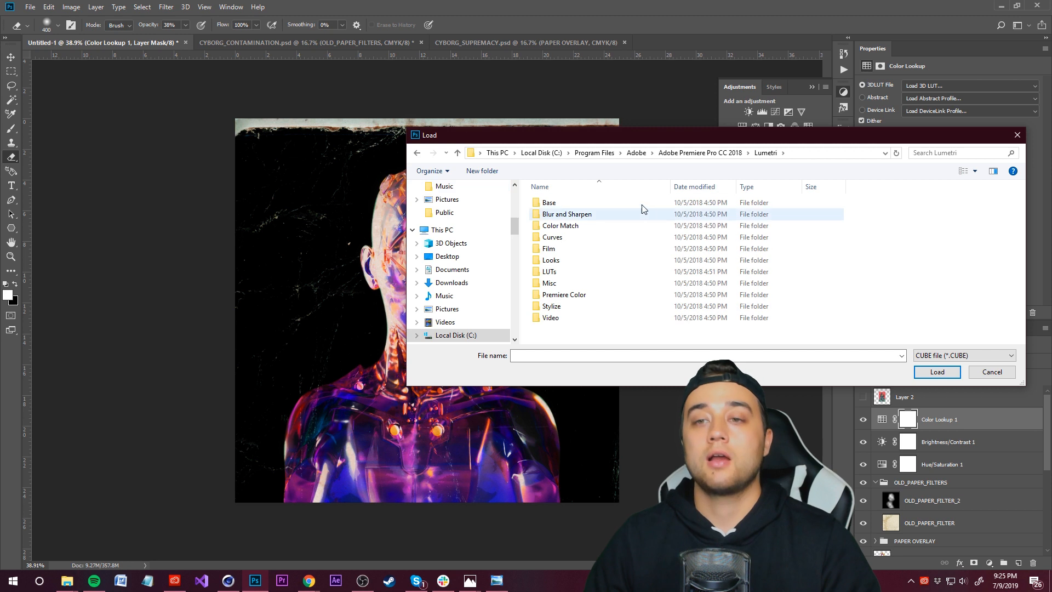
double_click(552, 272)
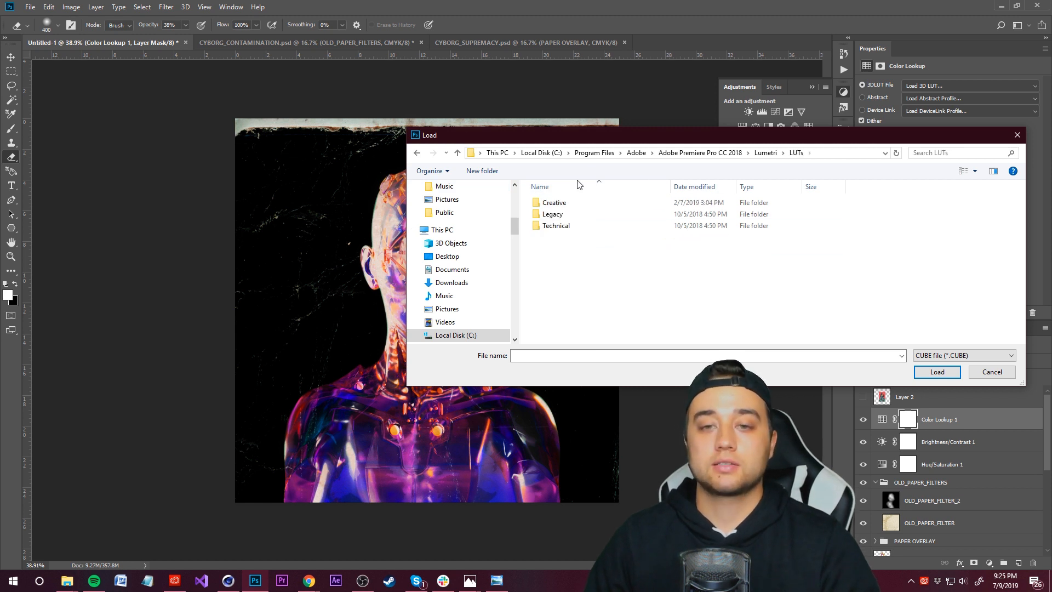
double_click(564, 208)
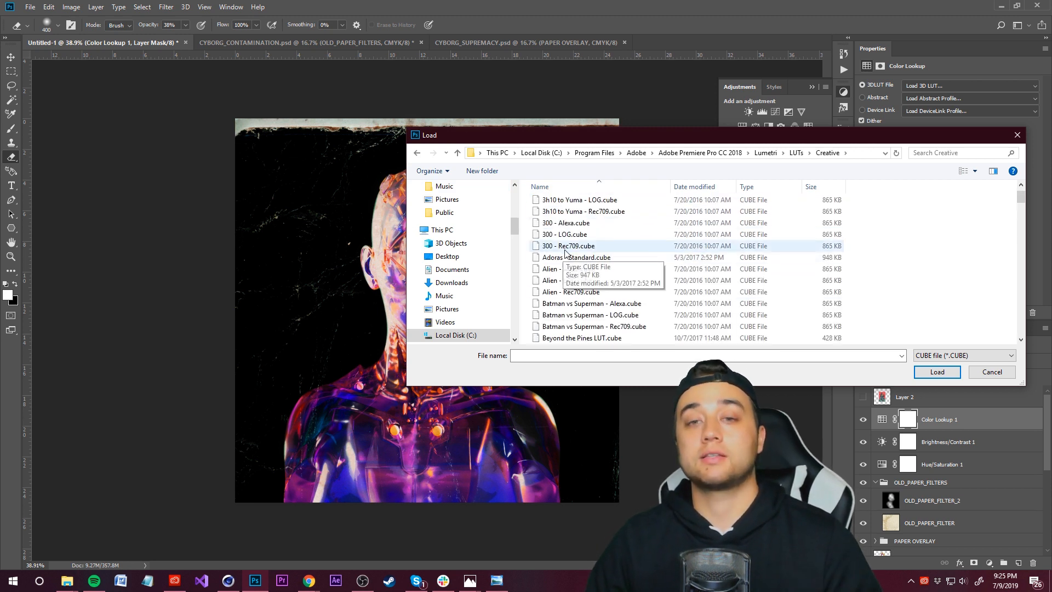
Step: Load the Batman vs Superman - LOG.cube LUT into the Color Lookup layer
scroll(593, 274, "down", 1)
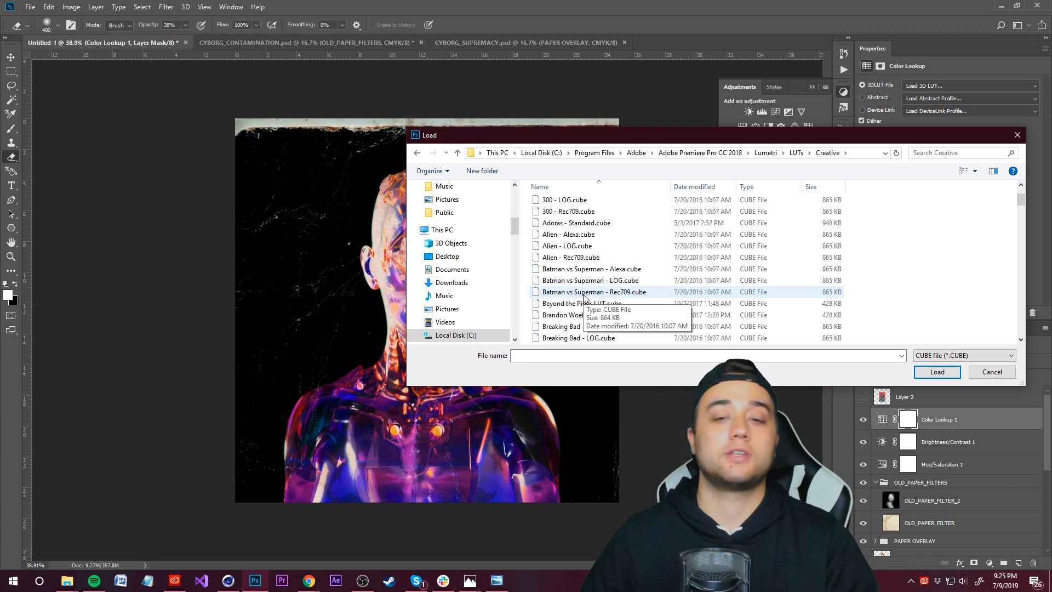
scroll(630, 304, "down", 2)
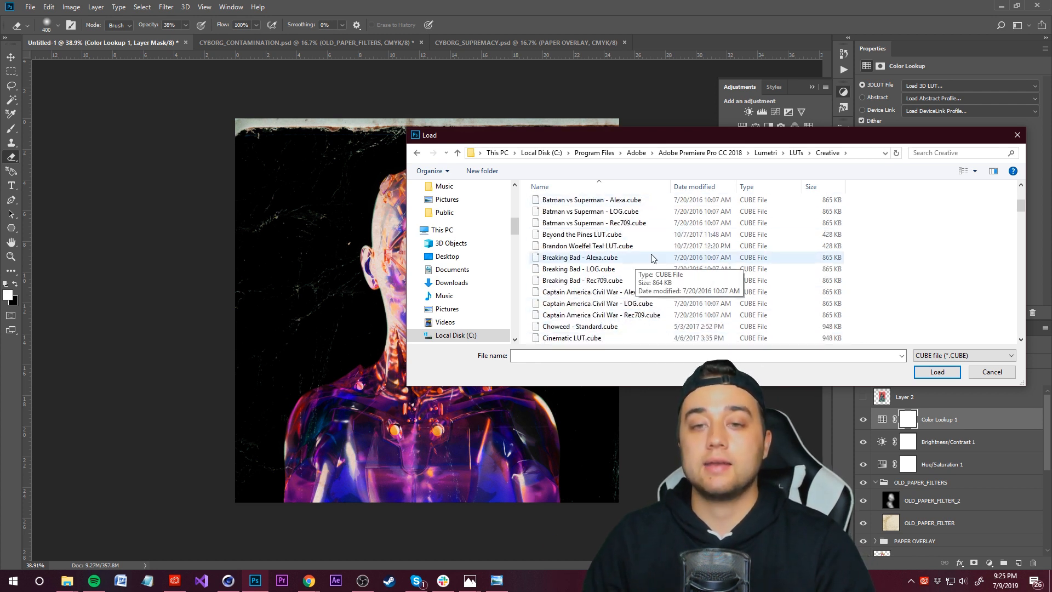
left_click(597, 211)
left_click(936, 371)
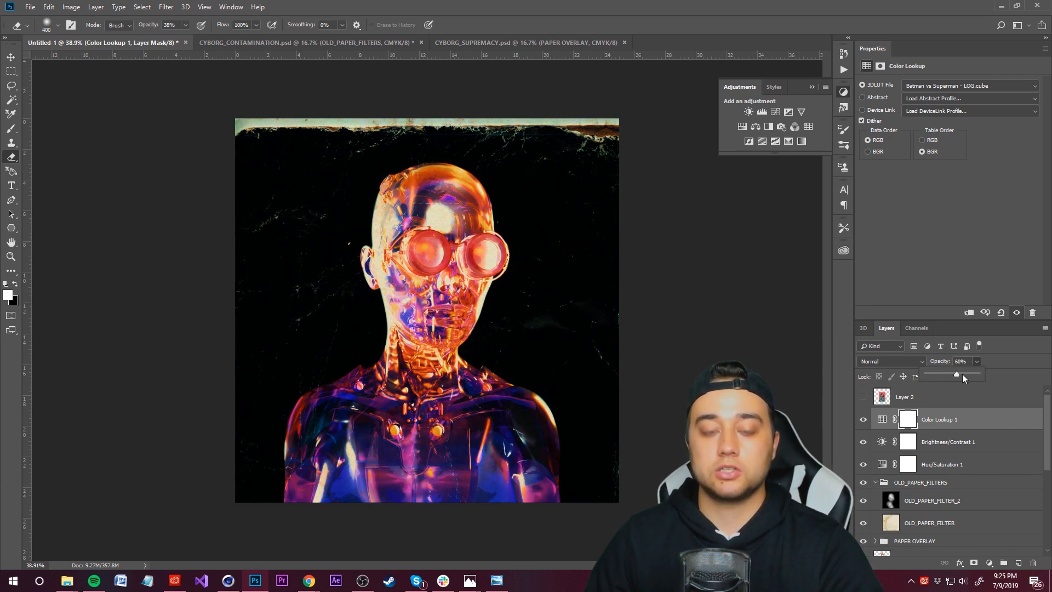
scroll(328, 355, "down", 1, "alt")
scroll(525, 345, "down", 1, "alt")
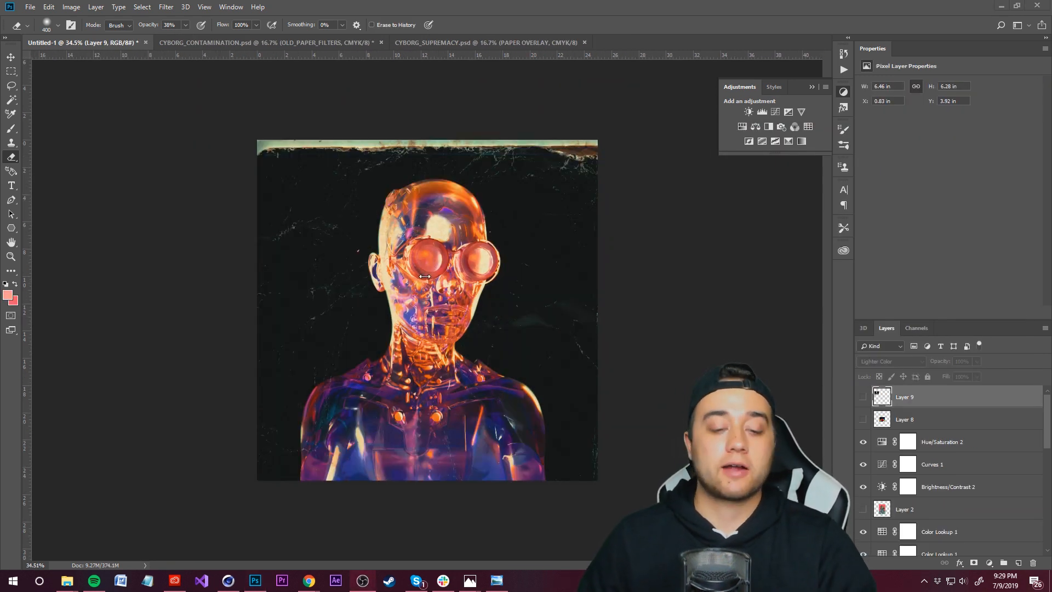
Step: Switch to the browser and copy the Japanese 零 poster image from the Google Images results
mouse_move(309, 575)
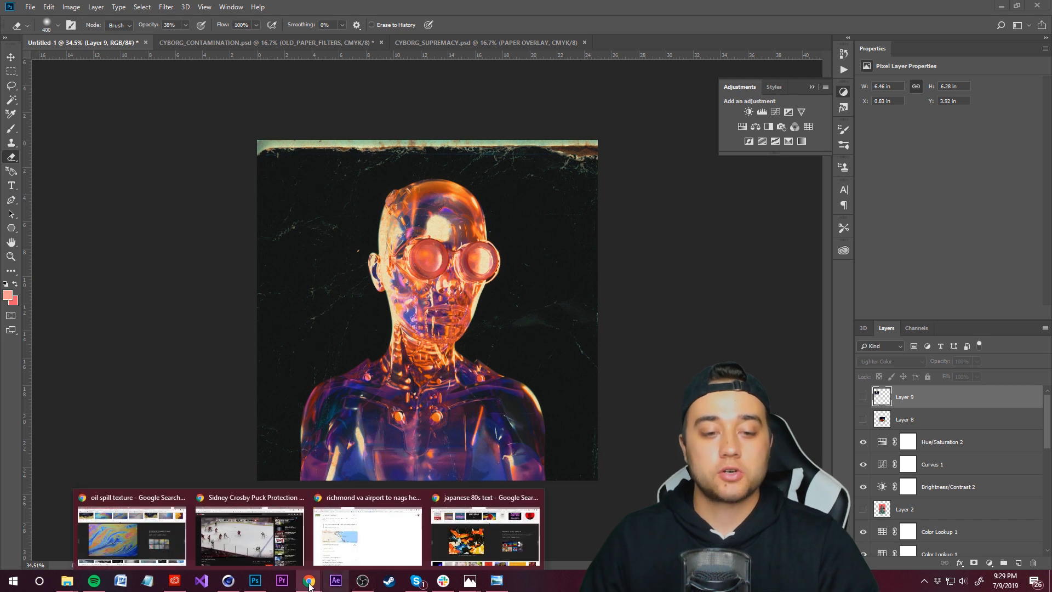
left_click(515, 548)
scroll(346, 361, "up", 8)
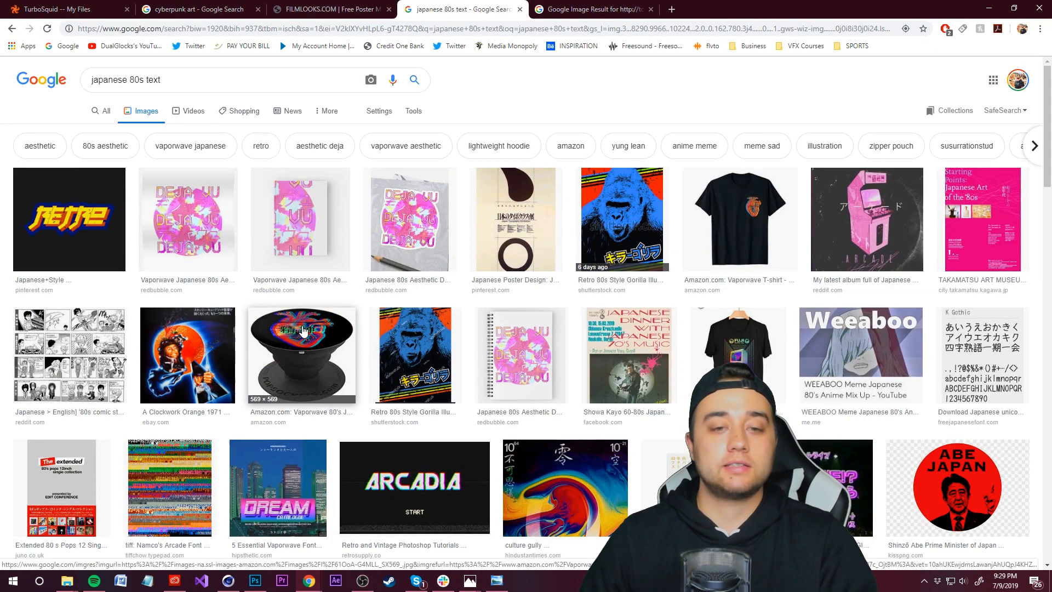
left_click(565, 487)
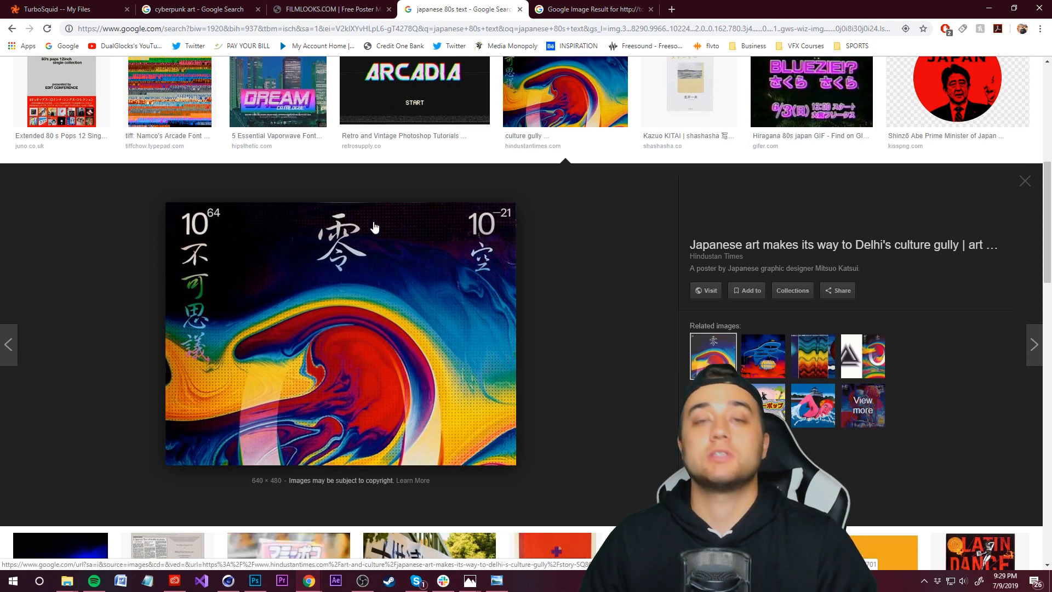
right_click(330, 253)
left_click(379, 361)
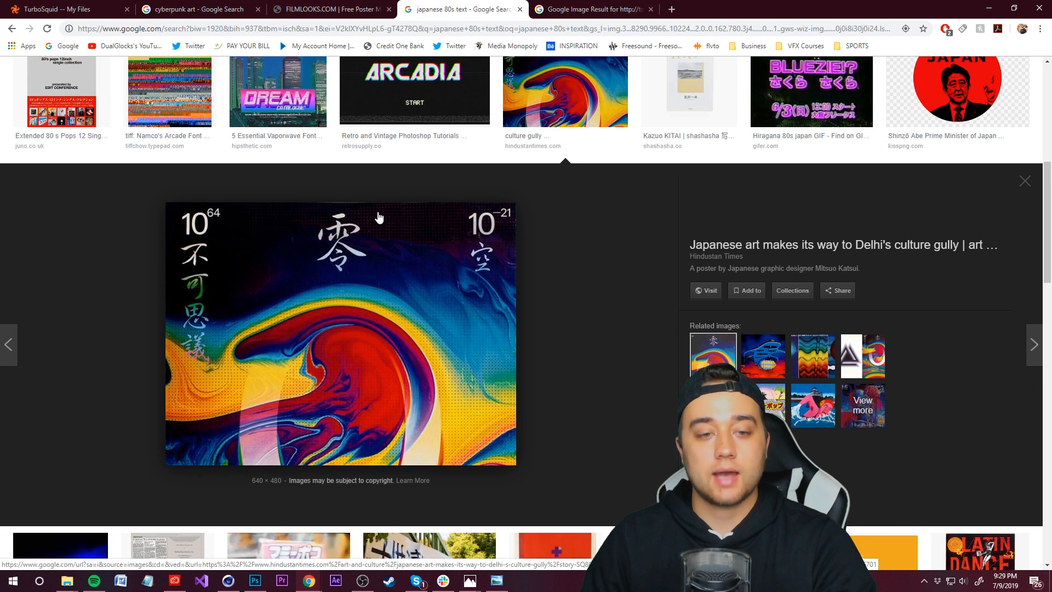
Step: Paste the image into the robot document, then enlarge and reposition it over the portrait with Free Transform
left_click(261, 582)
key("ctrl+v")
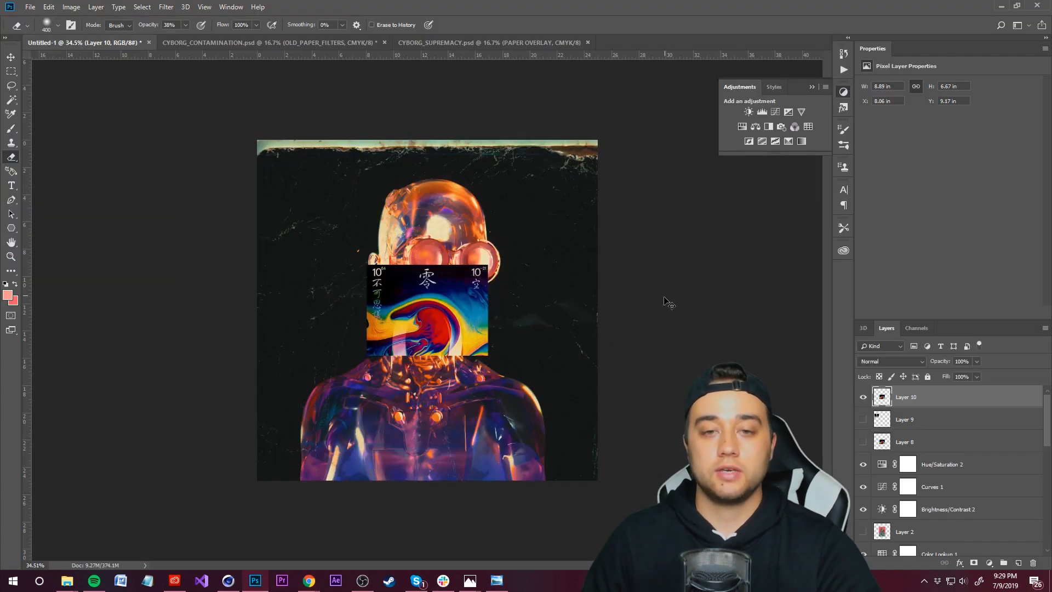
key("ctrl+t")
left_click_drag(487, 267, 683, 133, "shift")
left_click_drag(612, 232, 529, 308)
left_click(496, 25)
Step: Select the 零 character with the Rectangular Marquee and copy it to a new layer
key("e")
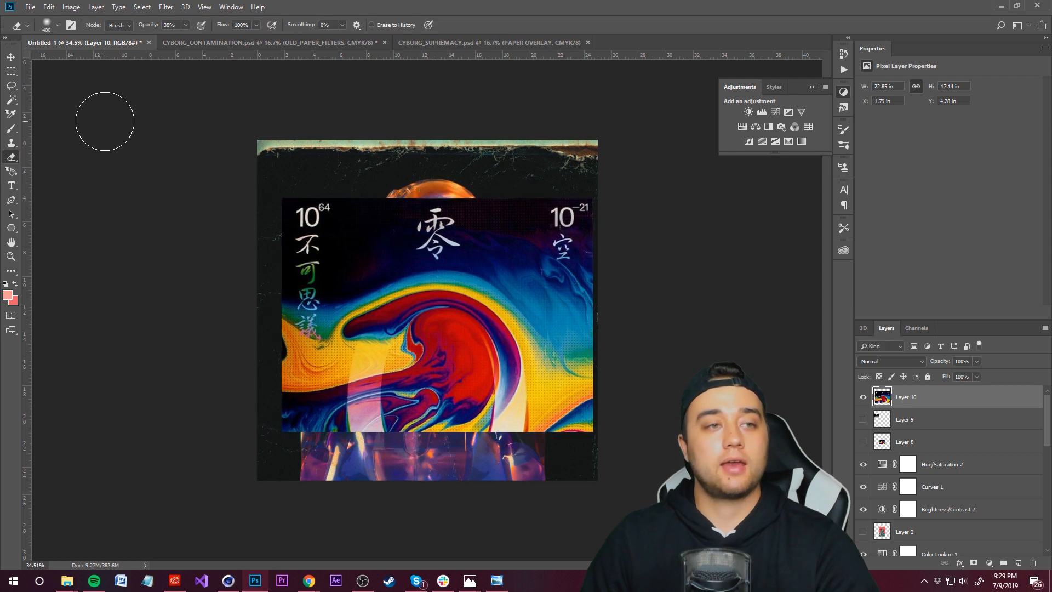
left_click(10, 71)
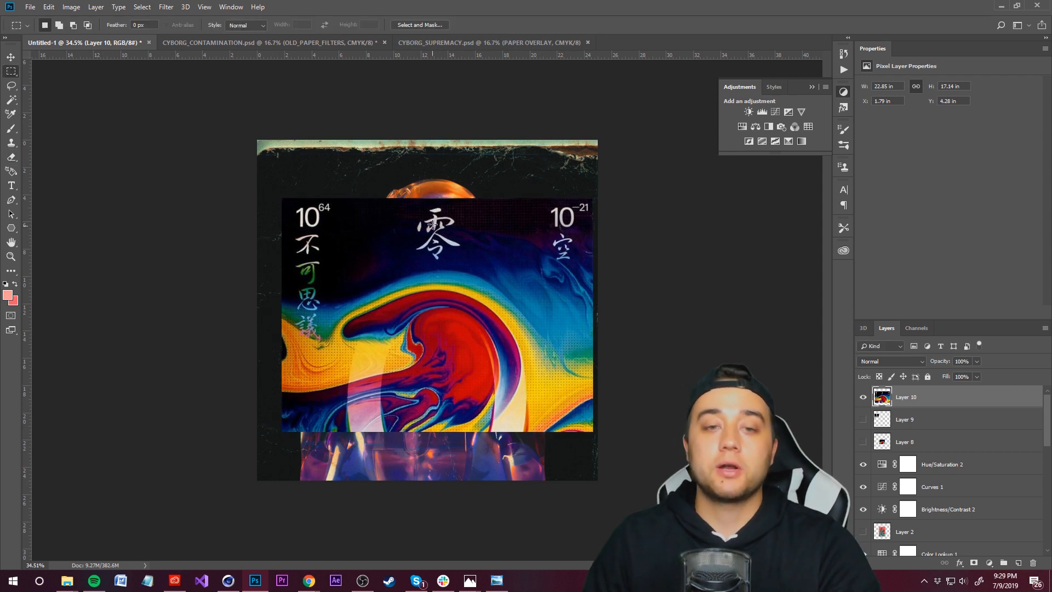
left_click_drag(404, 207, 472, 266)
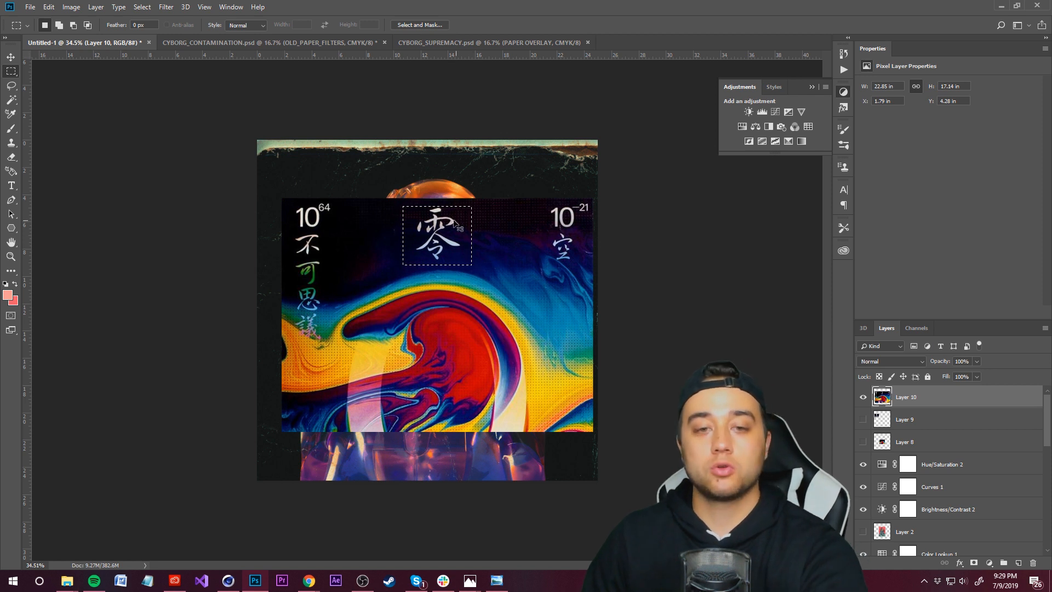
key("ctrl+j")
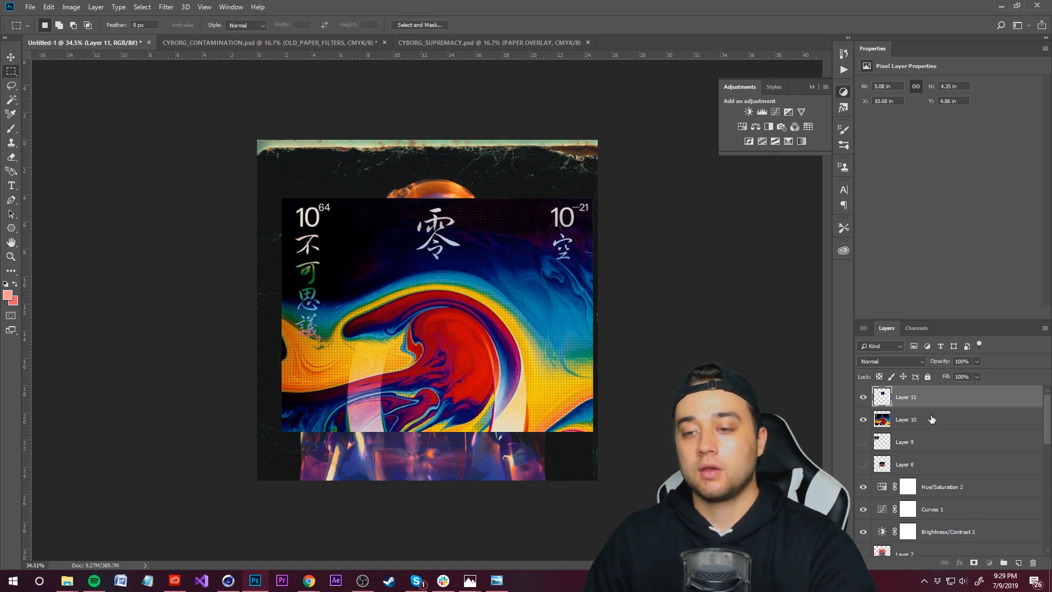
Step: Delete the pasted Japanese poster layer
left_click(931, 420)
key("Delete")
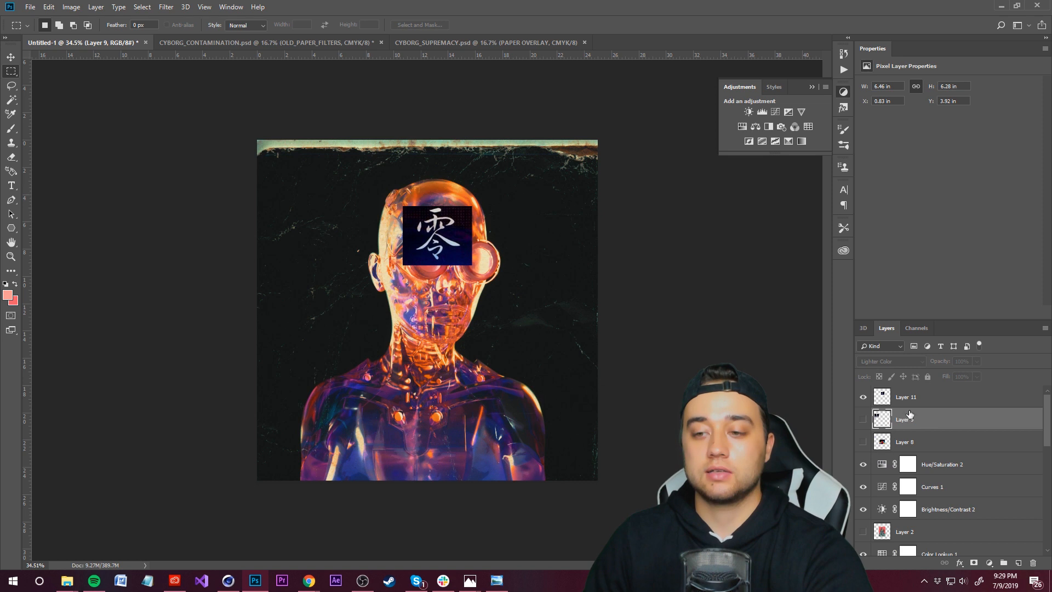
Step: Scale and move the 零 character layer into the canvas's upper-left corner with Free Transform
left_click(920, 403)
key("ctrl+t")
left_click_drag(459, 258, 330, 226)
left_click_drag(343, 234, 399, 282, "shift")
left_click_drag(366, 261, 348, 246)
left_click(495, 25)
Step: Change the 零 layer's blend mode, trying Linear Light and cycling on to Hard Light
left_click(886, 360)
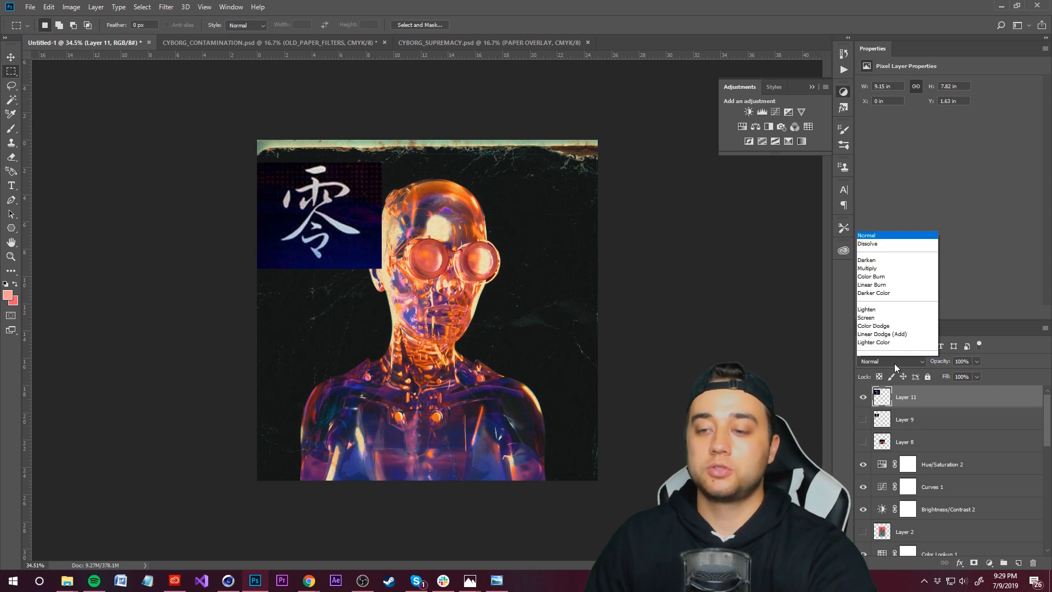
left_click(913, 363)
left_click(916, 361)
left_click(894, 268)
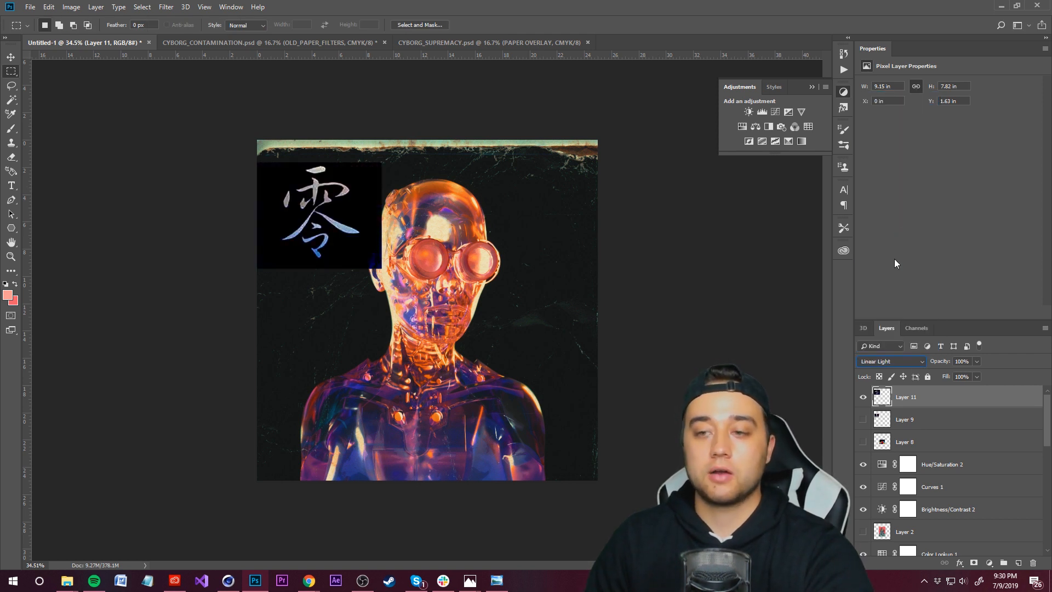
key("Up")
key("Up")
key("Up")
key("Up")
key("Up")
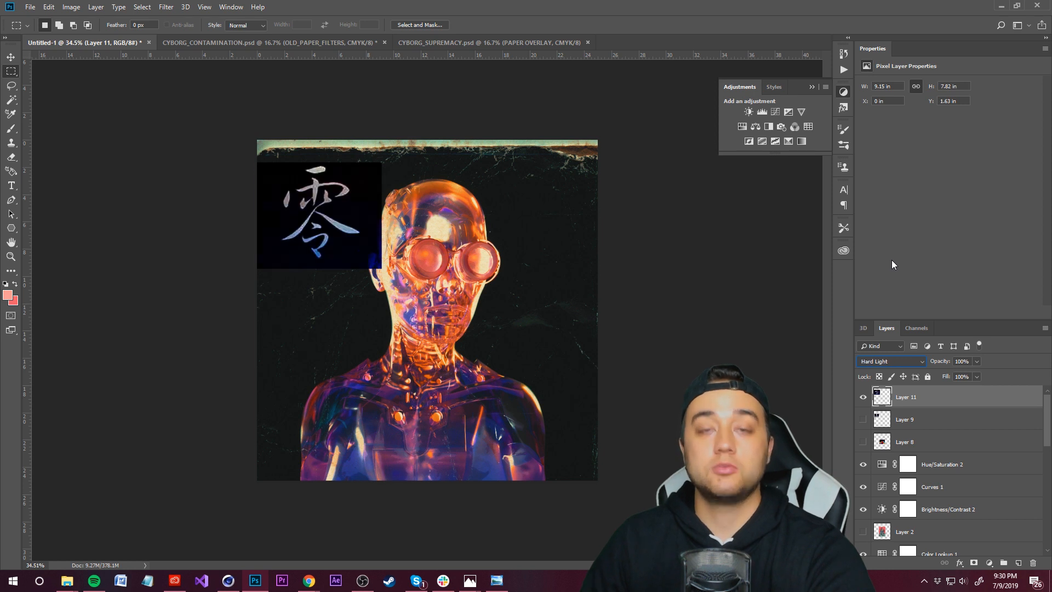
key("Up")
key("Up")
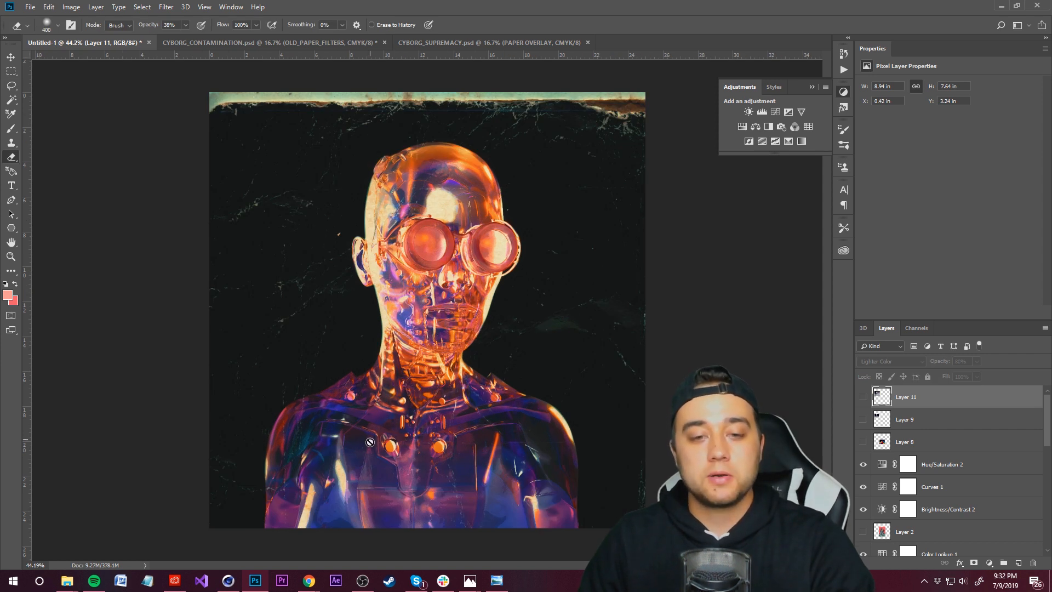
Step: Add a new empty layer above the 零 layer and switch to the Brush tool
scroll(416, 249, "up", 2, "alt")
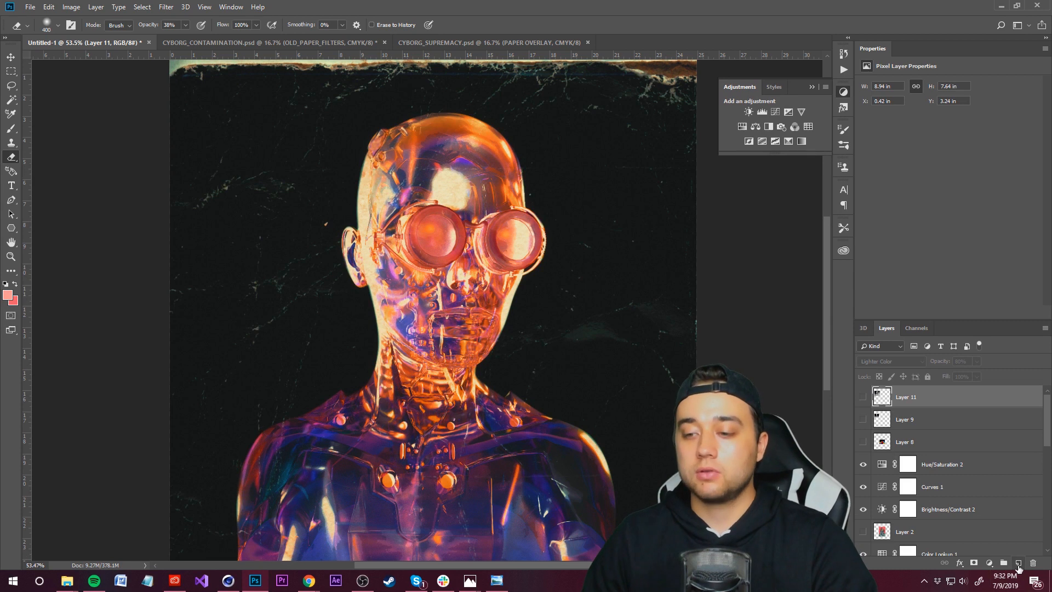
left_click(1017, 563)
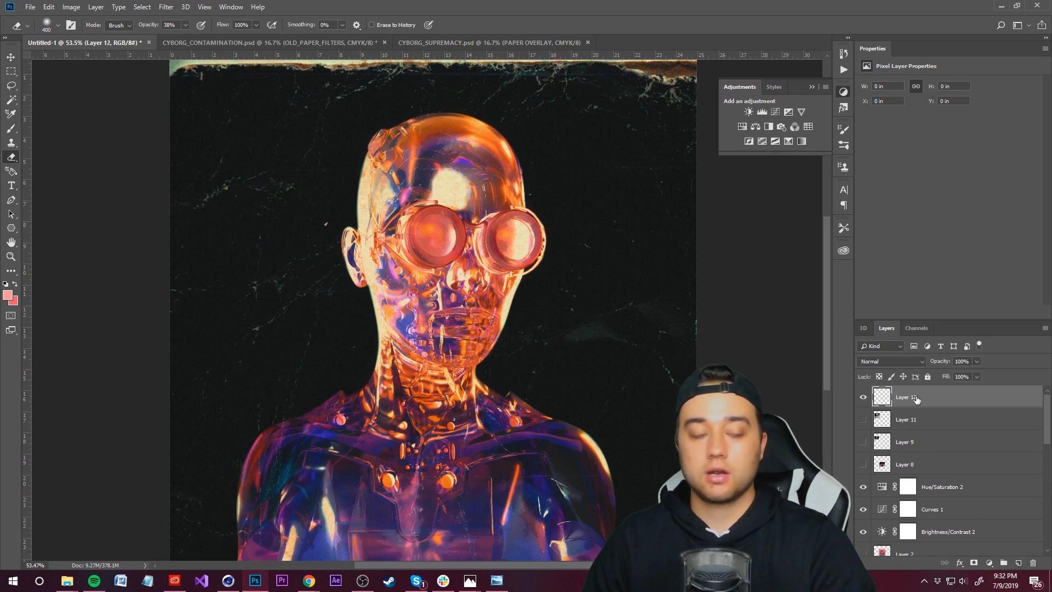
key("b")
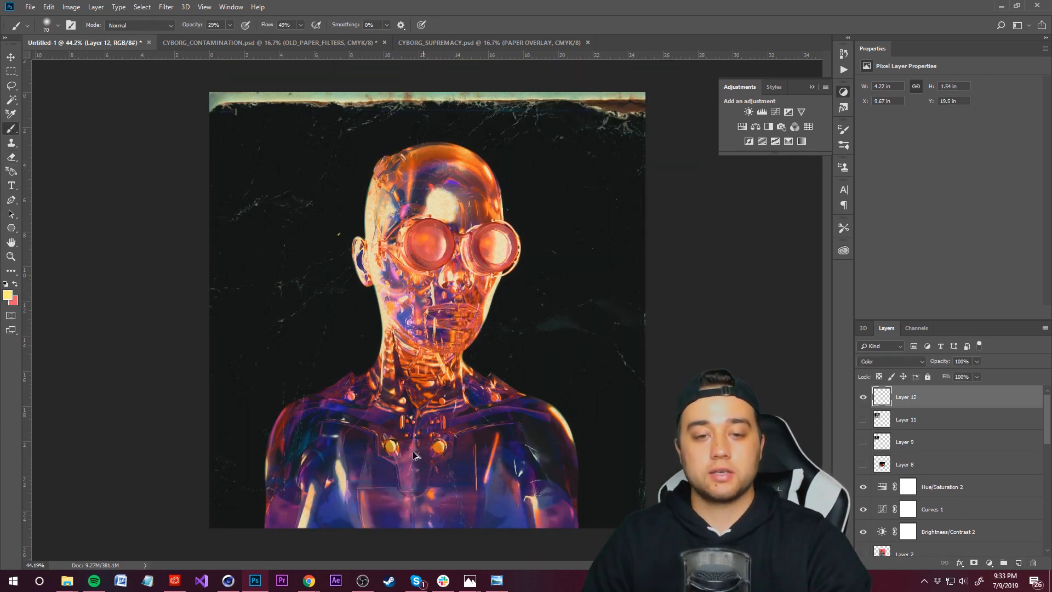
Step: Set the foreground colour to orange d97b48, sampled from the robot's chest light
scroll(398, 472, "up", 5, "alt")
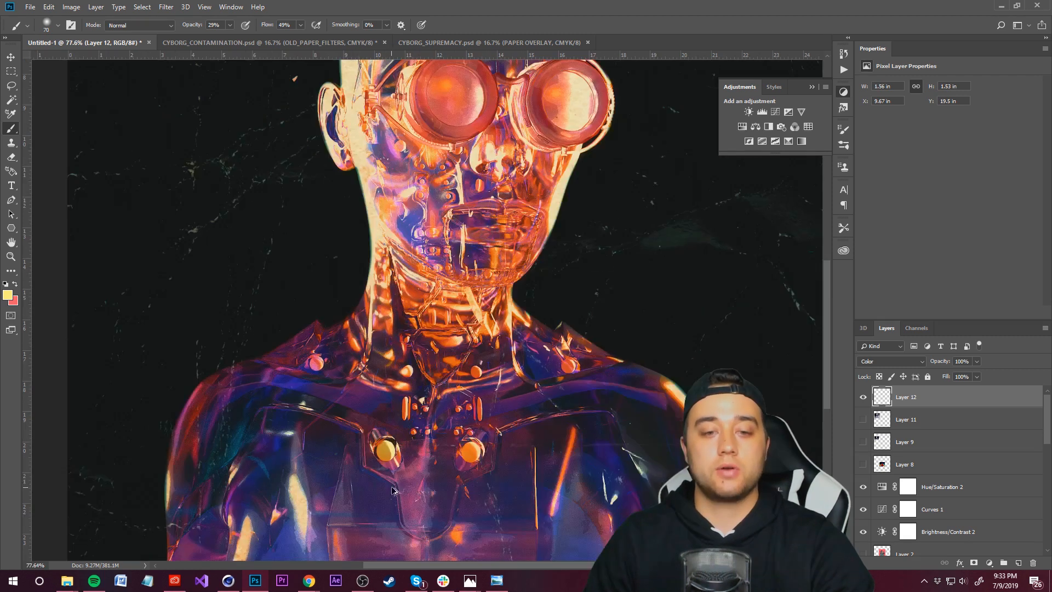
left_click(8, 294)
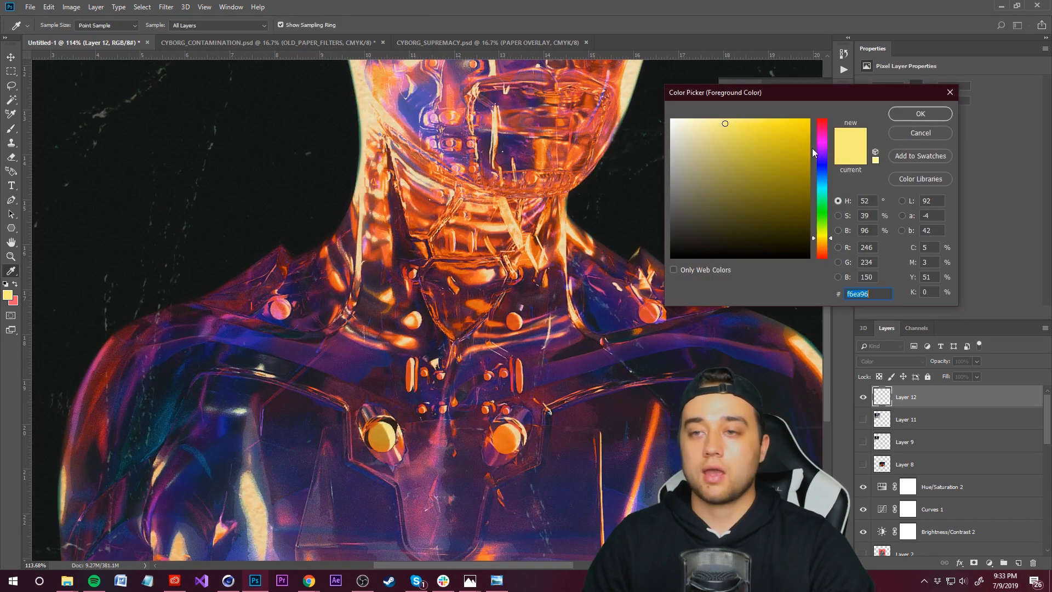
left_click(510, 428)
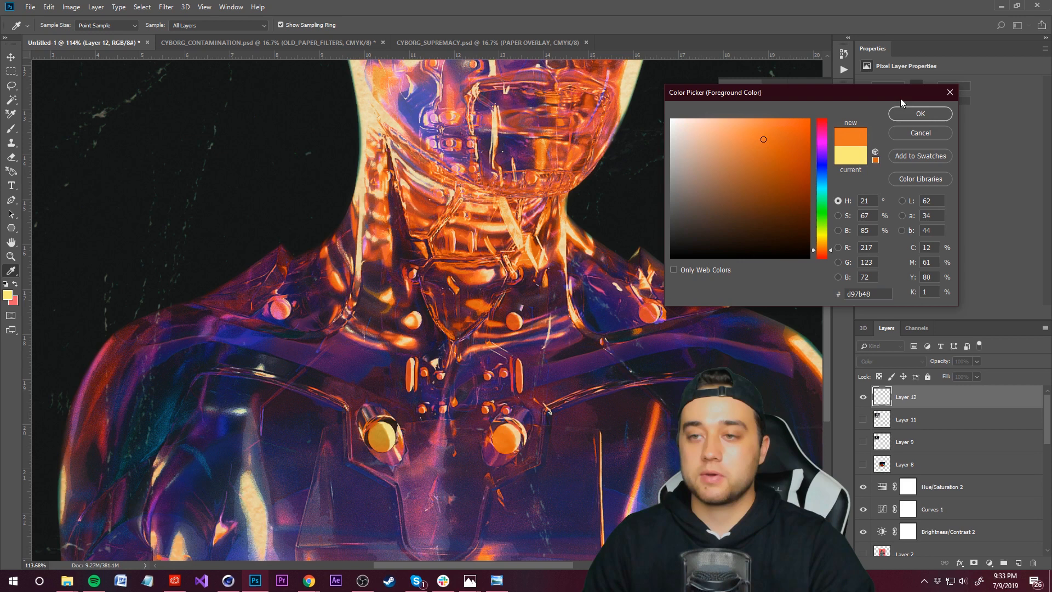
left_click(920, 113)
Step: Duplicate the glow layer, set the copy to Linear Dodge (Add) and its opacity to 66%
key("ctrl+j")
left_click(915, 361)
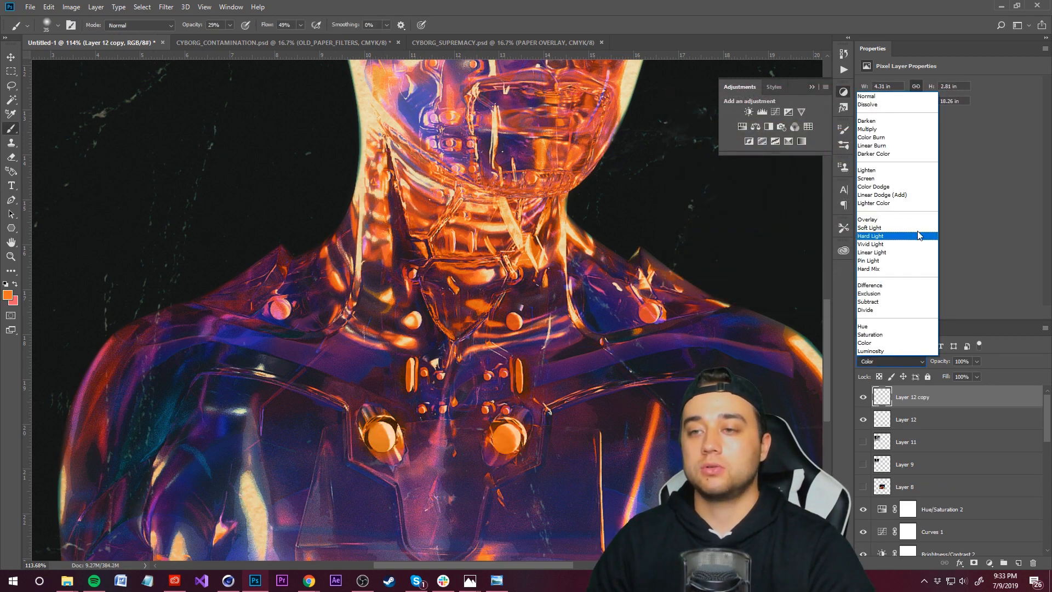
left_click(897, 194)
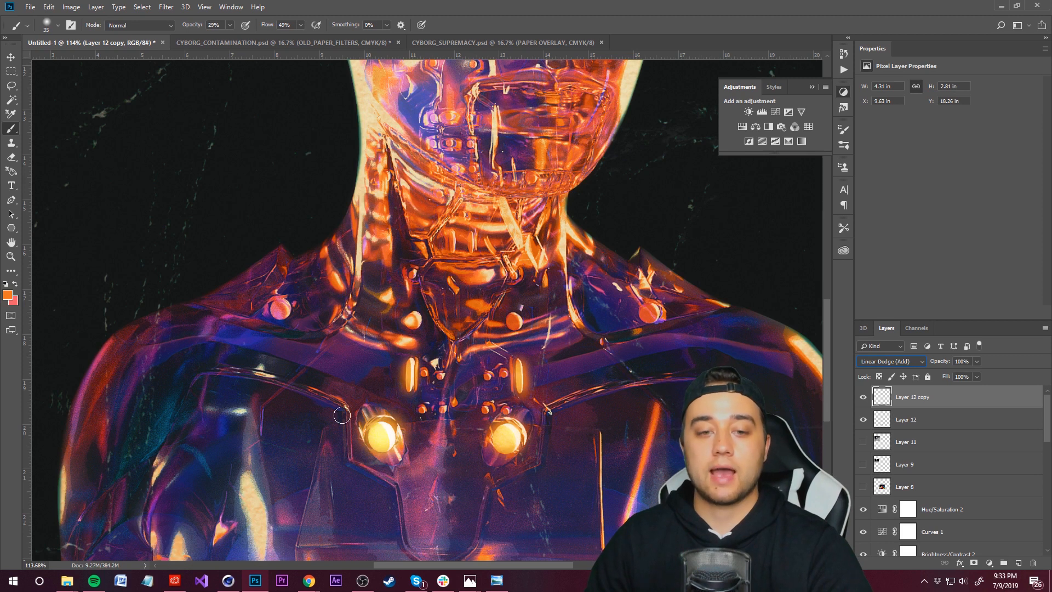
left_click_drag(978, 363, 958, 374)
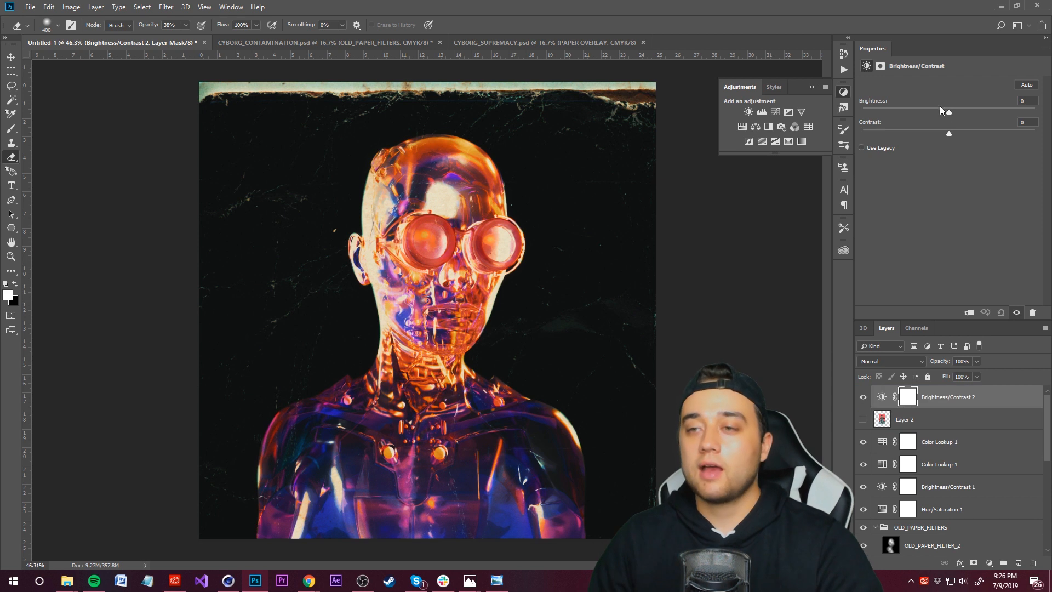
Step: Set the Brightness/Contrast 2 adjustment's contrast to 18
left_click_drag(939, 109, 934, 133)
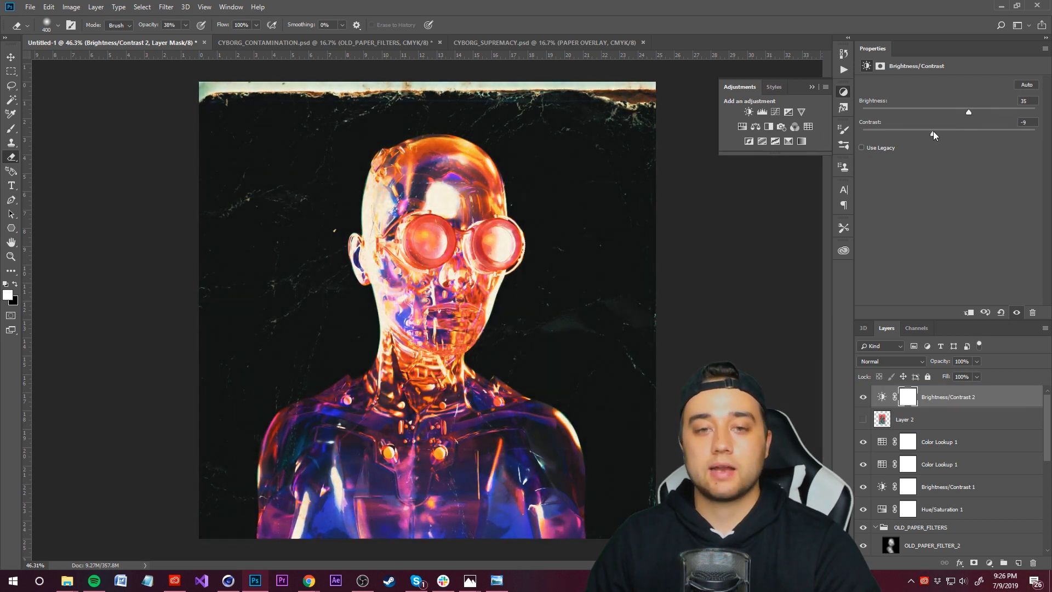
scroll(483, 374, "down", 6, "alt")
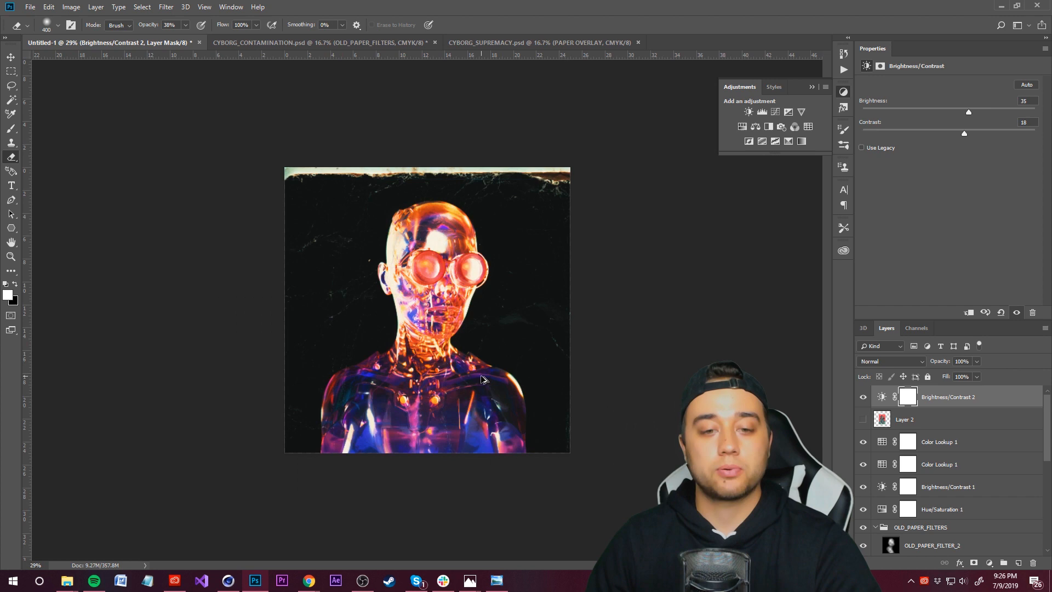
scroll(478, 375, "up", 3, "alt")
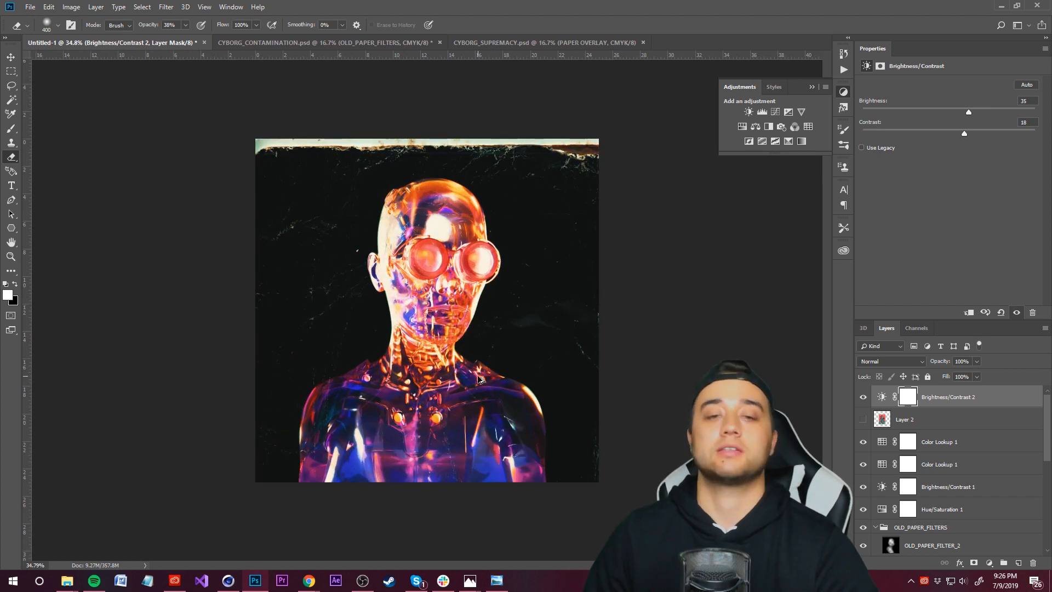
scroll(425, 312, "up", 1, "alt")
scroll(366, 390, "down", 6, "alt")
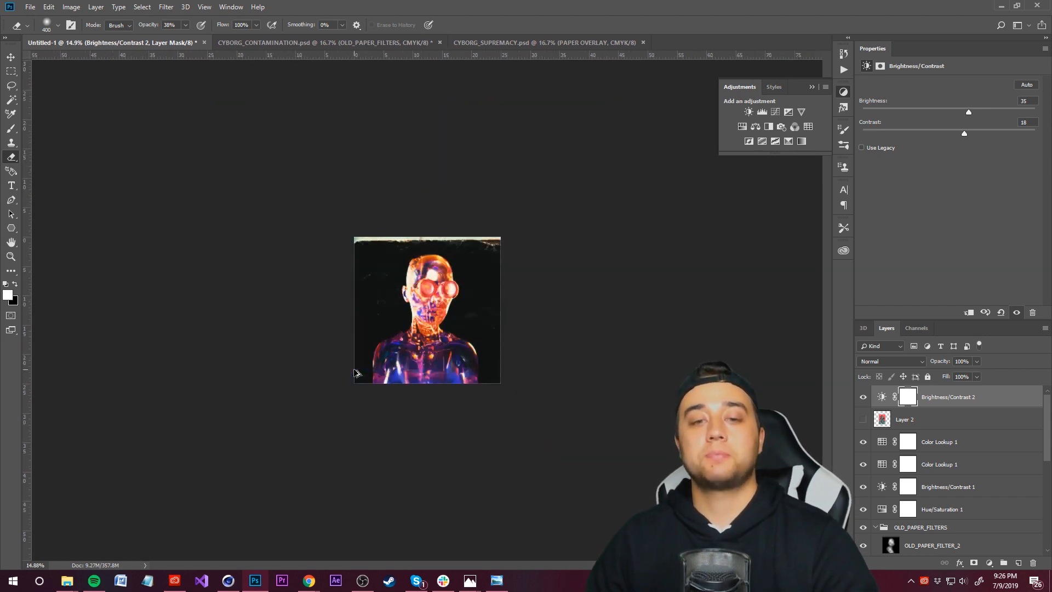
scroll(378, 386, "up", 5, "alt")
scroll(419, 326, "down", 2, "alt")
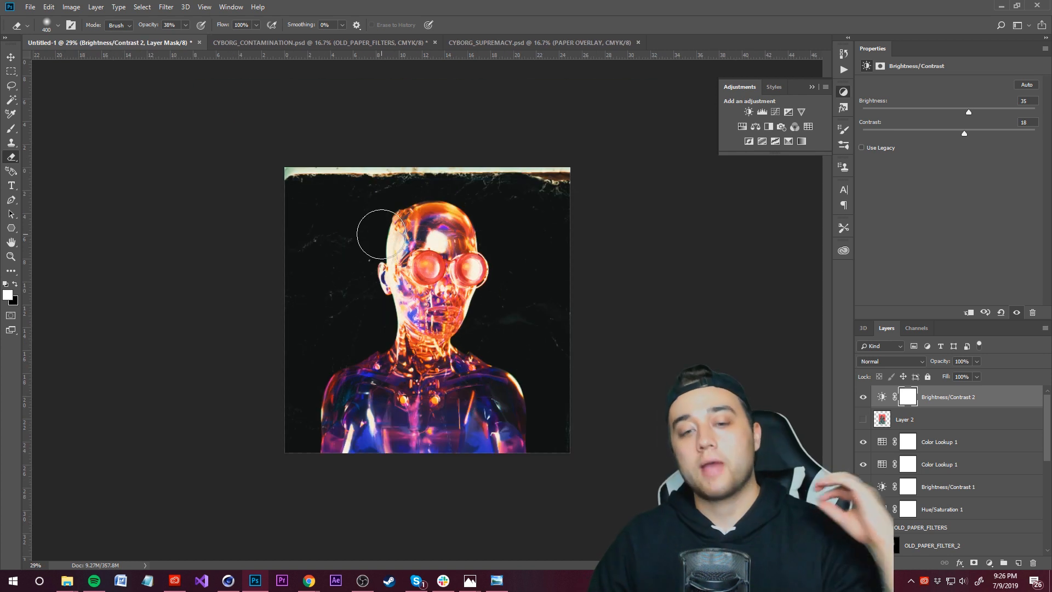